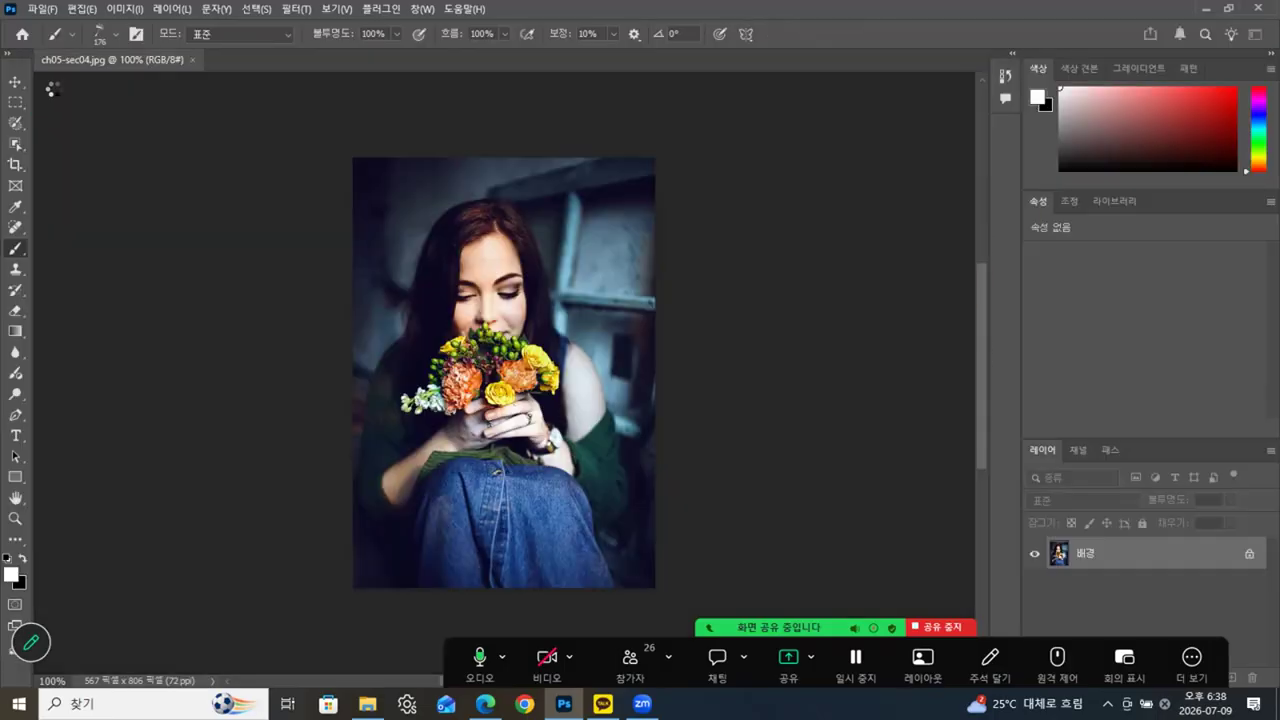
Step: Float the ch05-sec04.jpg document in its own window and enlarge that window around the photo
left_click_drag(136, 64, 405, 110)
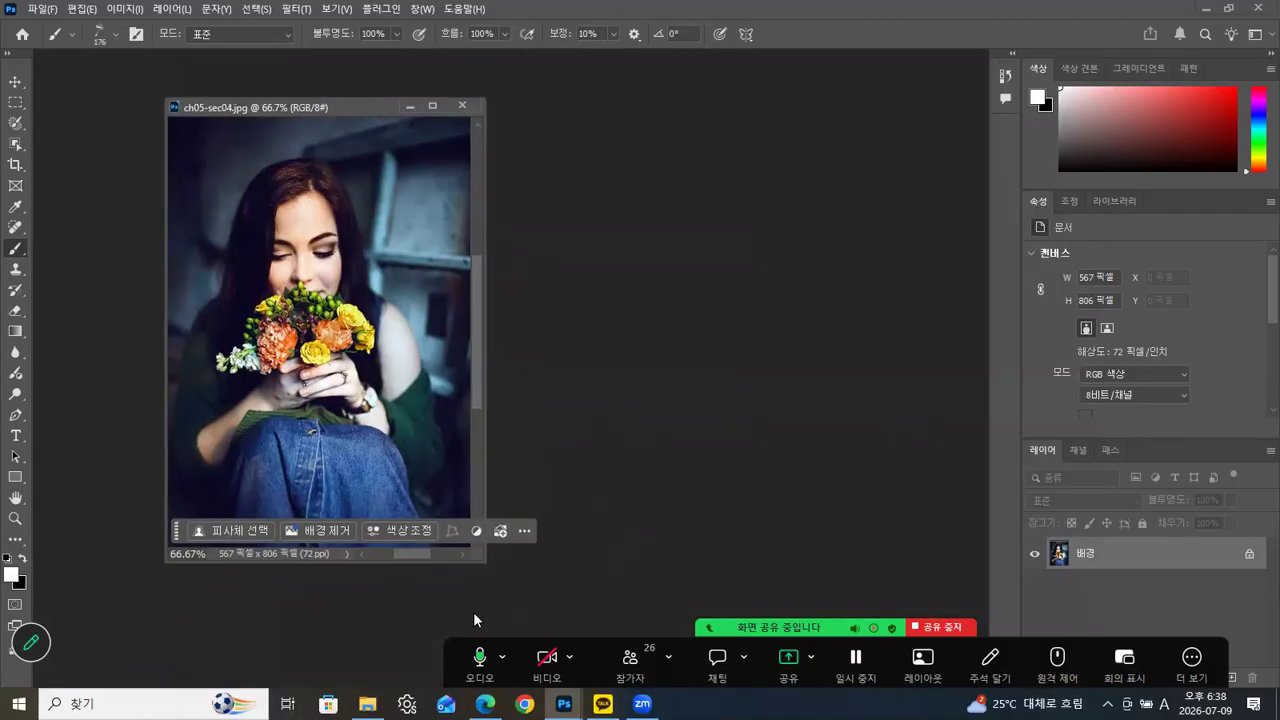
left_click_drag(483, 563, 681, 589)
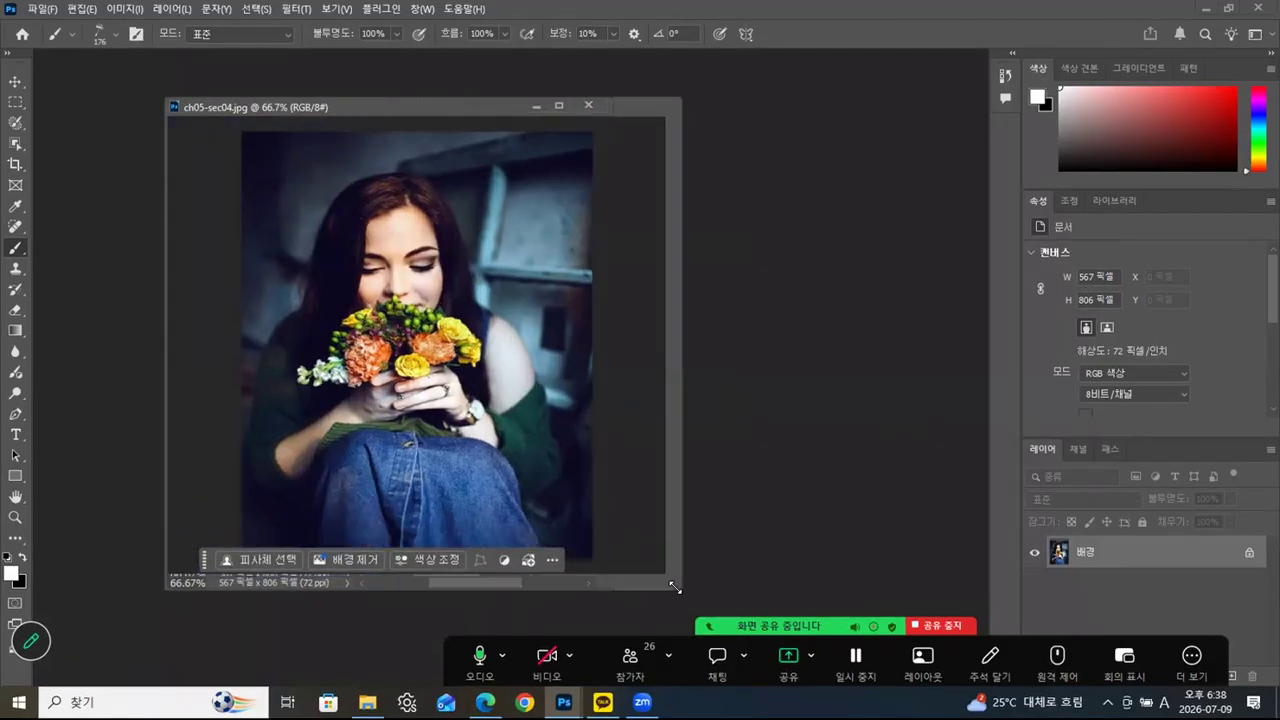
left_click(15, 81)
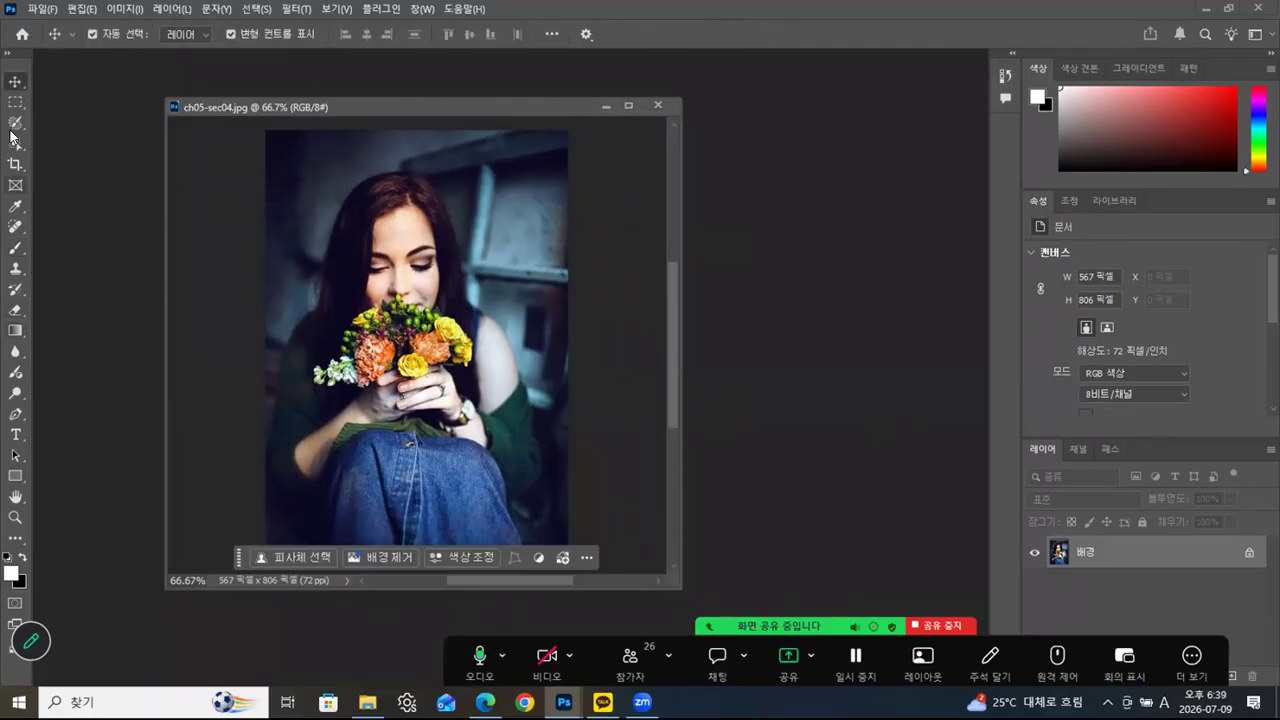
left_click(15, 248)
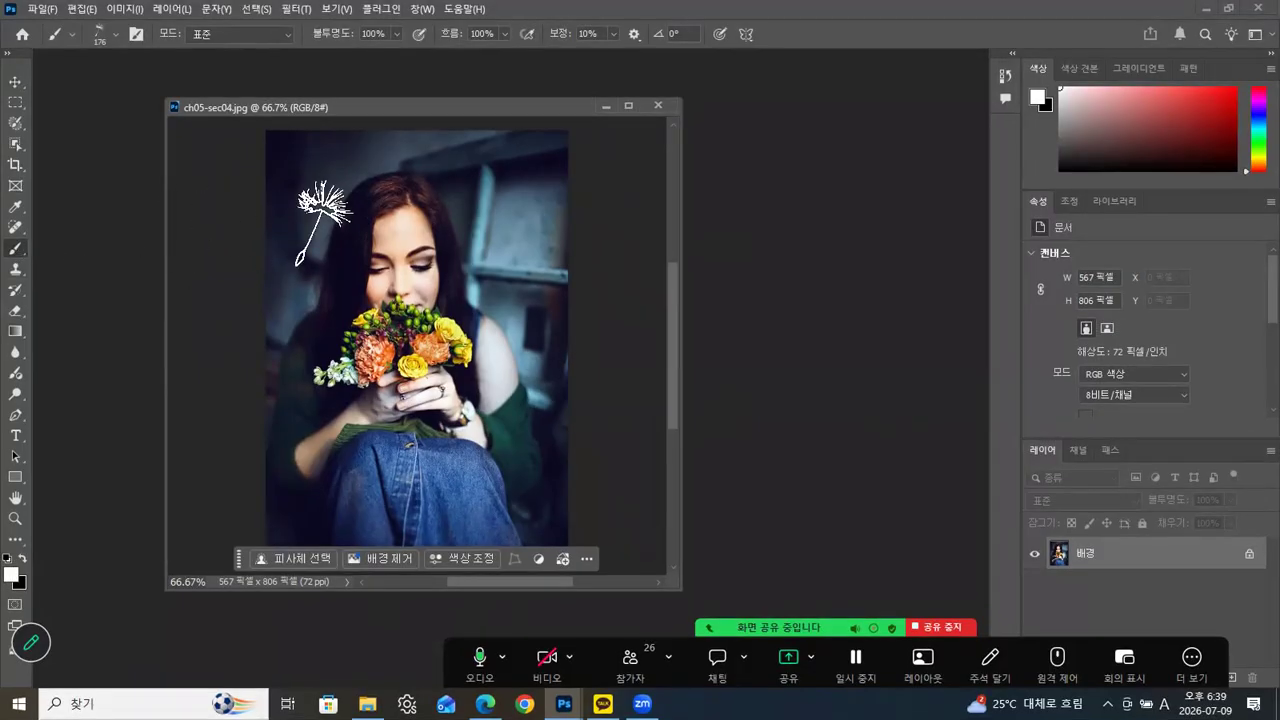
left_click(18, 86)
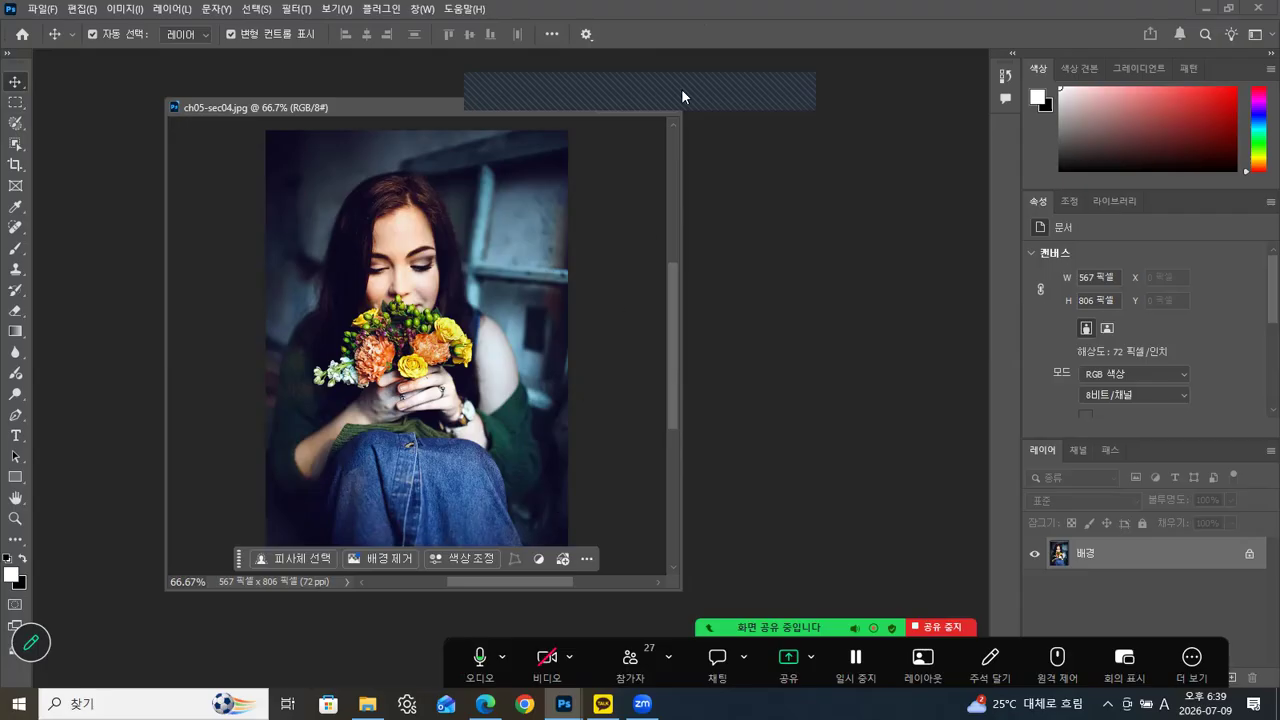
Step: Switch to Edge and, on the course attendance page, mark the student in row 11 present for 9 July
left_click(485, 704)
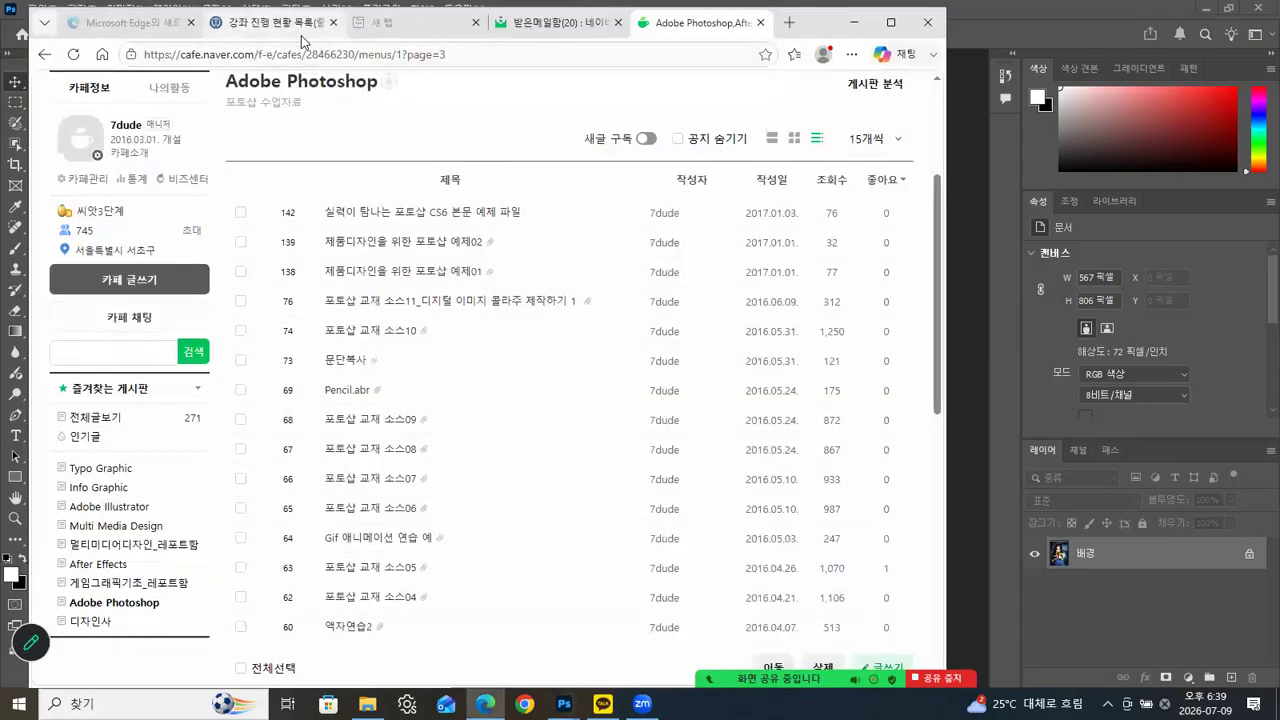
left_click(301, 35)
scroll(533, 427, "down", 5)
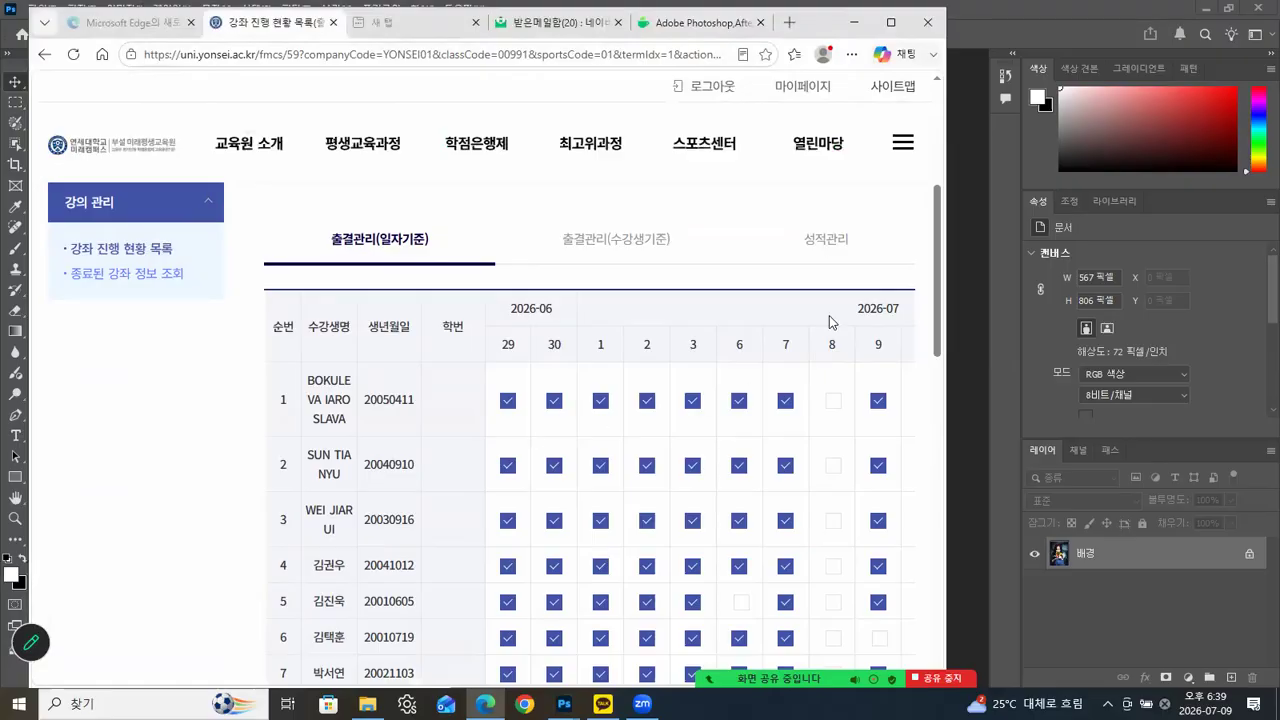
scroll(829, 322, "down", 10)
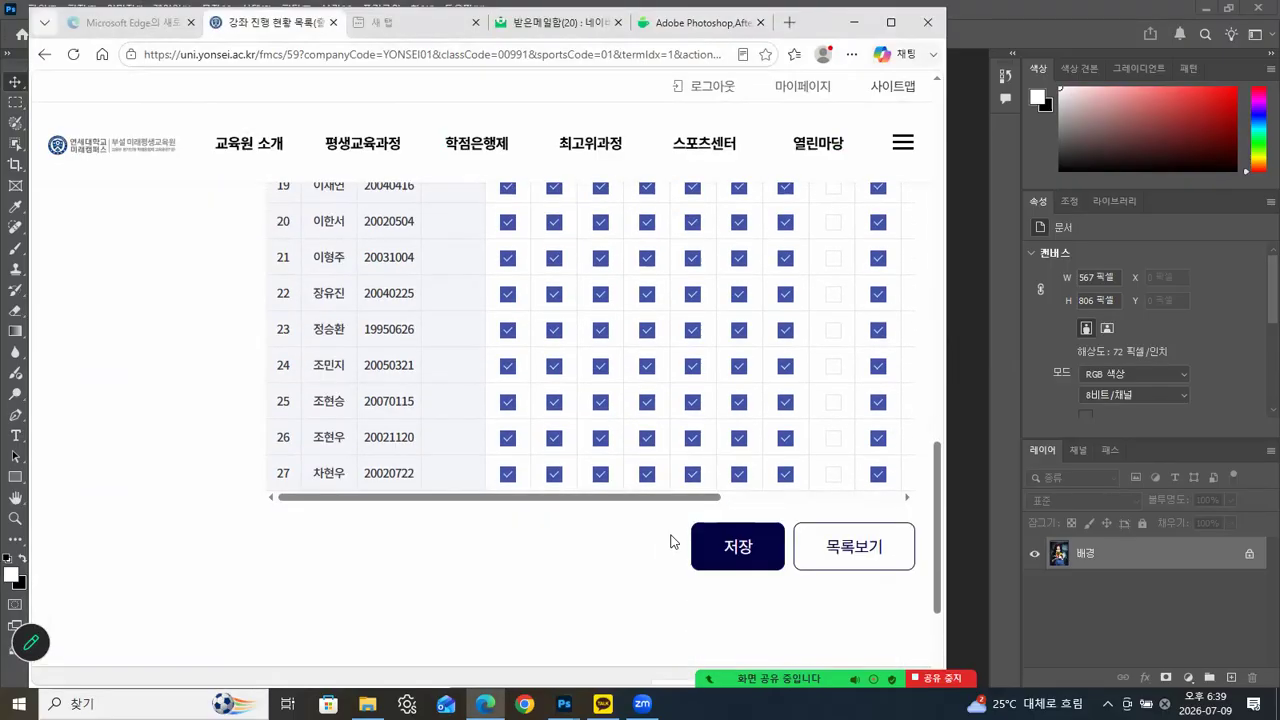
left_click_drag(675, 497, 815, 497)
scroll(709, 425, "up", 2)
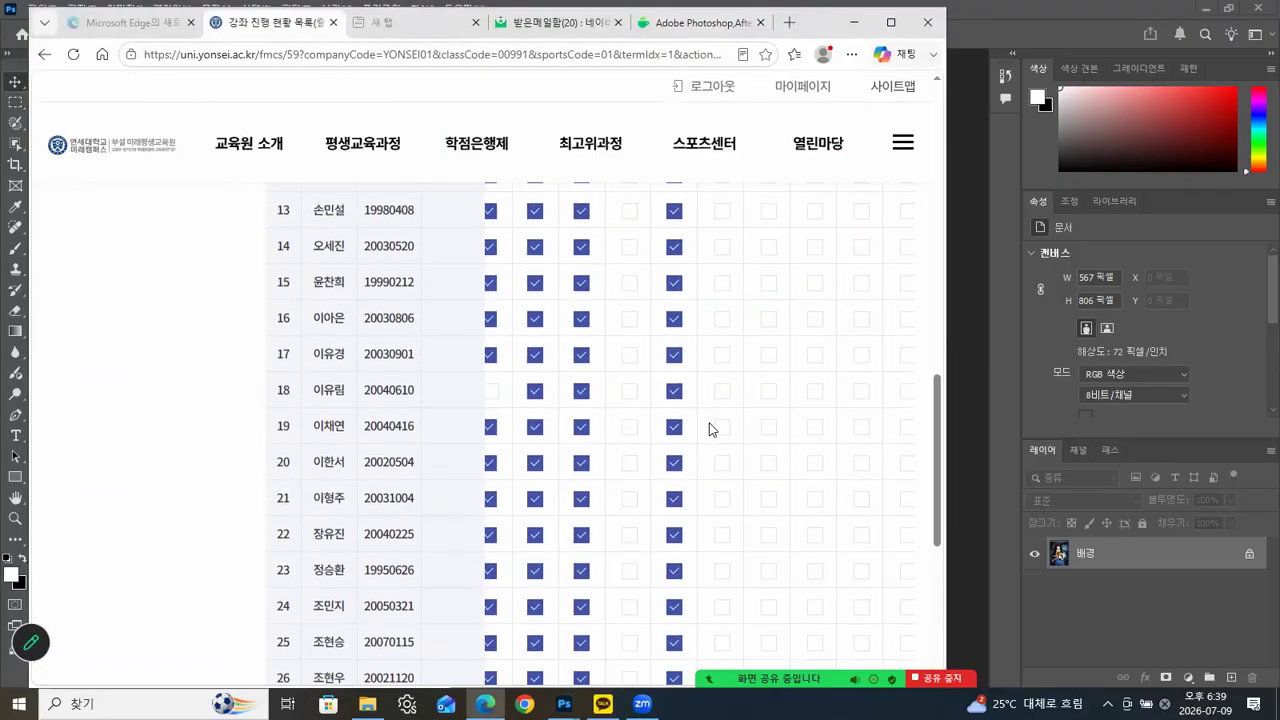
scroll(709, 428, "up", 2)
left_click(676, 372)
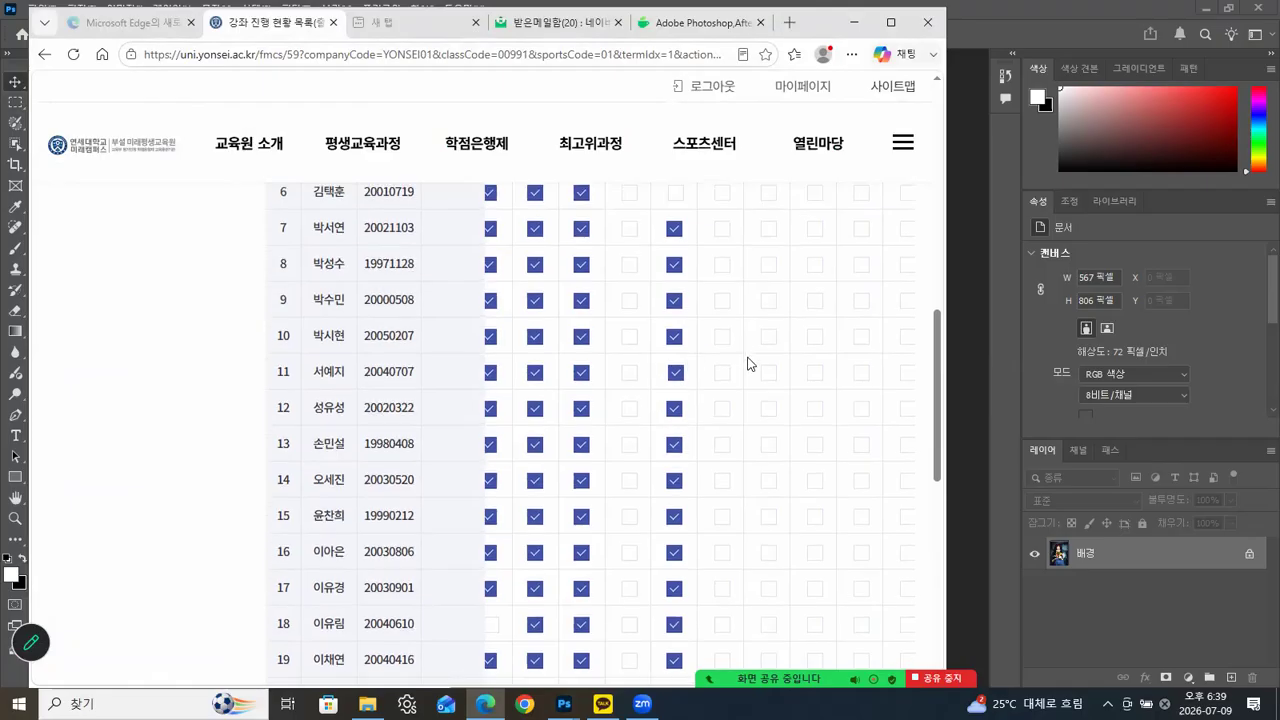
Step: Save the attendance record and return to Photoshop
scroll(751, 364, "down", 5)
left_click(724, 472)
left_click(588, 166)
left_click(855, 22)
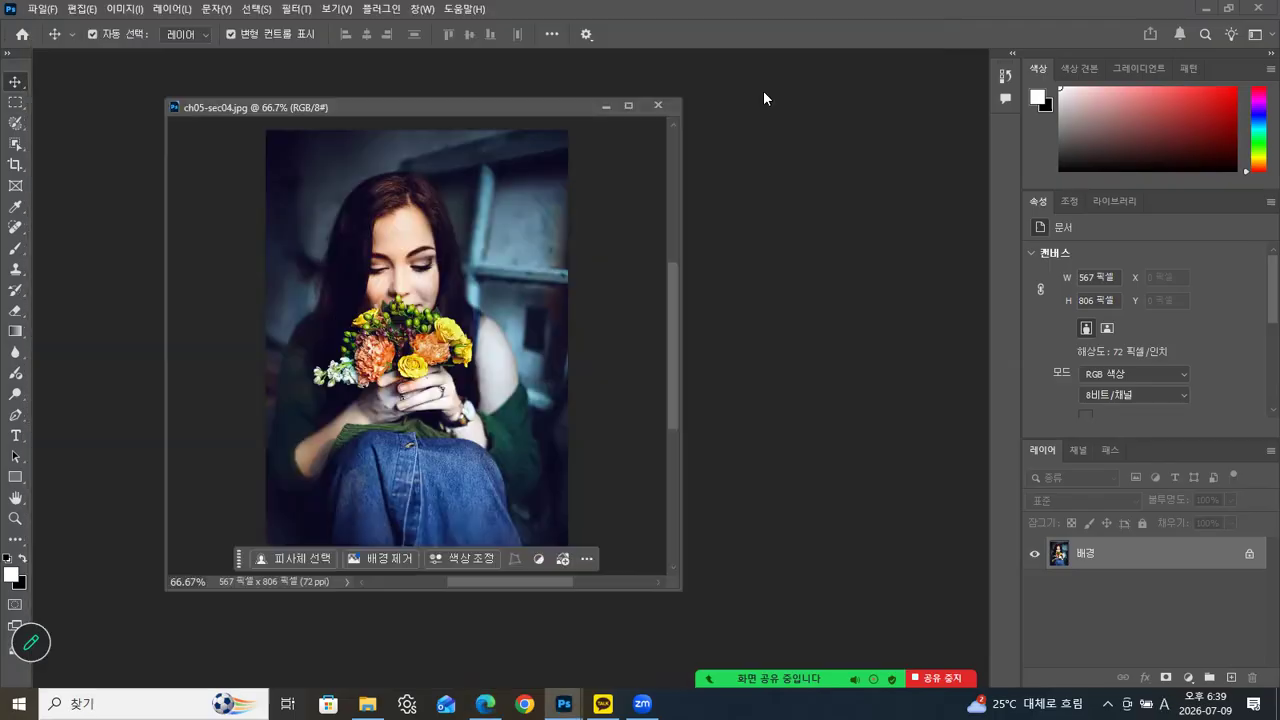
Step: In Edge, open the 구름 브러쉬 post on page 5 of the cafe's Adobe Photoshop board and show its attachments
left_click_drag(380, 100, 352, 90)
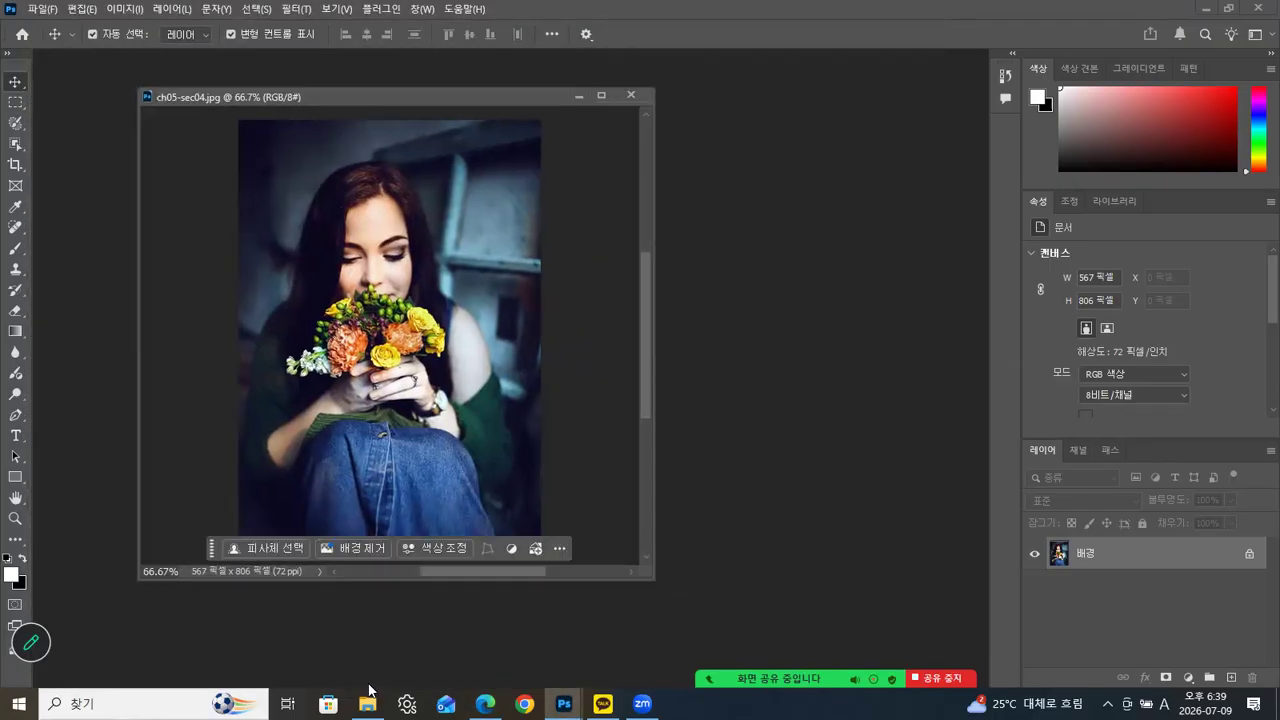
left_click(485, 703)
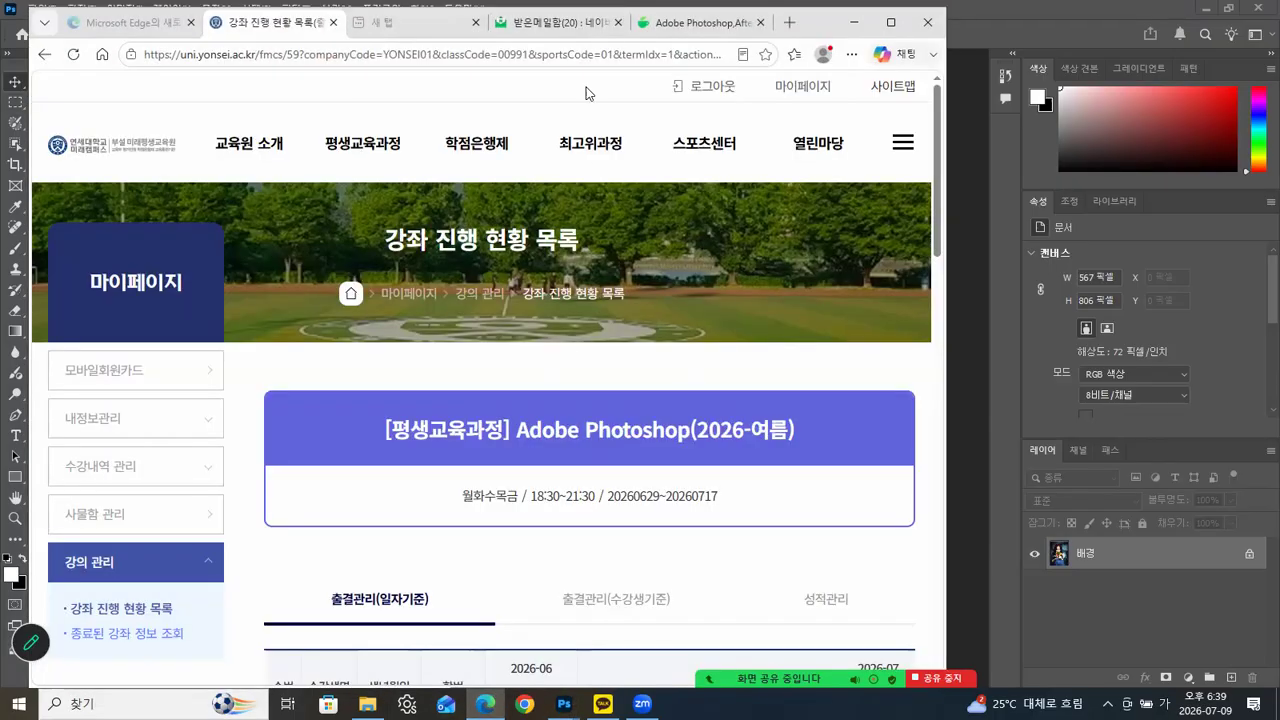
left_click(700, 22)
scroll(640, 250, "down", 3)
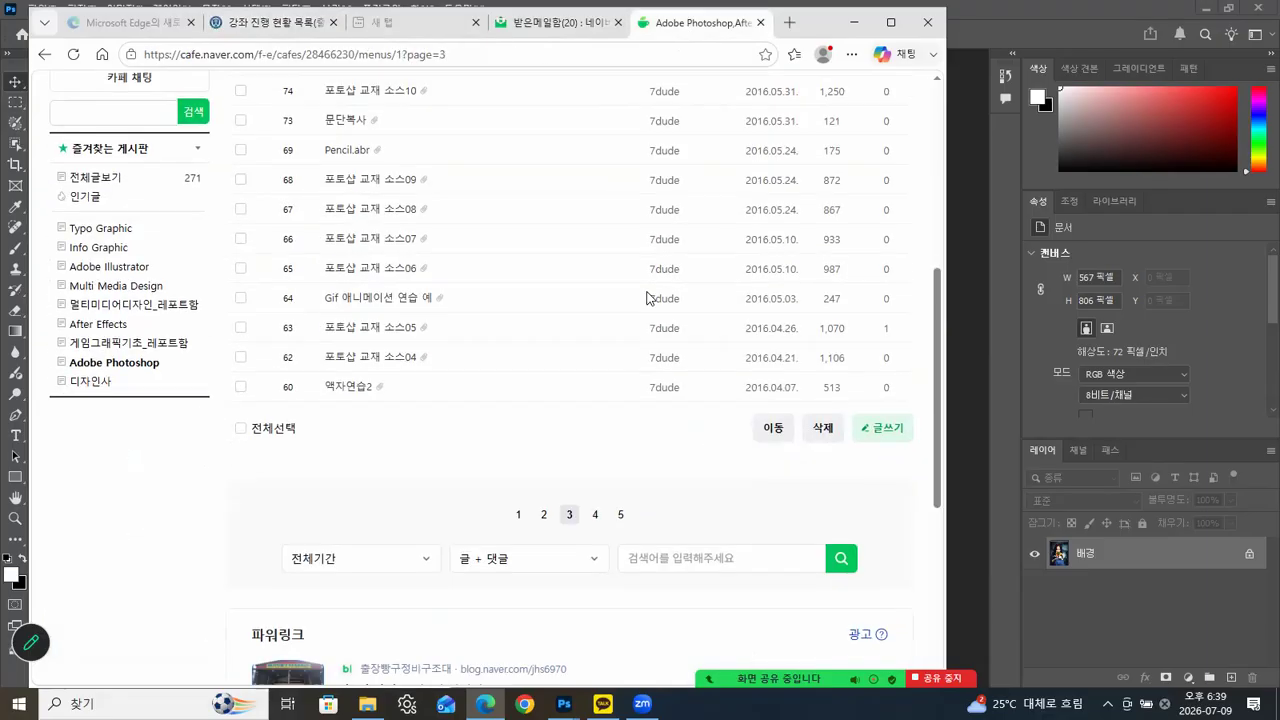
left_click(620, 515)
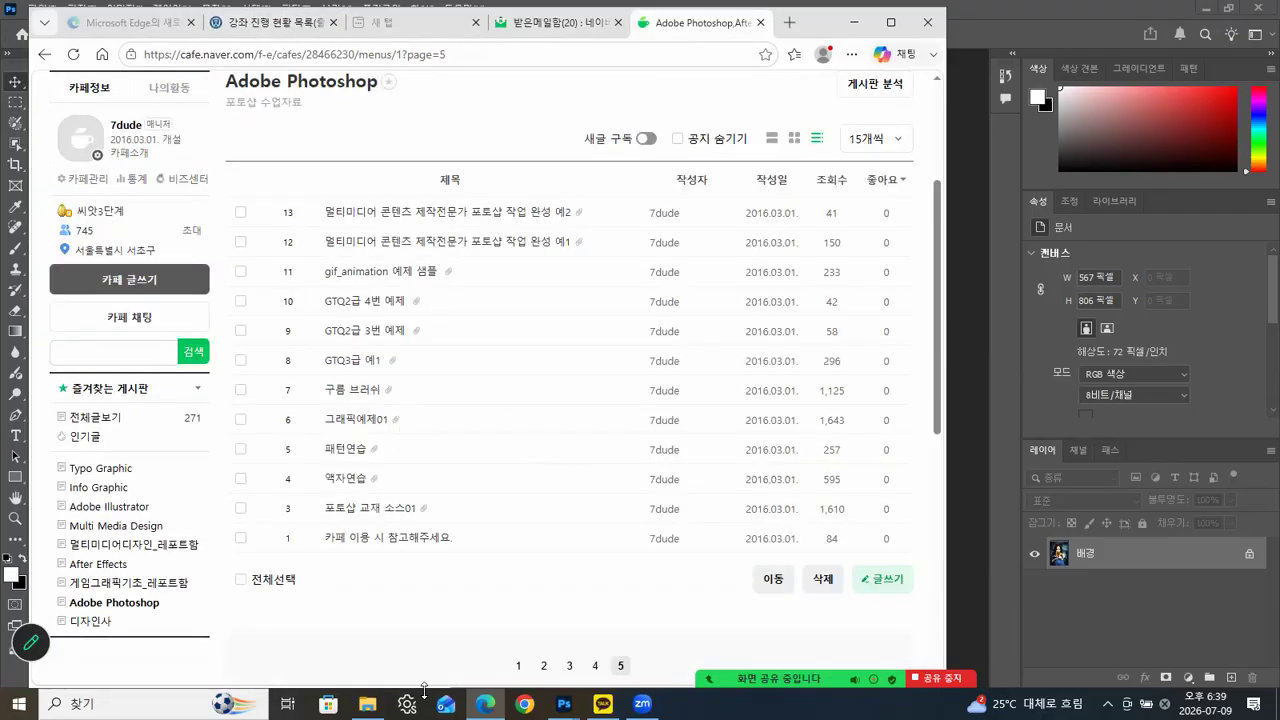
mouse_move(368, 704)
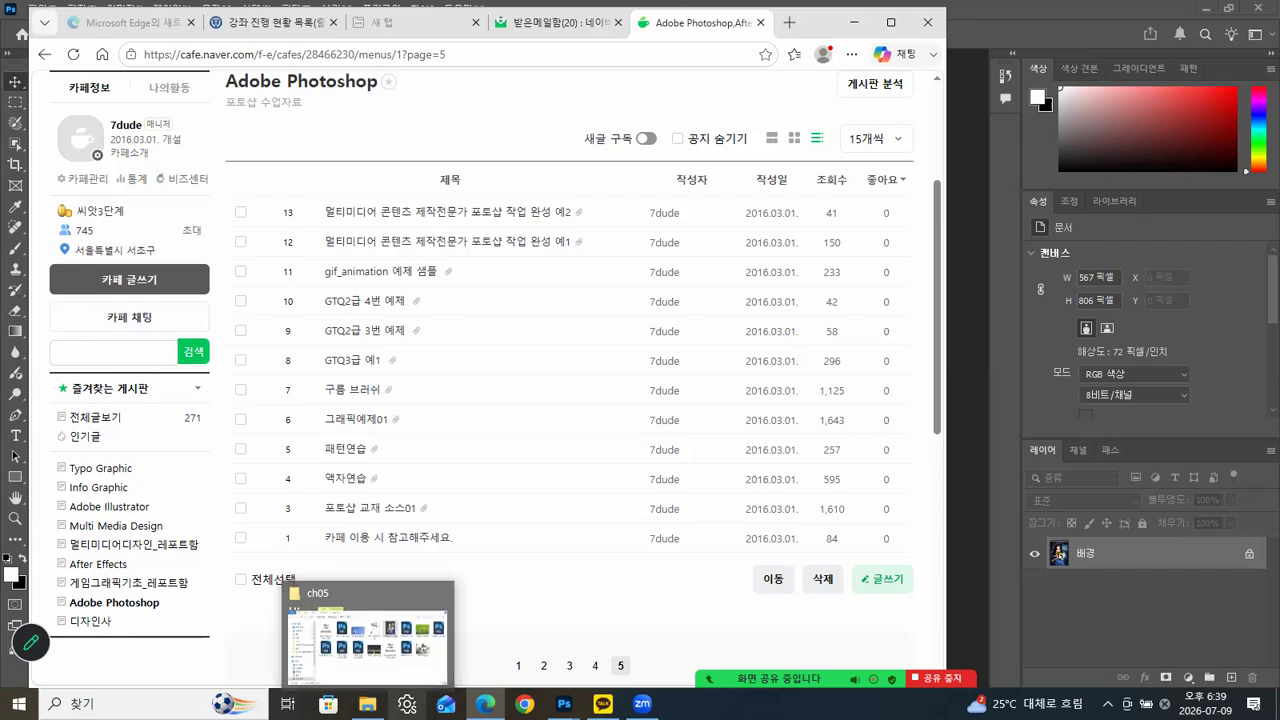
left_click(353, 390)
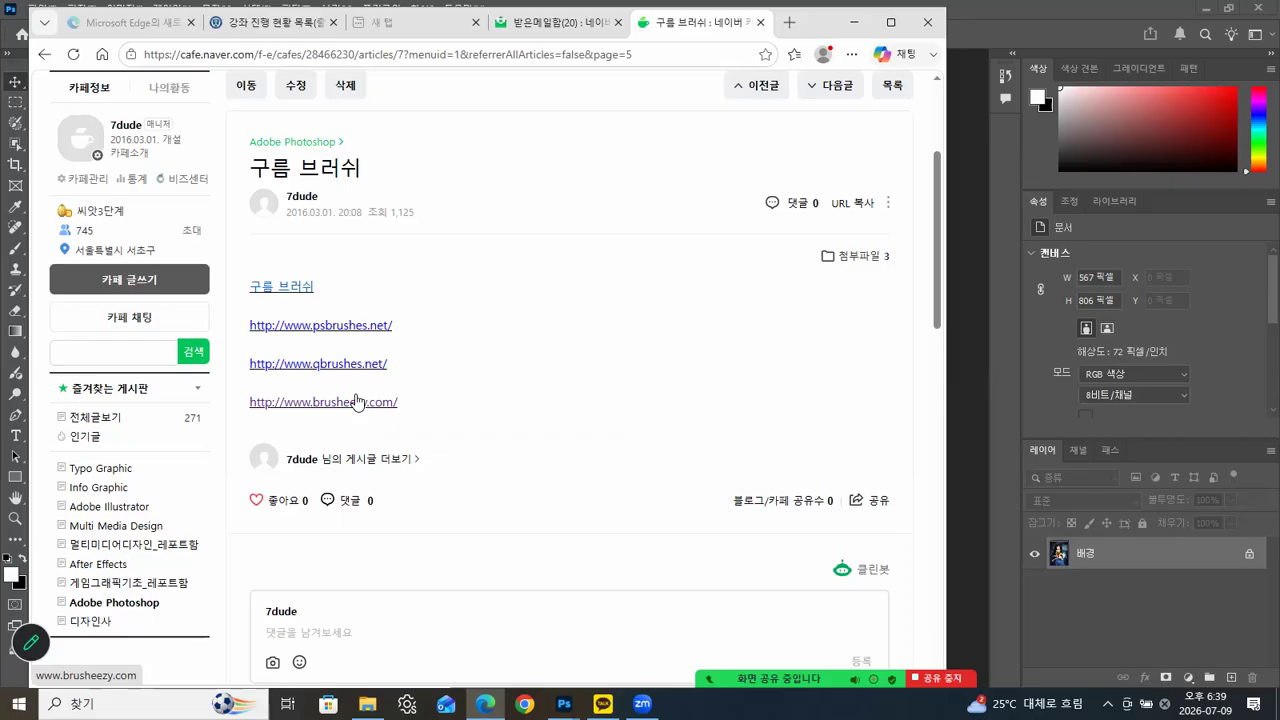
left_click(864, 262)
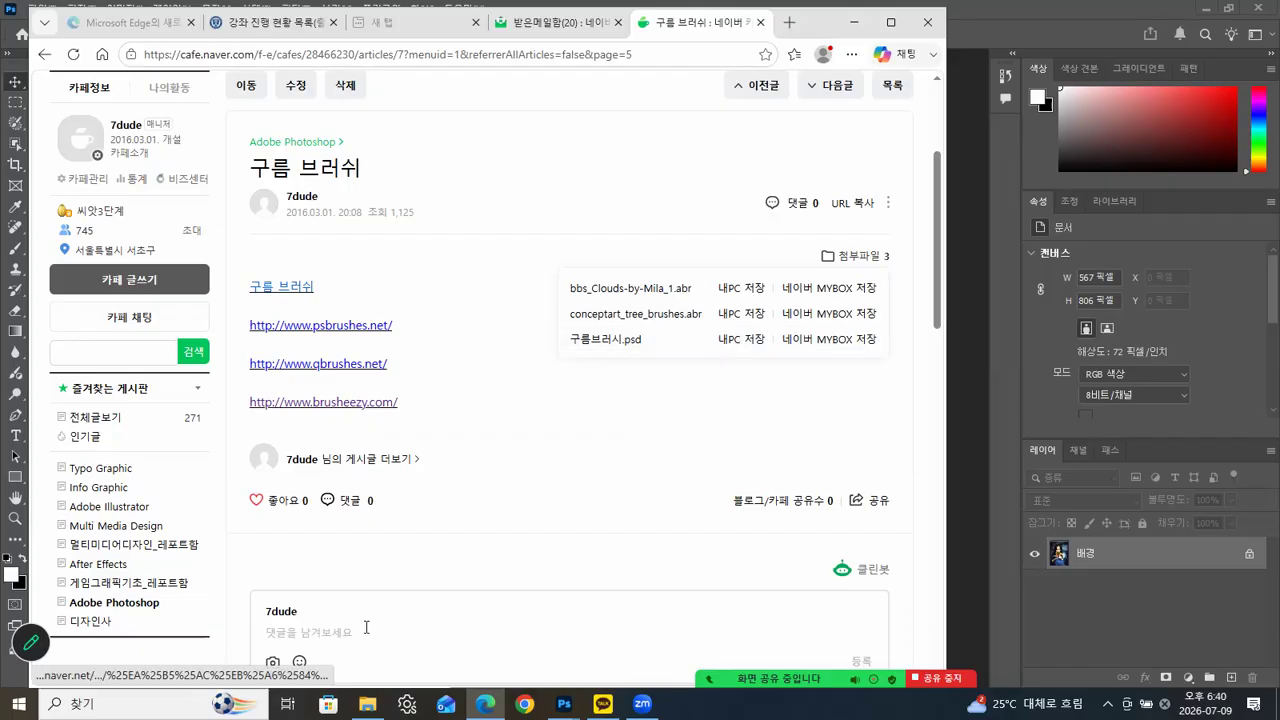
Step: Check the ch05 example folder in File Explorer for the brush files, then return to the photo in Photoshop
left_click(367, 703)
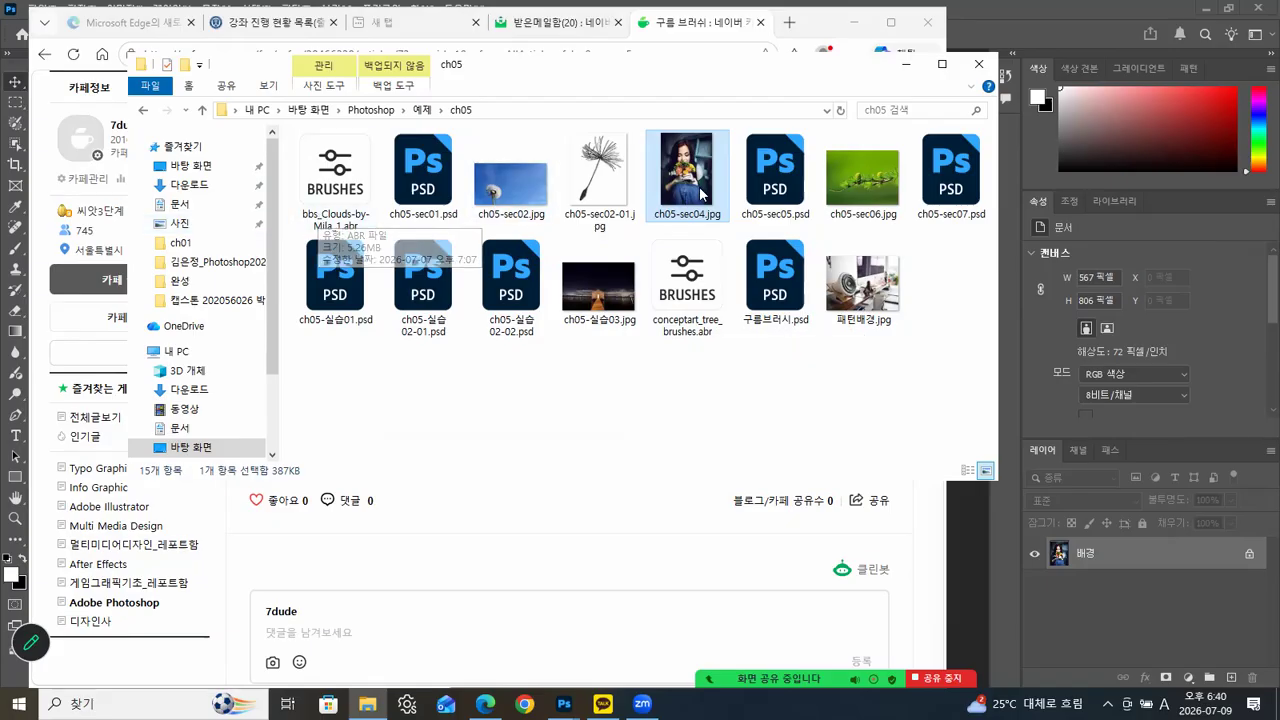
left_click(903, 63)
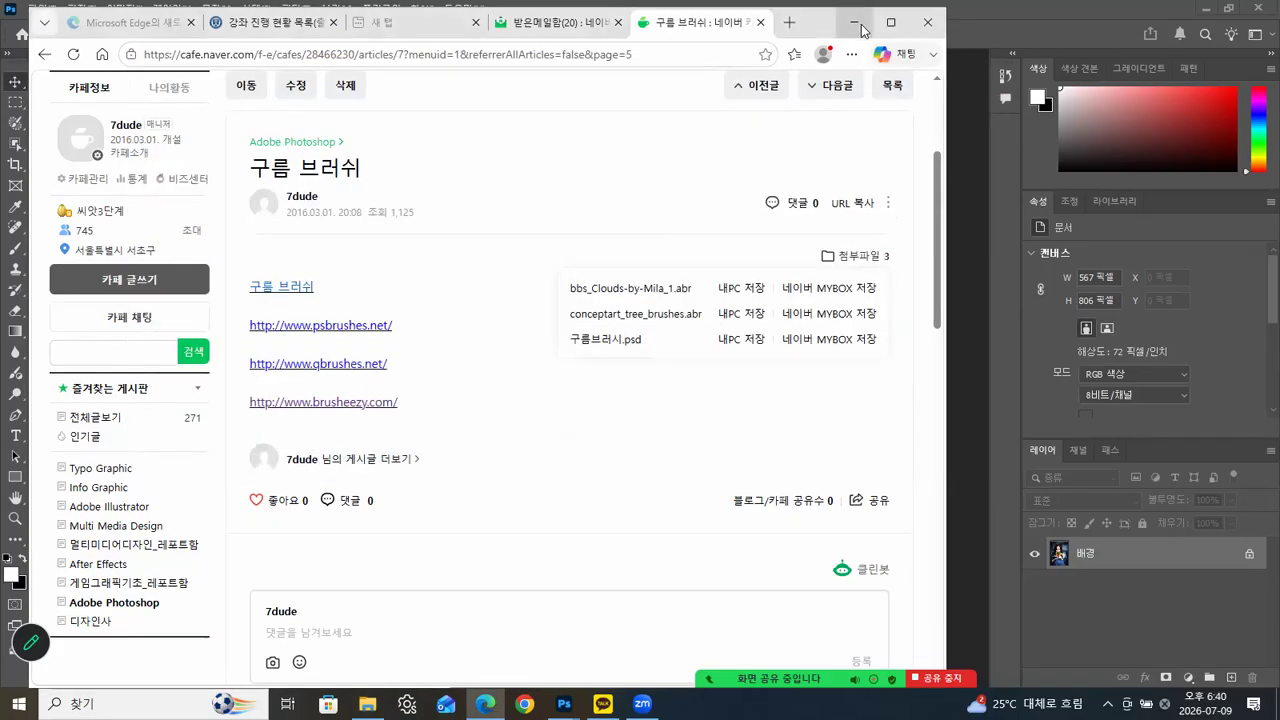
left_click(853, 22)
left_click_drag(451, 93, 491, 82)
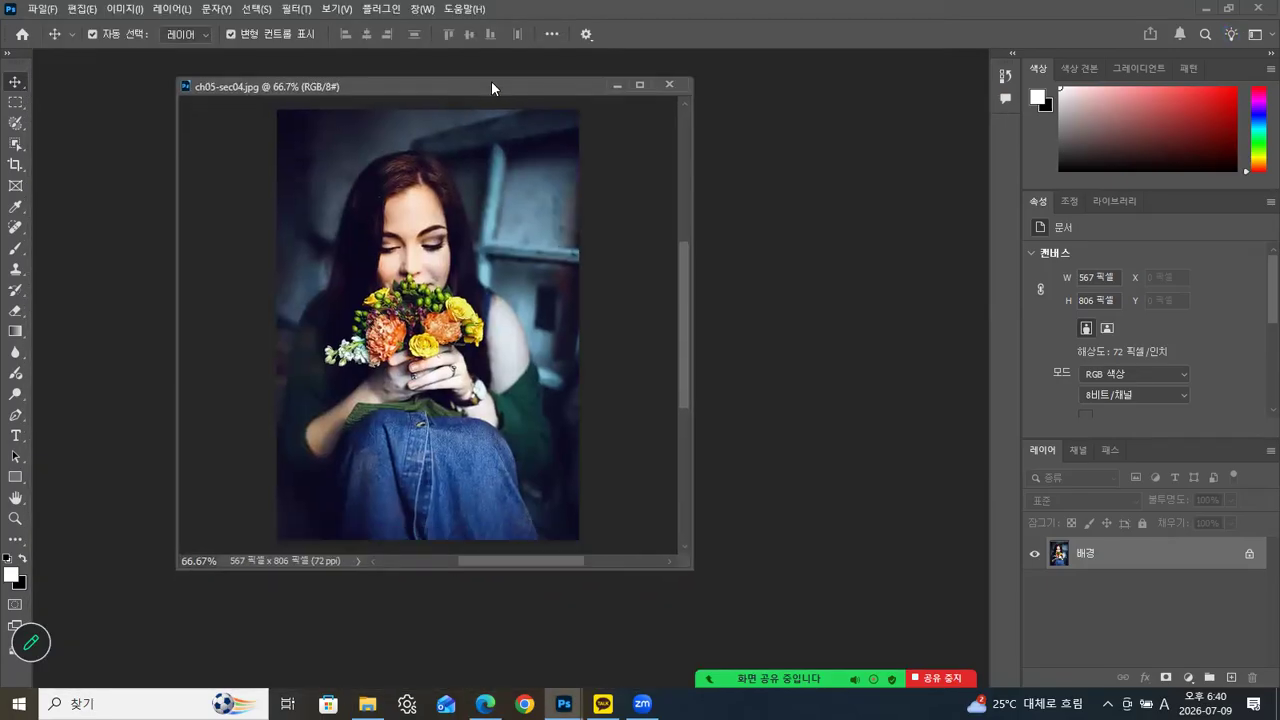
Step: Delete the ch05-sec02-01.jpg preset from the Brush tool's presets
left_click(17, 252)
left_click(118, 35)
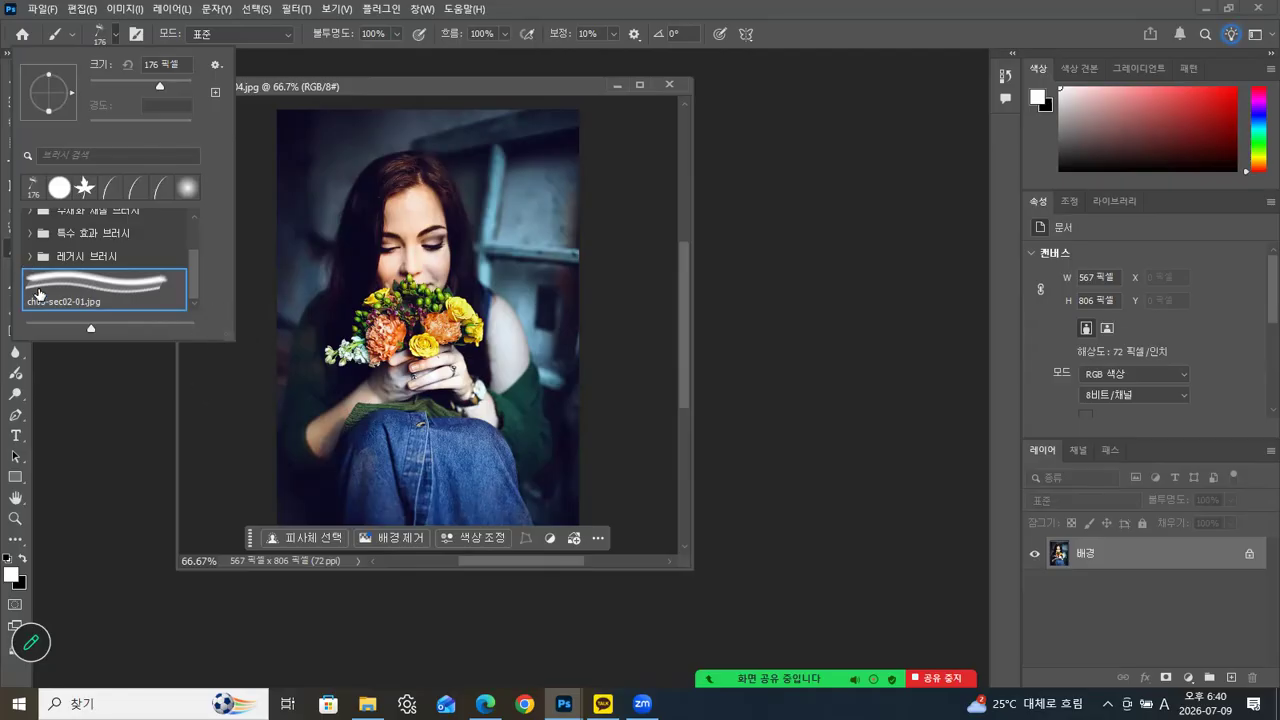
right_click(123, 292)
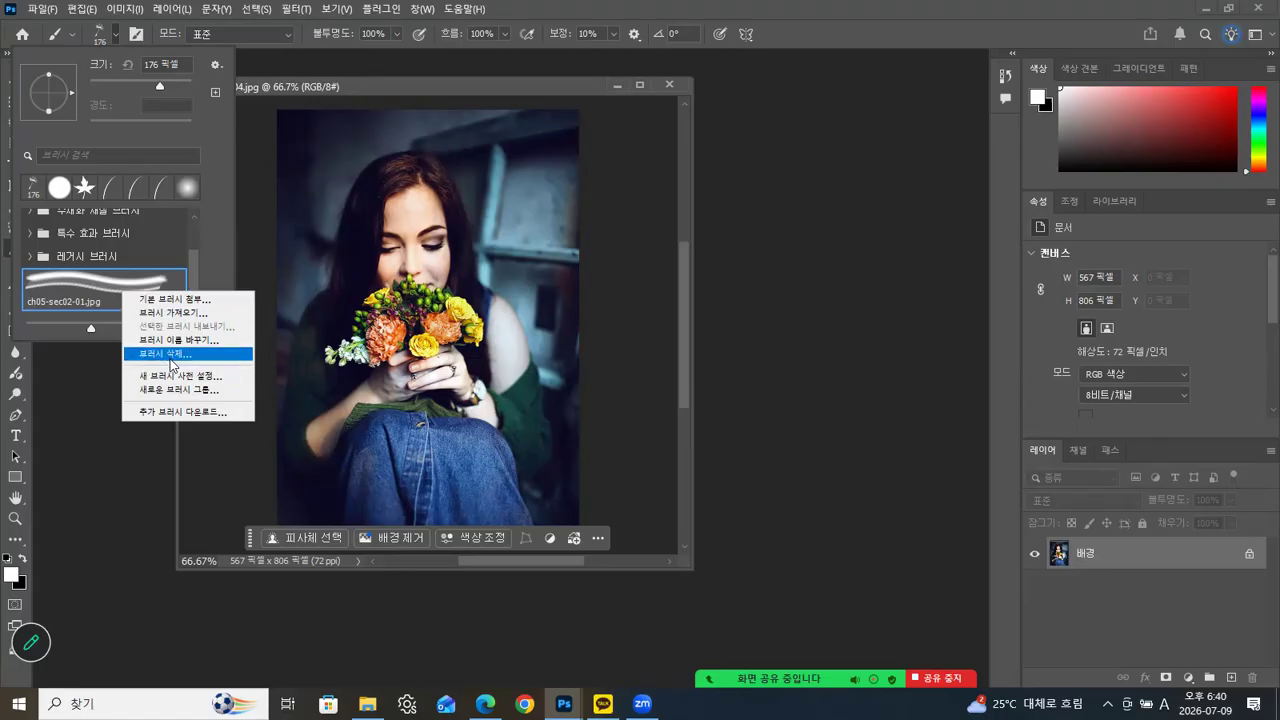
left_click(176, 355)
left_click(598, 268)
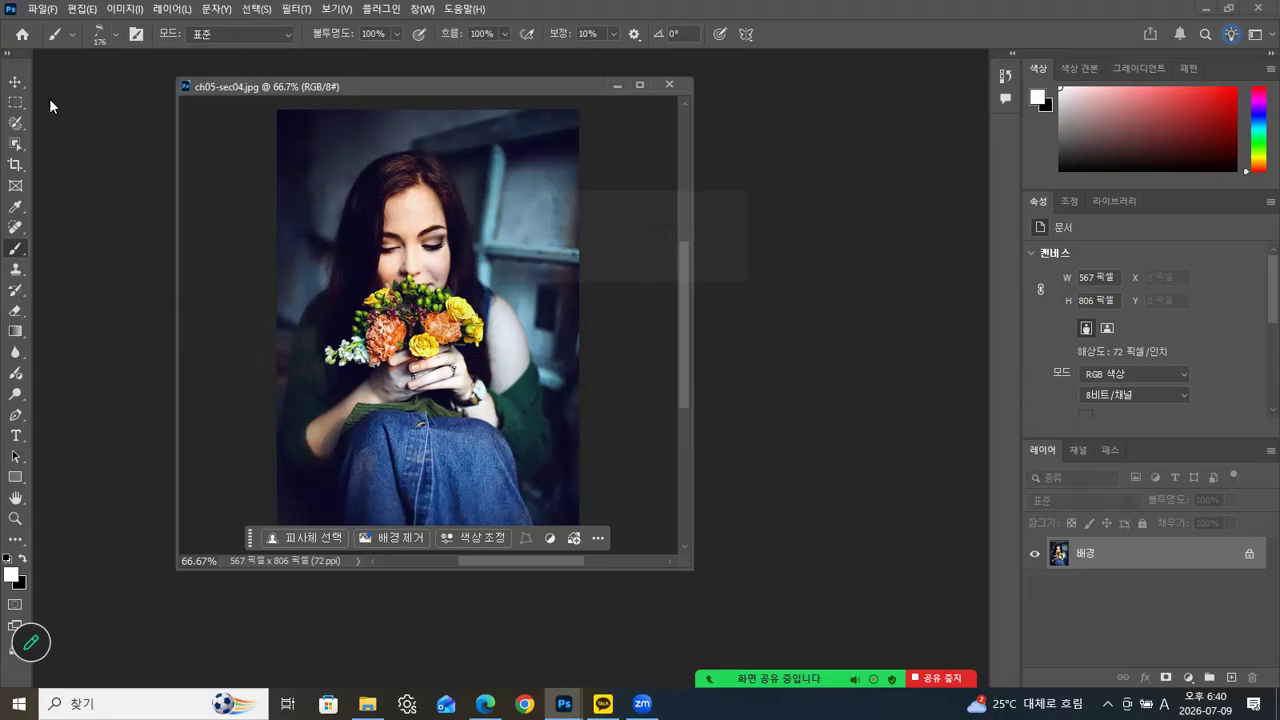
Step: Expand the 레거시 브러시 group and choose the hard round brush from the recent brushes
left_click(115, 34)
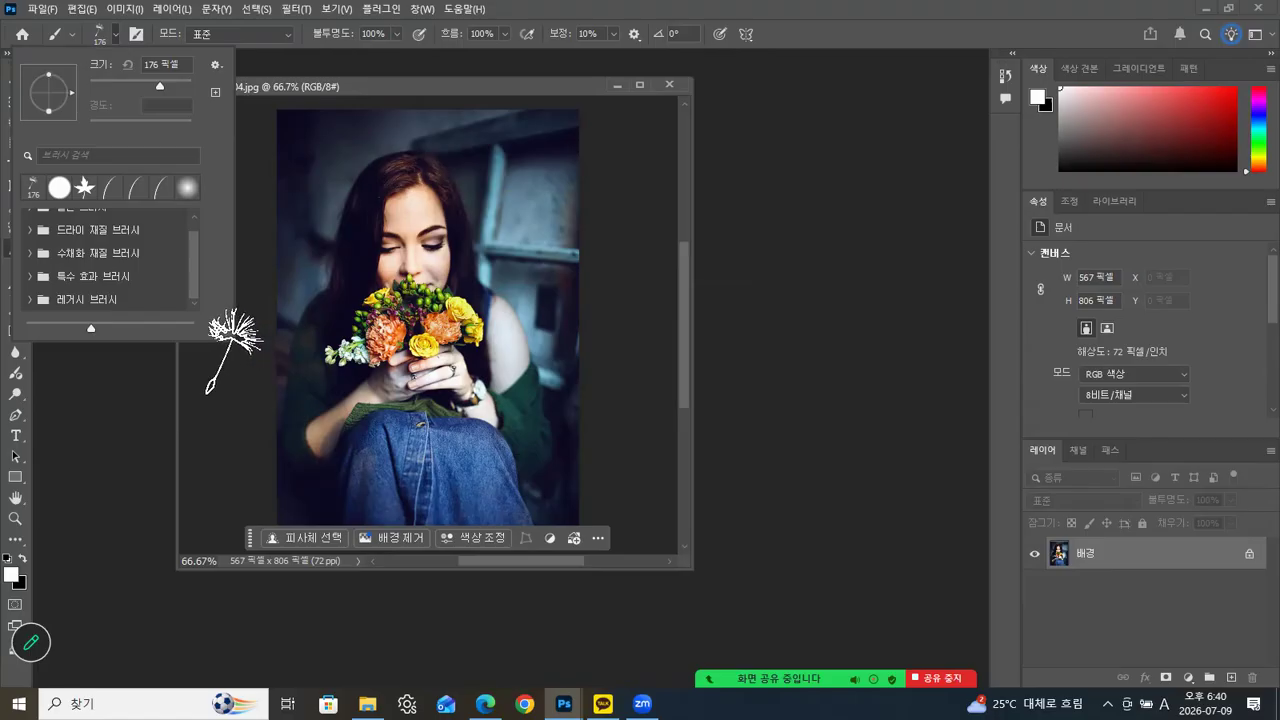
left_click(29, 297)
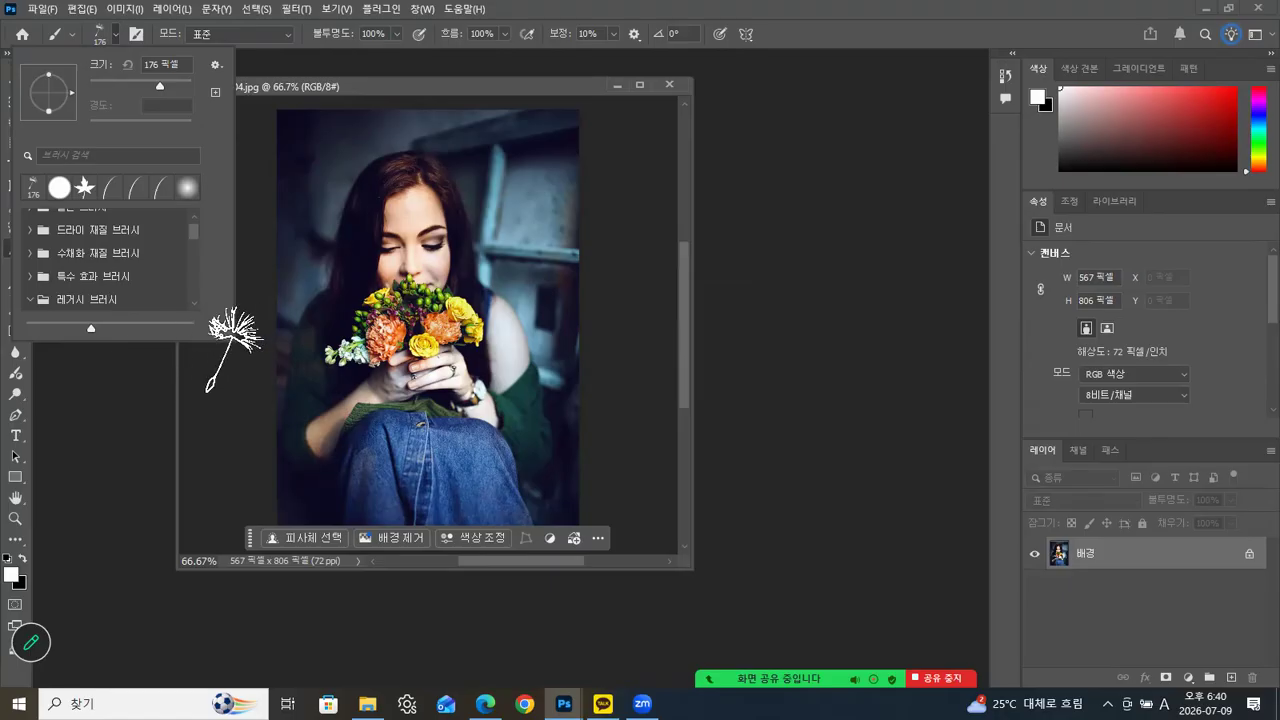
left_click(62, 187)
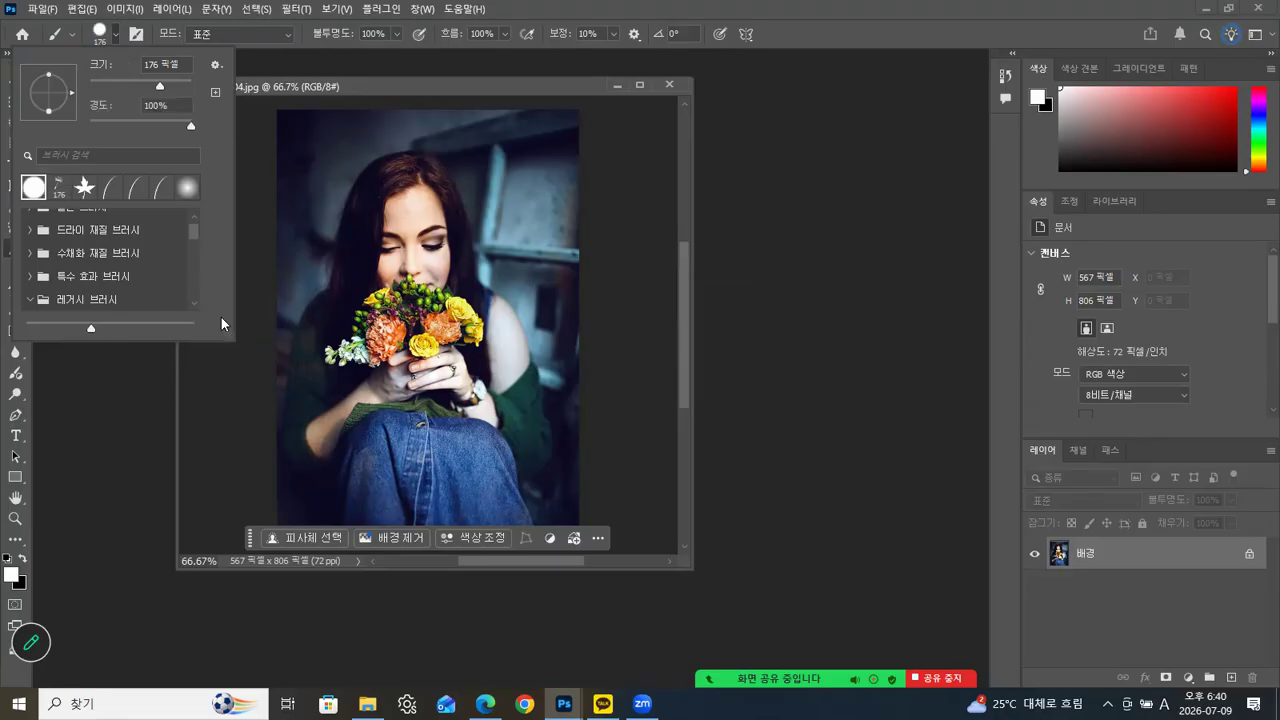
Step: Enlarge the brush preset picker and show the brushes inside the legacy DP 브러시 group
mouse_move(232, 338)
left_mouse_down()
mouse_move(256, 422)
mouse_move(260, 624)
mouse_move(280, 682)
mouse_move(322, 684)
left_mouse_up()
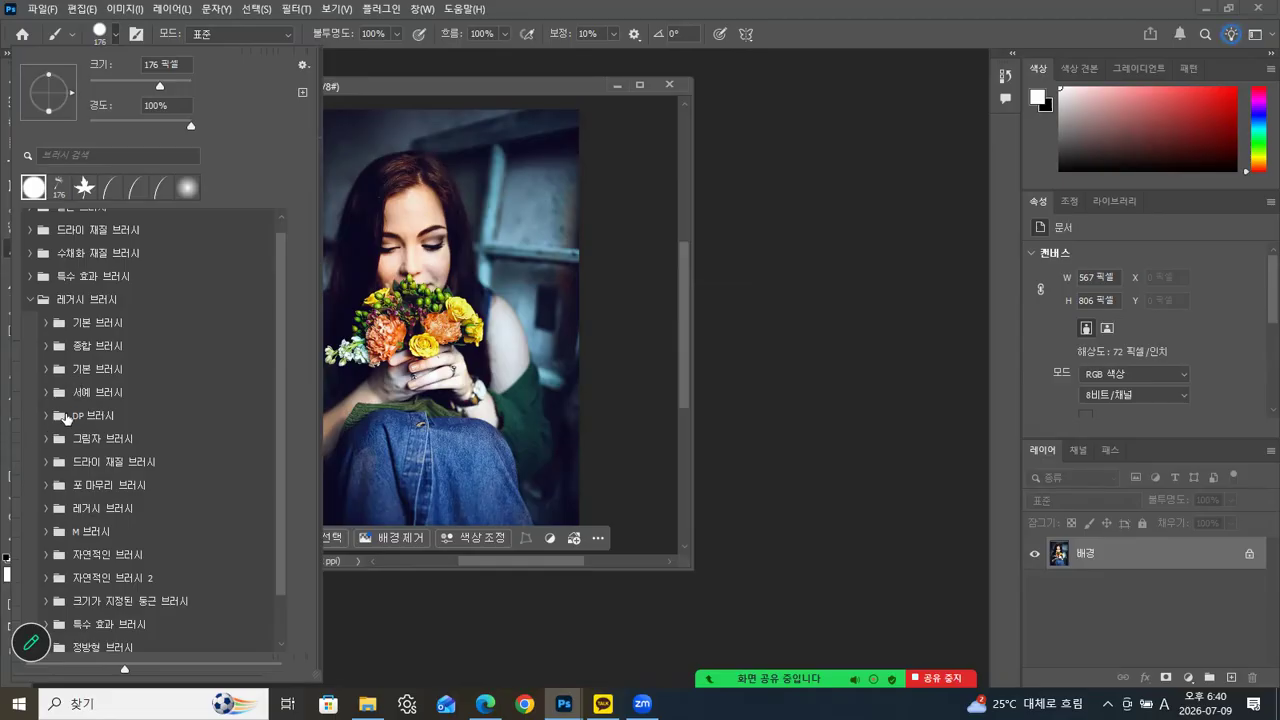
left_click(46, 415)
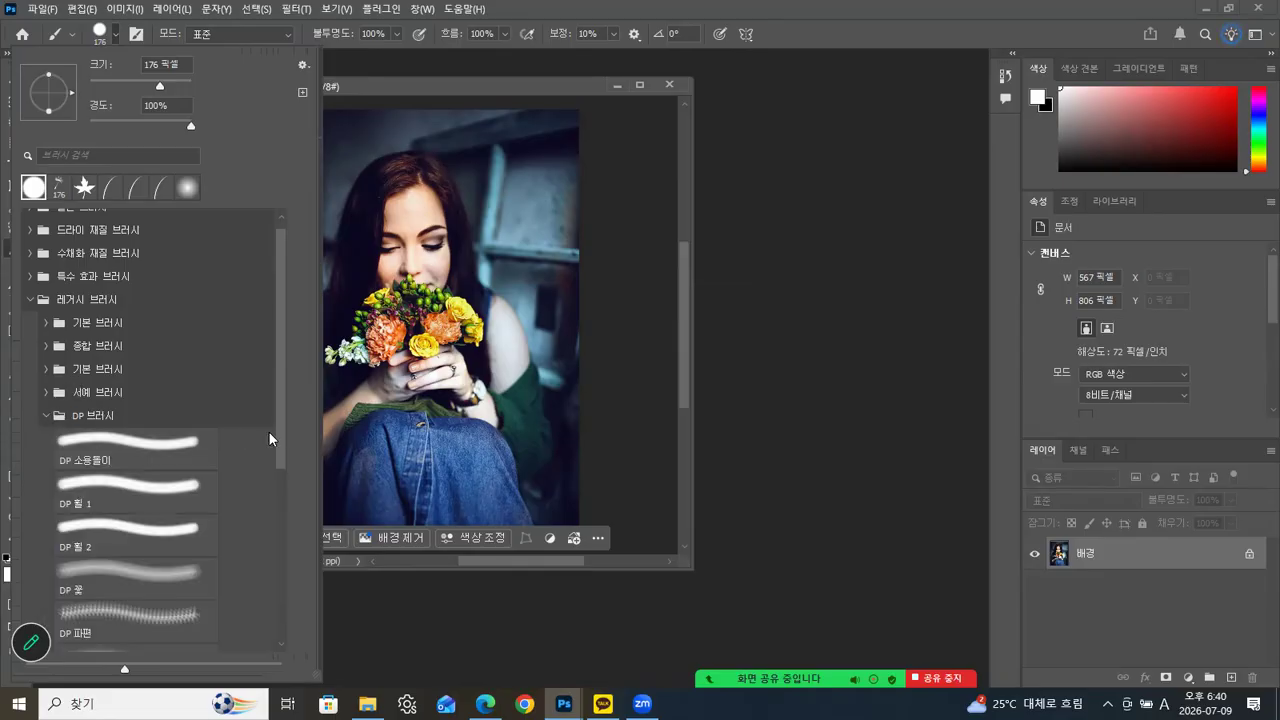
left_click_drag(283, 451, 283, 495)
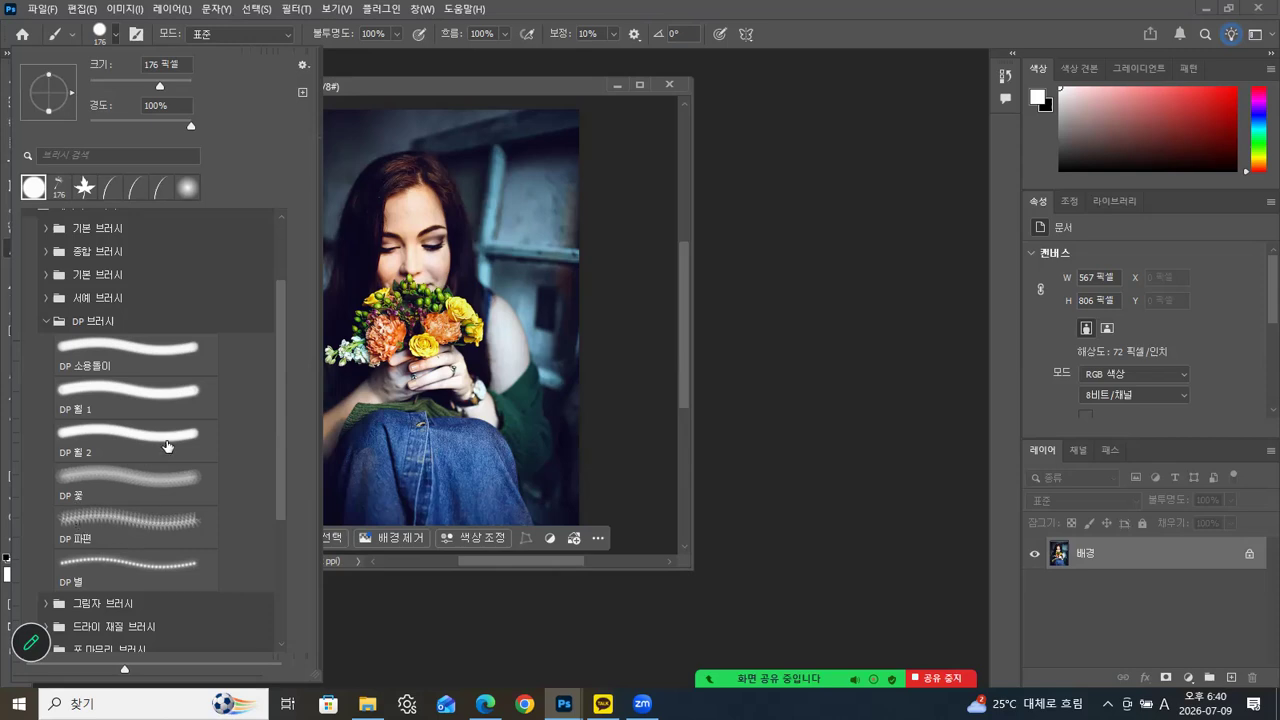
right_click(206, 365)
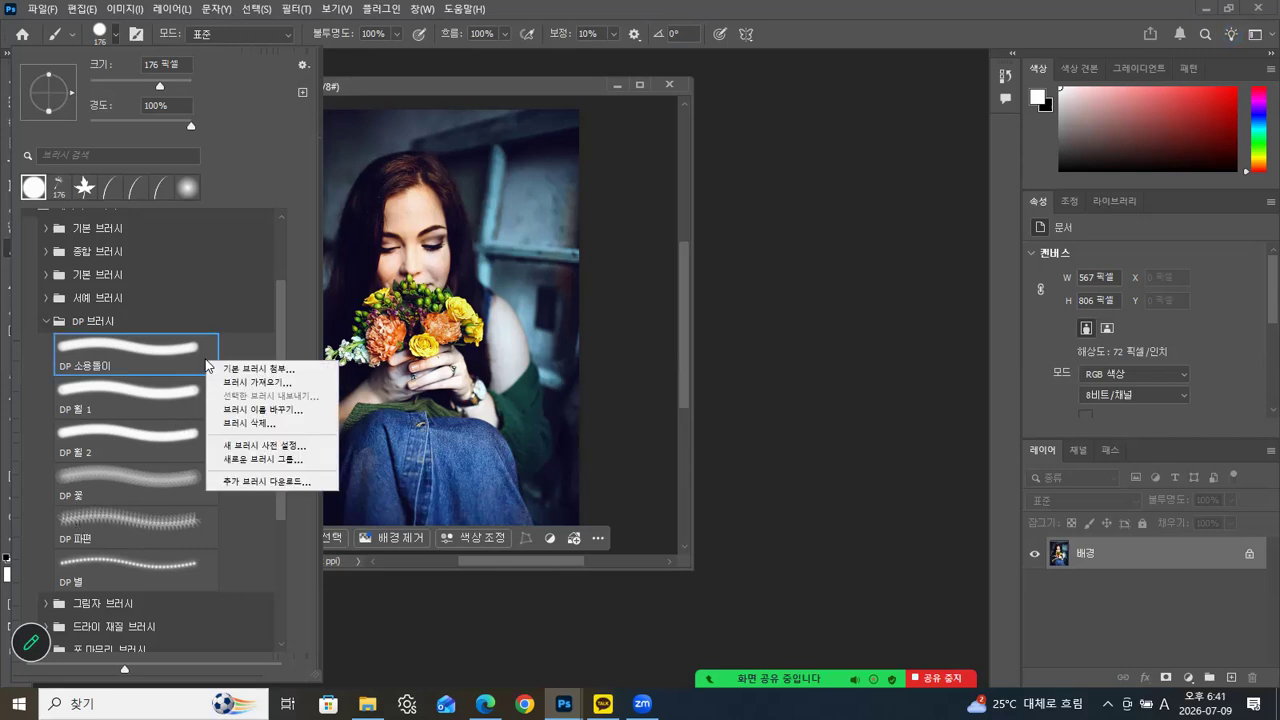
left_click(310, 283)
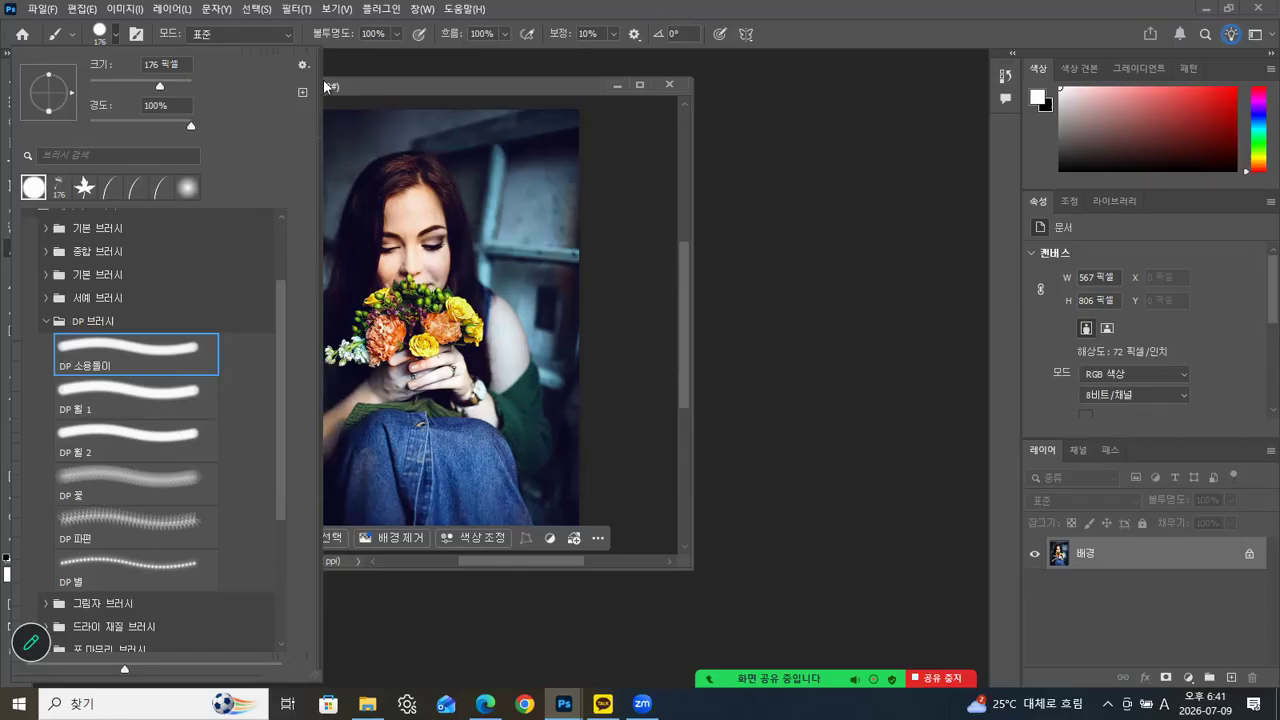
left_click(305, 66)
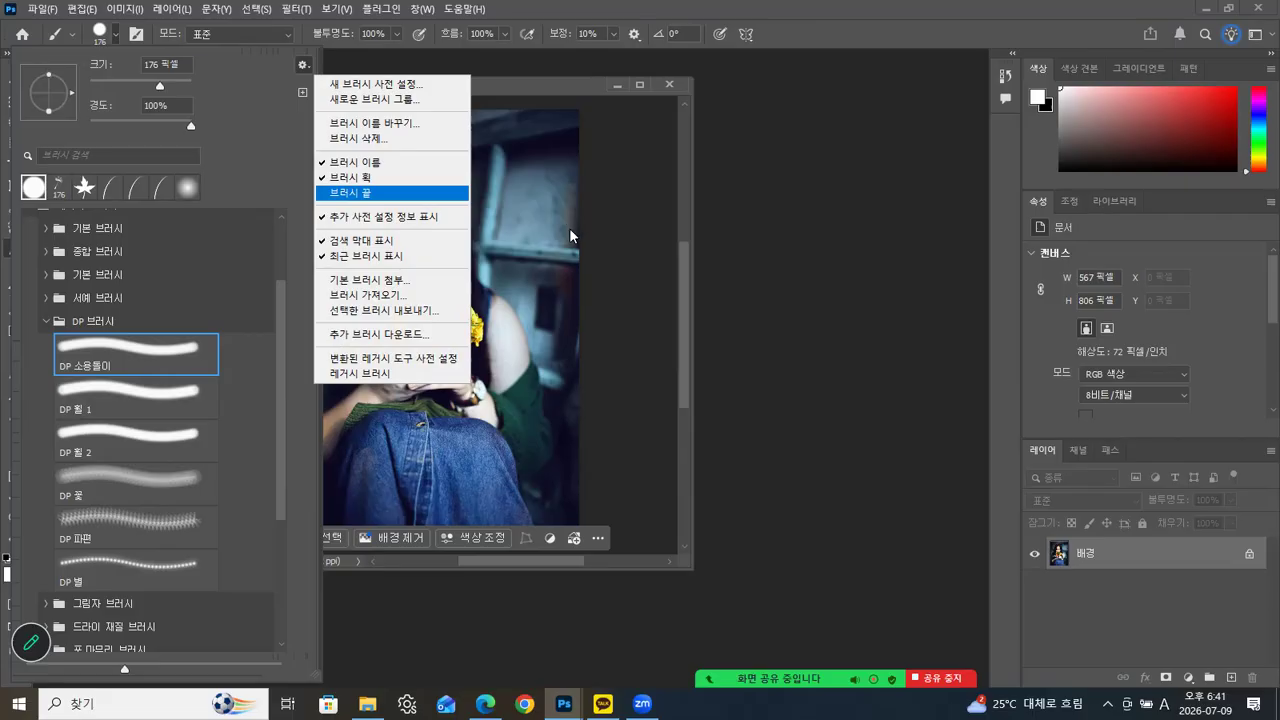
left_click(755, 556)
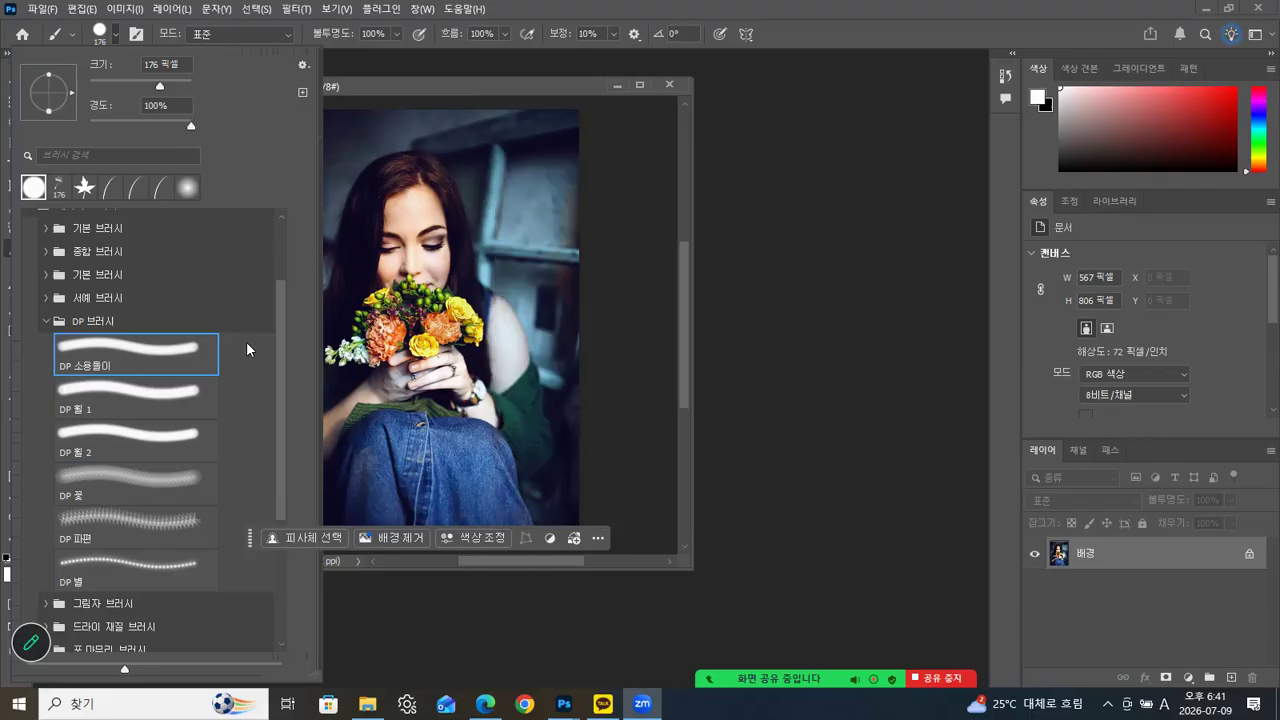
Step: Turn on the 브러시 끝 display so the presets in the brush picker also show their tips
left_click(303, 65)
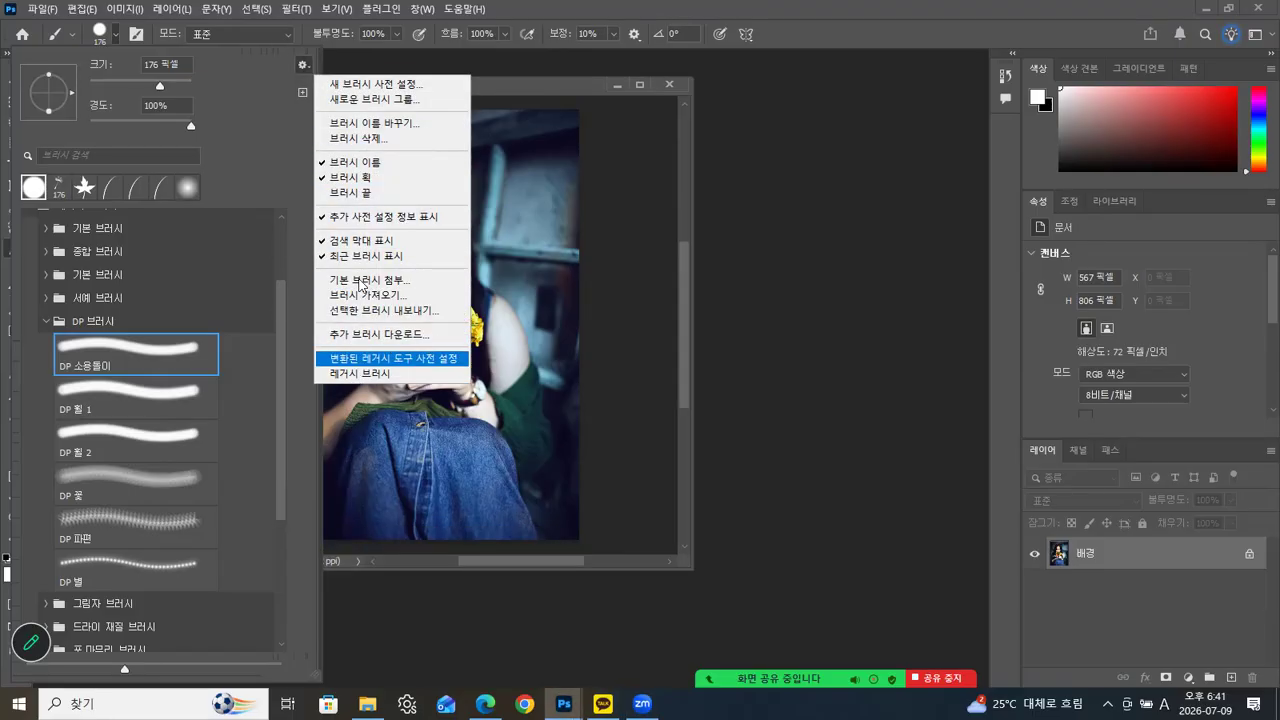
left_click(356, 192)
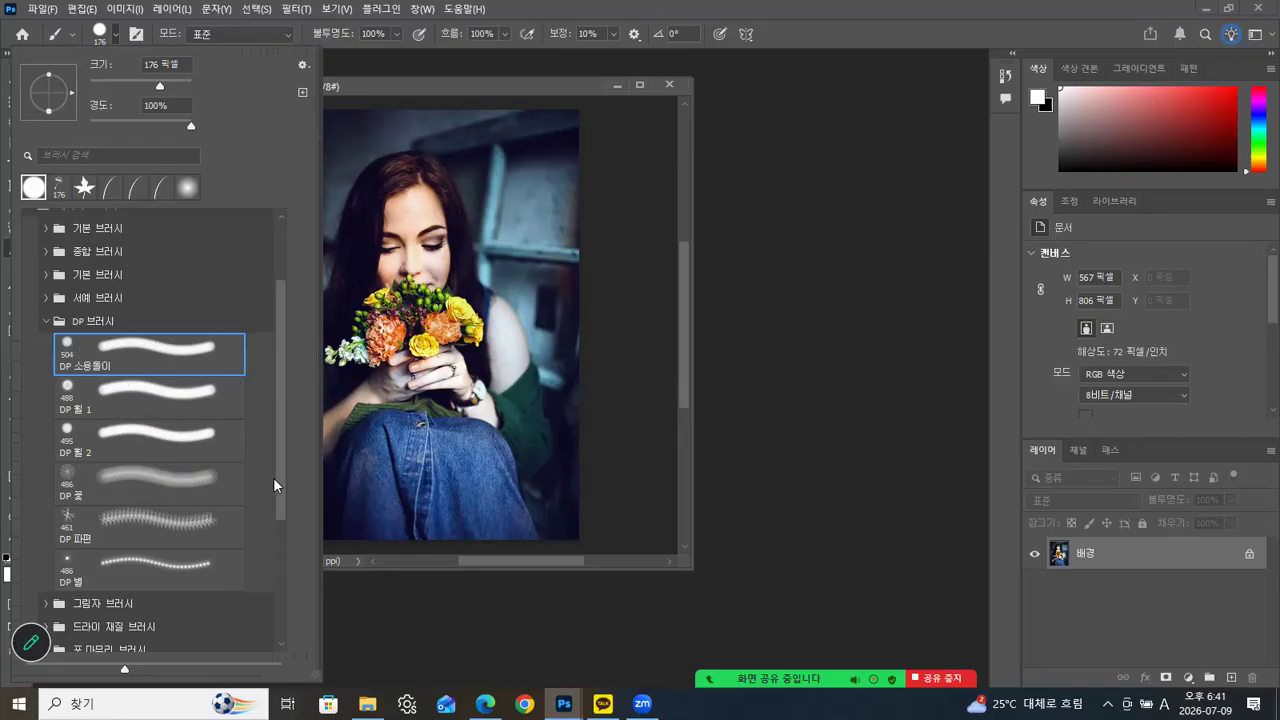
scroll(288, 535, "down", 3)
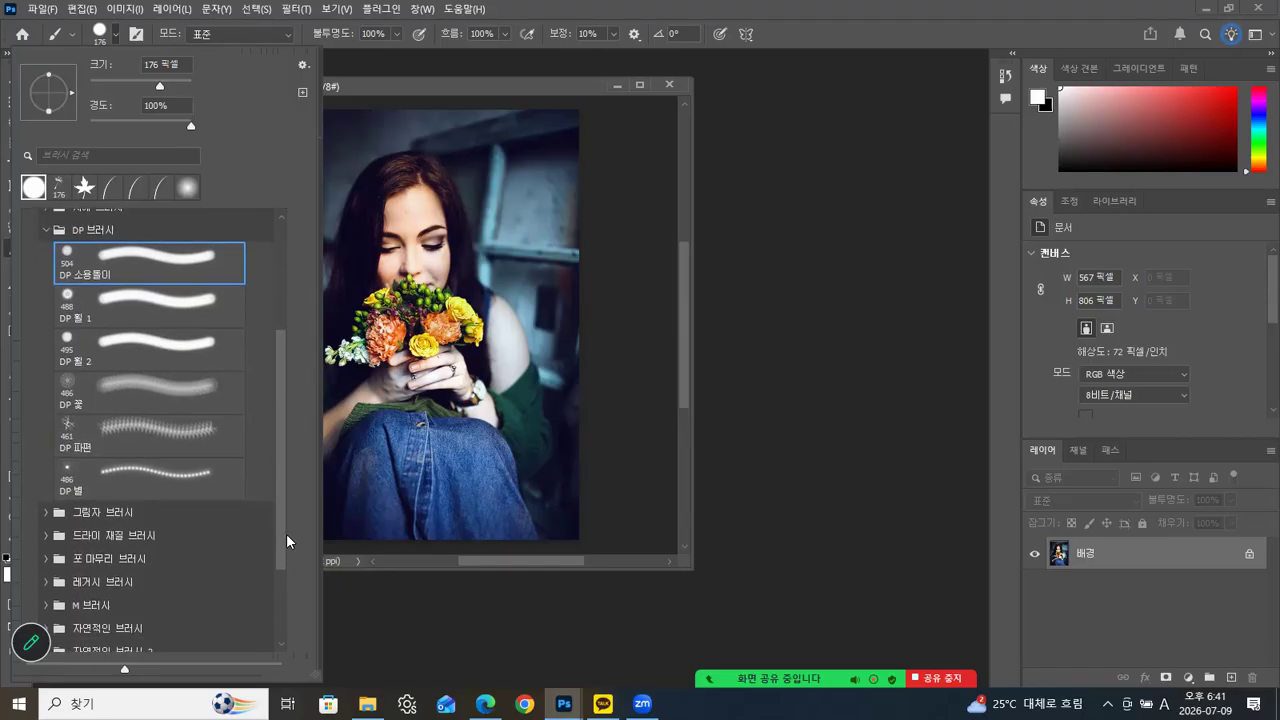
Step: Expand the 포 마무리 브러시 group among the legacy brushes and look through its brushes to the end
left_click(304, 67)
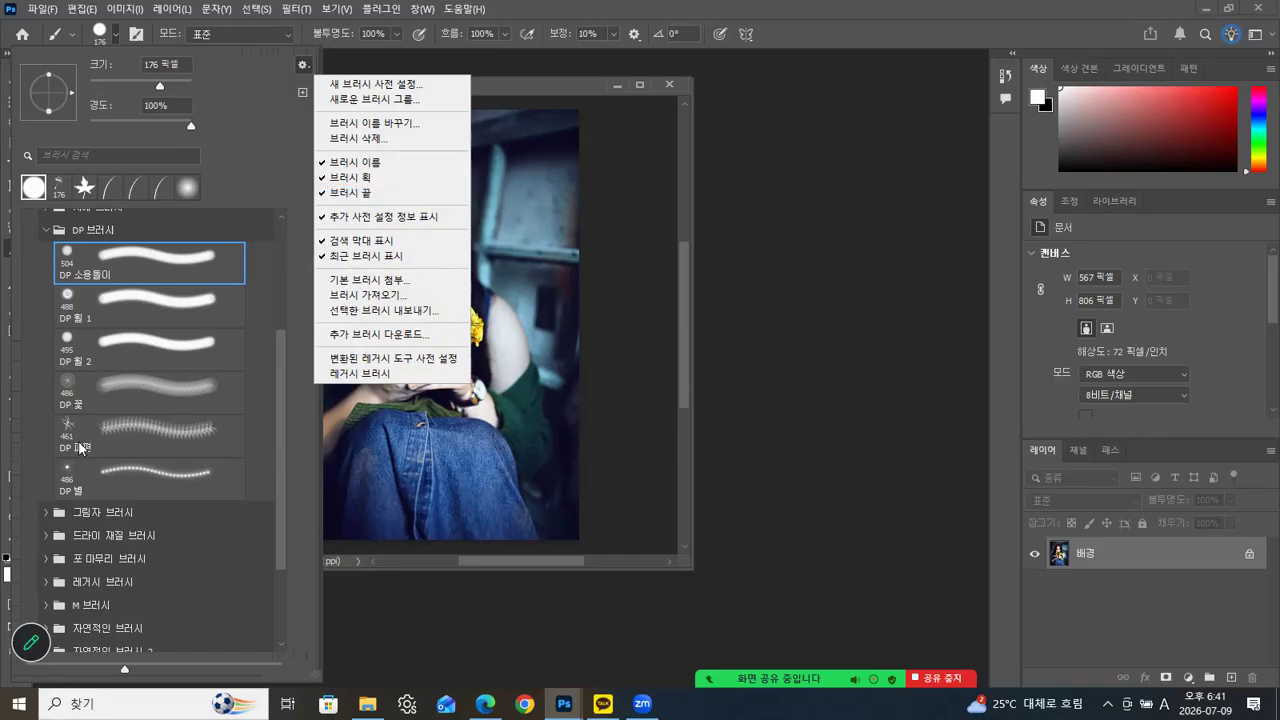
left_click(281, 492)
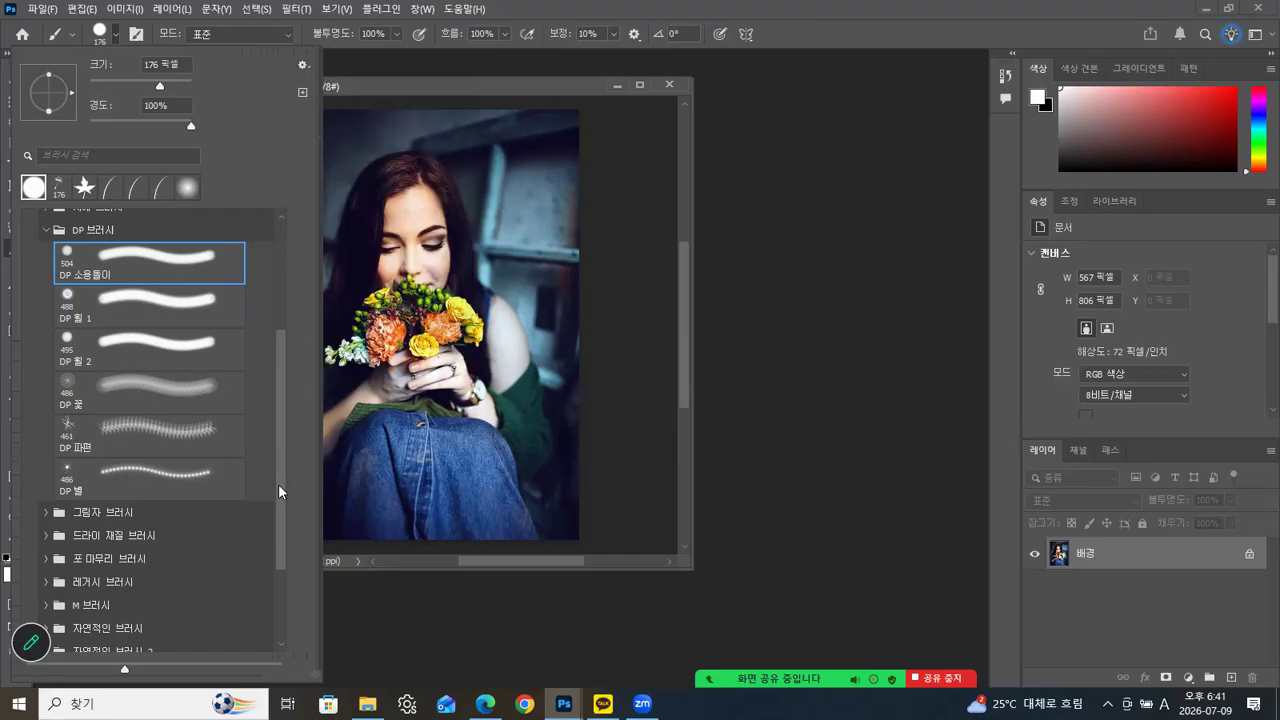
scroll(284, 482, "down", 3)
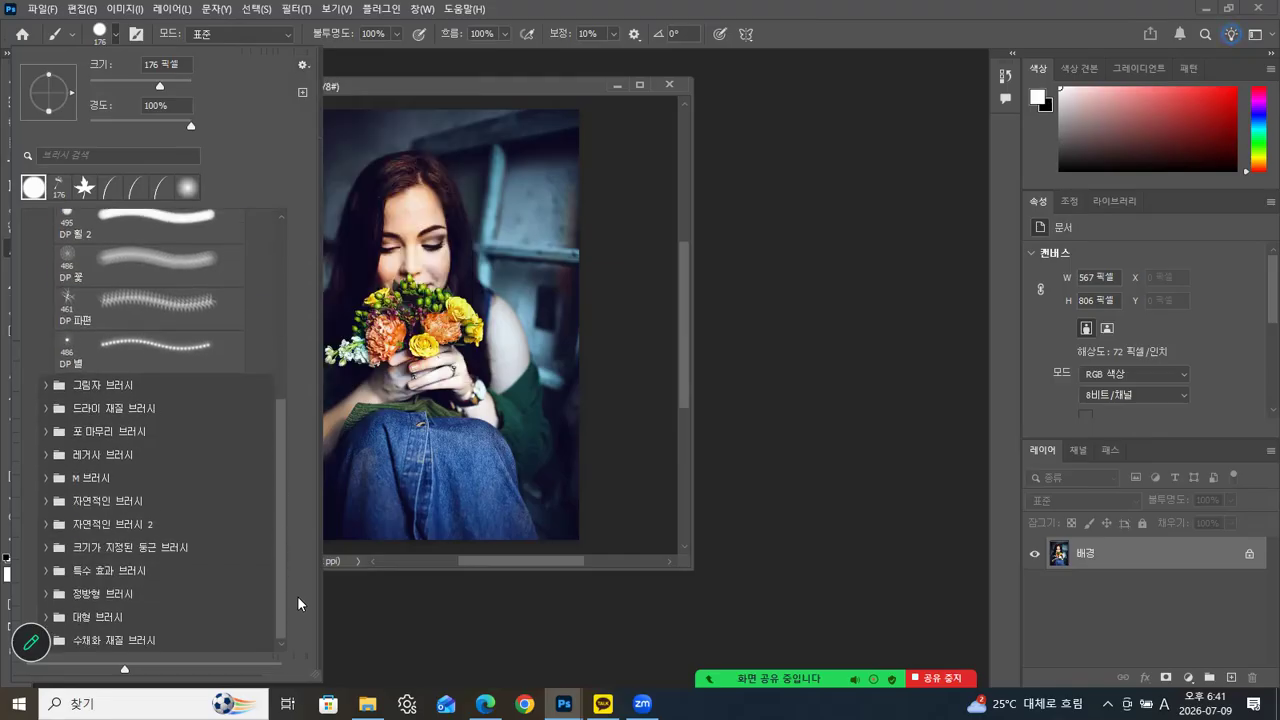
left_click(46, 432)
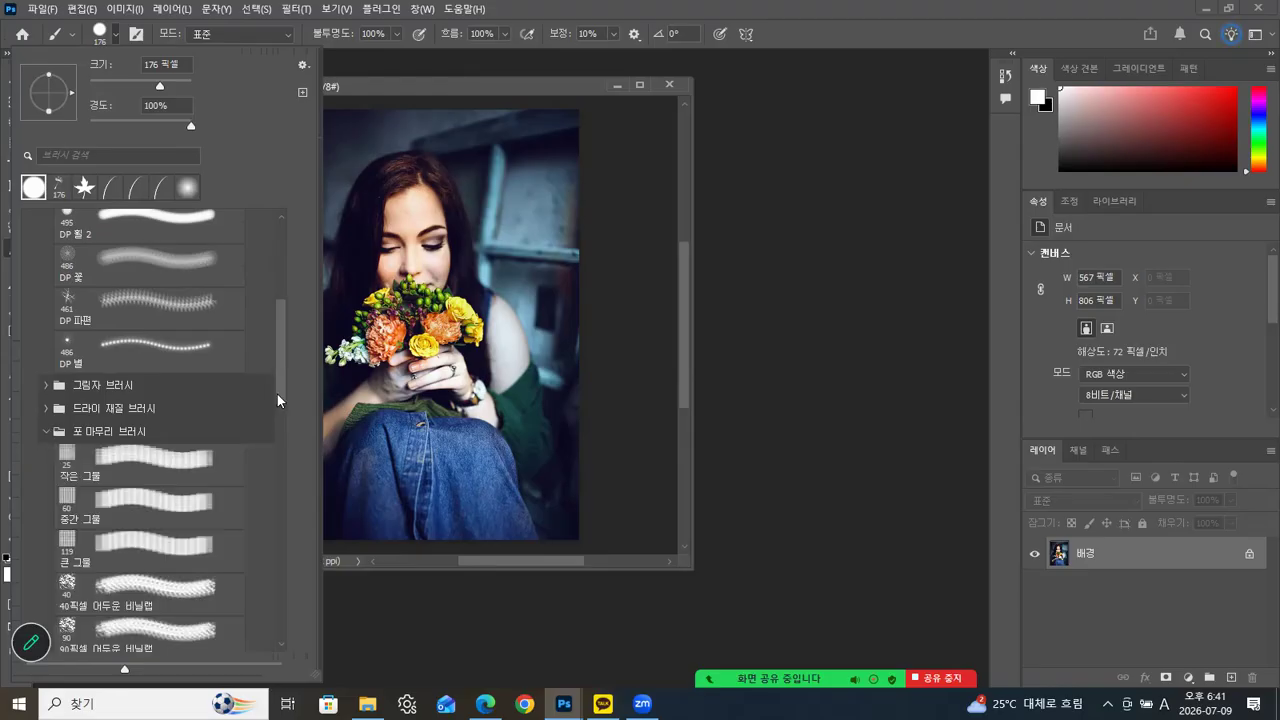
scroll(280, 440, "down", 9)
scroll(293, 494, "down", 5)
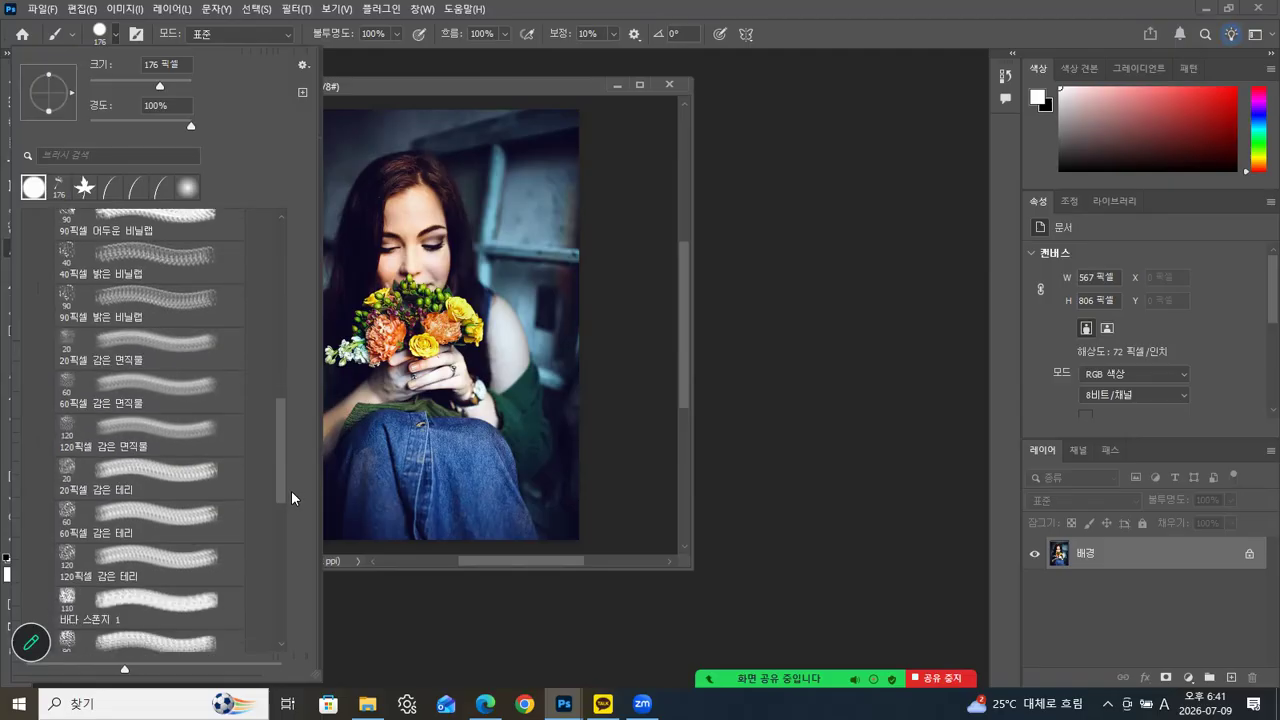
scroll(296, 538, "down", 6)
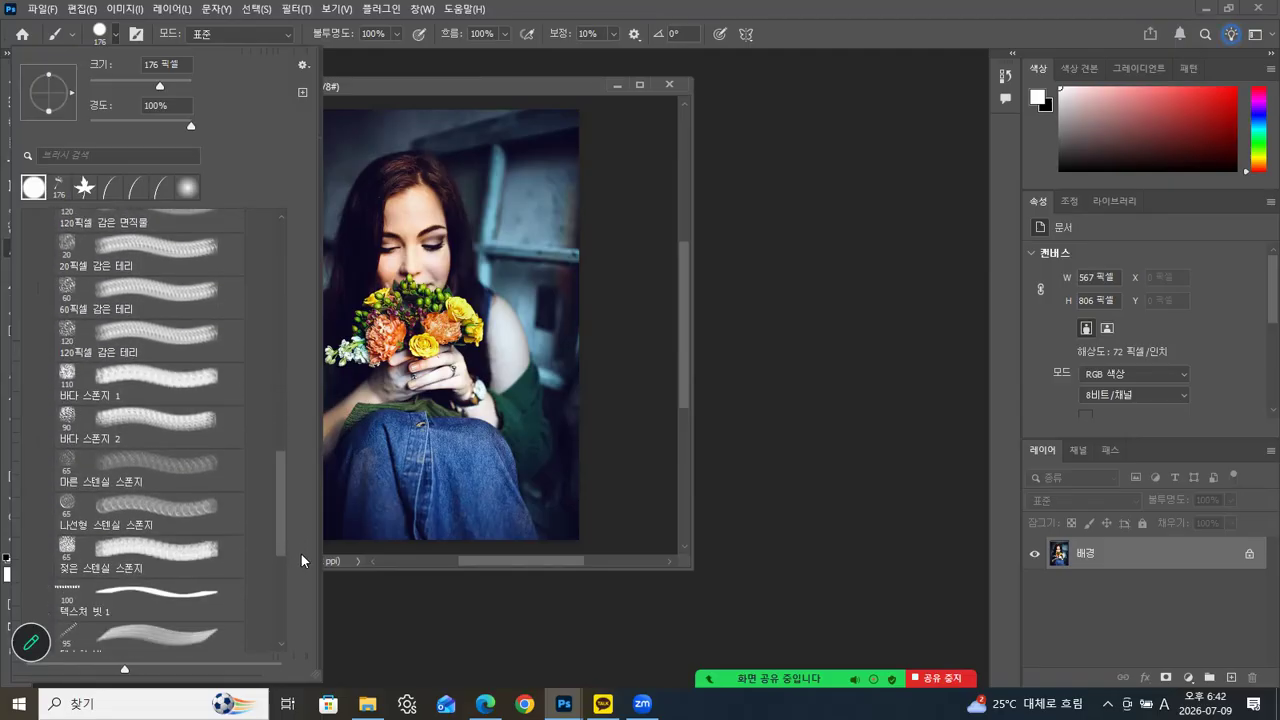
scroll(311, 605, "down", 4)
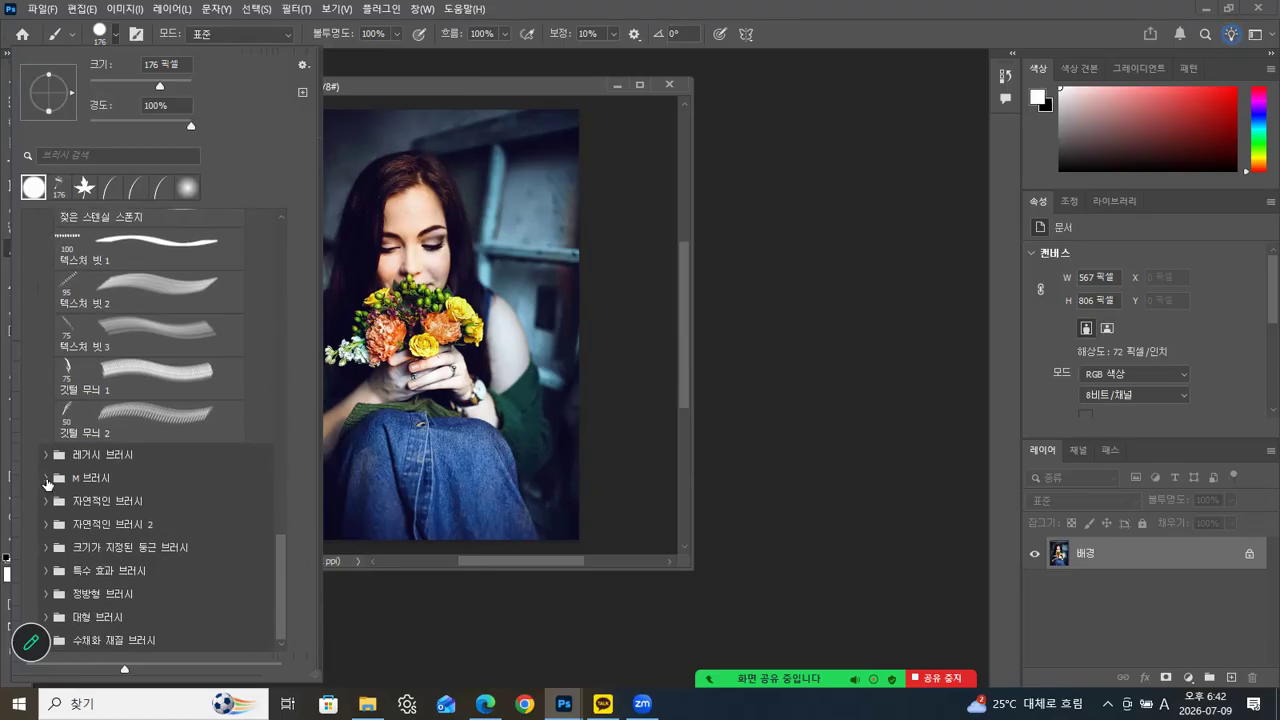
Step: Expand the legacy M 브러시 group and choose the leaf brush 기울기 및 색상을 사용한 나뭇잎
left_click(45, 479)
left_click_drag(281, 397, 286, 440)
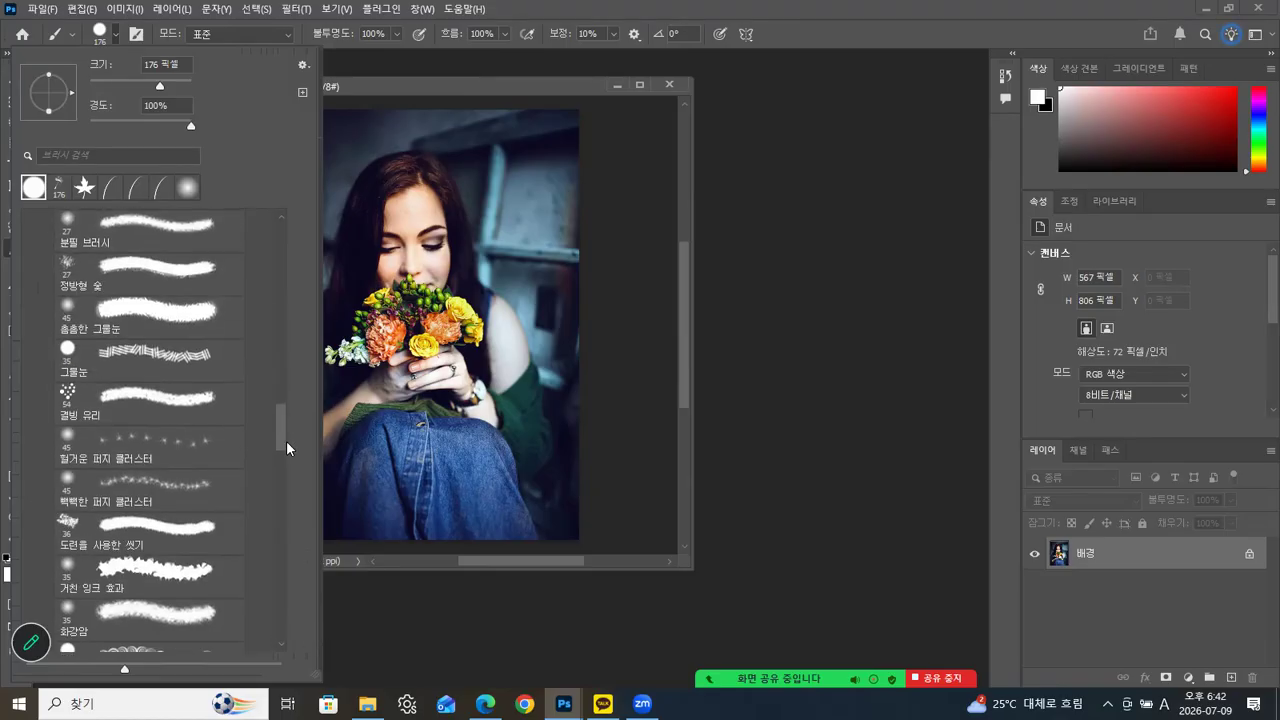
scroll(290, 469, "down", 2)
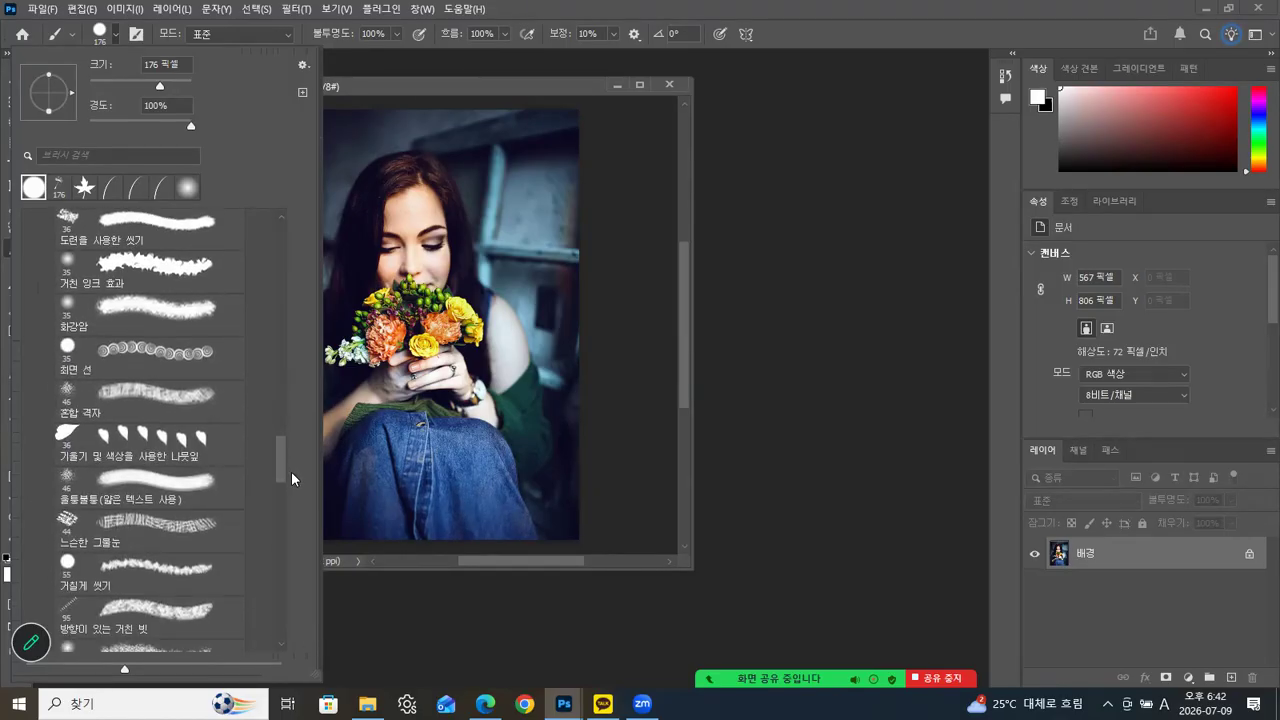
left_click(64, 436)
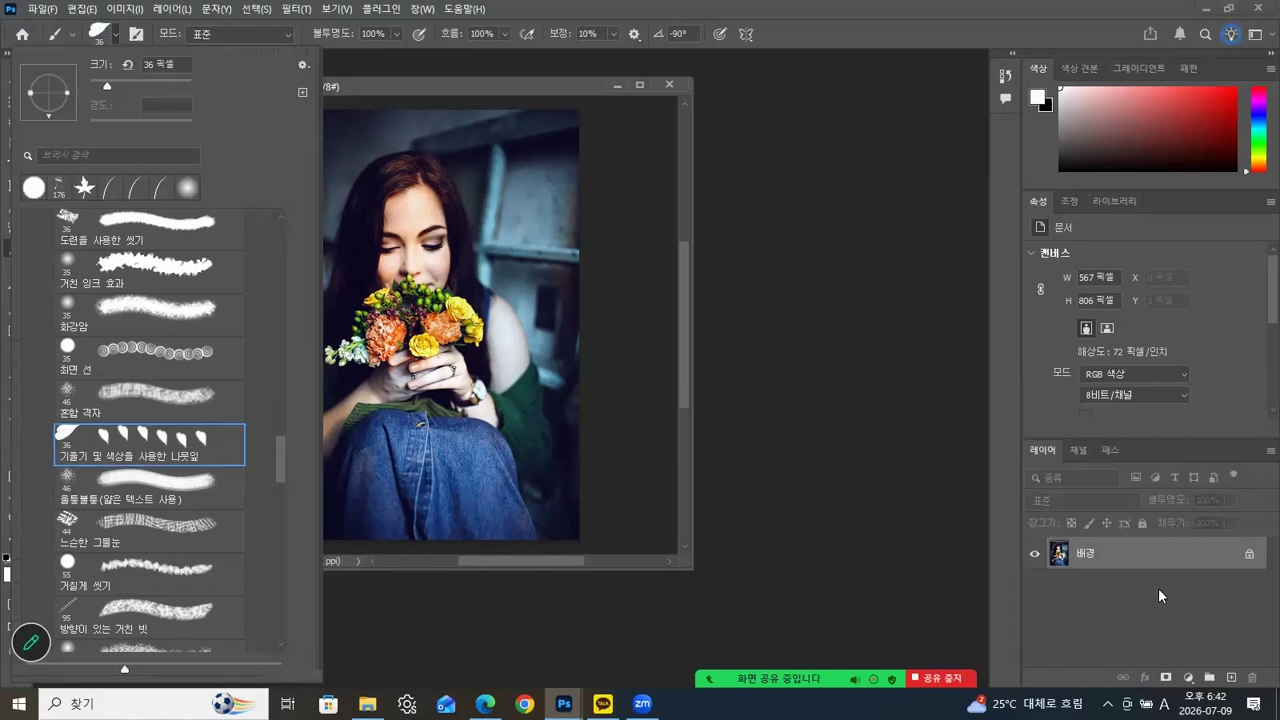
Step: Add a new layer, enlarge the leaf brush to 400 px and stamp white leaves over the photo's upper right and the woman's face
left_click_drag(1179, 442, 1170, 284)
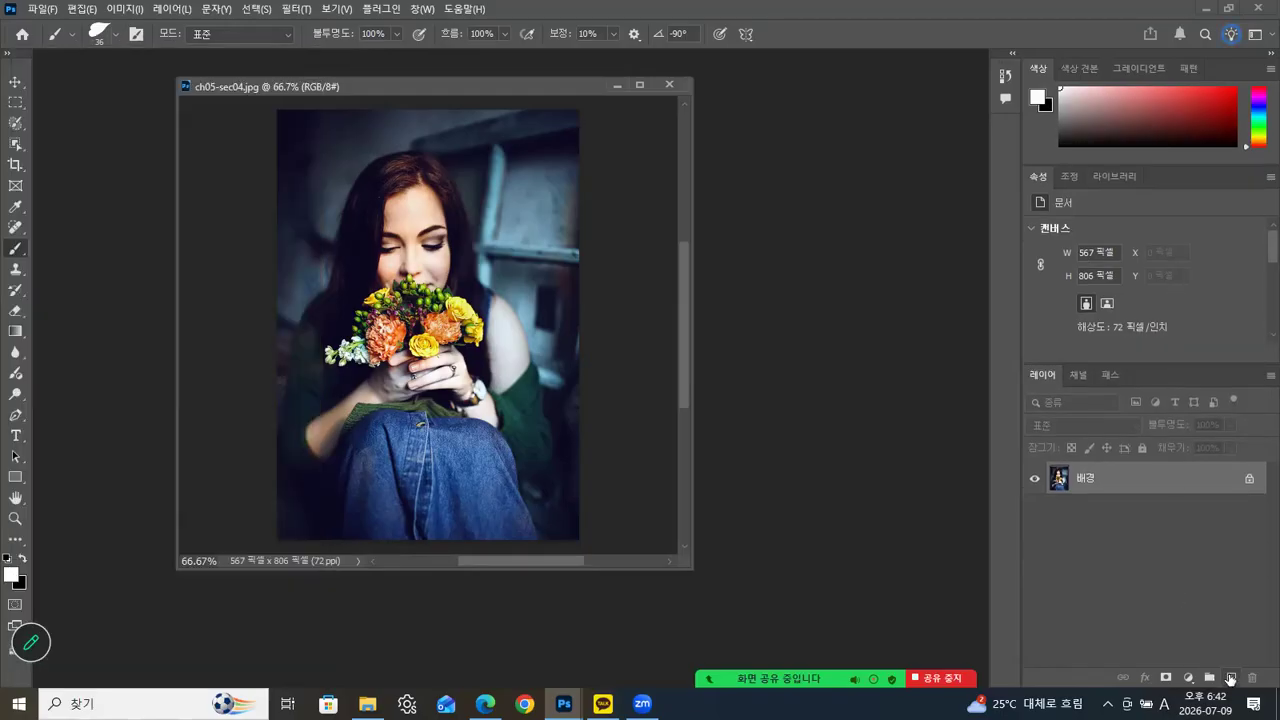
left_click(1231, 677)
key("bracketright")
key("bracketright")
key("bracketright")
key("bracketright")
key("bracketright")
key("bracketright")
key("bracketright")
key("bracketright")
key("bracketright")
key("bracketright")
key("bracketright")
key("bracketright")
key("bracketright")
key("bracketright")
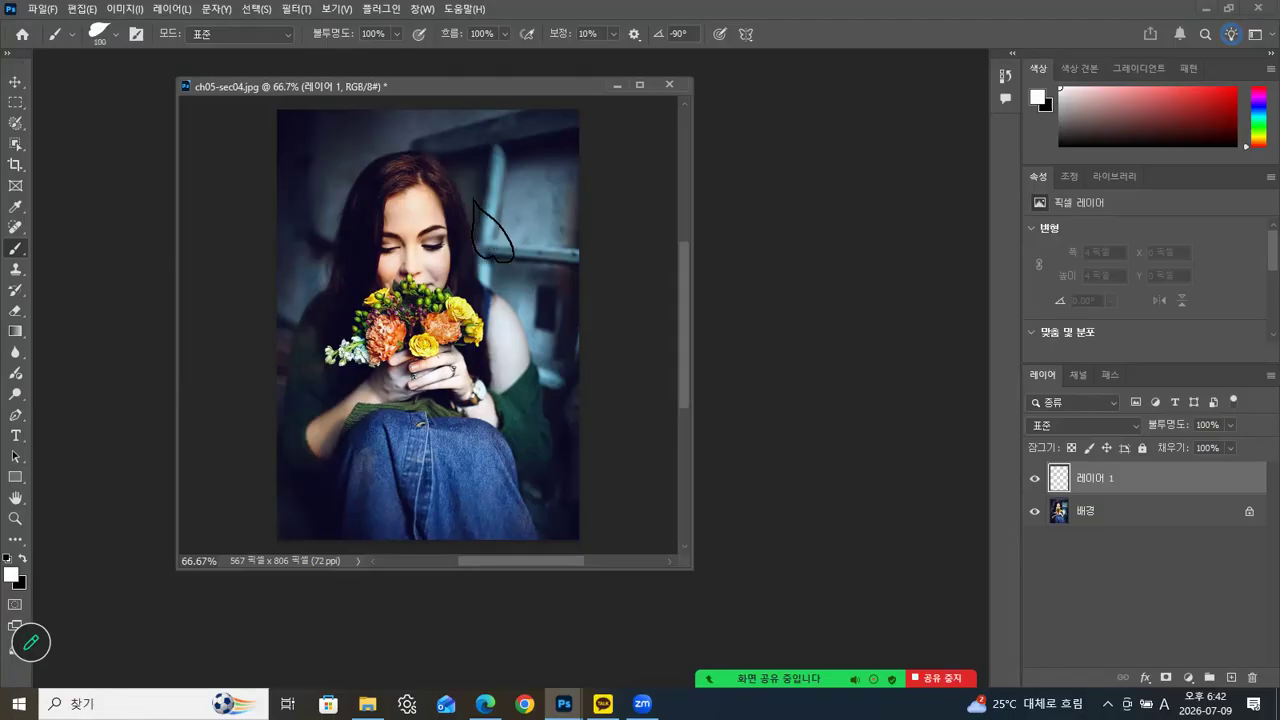
left_click(516, 199)
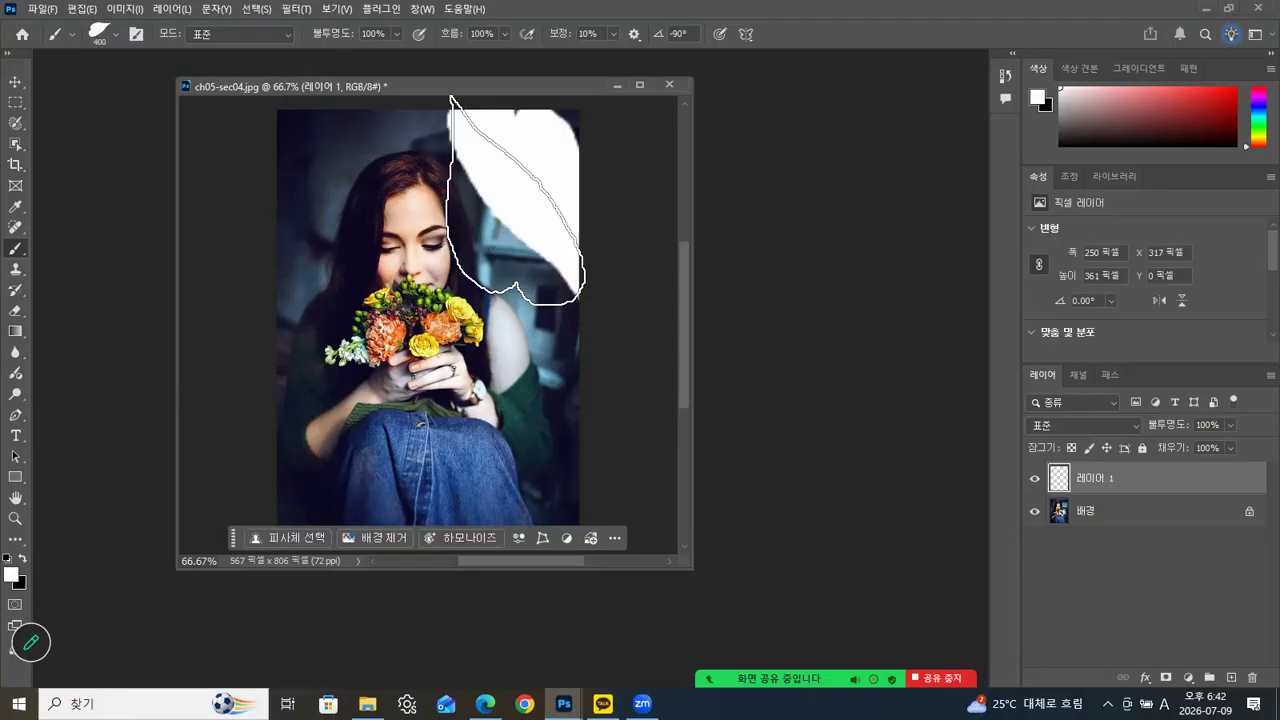
left_click(392, 314)
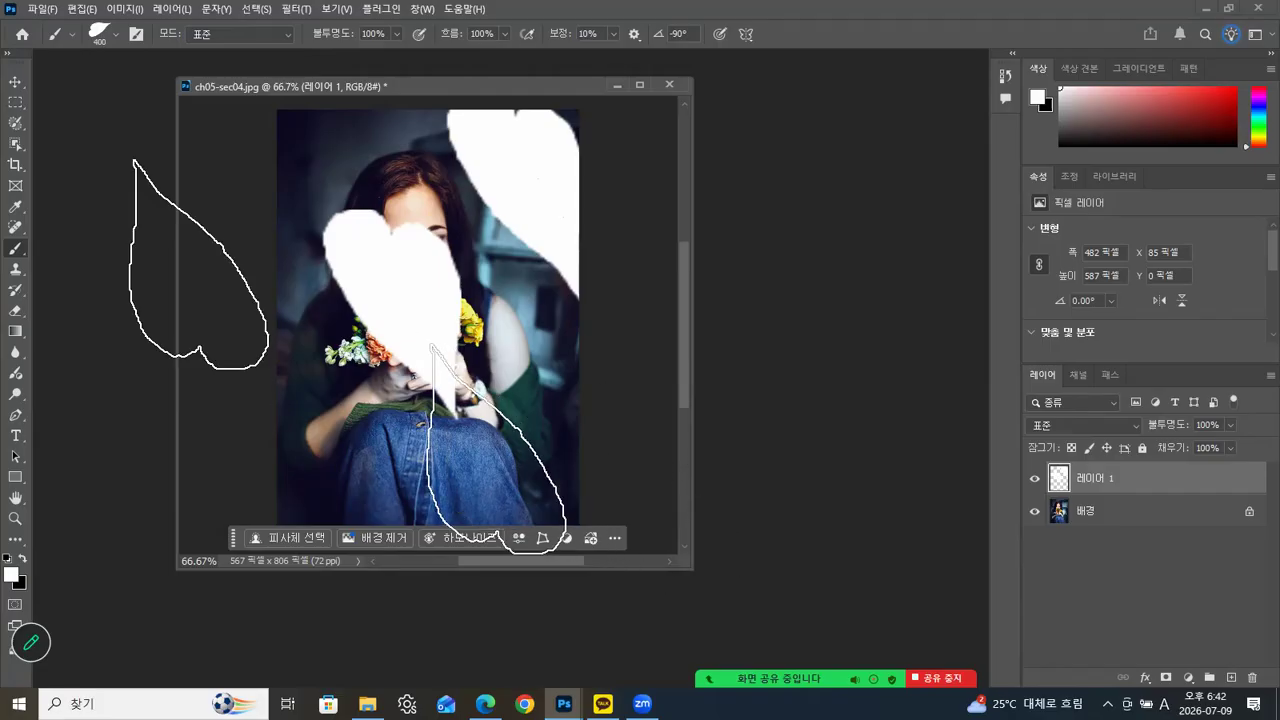
Step: Try the 하드 라이트 blend mode on the leaf layer, and settle on 오버레이
left_click(1085, 420)
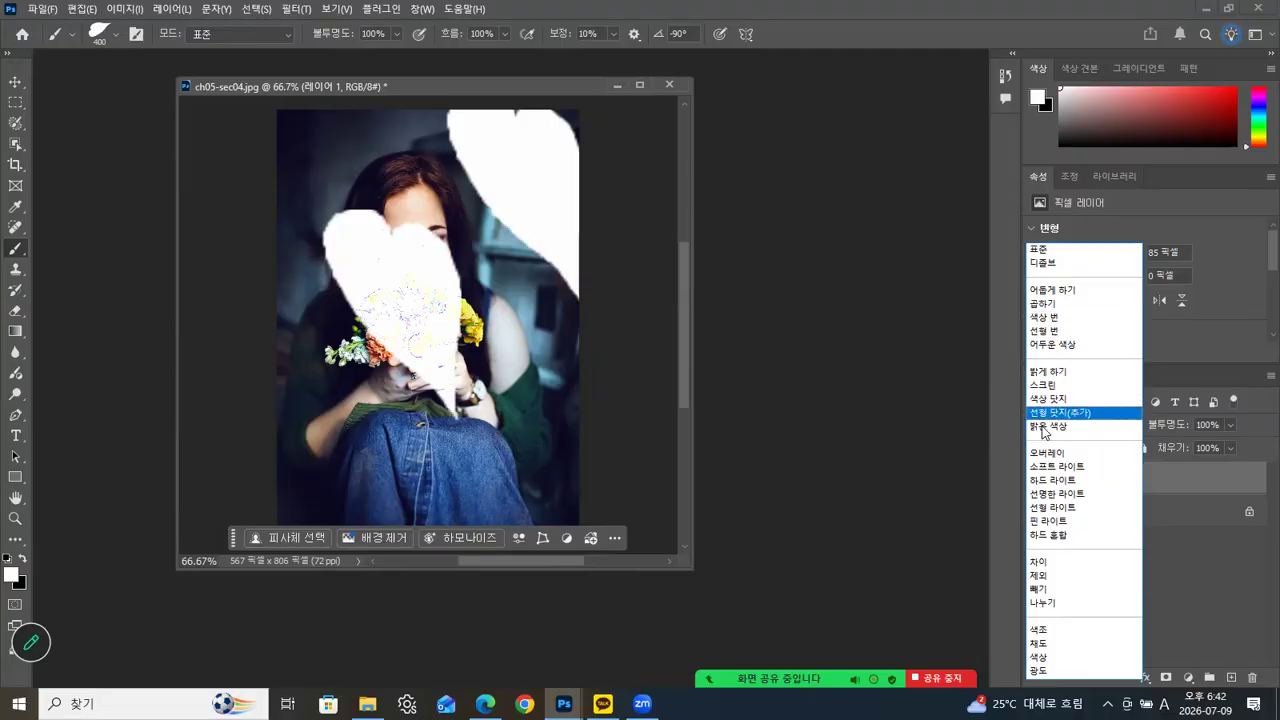
left_click(1044, 482)
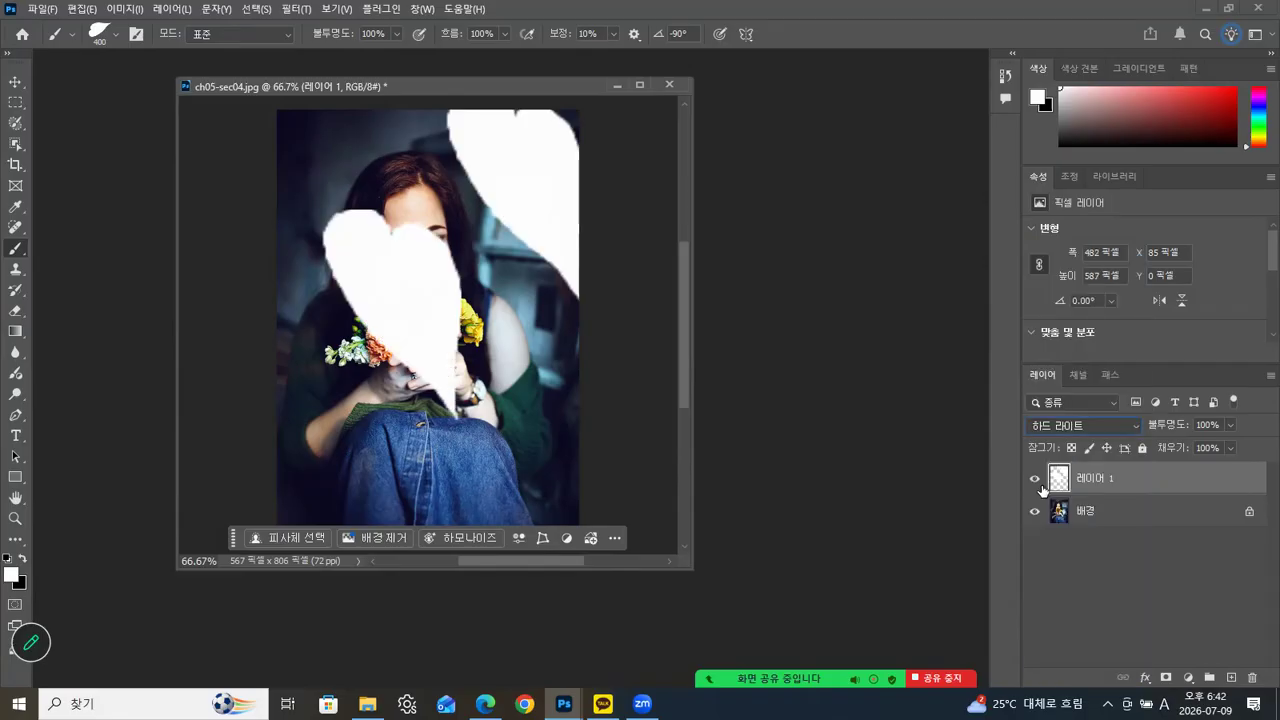
left_click(1070, 428)
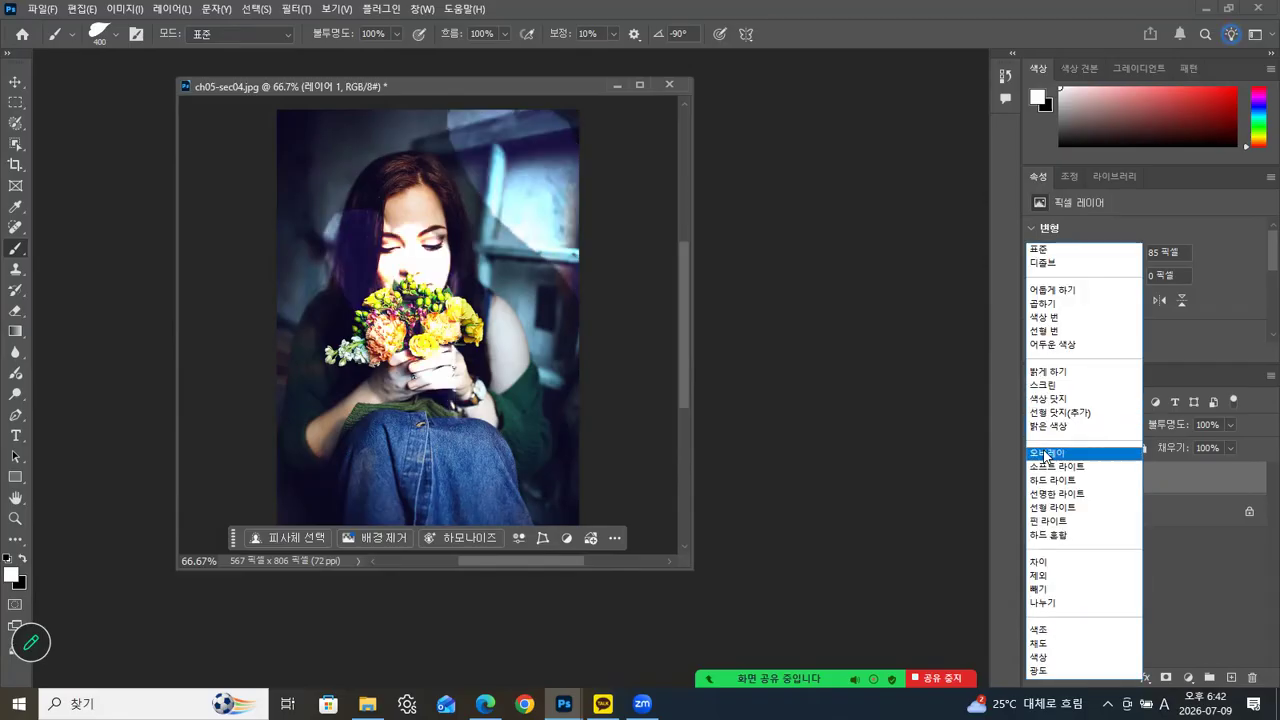
left_click(1045, 454)
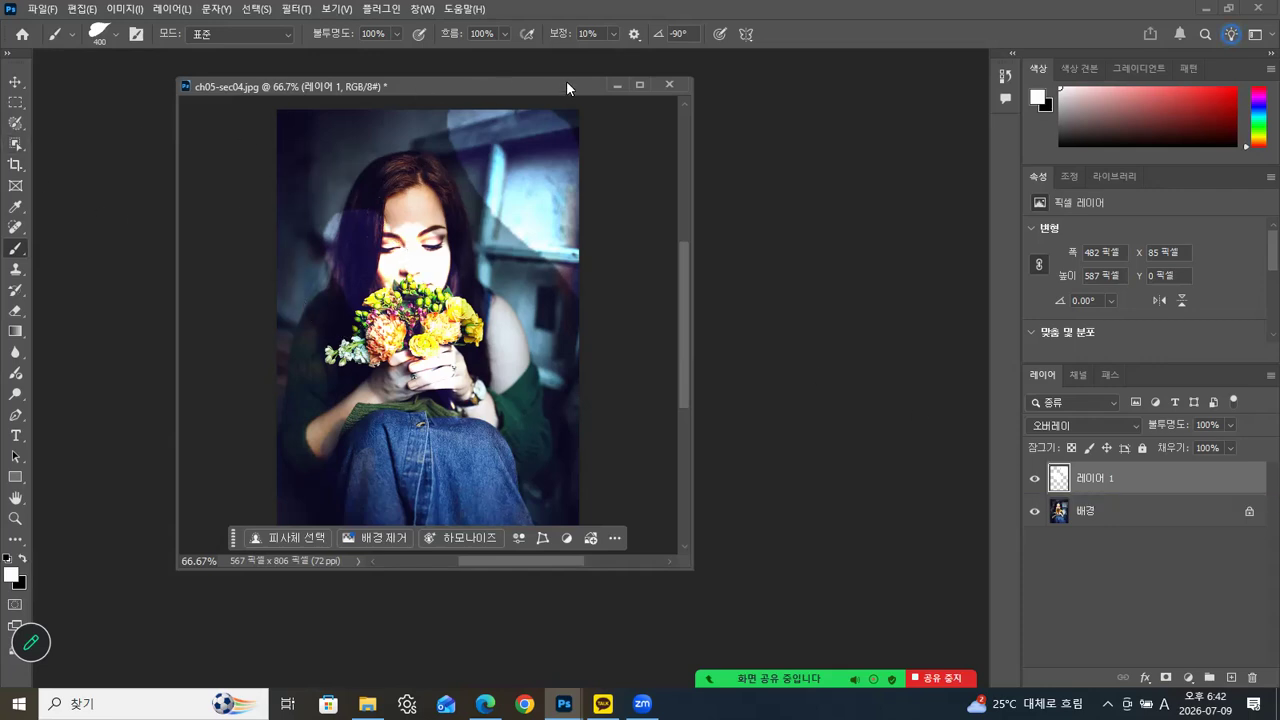
Step: Close ch05-sec04.jpg without saving the changes
left_click_drag(566, 80, 580, 86)
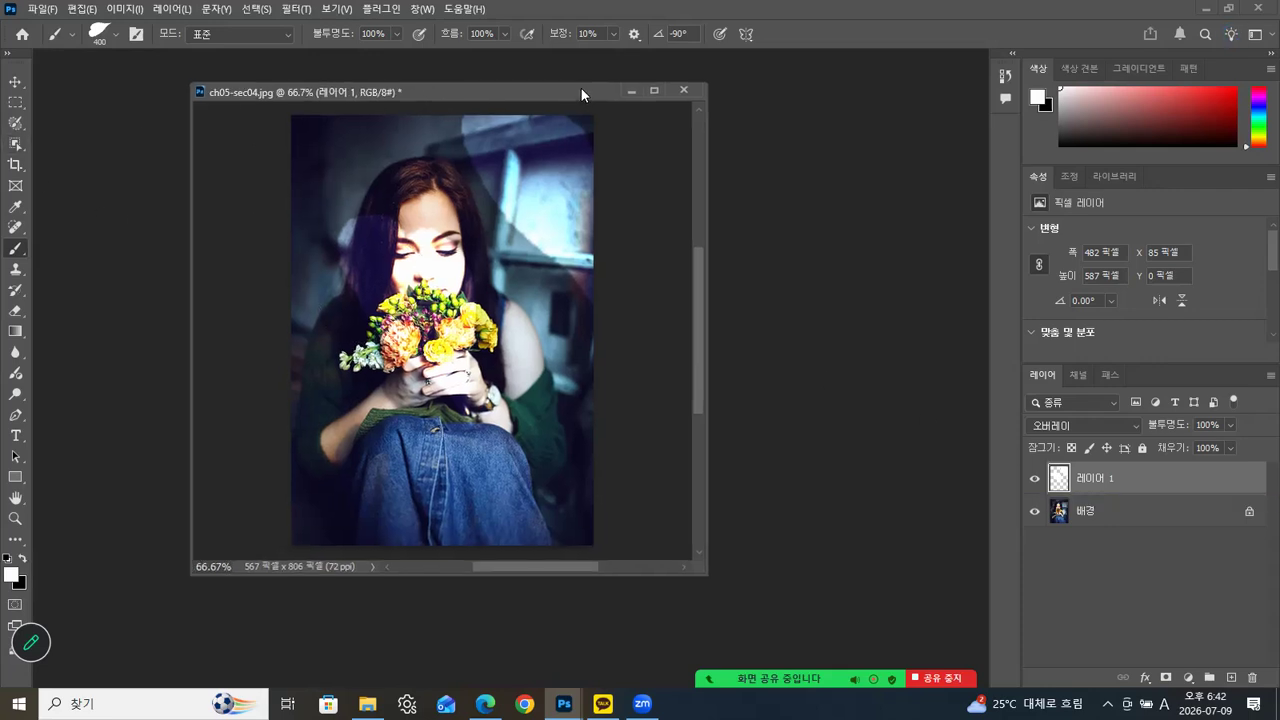
left_click(684, 91)
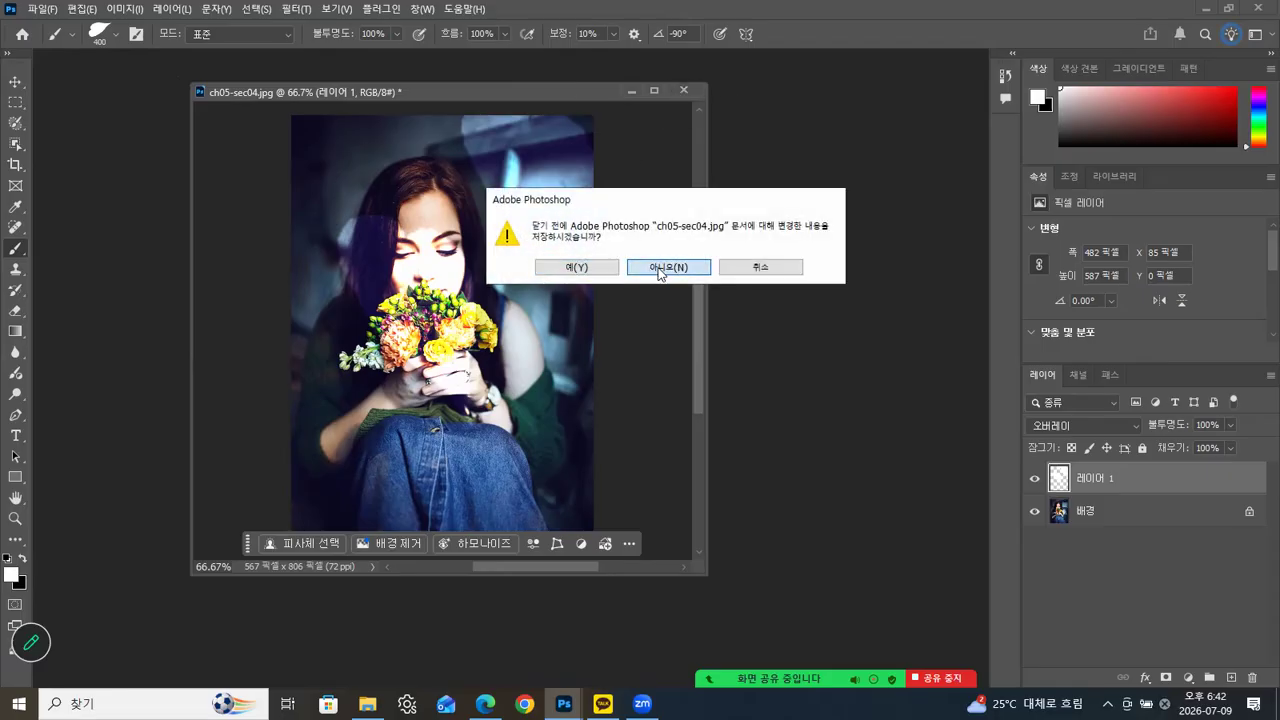
left_click(668, 268)
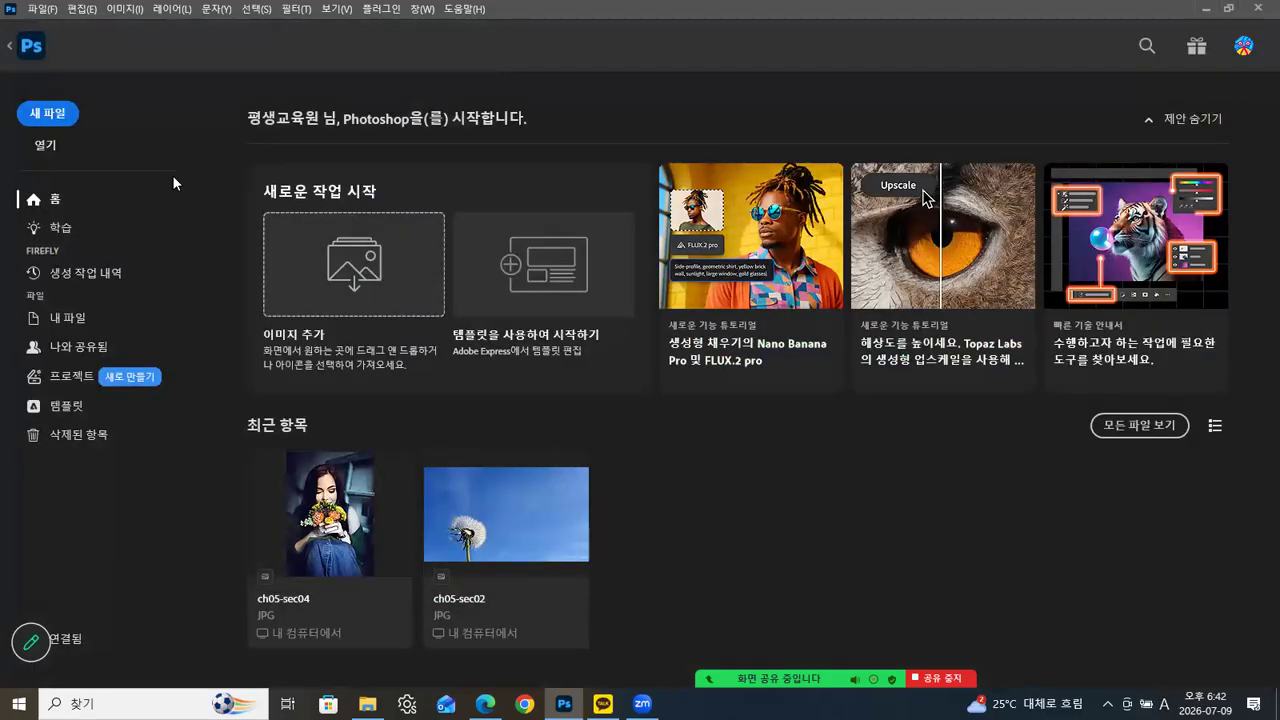
Step: Create a new document from the A4 print preset in landscape orientation, with the resolution set to 150 pixels/inch
left_click(40, 9)
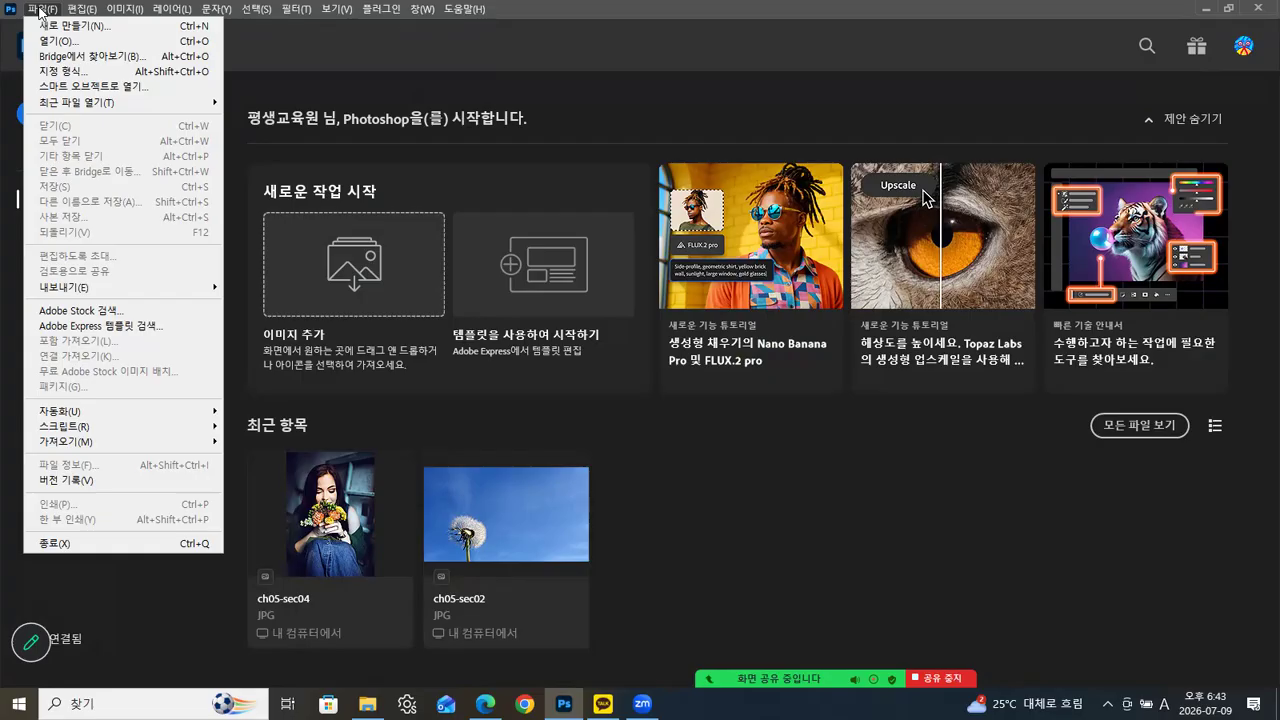
left_click(57, 26)
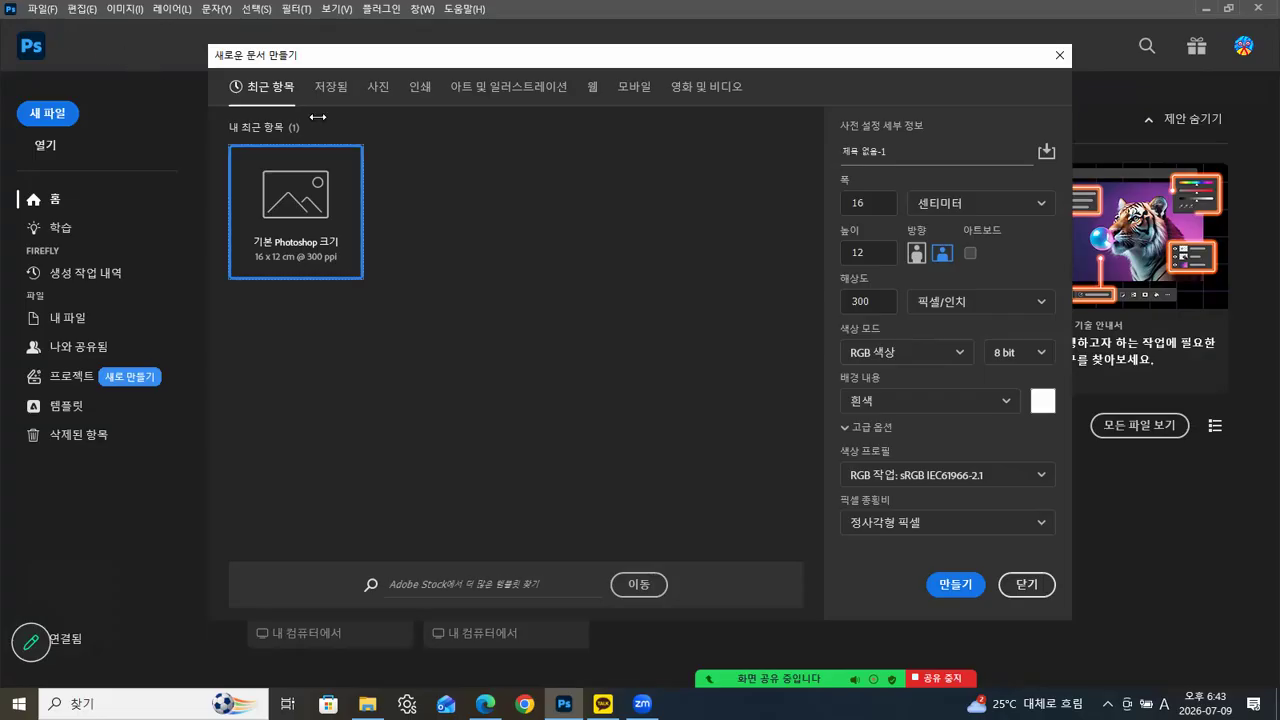
left_click(422, 90)
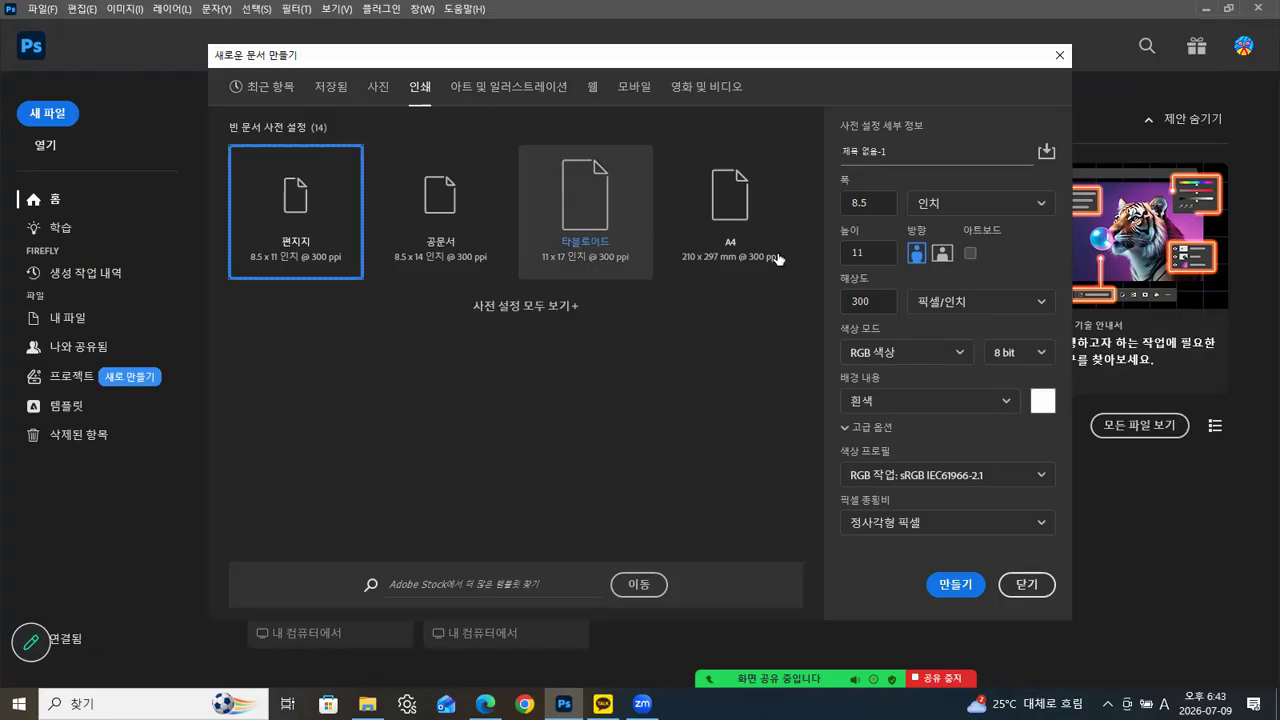
left_click(727, 214)
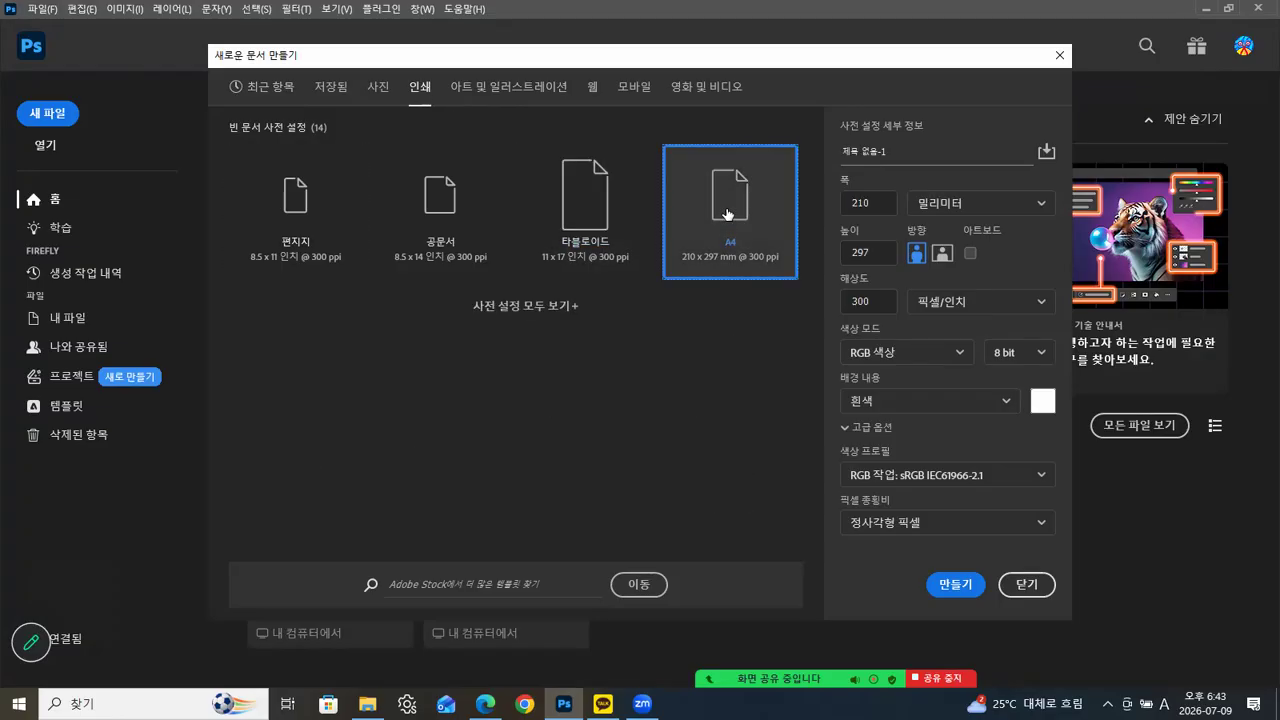
left_click(943, 256)
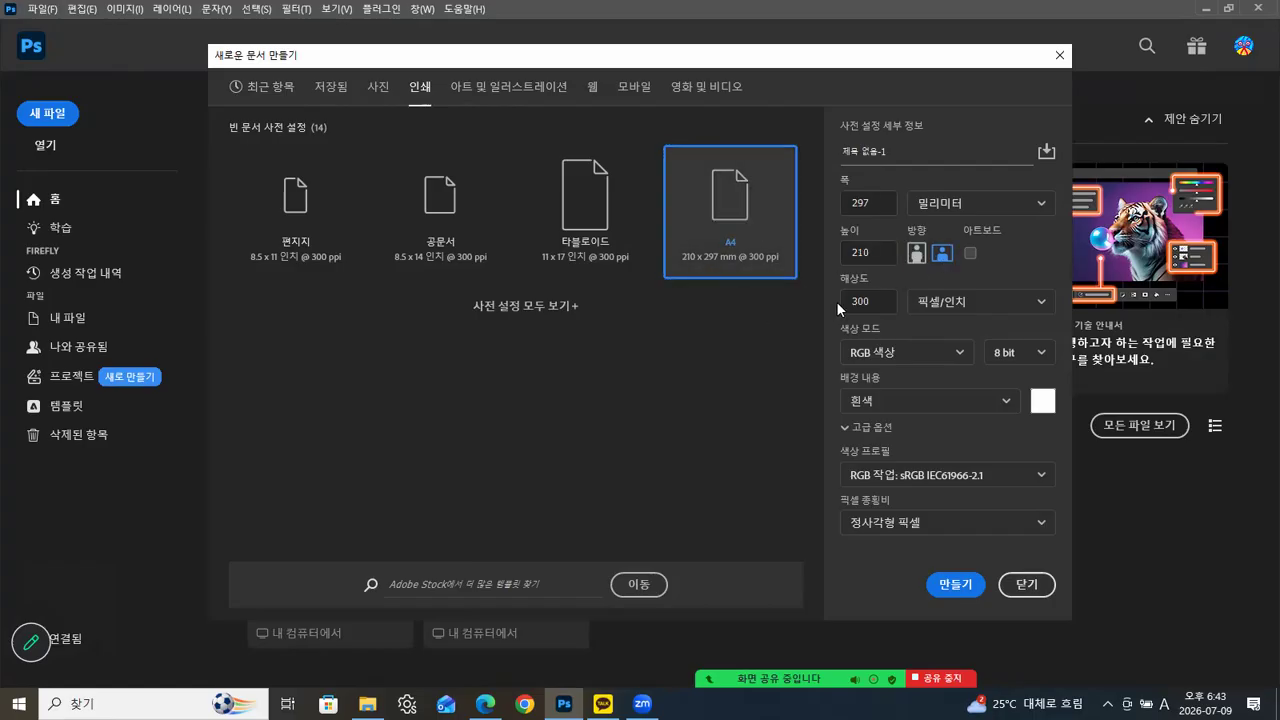
left_click(880, 301)
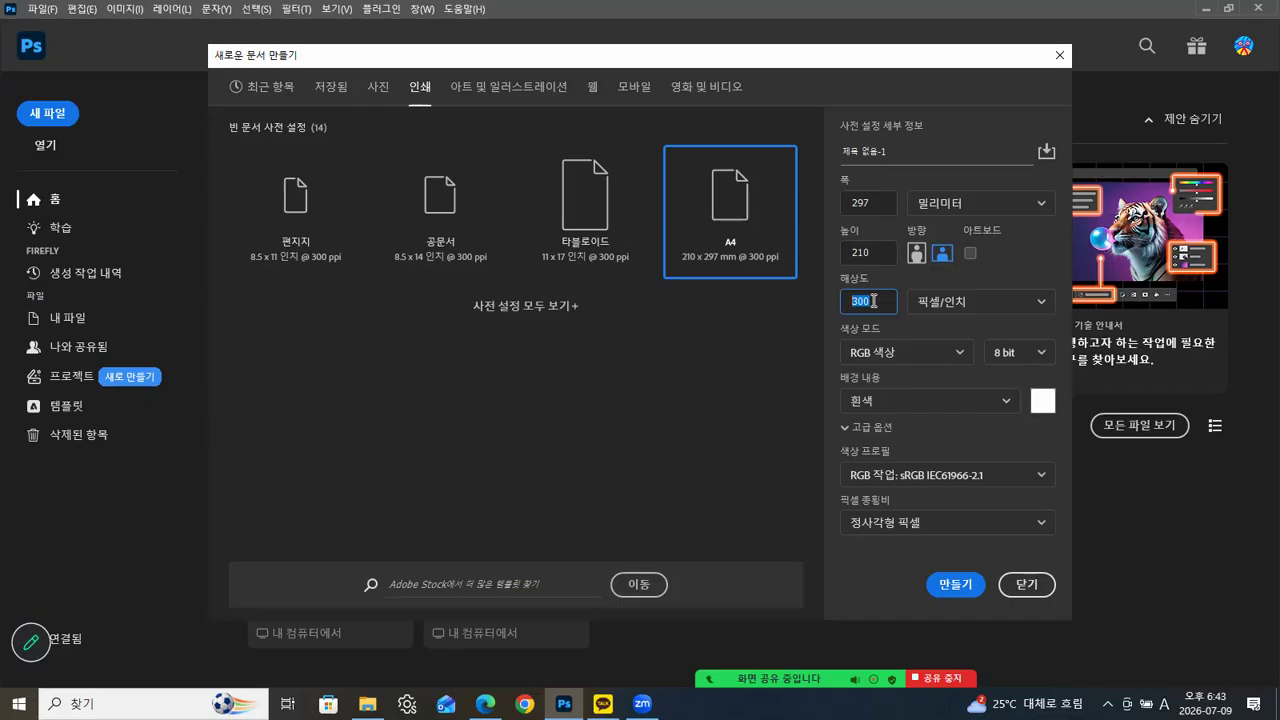
type("150")
left_click(969, 583)
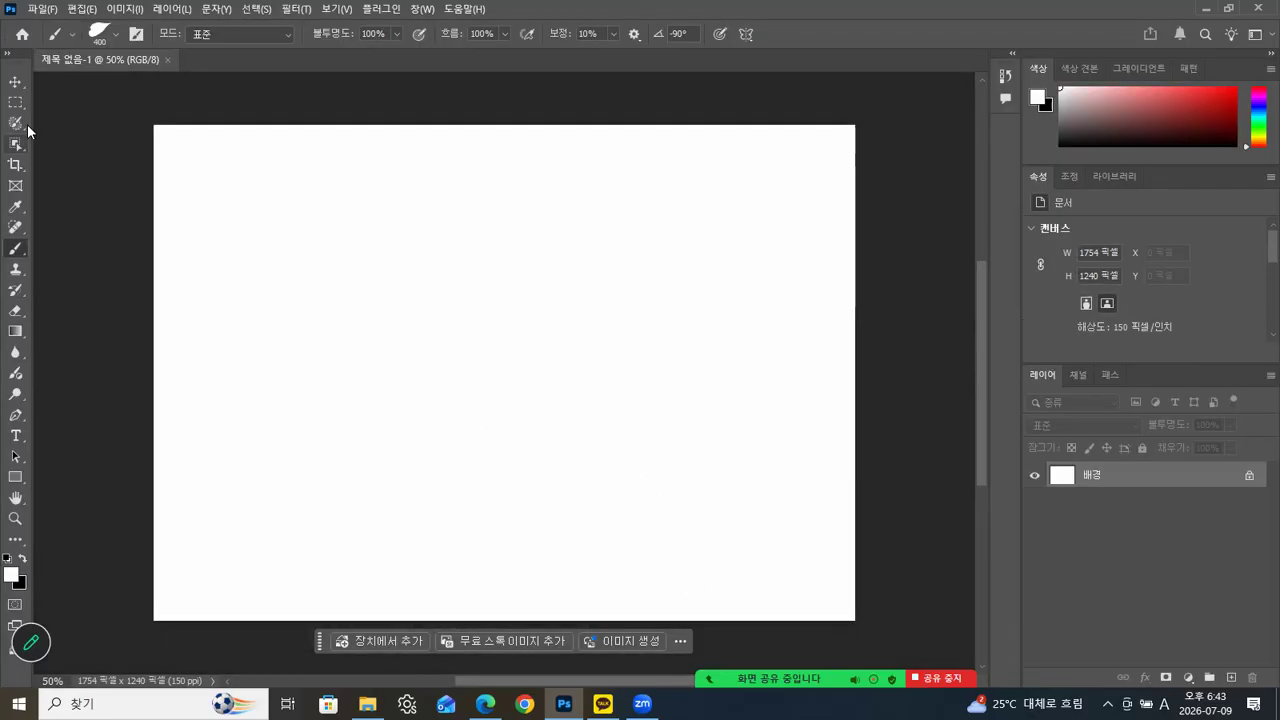
Step: Undock the blank document into its own floating window and add a new layer above 배경
left_click(15, 81)
left_click_drag(84, 58, 443, 103)
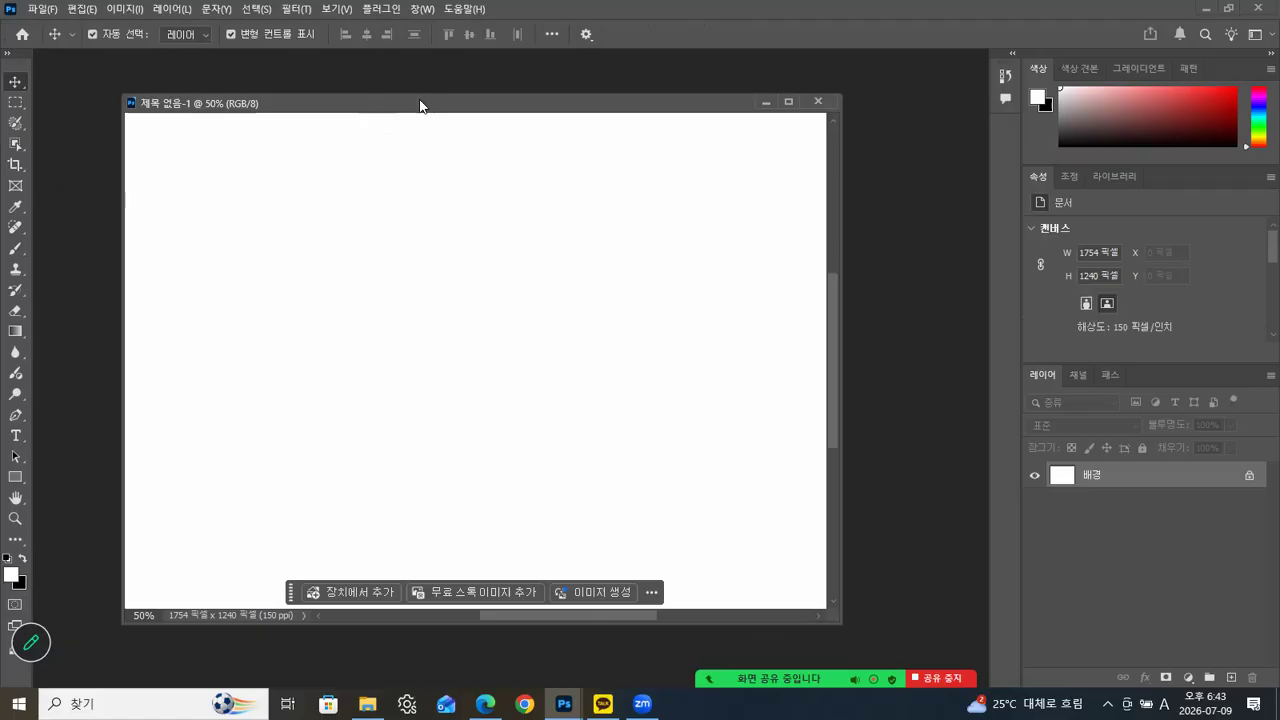
left_click_drag(420, 103, 409, 80)
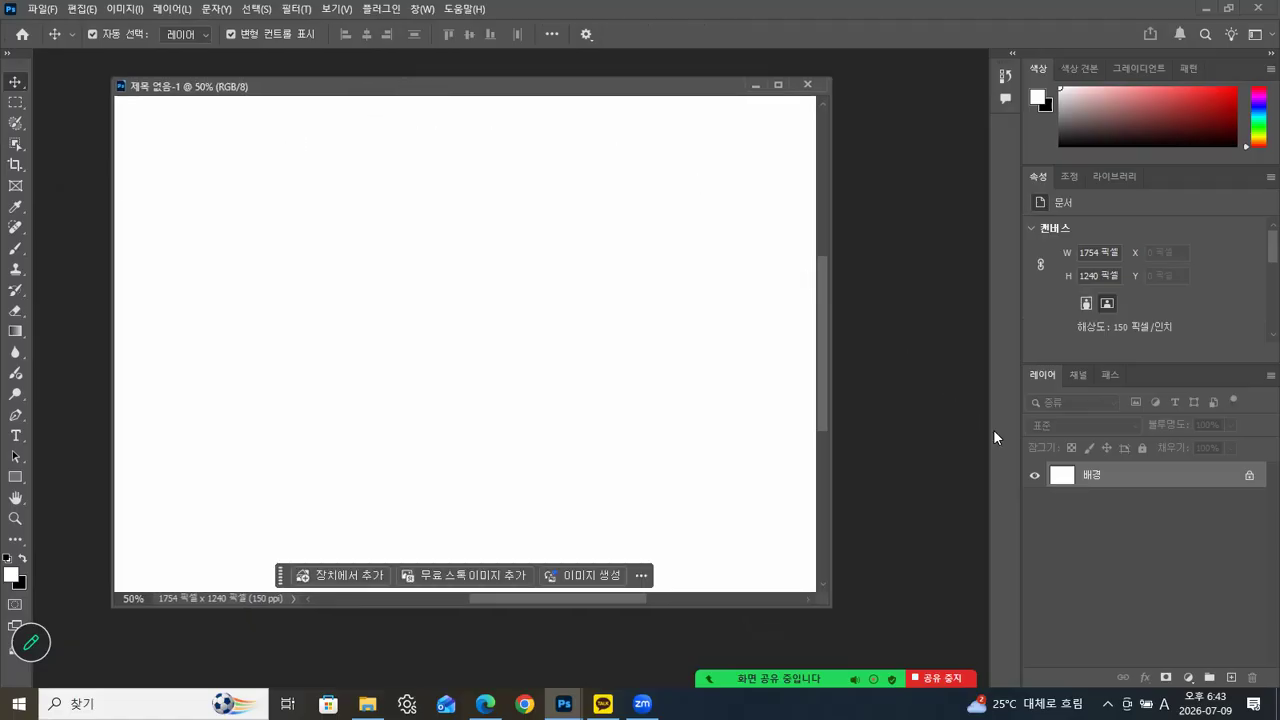
left_click(1231, 678)
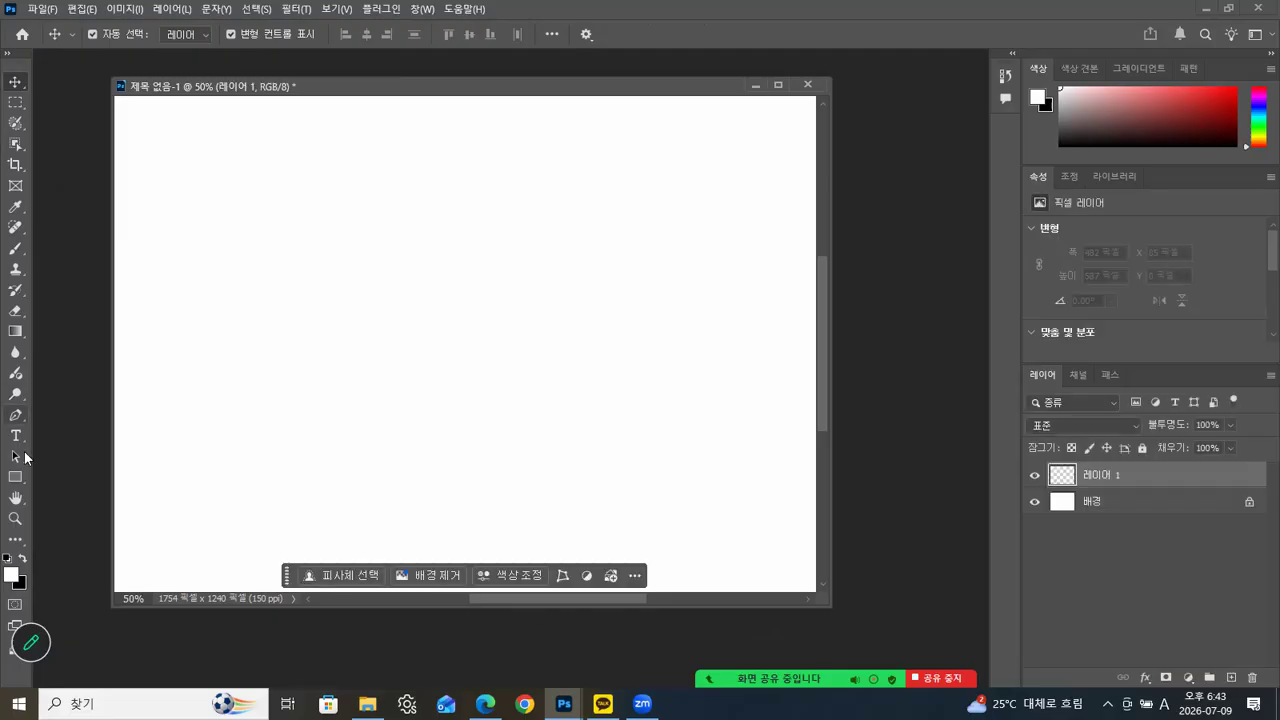
Step: Reset the colours to default black and white and set the Gradient tool to 클래식 그레이디언트
left_click(8, 558)
left_click(14, 333)
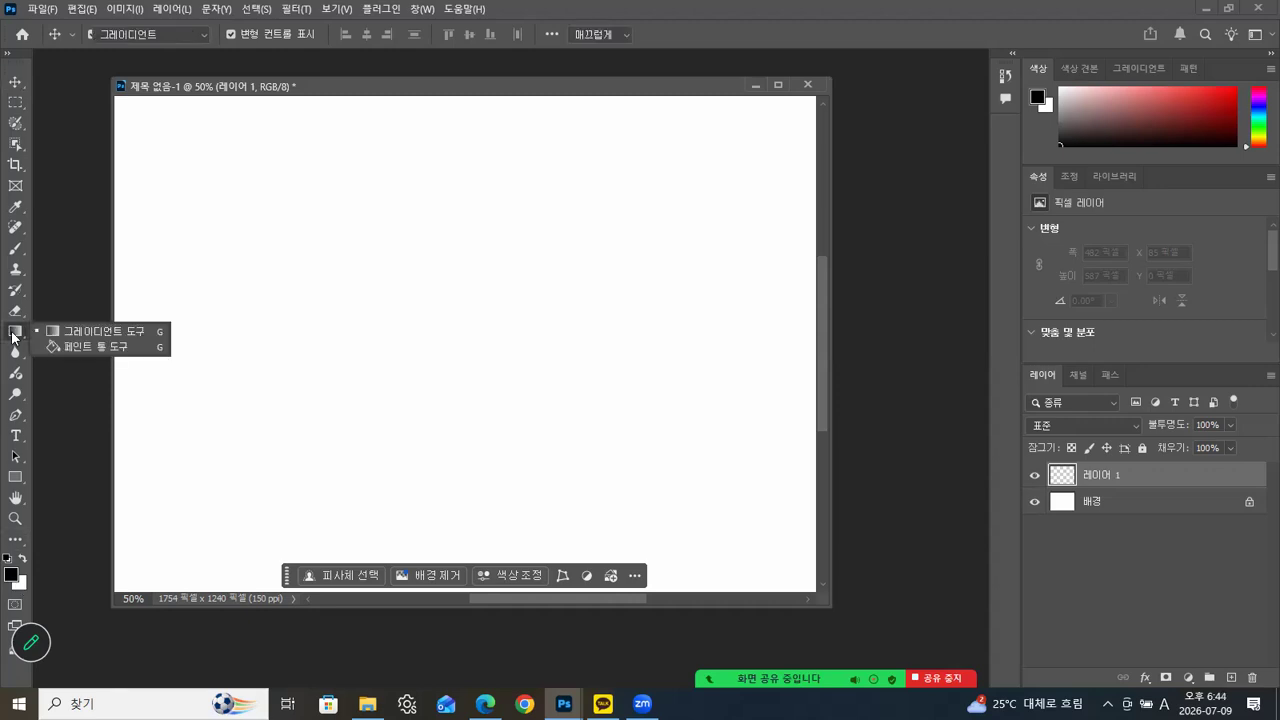
left_click(142, 34)
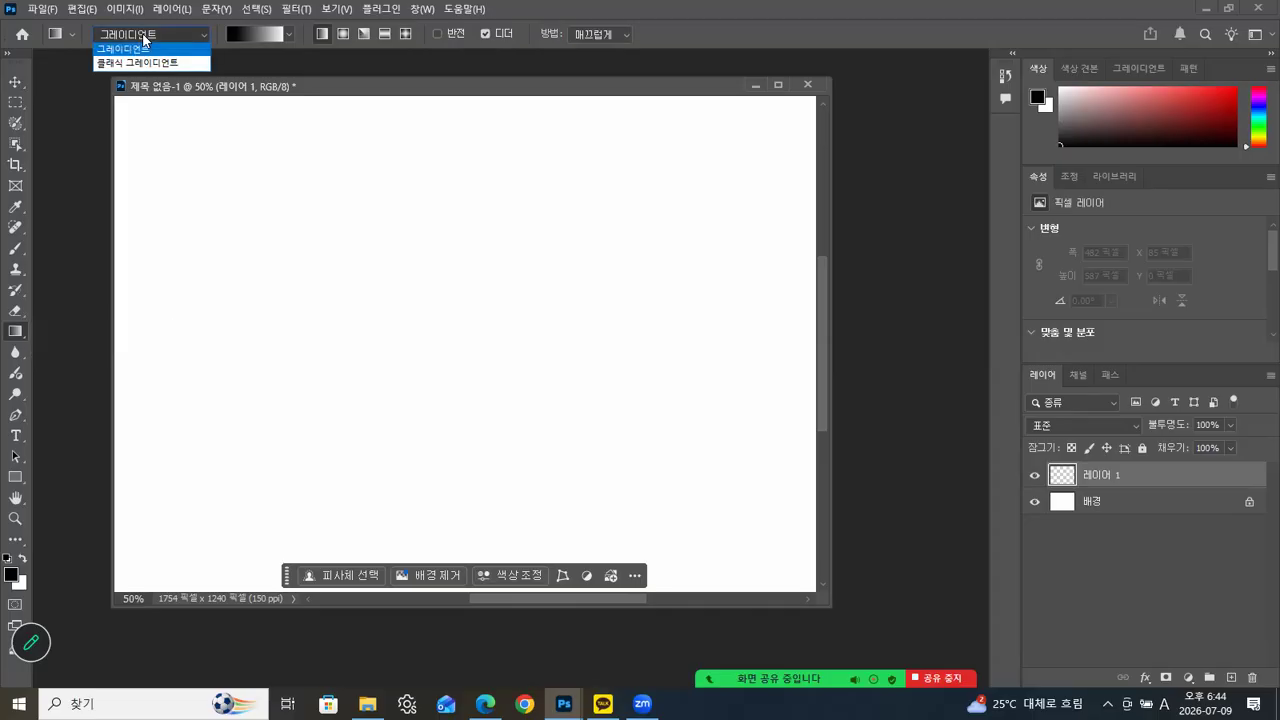
left_click(135, 63)
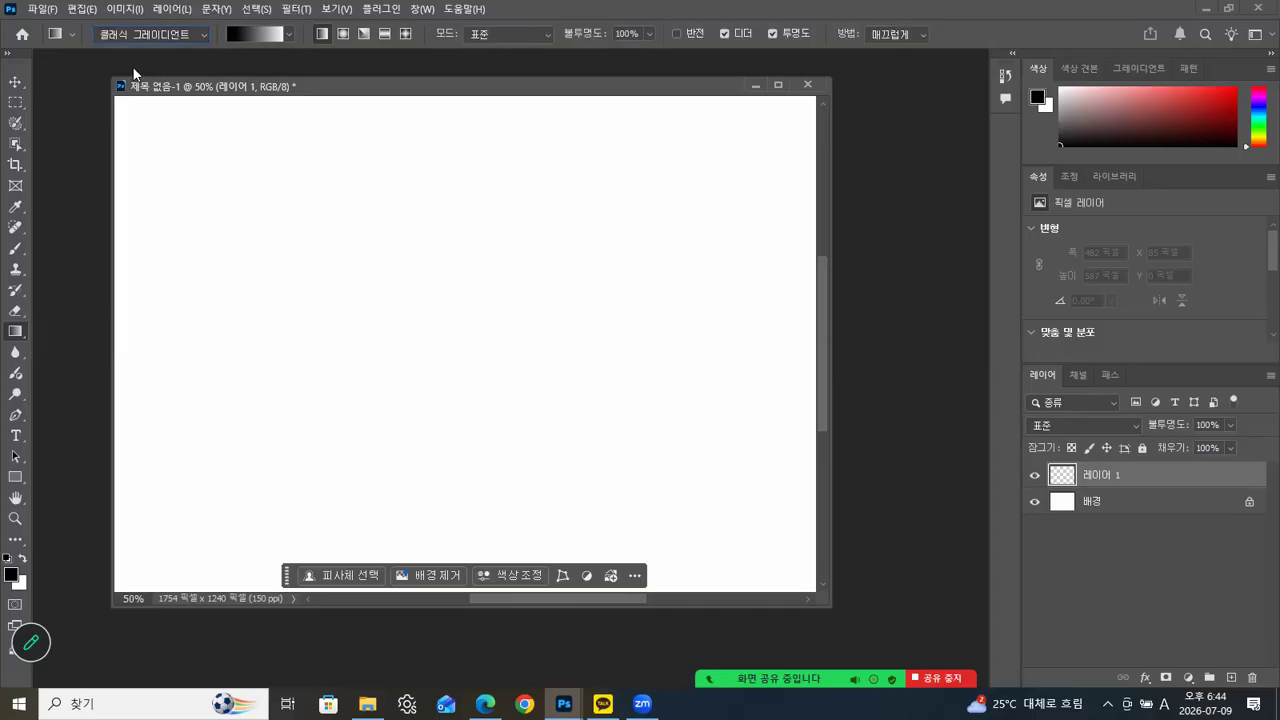
Step: In the gradient editor, load the 파랑_16 preset from the 파랑 계열 group
left_click(256, 34)
left_click_drag(568, 72, 536, 133)
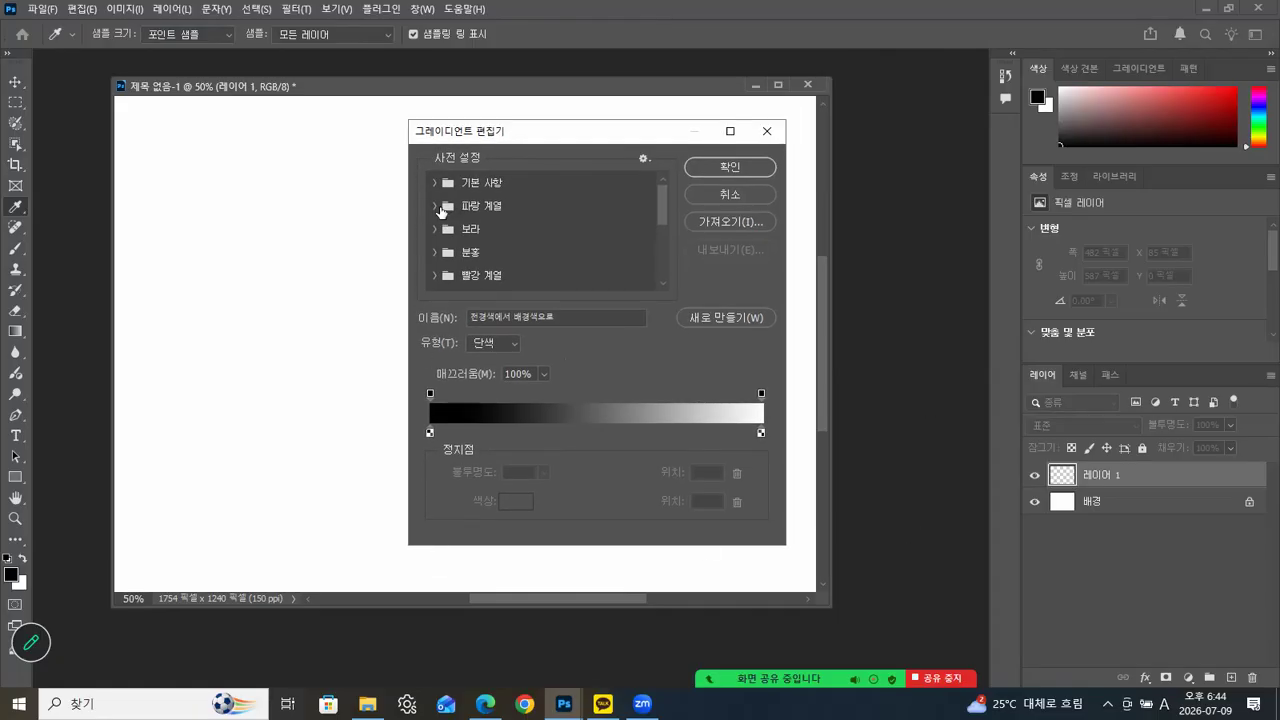
left_click(435, 205)
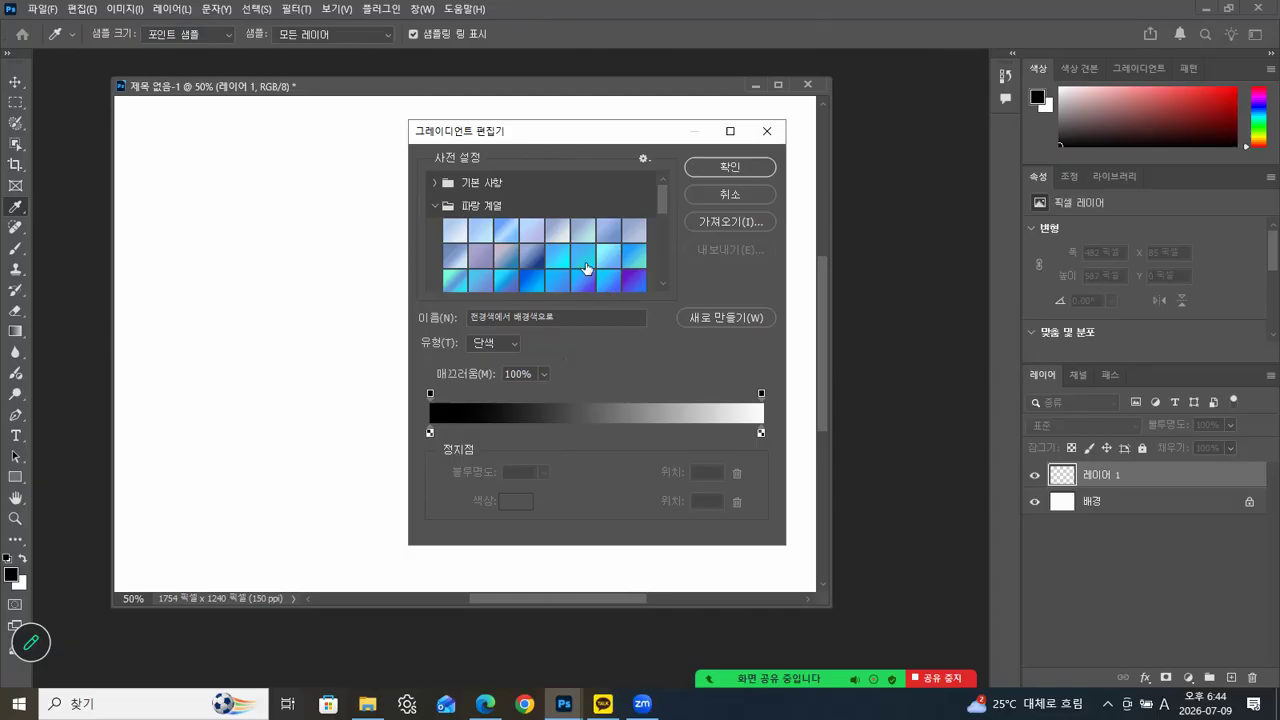
left_click(635, 259)
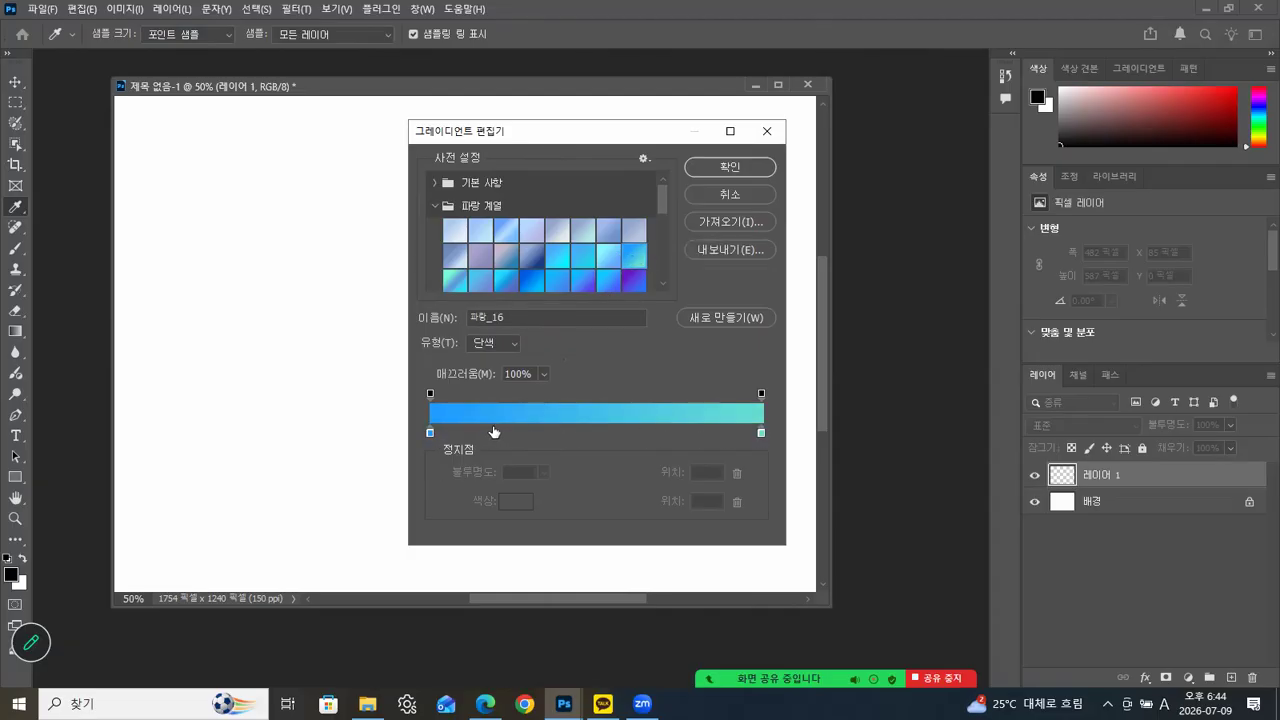
left_click(557, 256)
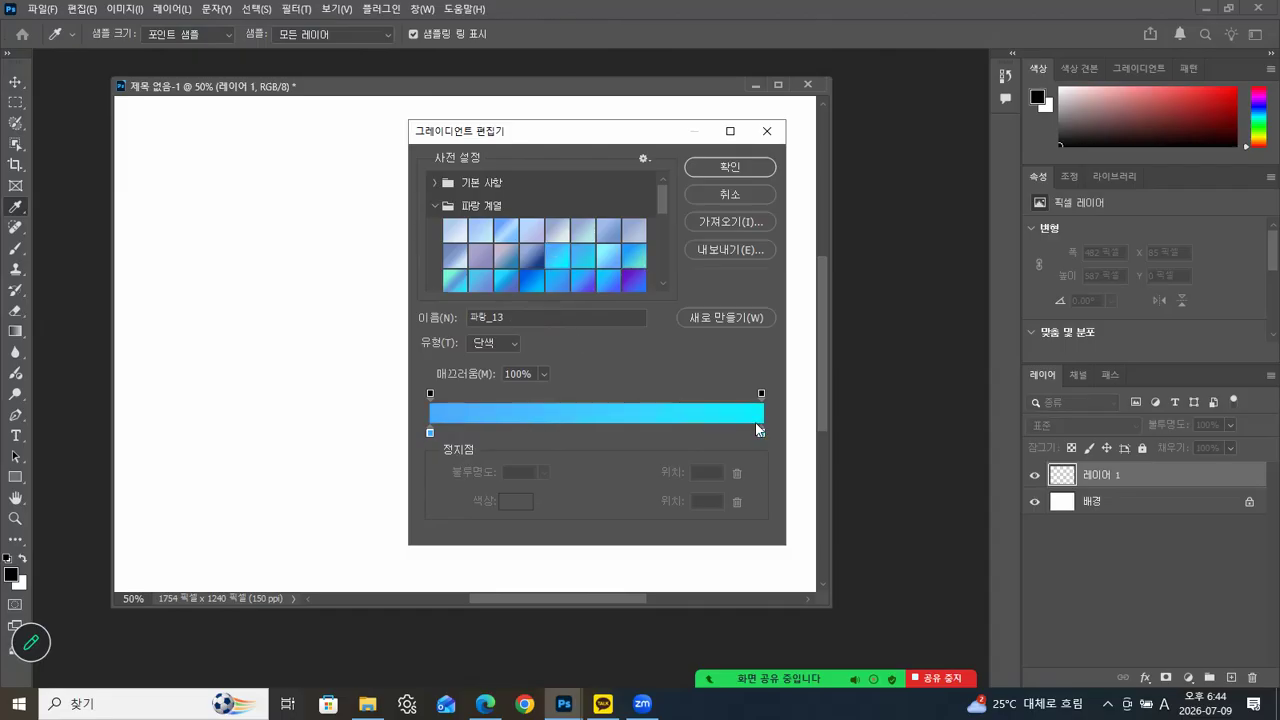
left_click(635, 259)
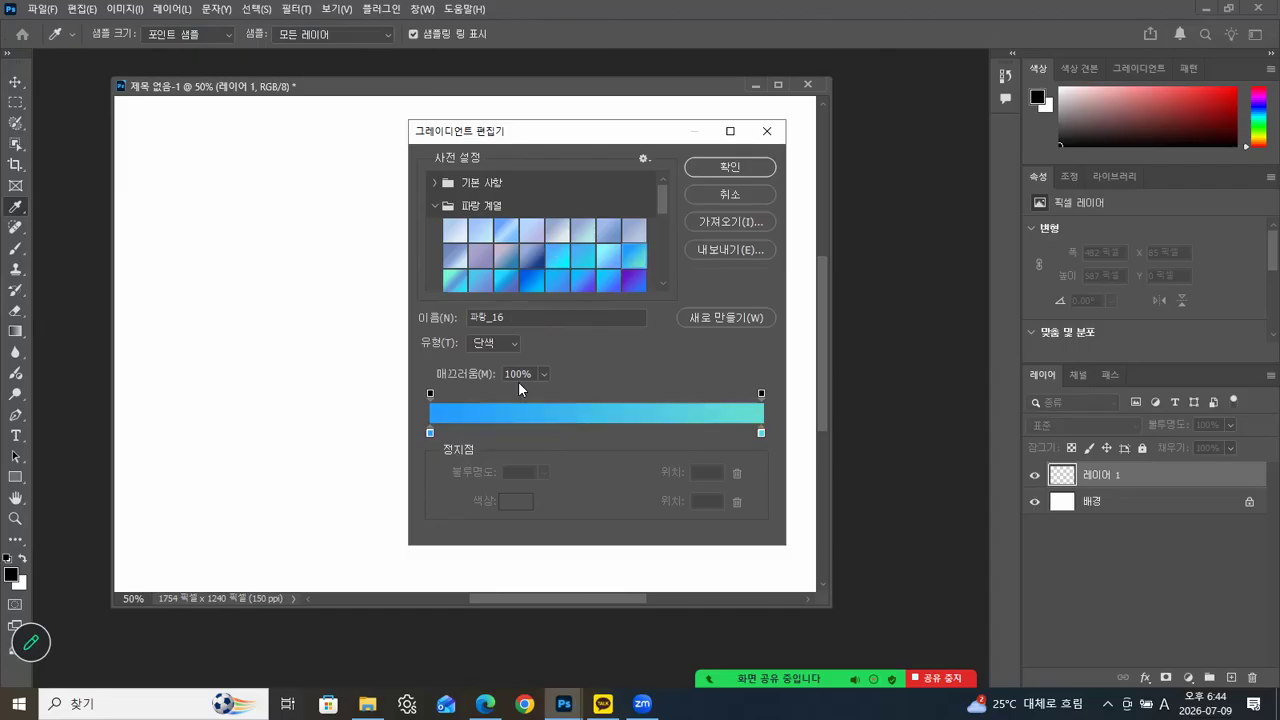
Step: Change the gradient's end colour stop to near-white fdfdfd
left_click(761, 433)
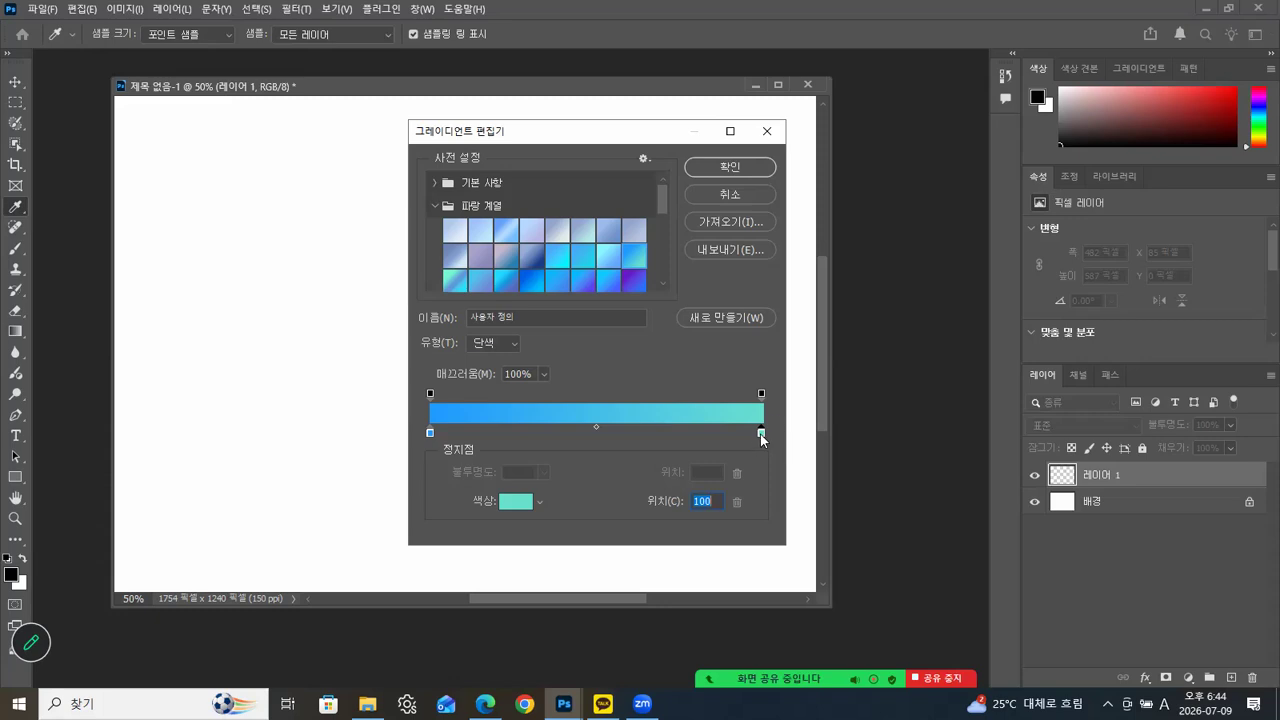
left_click(513, 503)
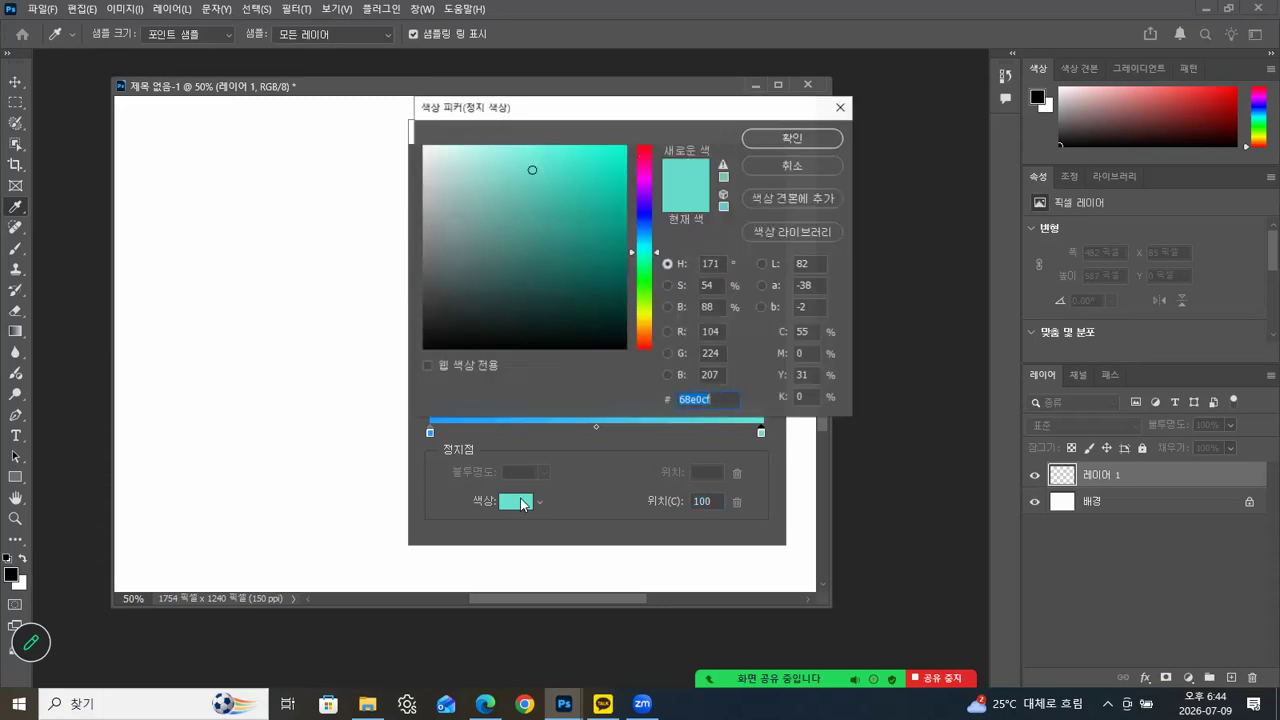
left_click(425, 149)
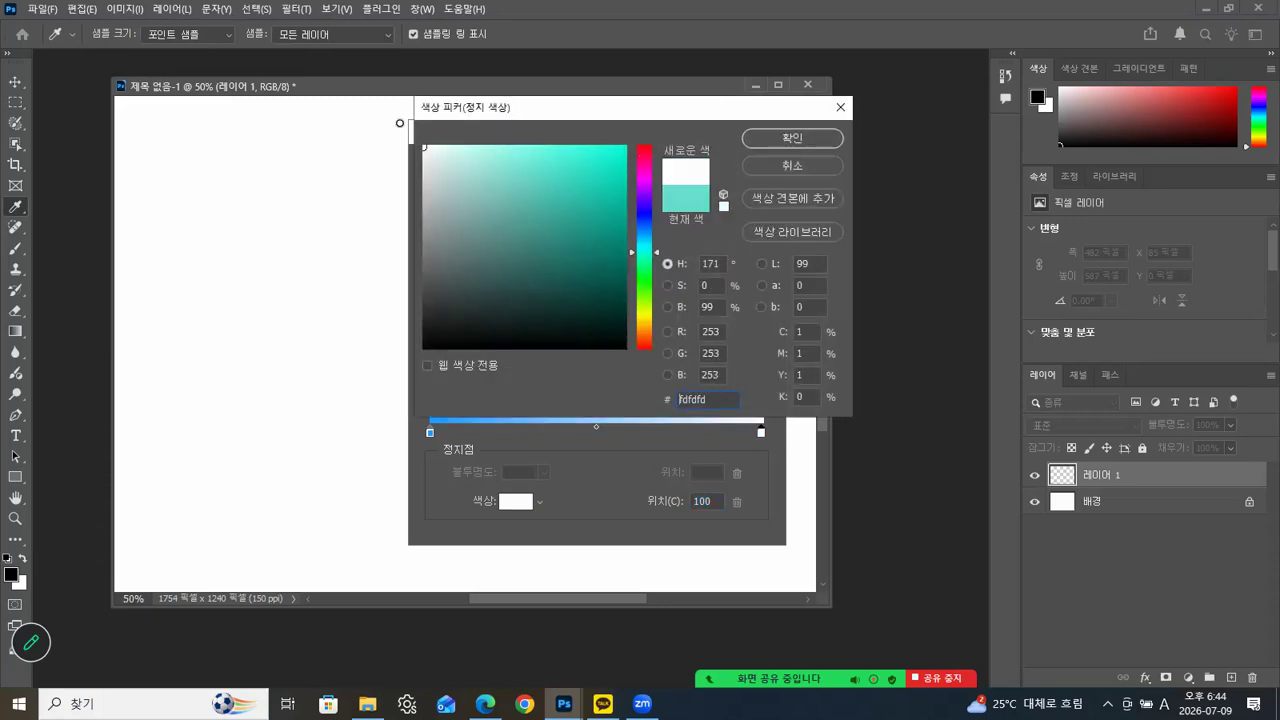
left_click(810, 138)
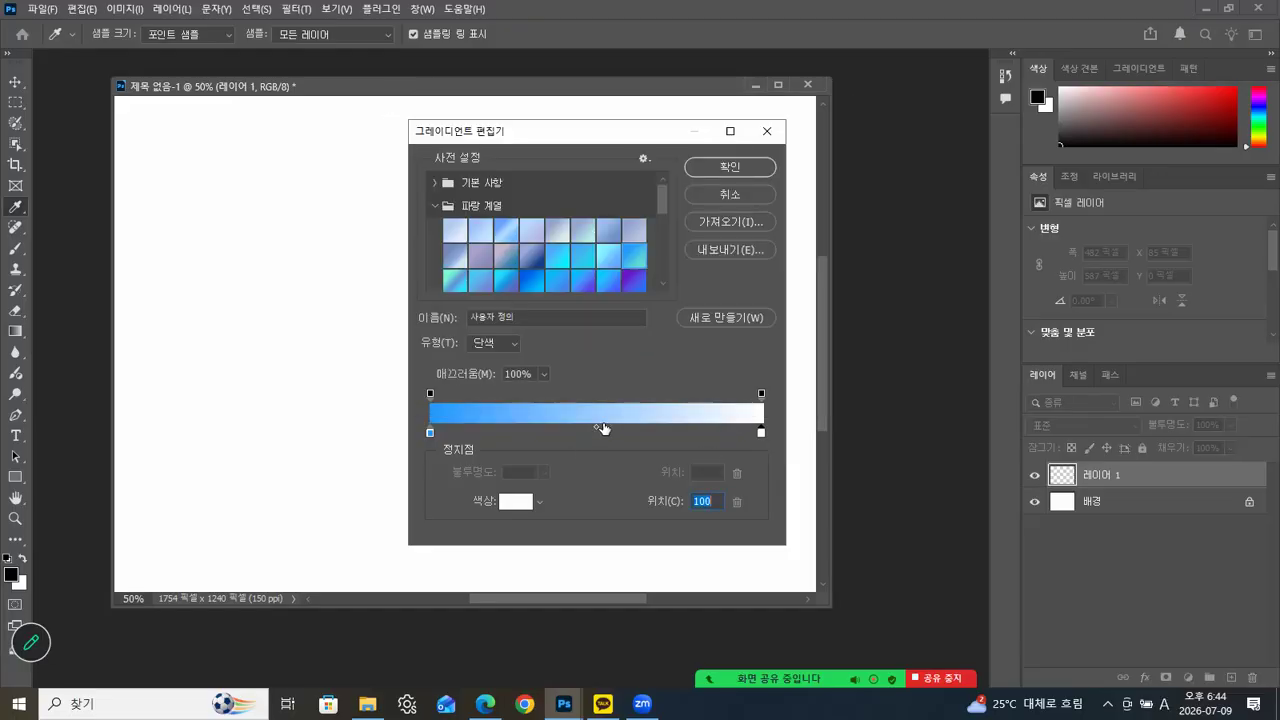
Step: Add a bright blue colour stop near the middle of the gradient and darken the start stop to deep blue
left_click_drag(520, 437, 575, 435)
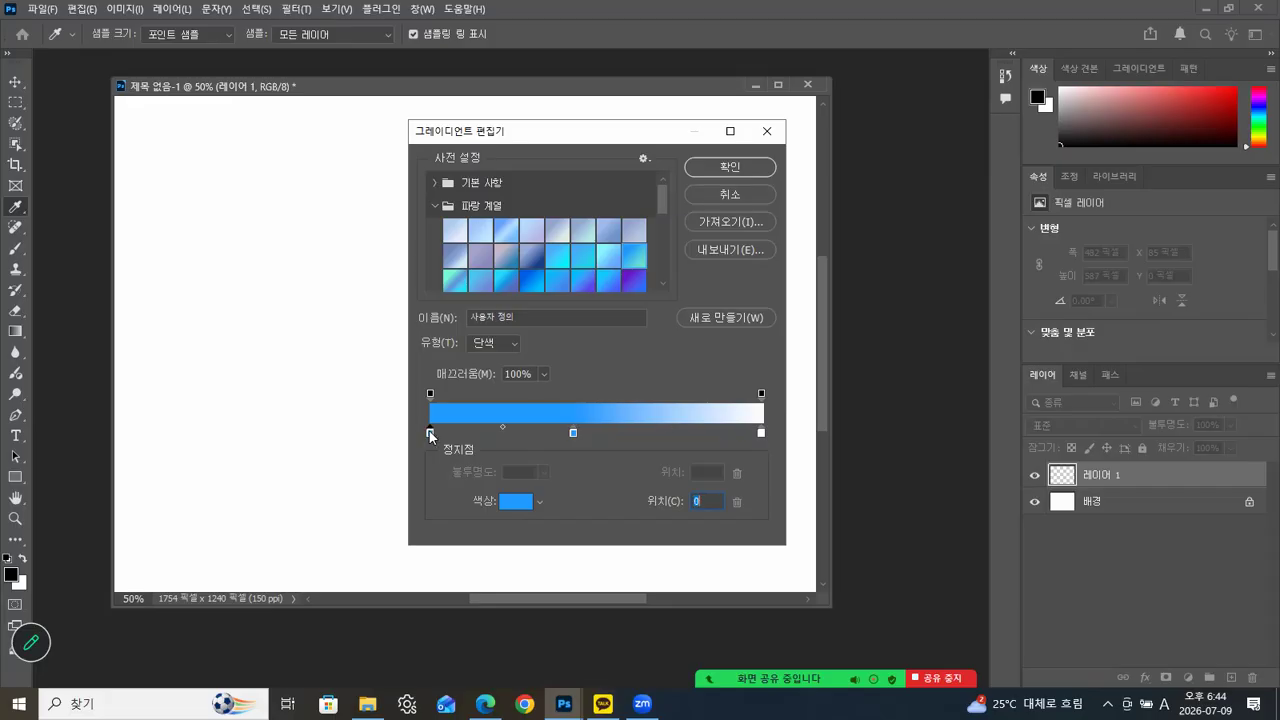
left_click(503, 502)
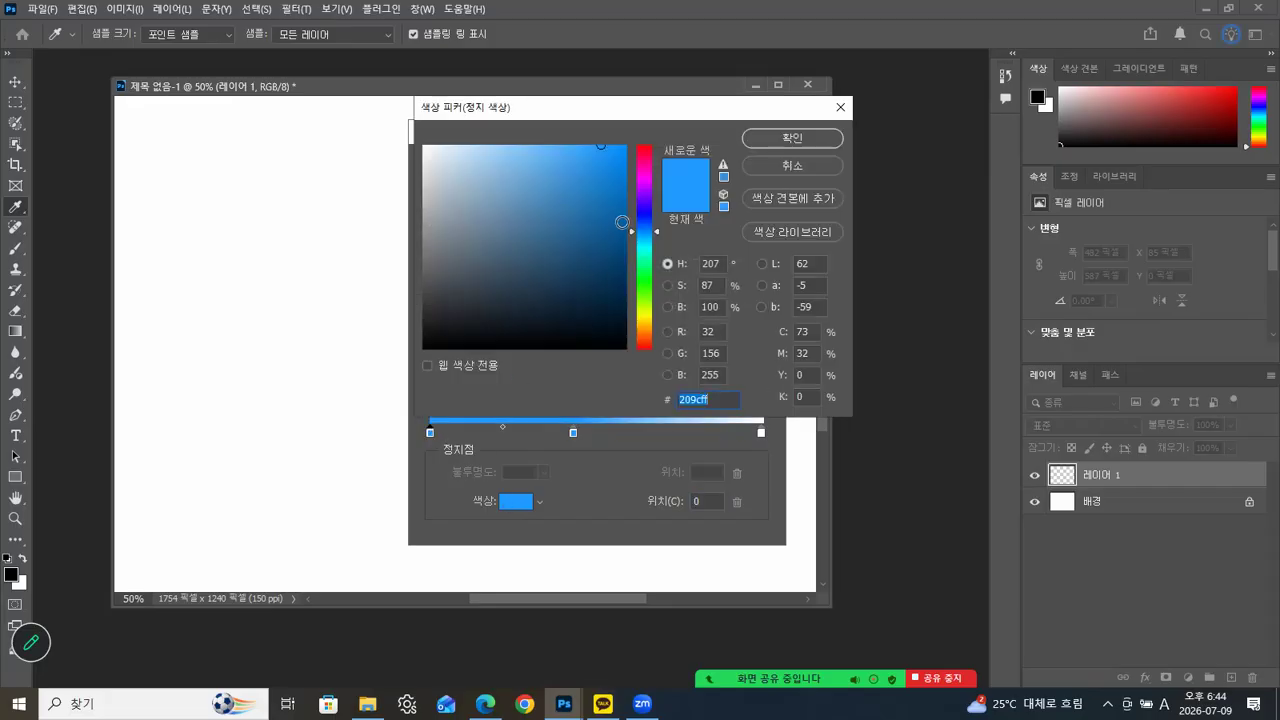
left_click(624, 225)
left_click(792, 138)
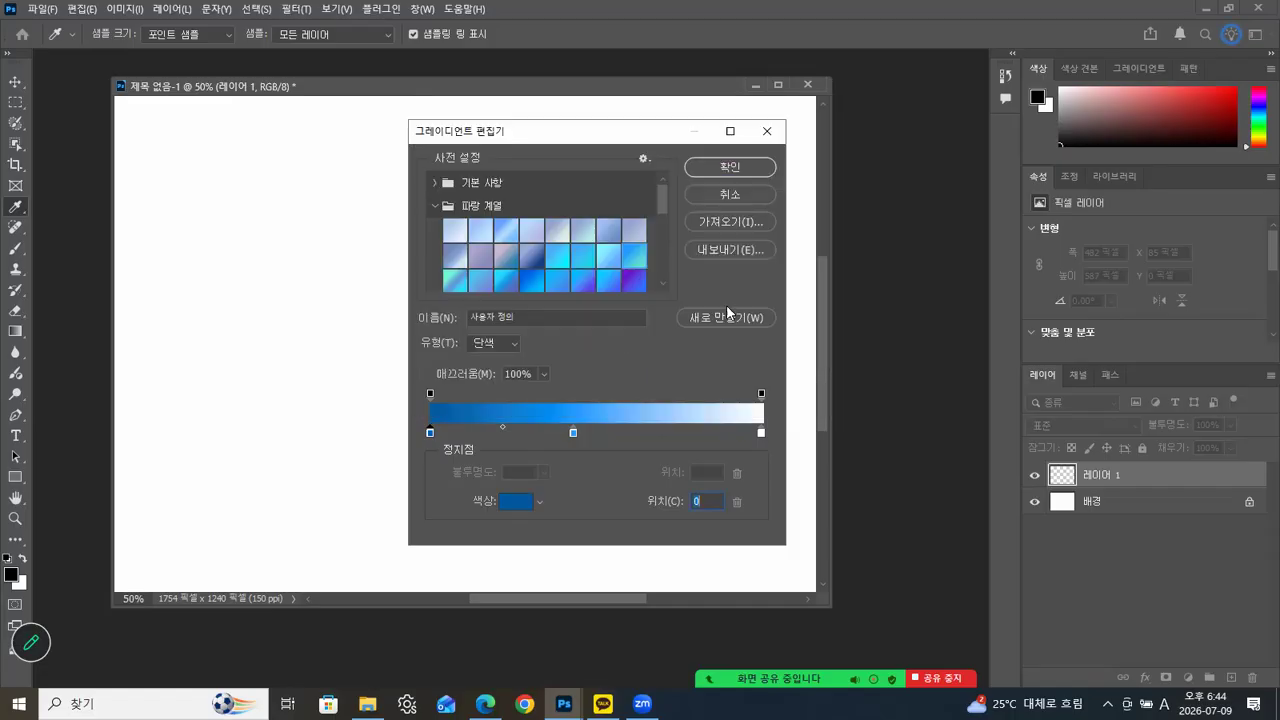
Step: Set the middle colour stop's position to 52, accept the gradient and fill 레이어 1 vertically, deep blue above to white below
left_click_drag(575, 432, 603, 432)
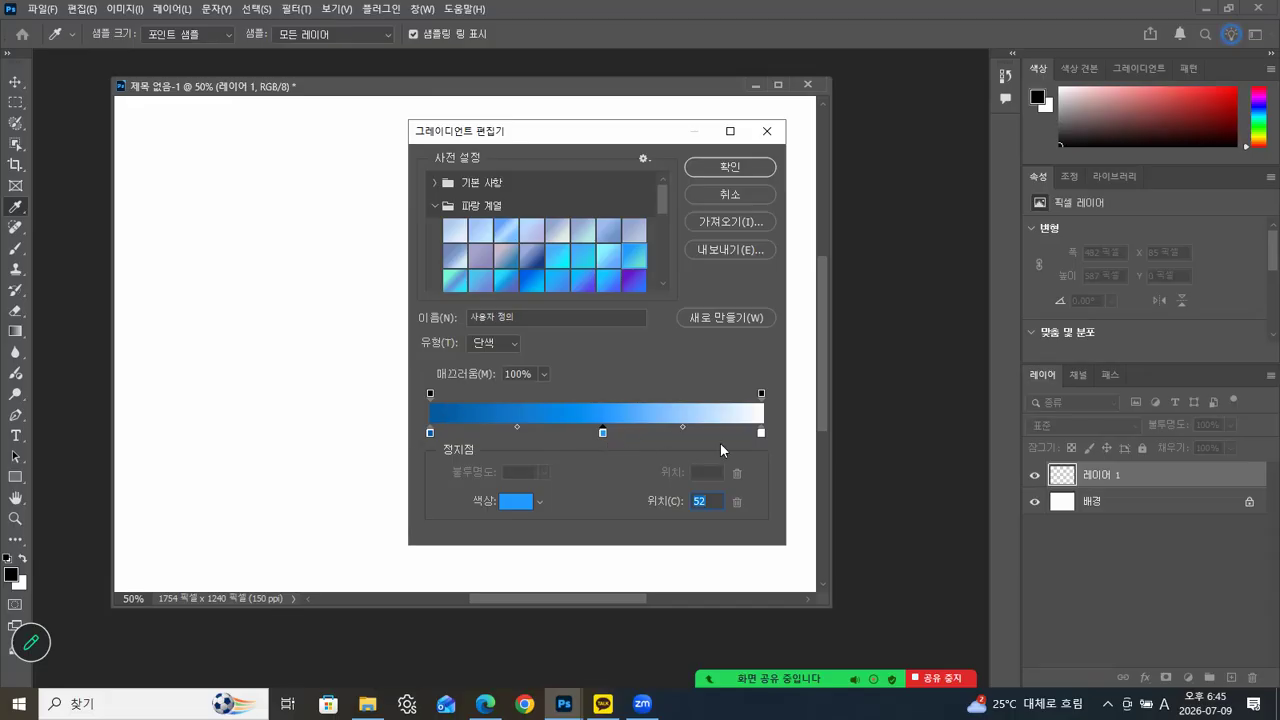
left_click(738, 165)
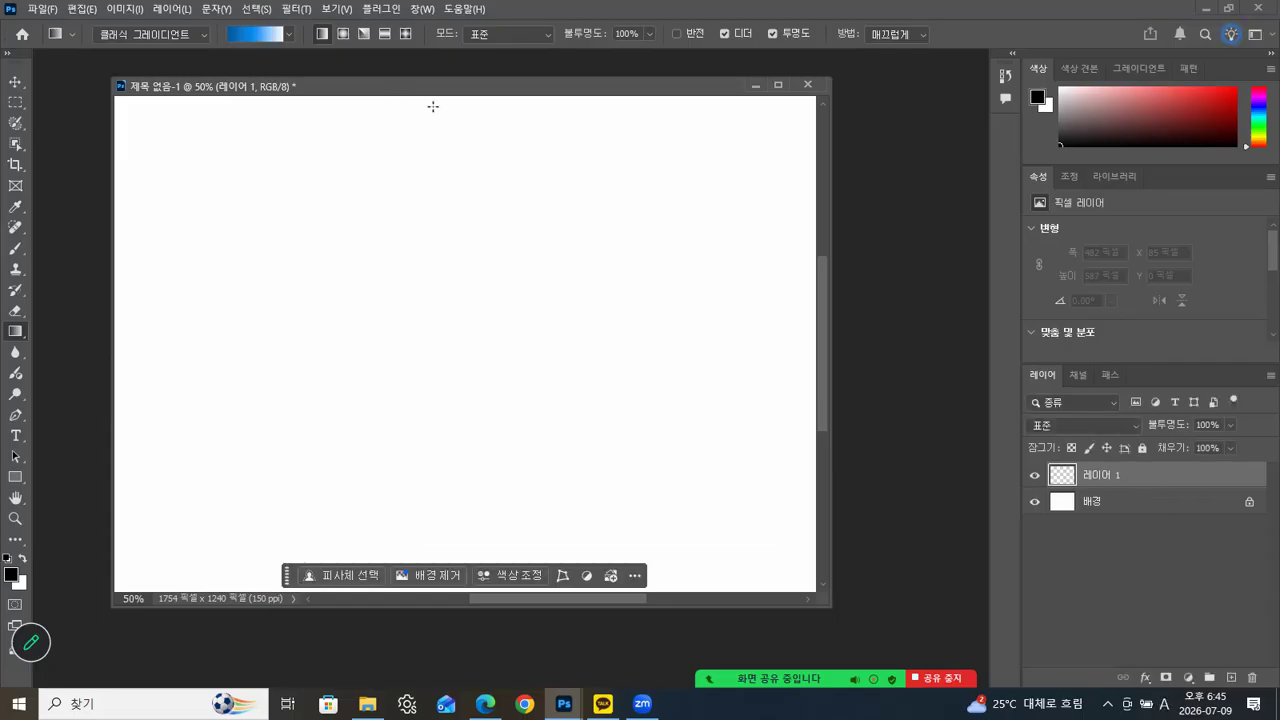
left_click_drag(433, 106, 440, 556)
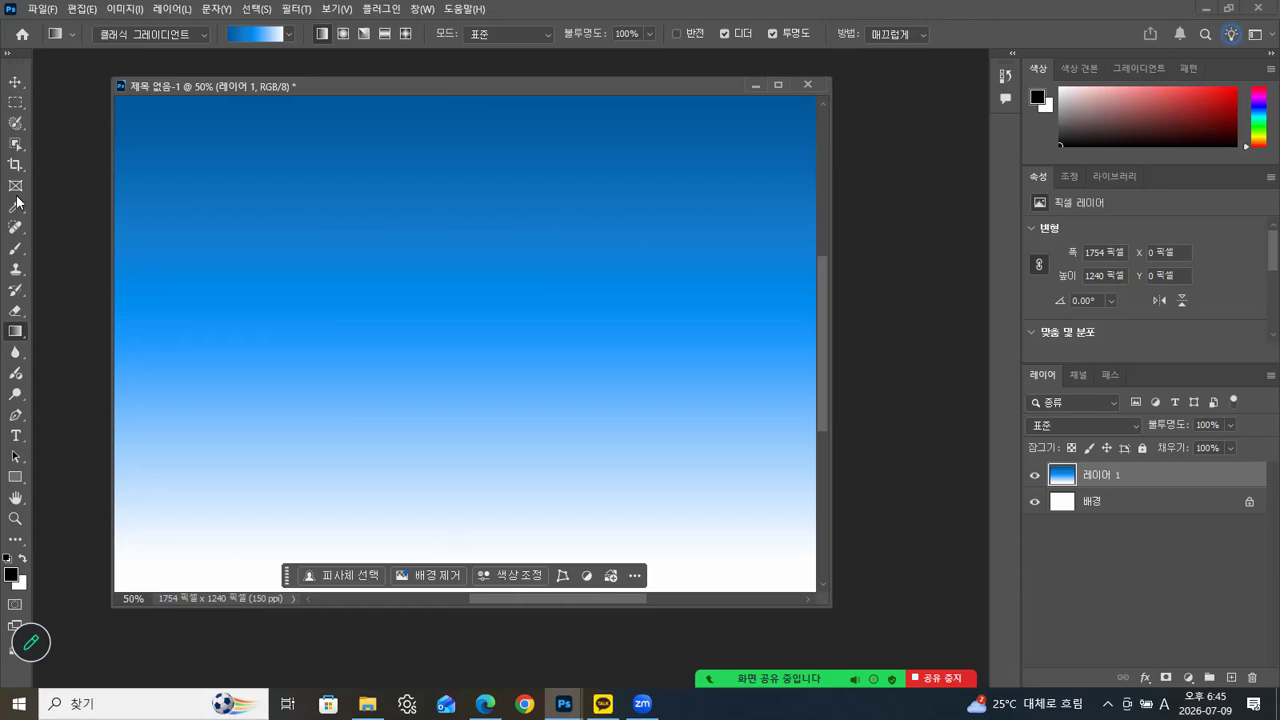
Step: Duplicate the gradient layer and shift the copy's hue to orange with Hue/Saturation
left_click(15, 102)
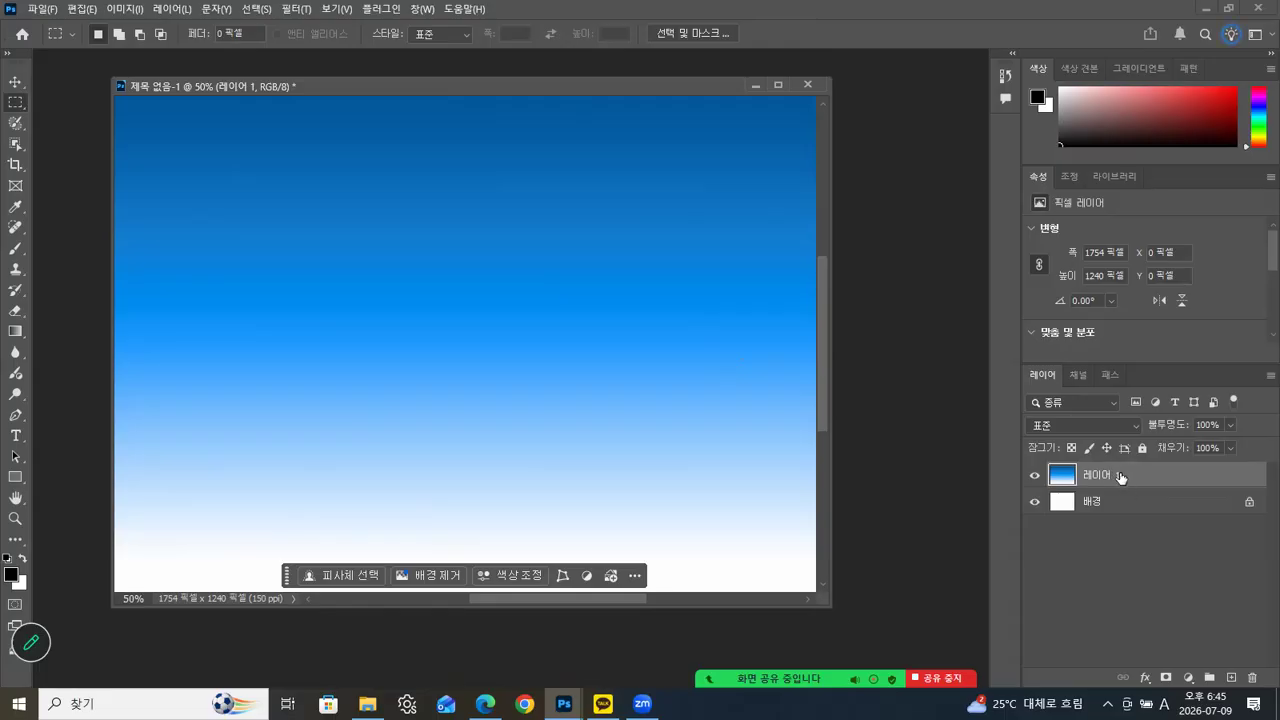
key("ctrl+j")
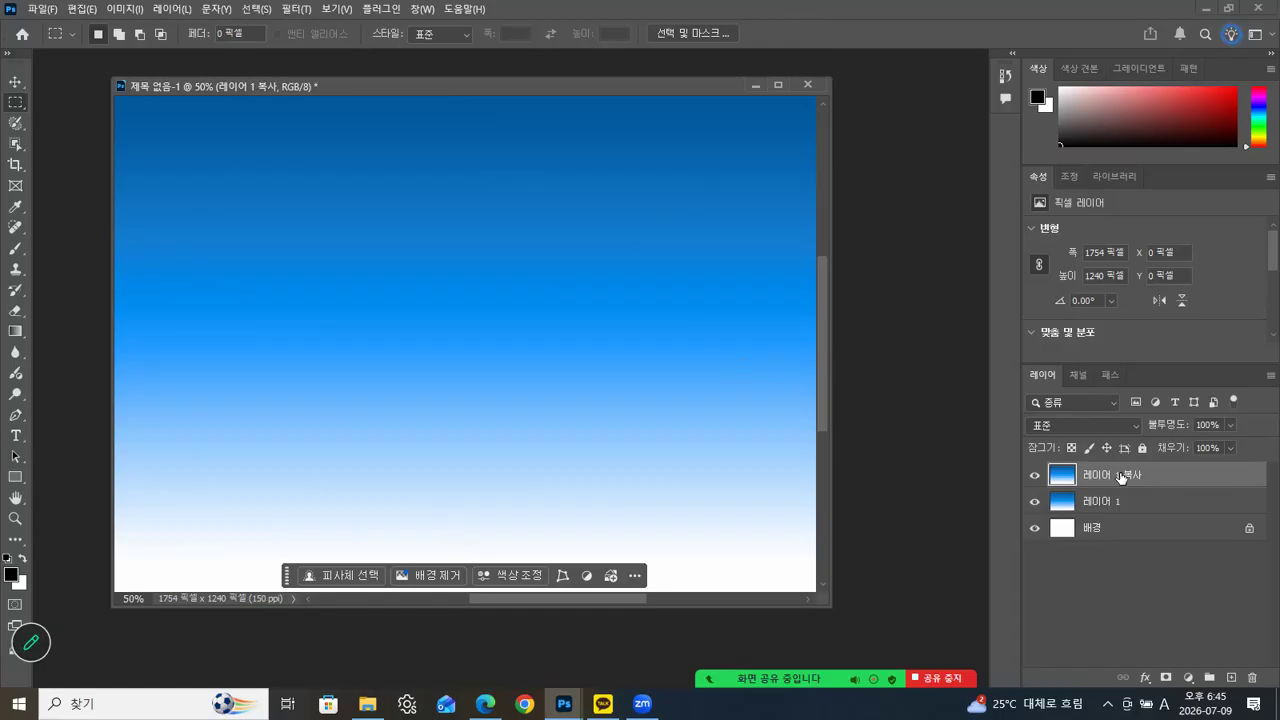
key("ctrl+u")
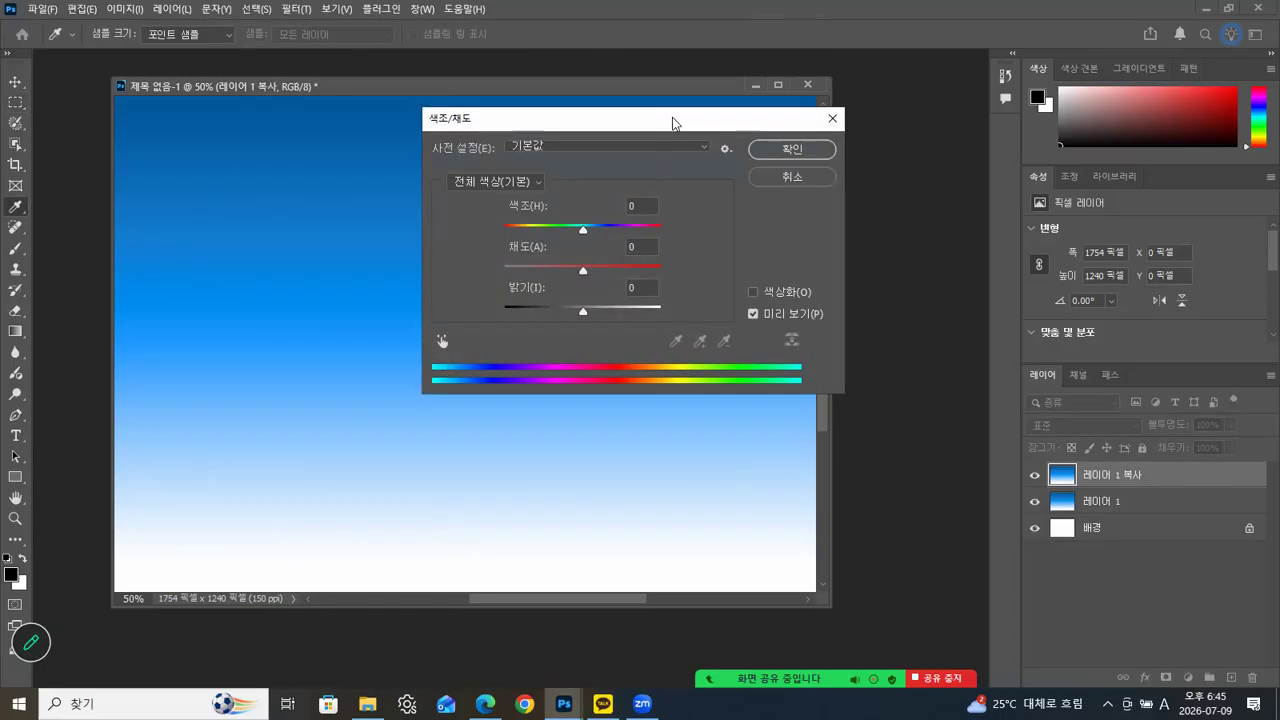
left_click_drag(672, 118, 978, 149)
left_click_drag(889, 261, 808, 261)
left_click(1076, 183)
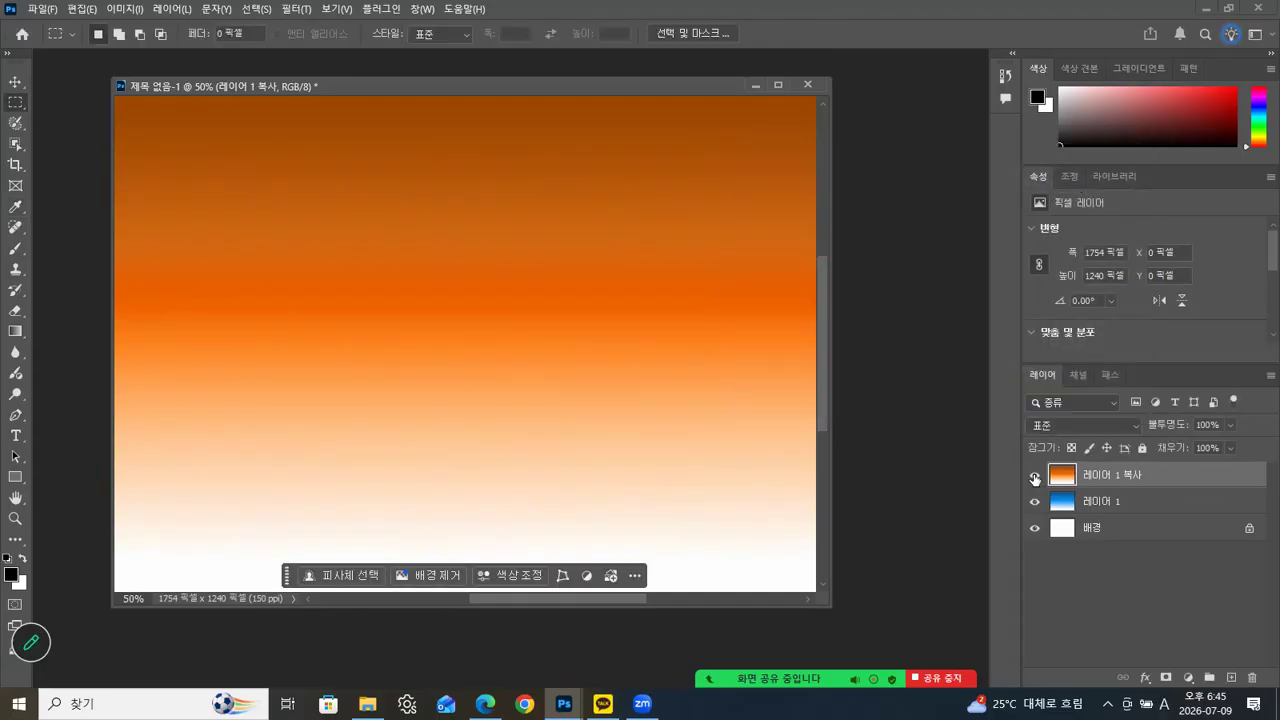
Step: Hide the orange gradient copy and add a new empty layer directly above 레이어 1
left_click(1035, 479)
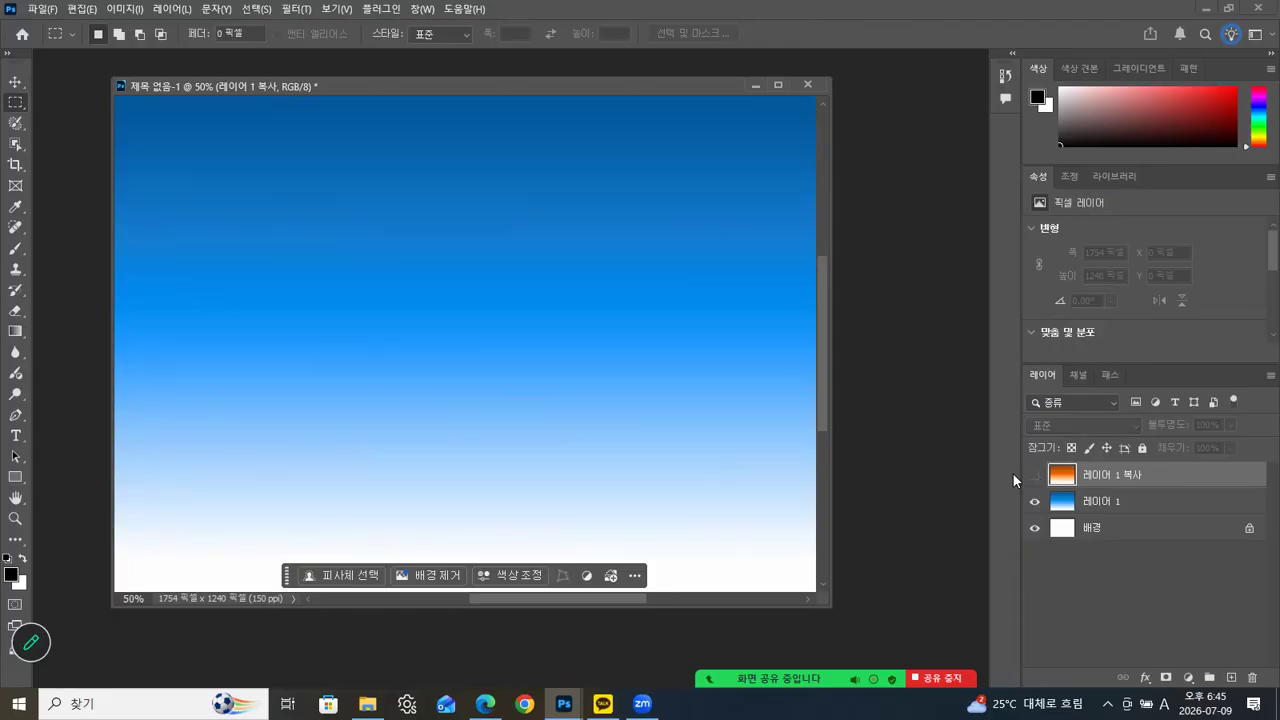
left_click(1035, 475)
left_click(1035, 475)
left_click(1137, 502)
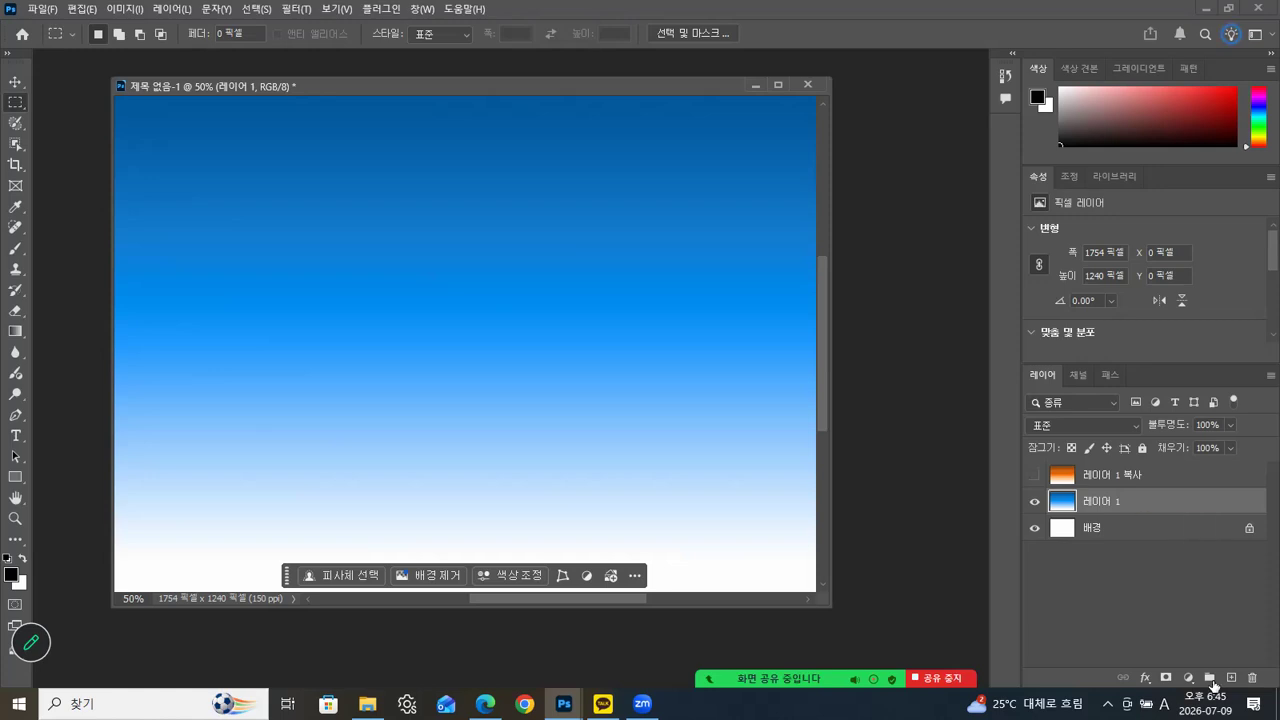
left_click(1231, 678)
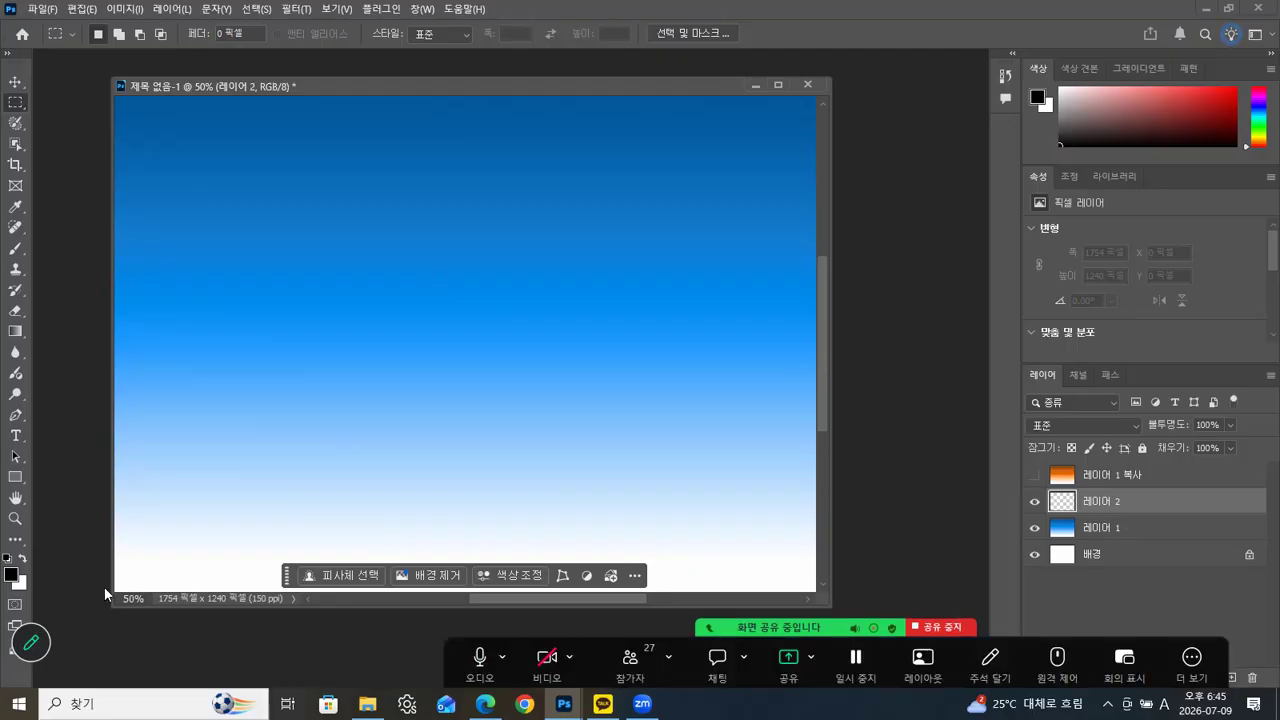
Step: Make white the foreground colour for the Brush tool and collapse the 레거시 브러시 folder in the brush presets
left_click(21, 560)
left_click(16, 258)
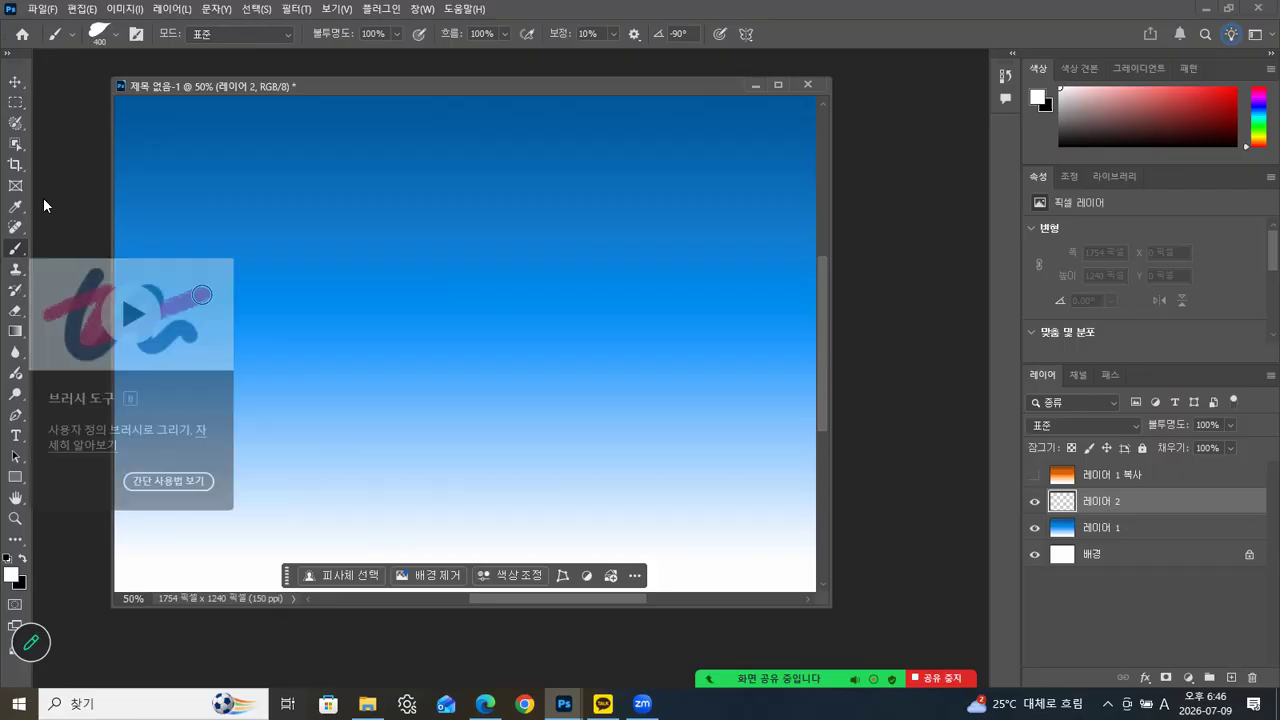
left_click(118, 36)
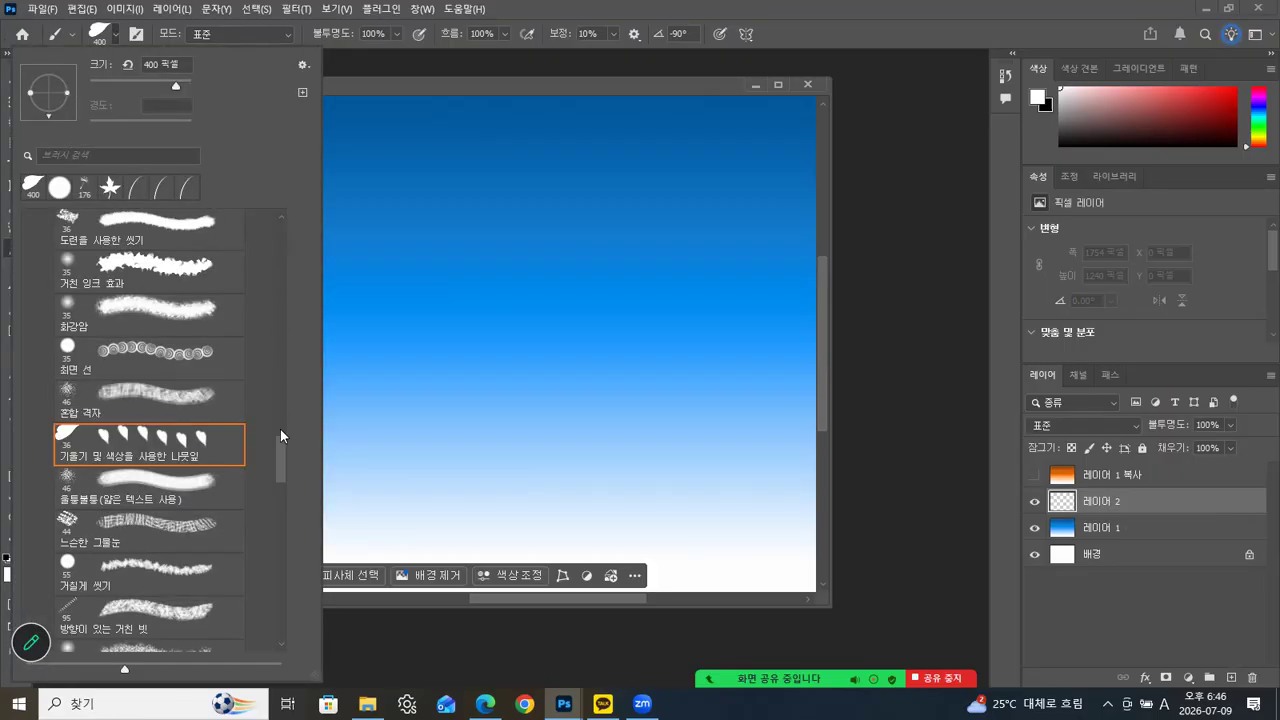
left_click_drag(283, 453, 316, 237)
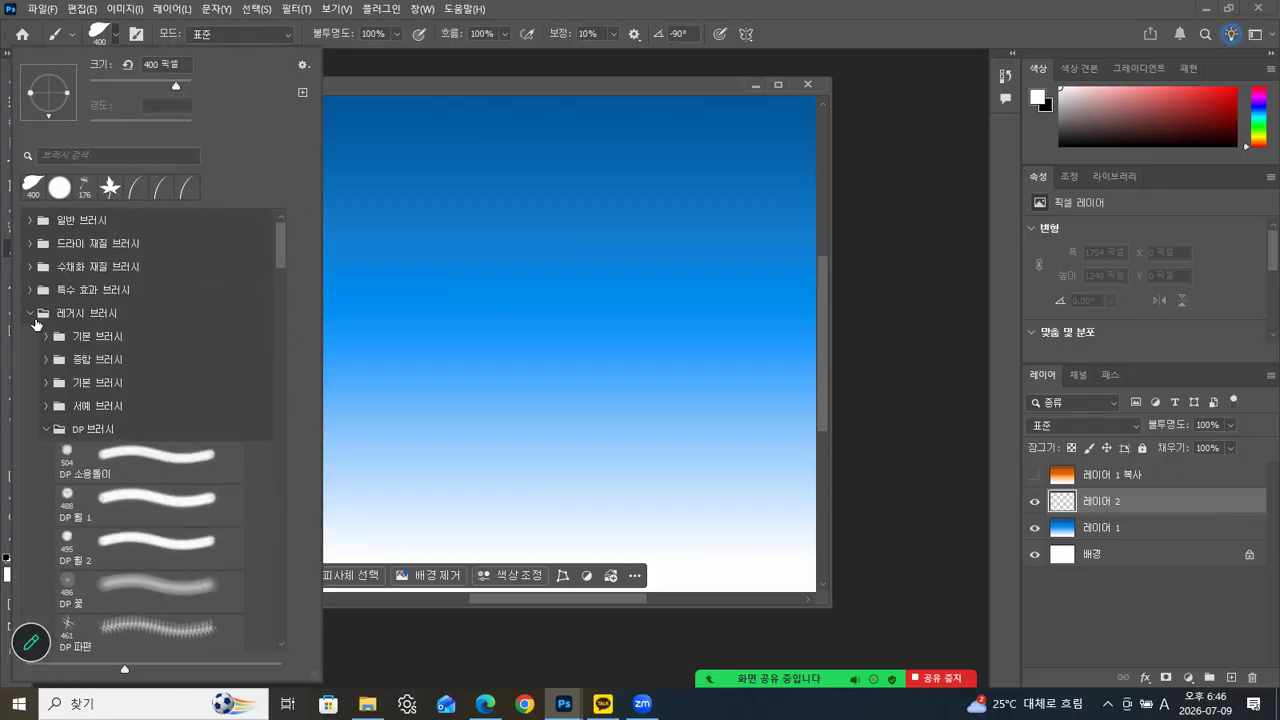
left_click(30, 313)
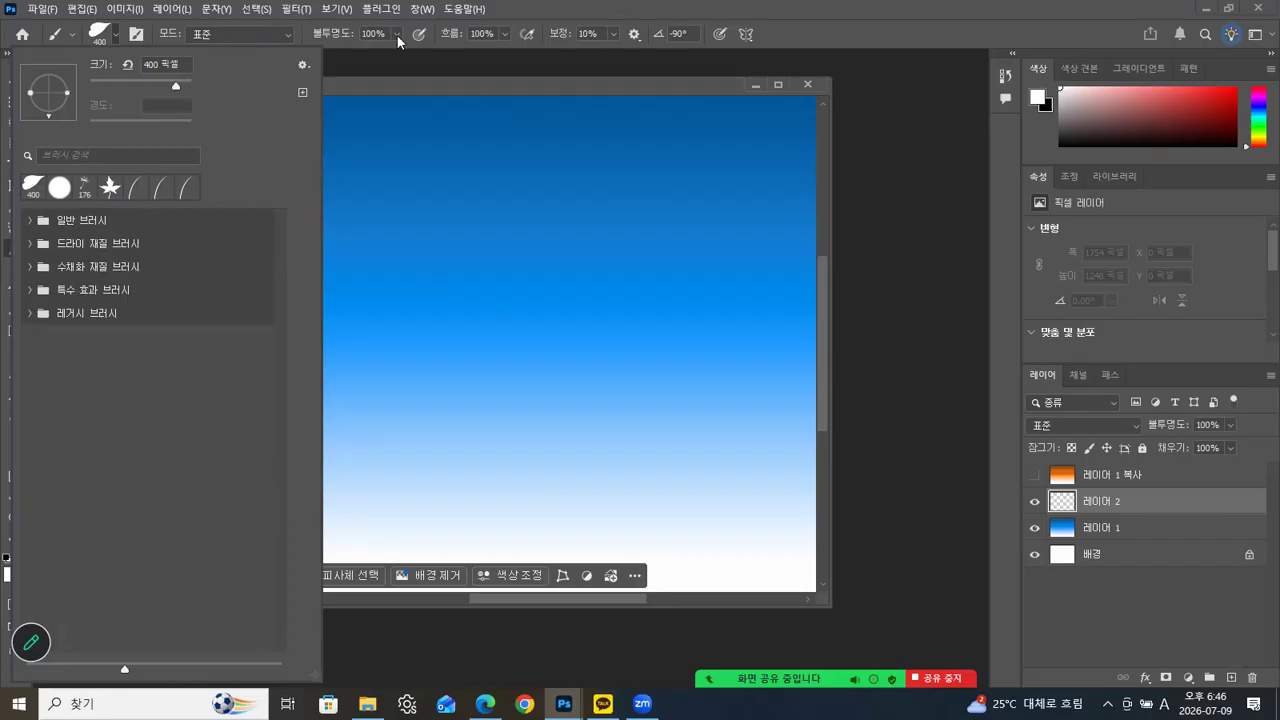
left_click(385, 85)
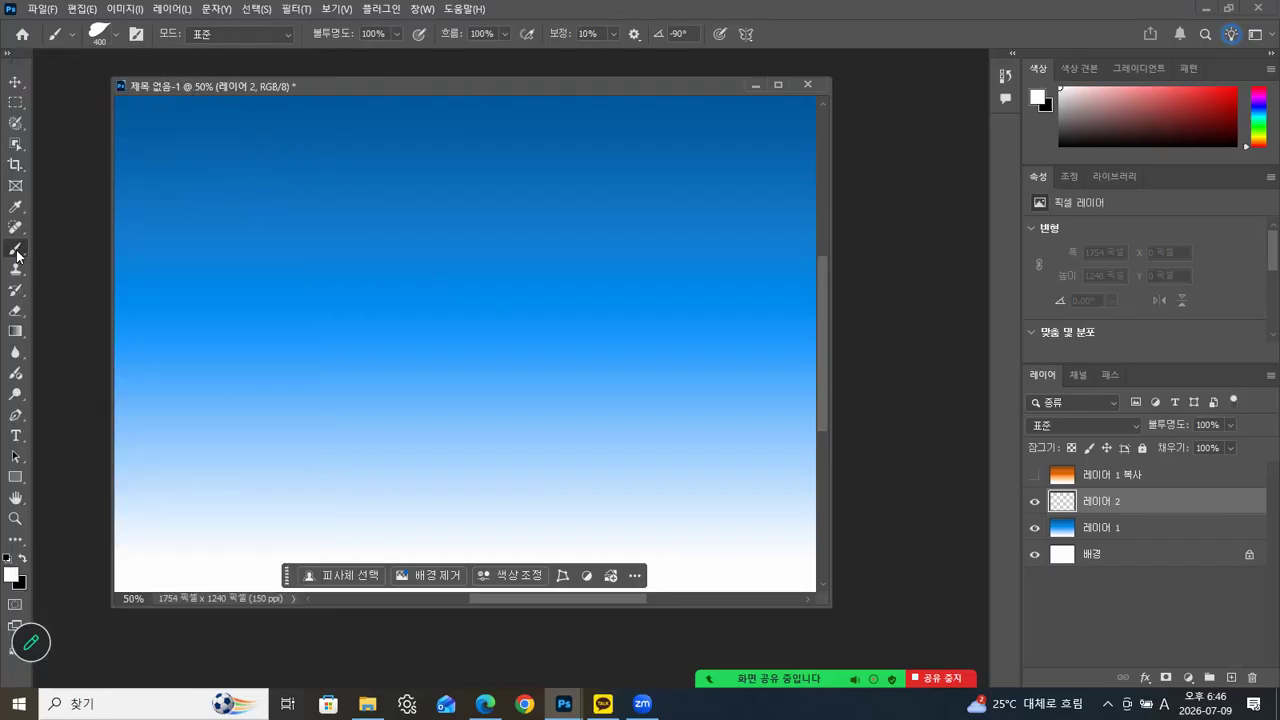
Step: Switch to File Explorer and load the bbs_Clouds-by-Mila_1.abr brush file from the ch05 folder
left_click(367, 704)
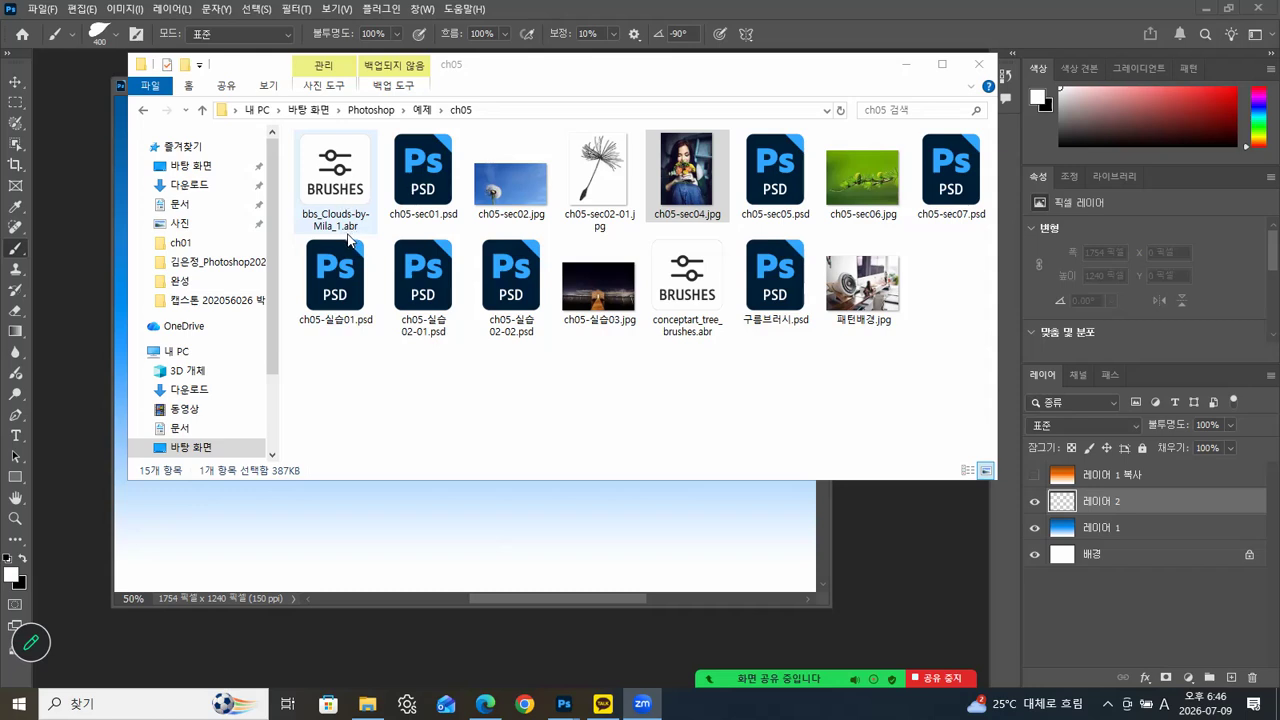
left_click(337, 176)
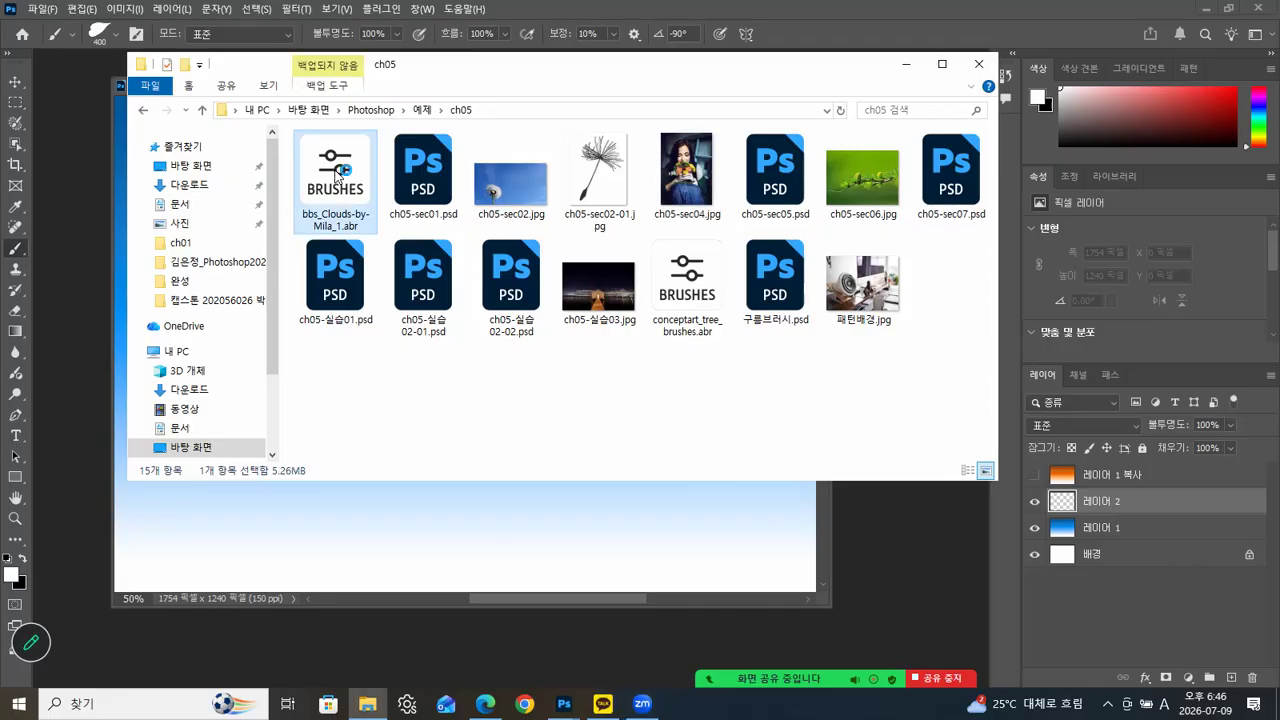
Step: Load the bbs_Clouds-by-Mila_1.abr file from File Explorer and stamp a white Clouds1593 cloud on 레이어 2 in Photoshop
double_click(337, 176)
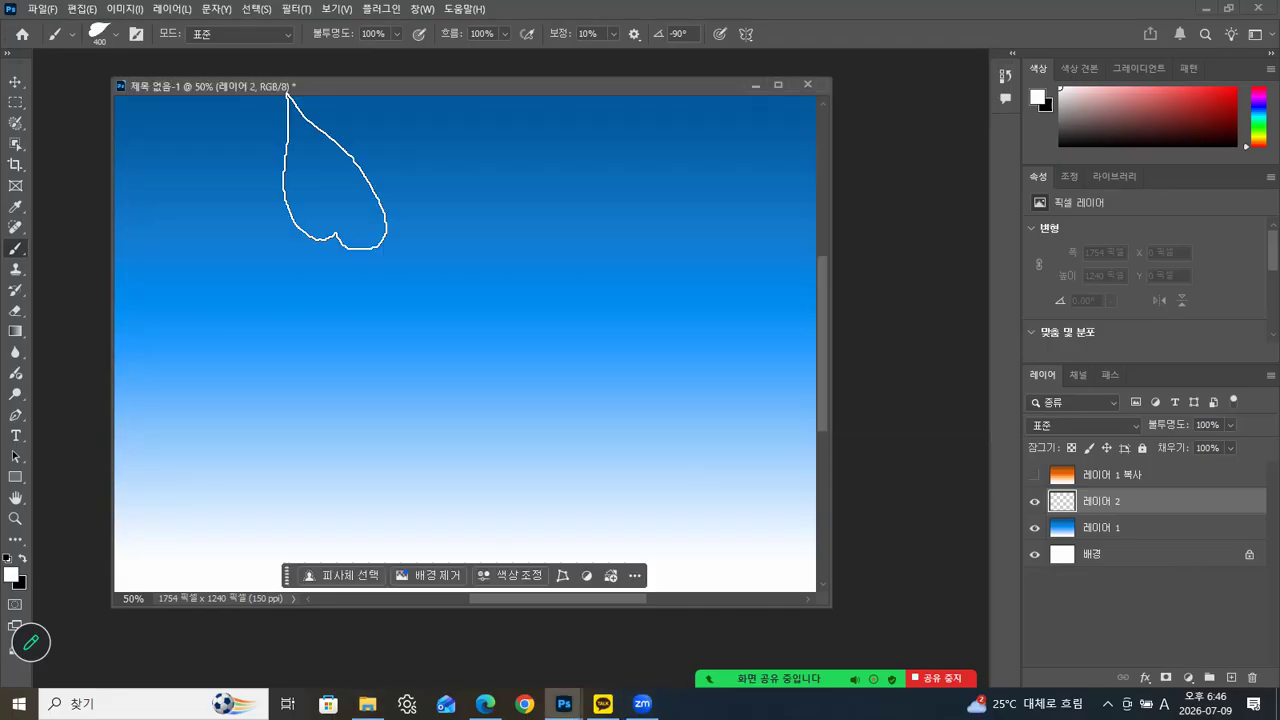
left_click(116, 40)
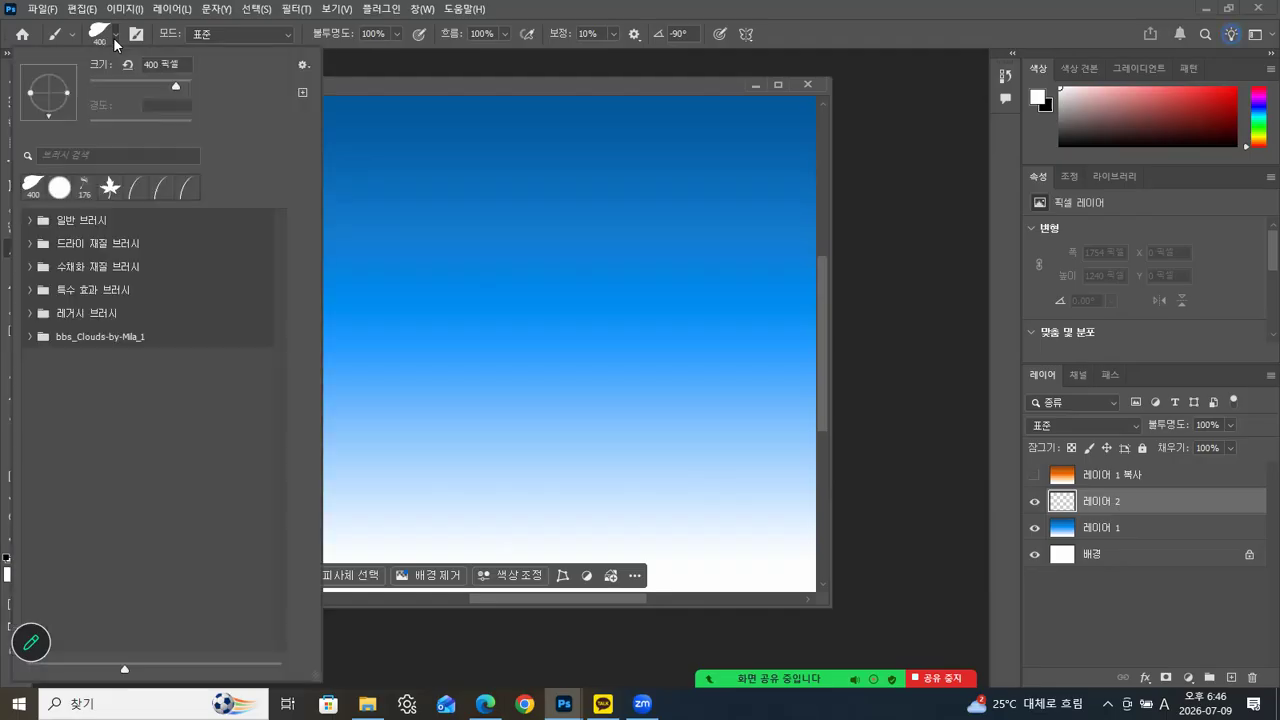
left_click(29, 338)
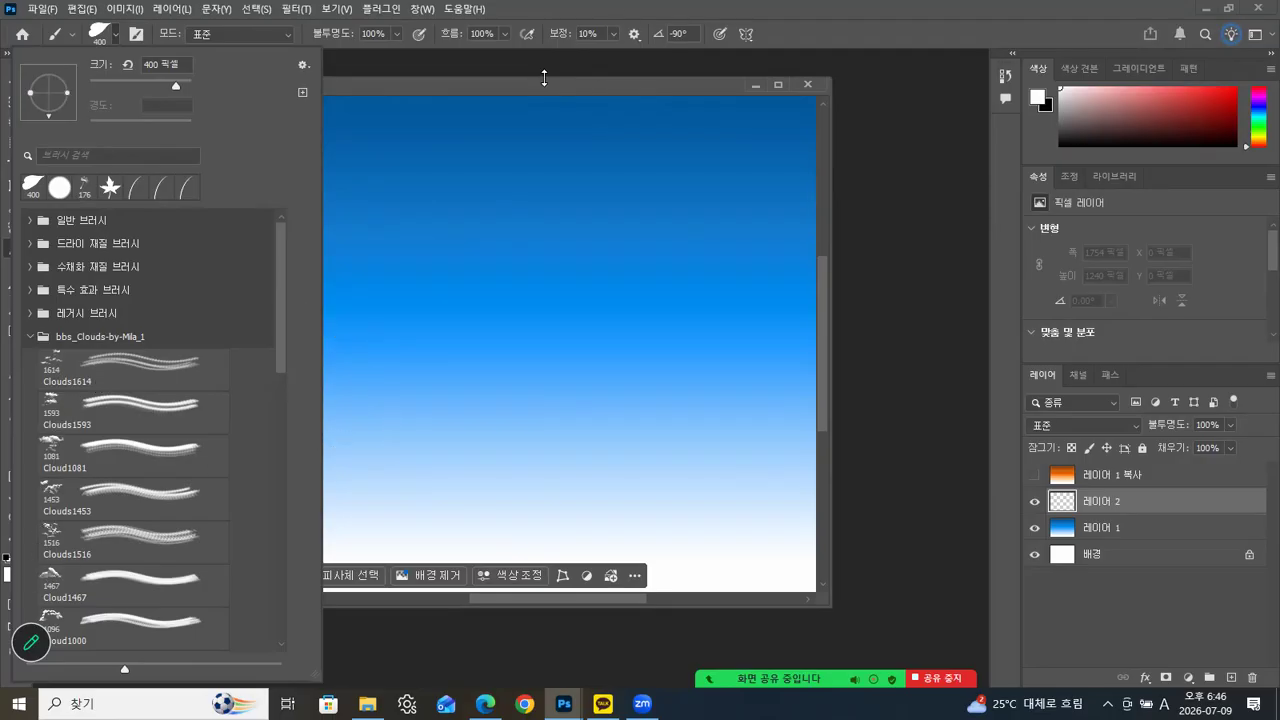
left_click(140, 368)
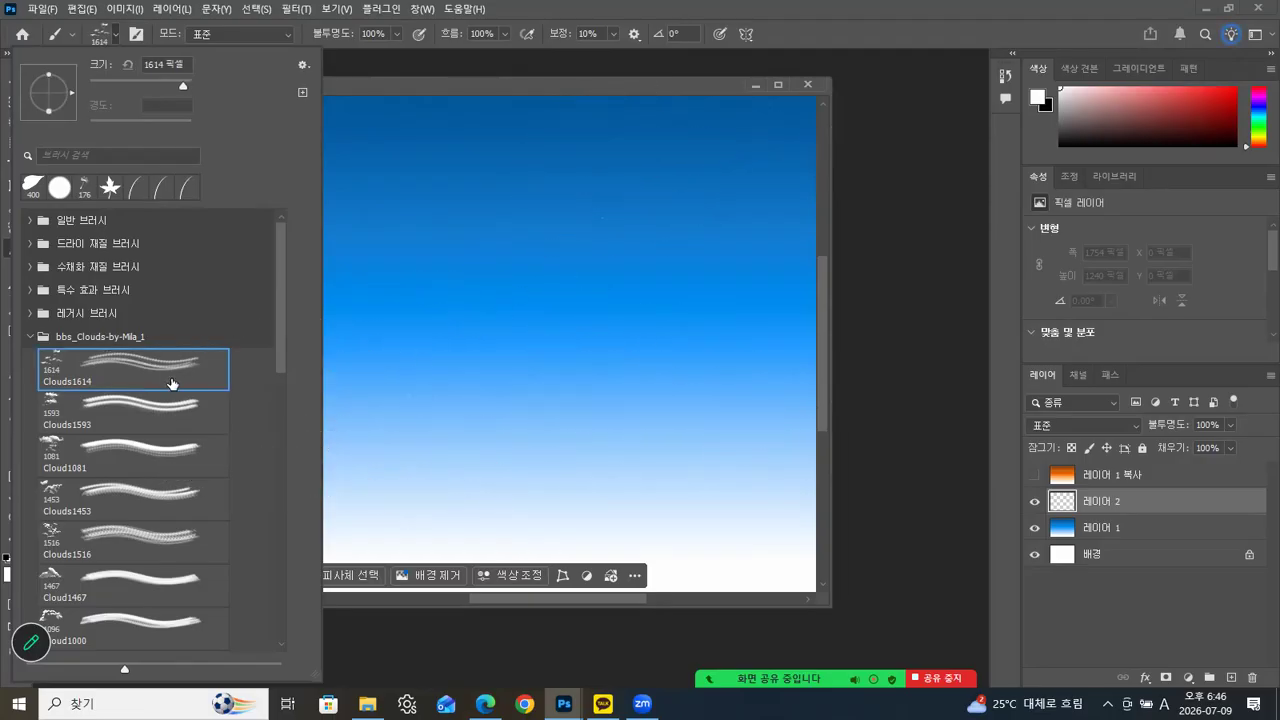
left_click(140, 414)
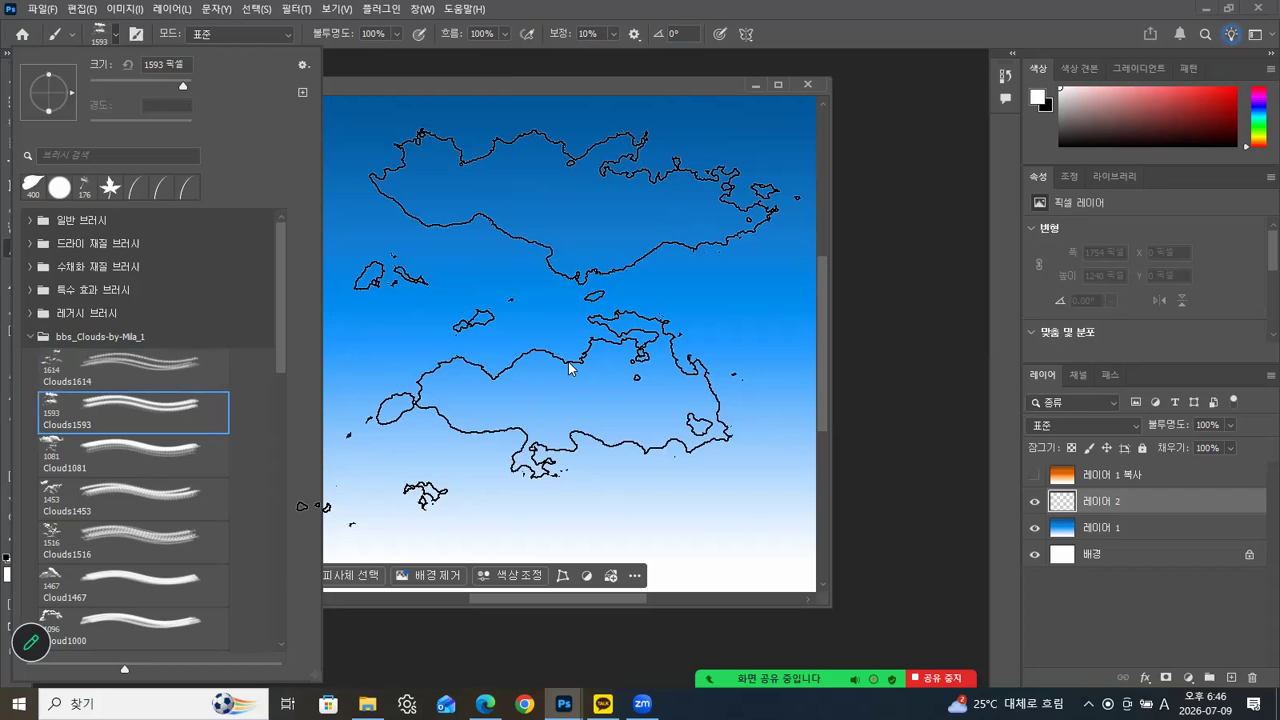
left_click(560, 360)
left_click(560, 360)
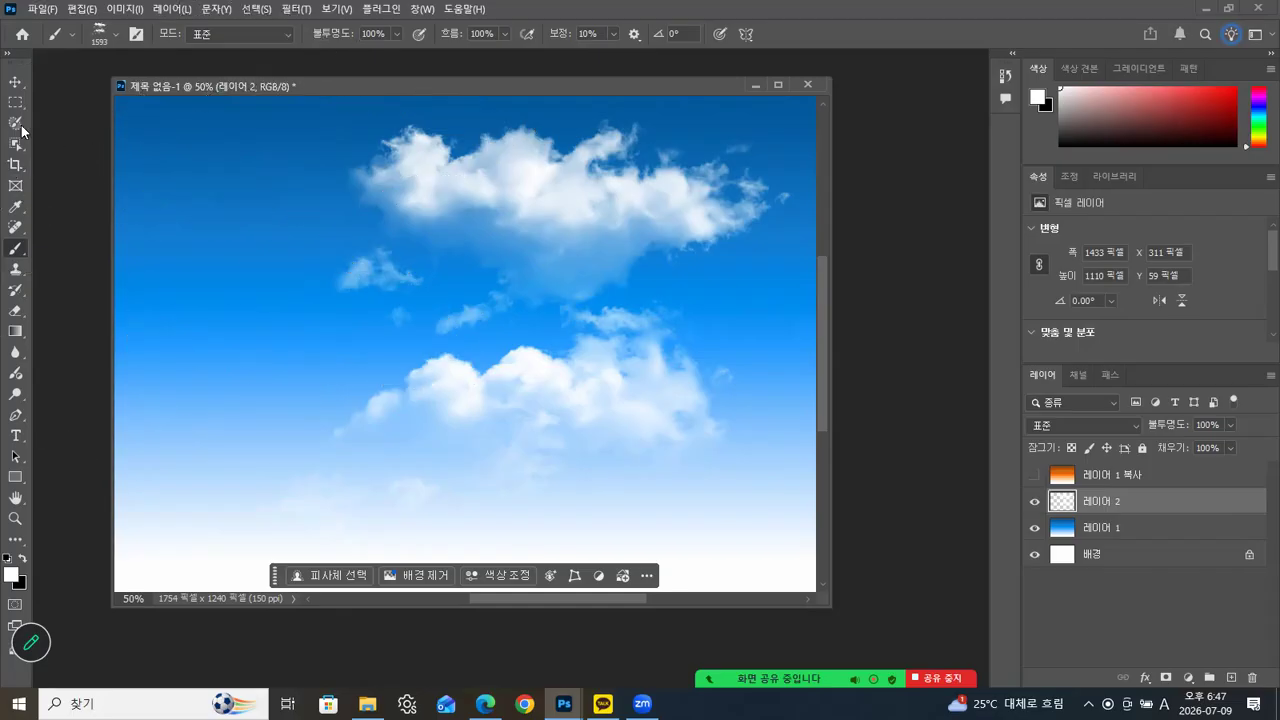
Step: Examine the stamped clouds at 100% across the canvas, checking their edges and soft transparent areas, and return to the 50% view
left_click(15, 83)
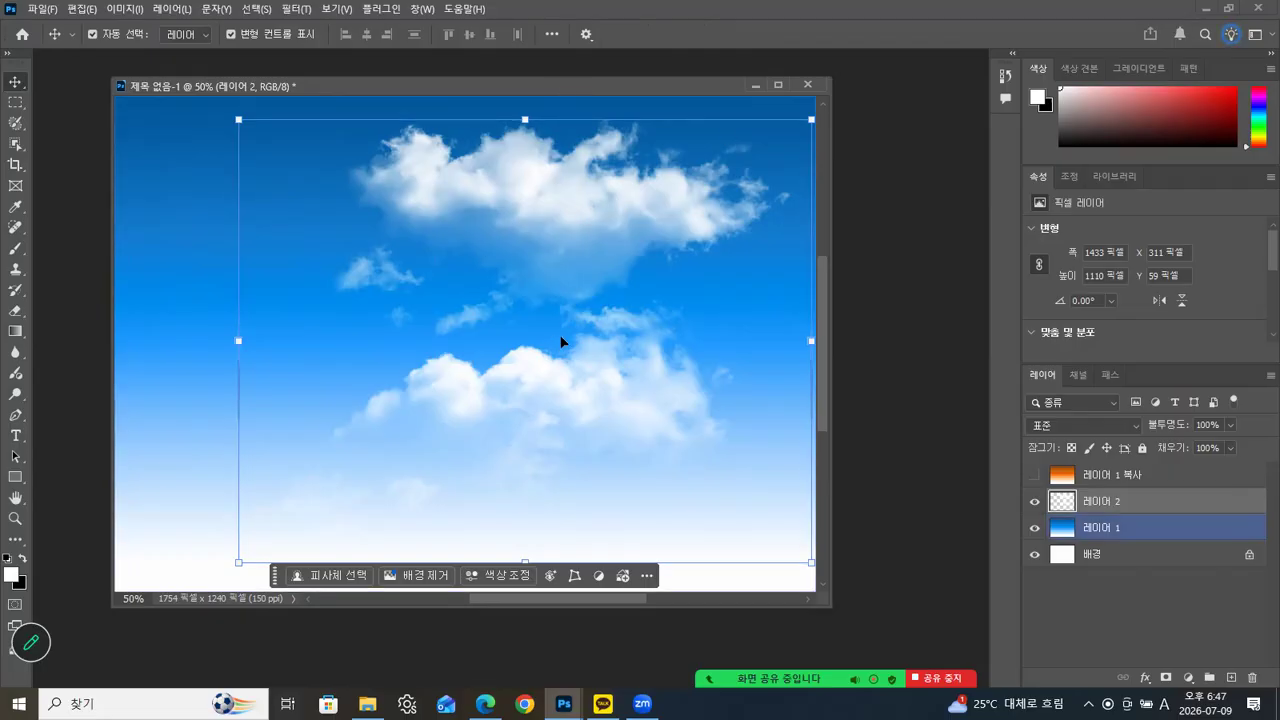
left_click(15, 518)
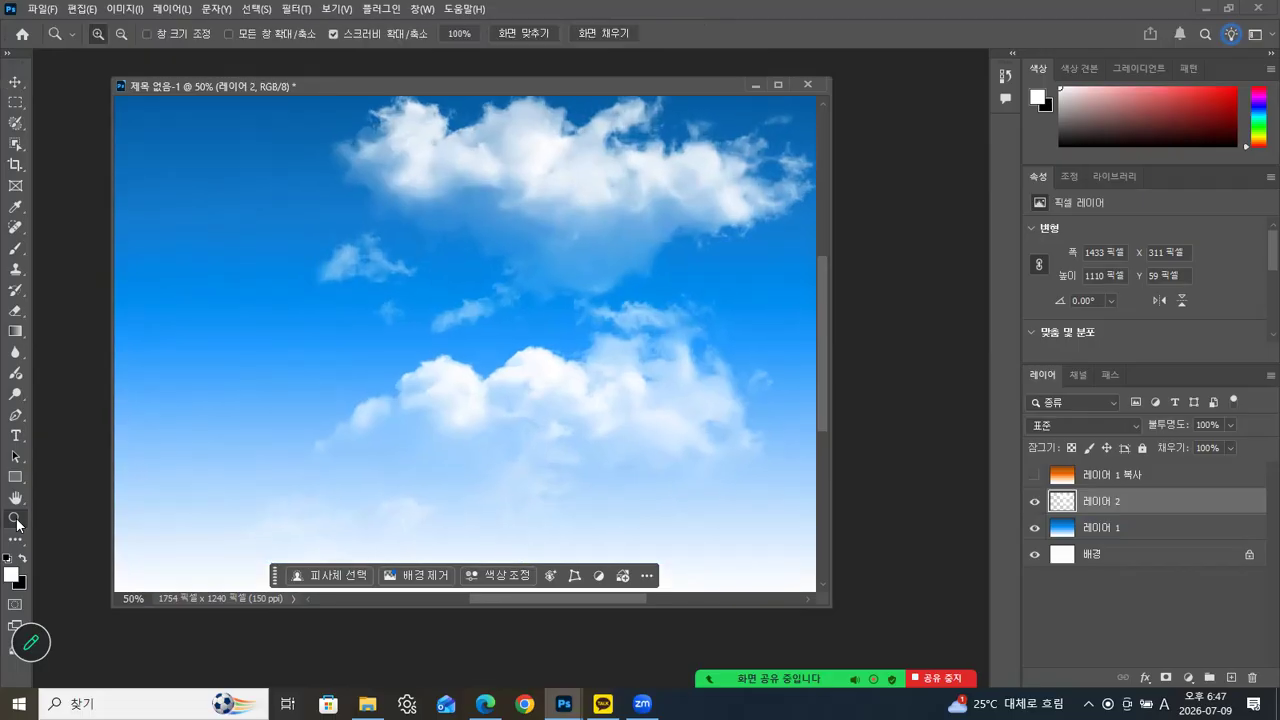
left_click(450, 350)
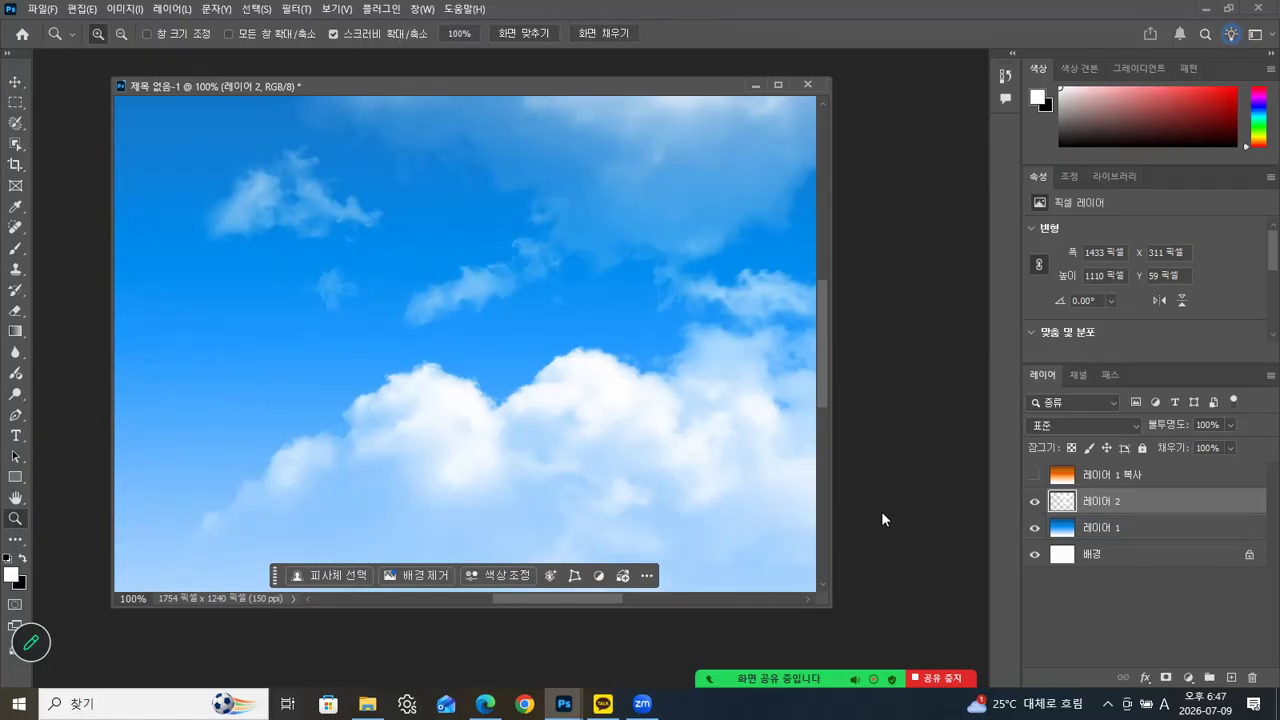
left_click_drag(829, 502, 971, 497)
left_click_drag(666, 243, 458, 347)
left_click_drag(700, 290, 629, 337)
left_click_drag(370, 525, 500, 249)
left_click_drag(603, 349, 451, 374)
left_click_drag(752, 237, 602, 307)
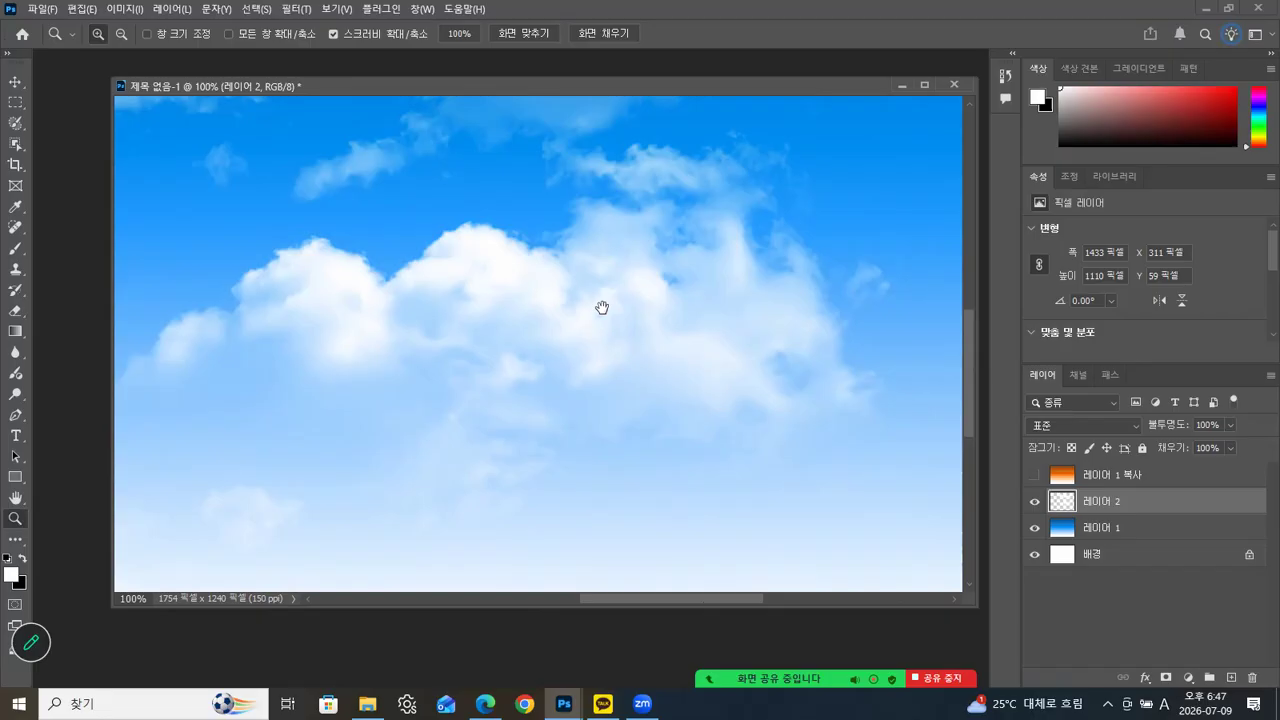
left_click_drag(674, 346, 442, 332)
left_click_drag(488, 400, 611, 161)
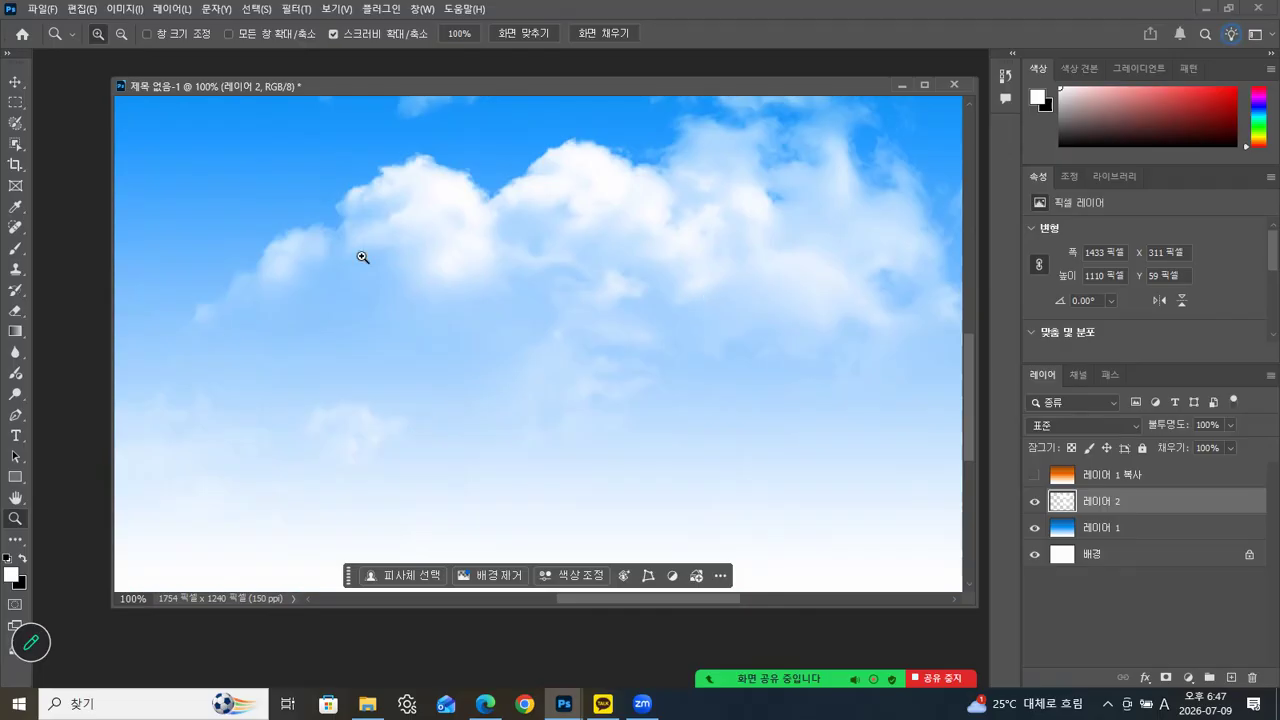
left_click_drag(743, 268, 650, 448)
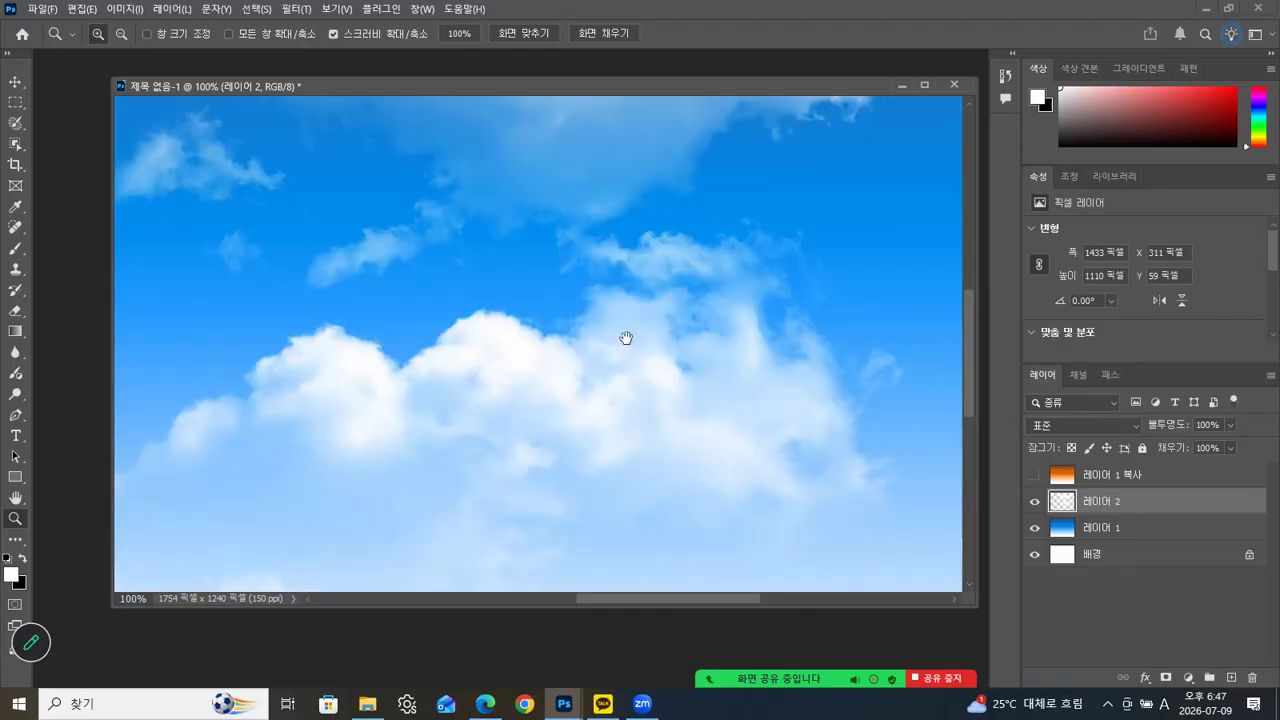
left_click_drag(626, 338, 645, 402)
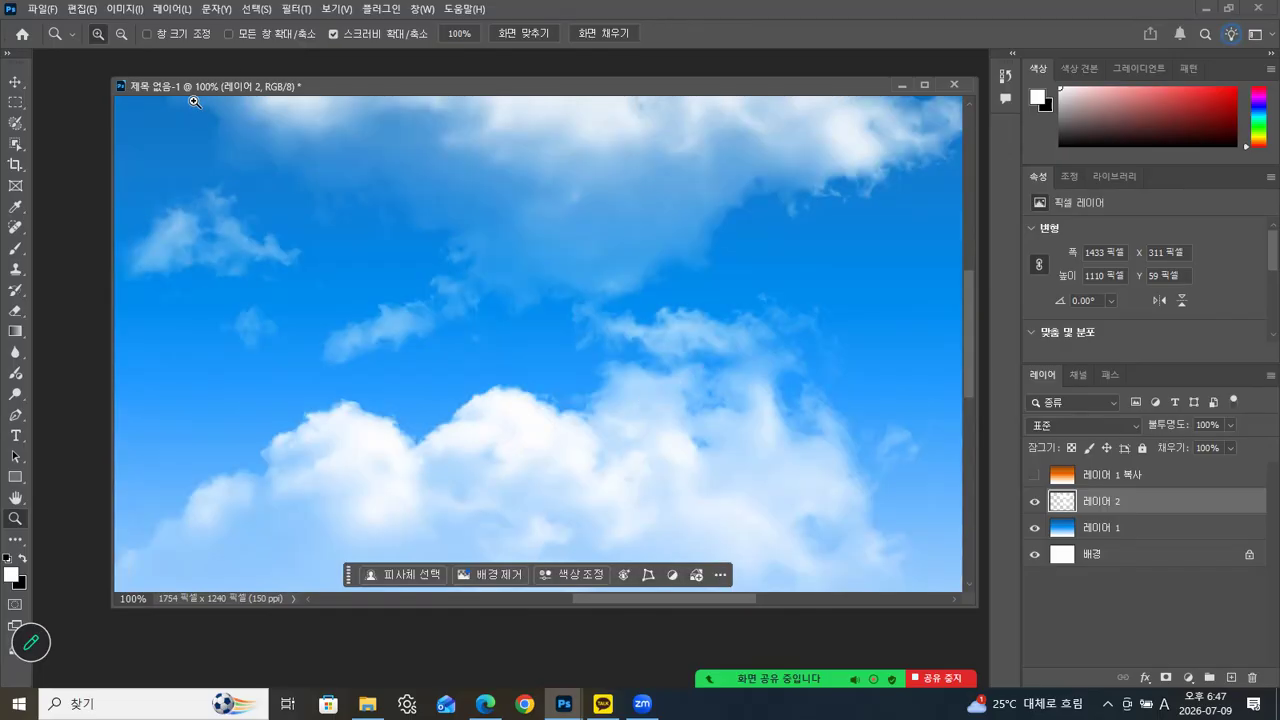
left_click(710, 229, "ctrl")
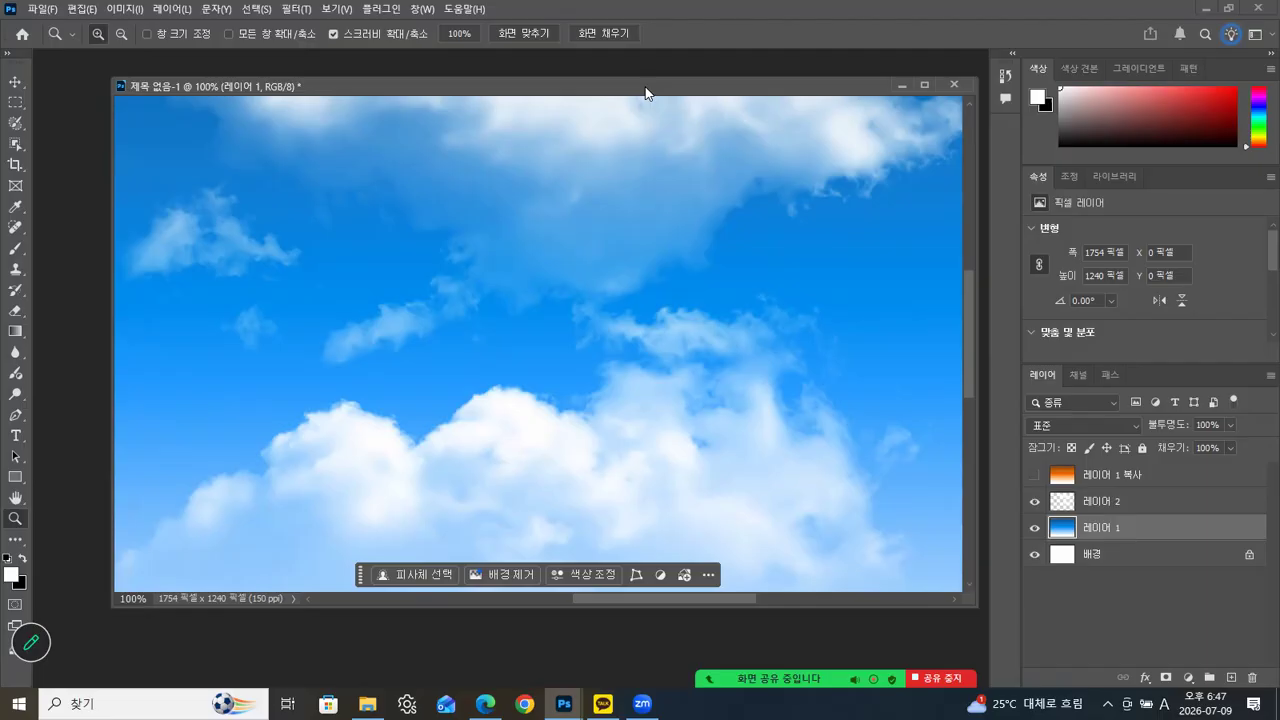
key("ctrl+minus")
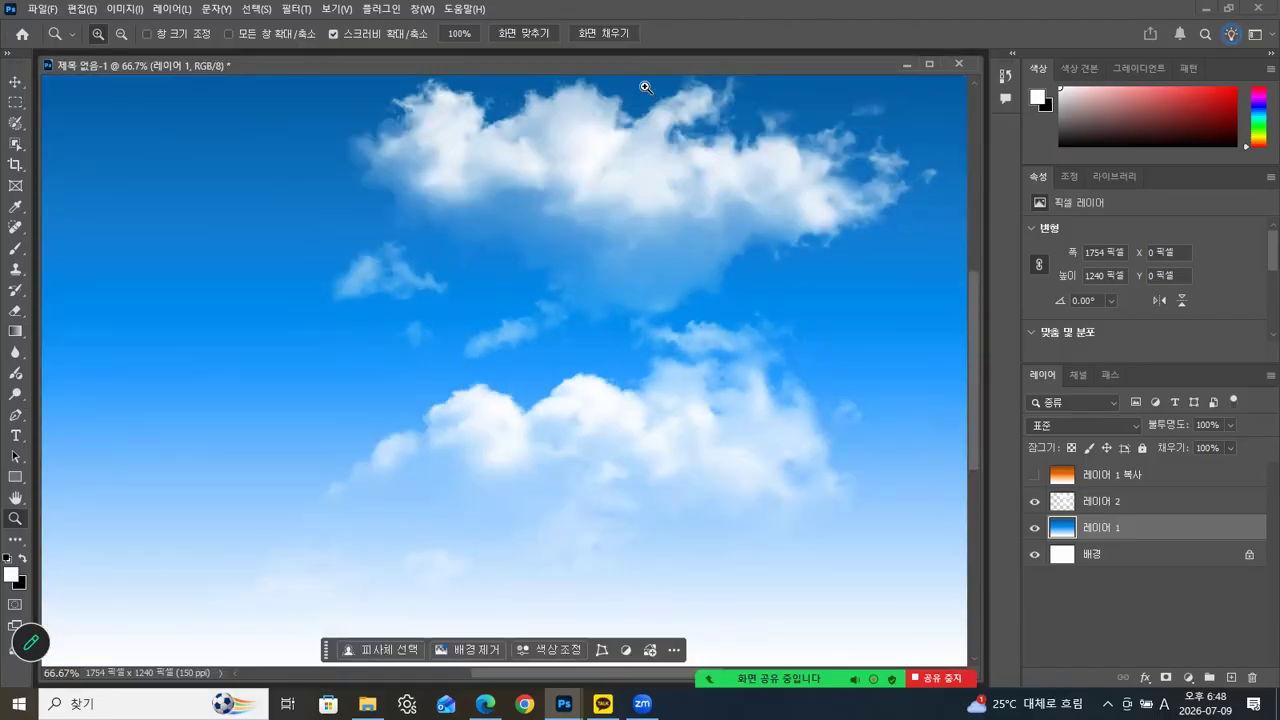
key("ctrl+minus")
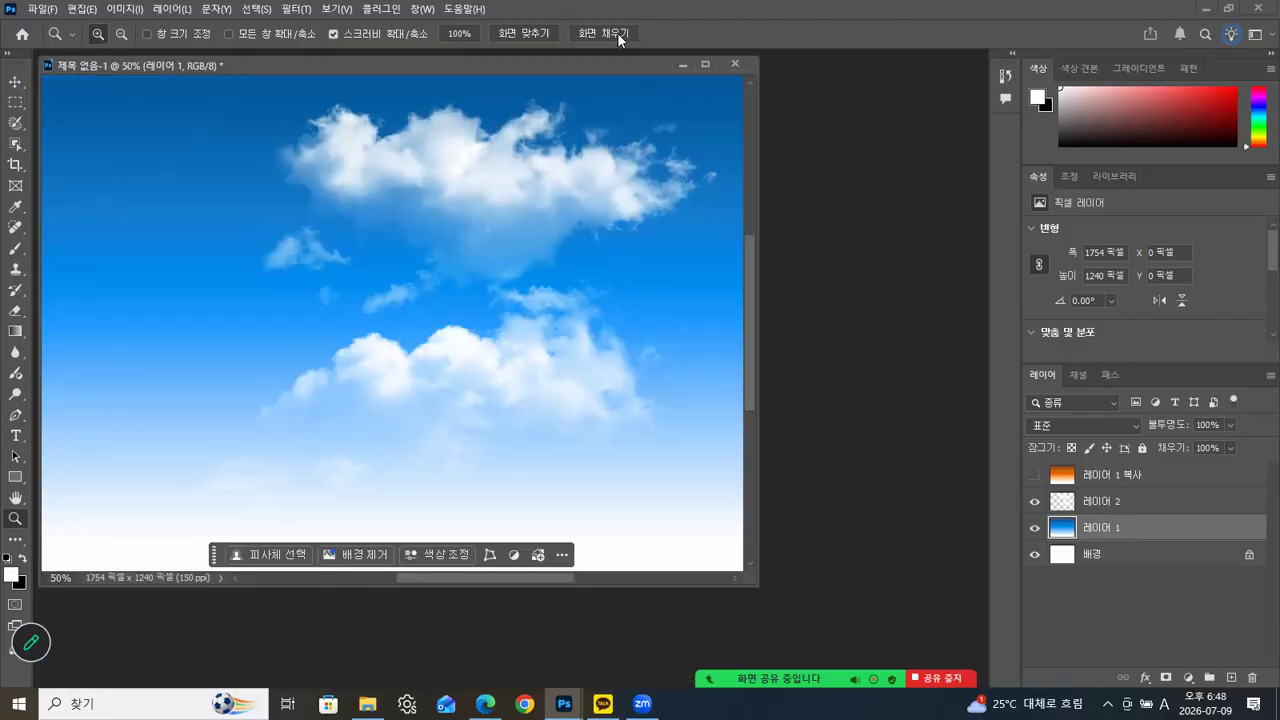
Step: Move the cloud on 레이어 2 left and slightly down to about X 161, Y 105 px
left_click_drag(579, 66, 642, 75)
left_click(15, 81)
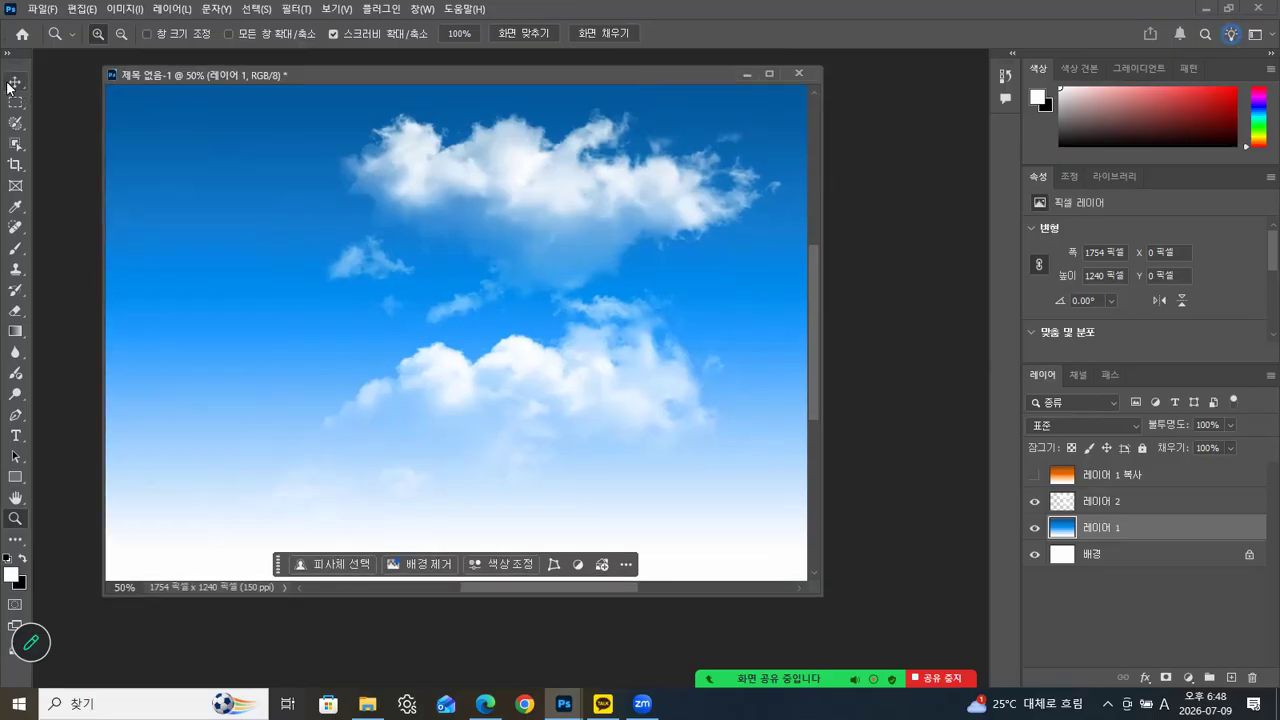
left_click_drag(547, 227, 491, 239)
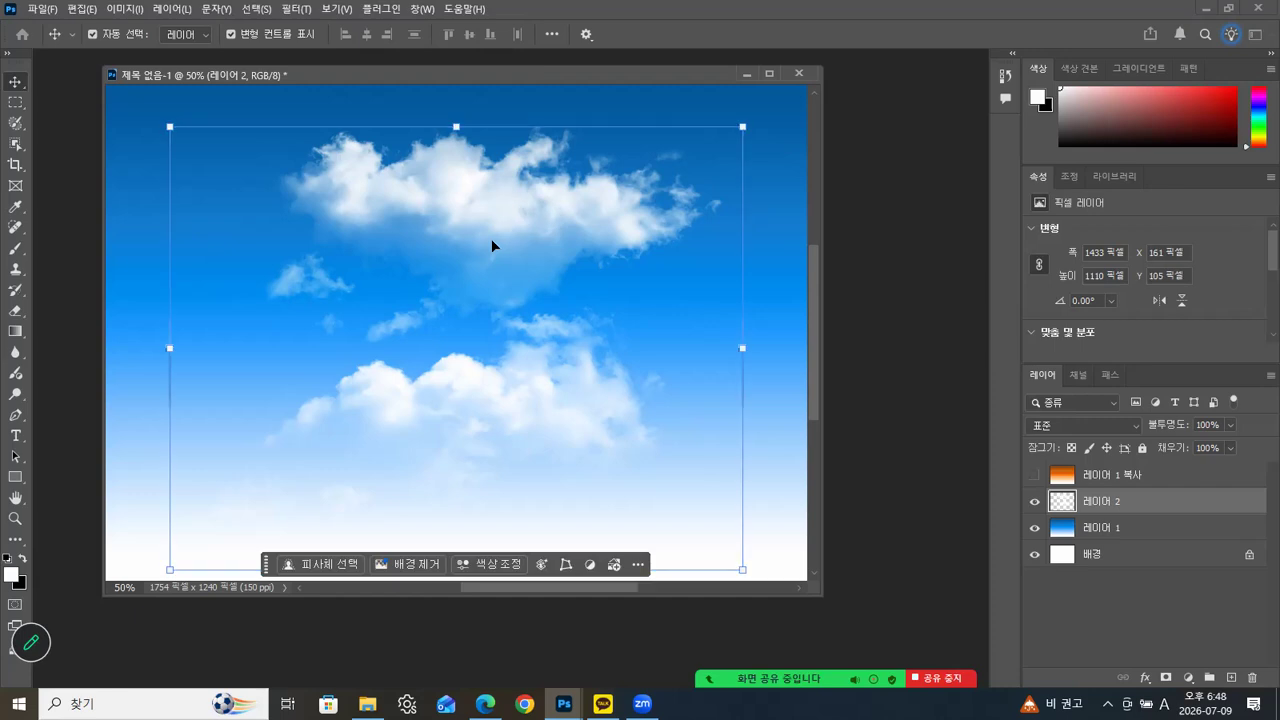
Step: Add a layer above 레이어 2, hide 레이어 2, and stamp a Cloud1081 cloud on the new layer
left_click(1231, 678)
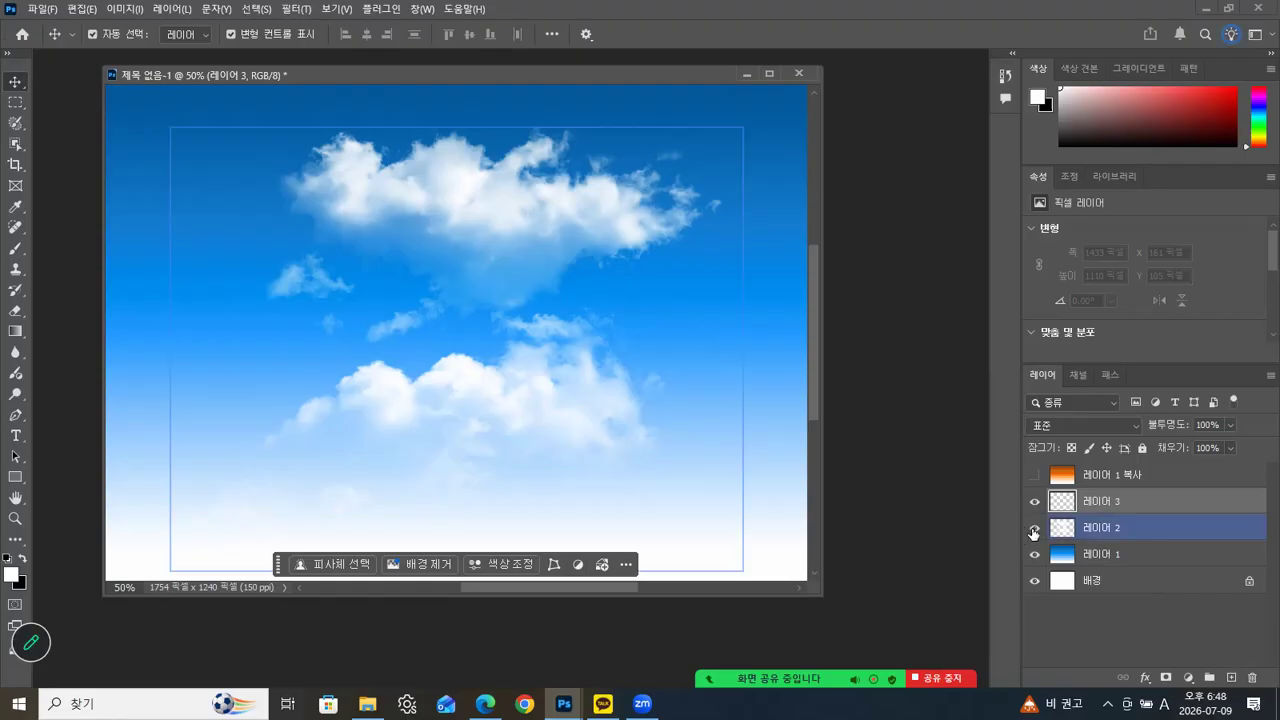
left_click(1035, 528)
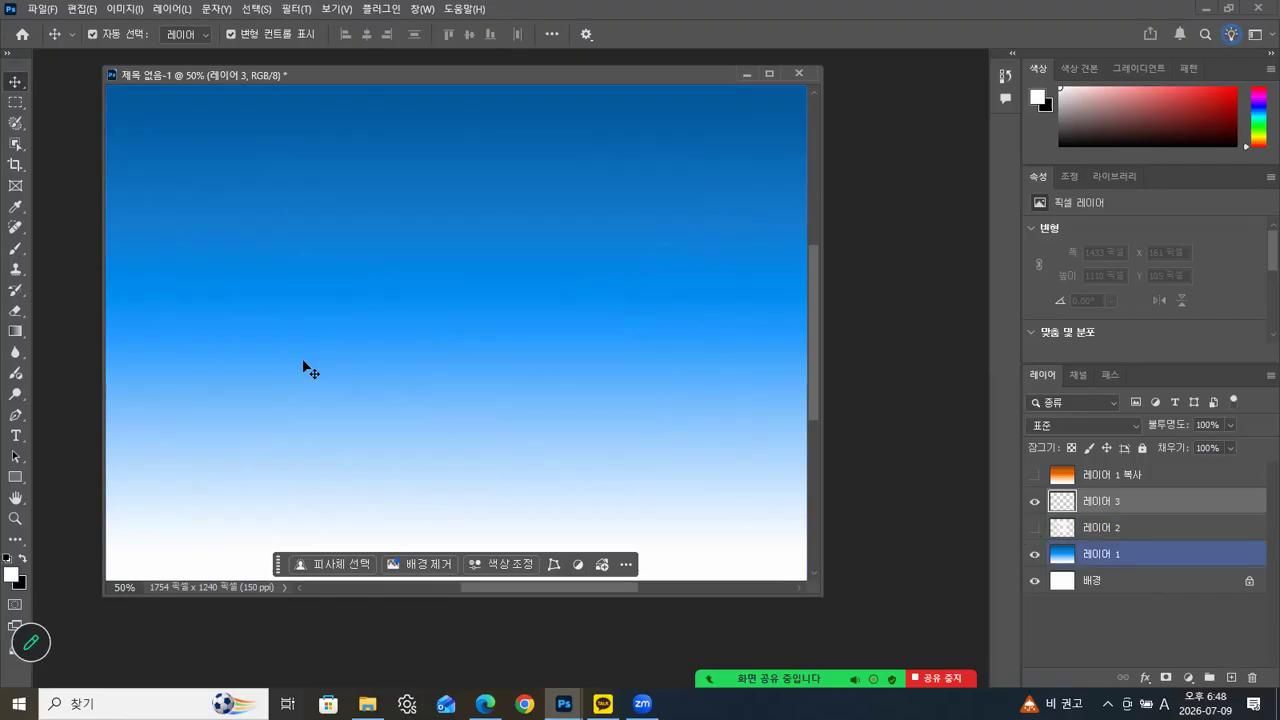
left_click(15, 248)
left_click(114, 38)
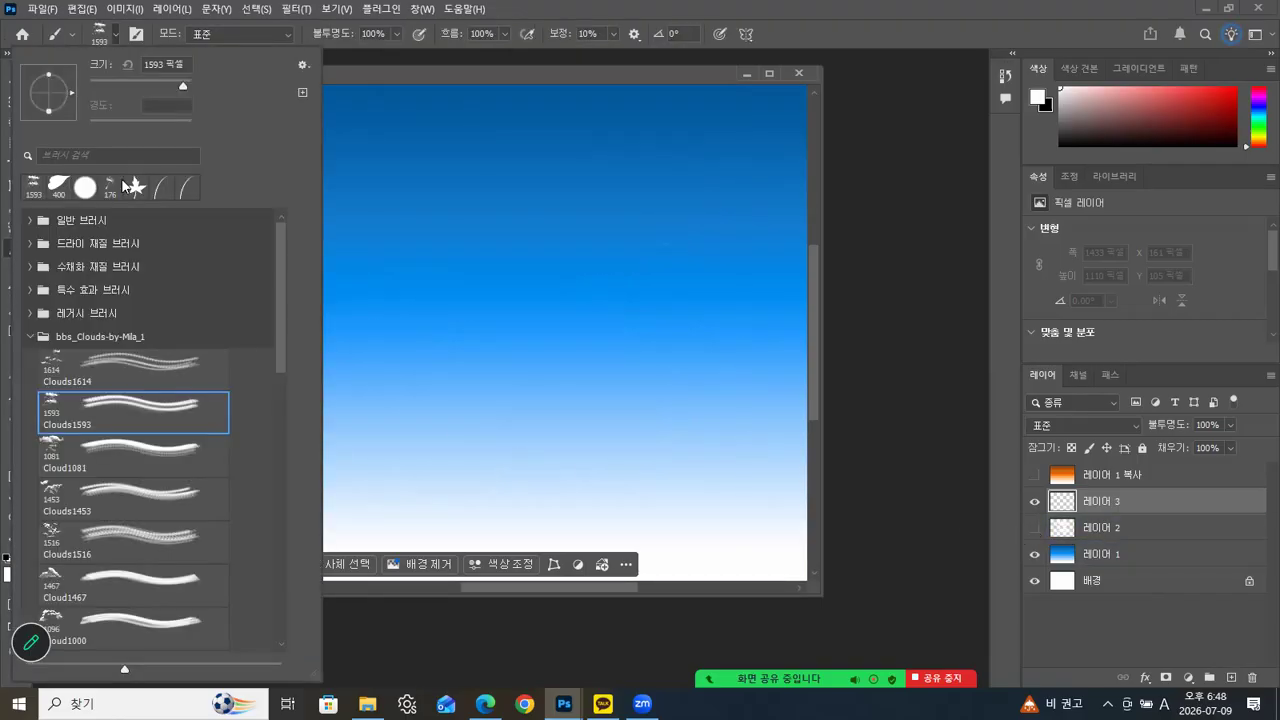
left_click(136, 448)
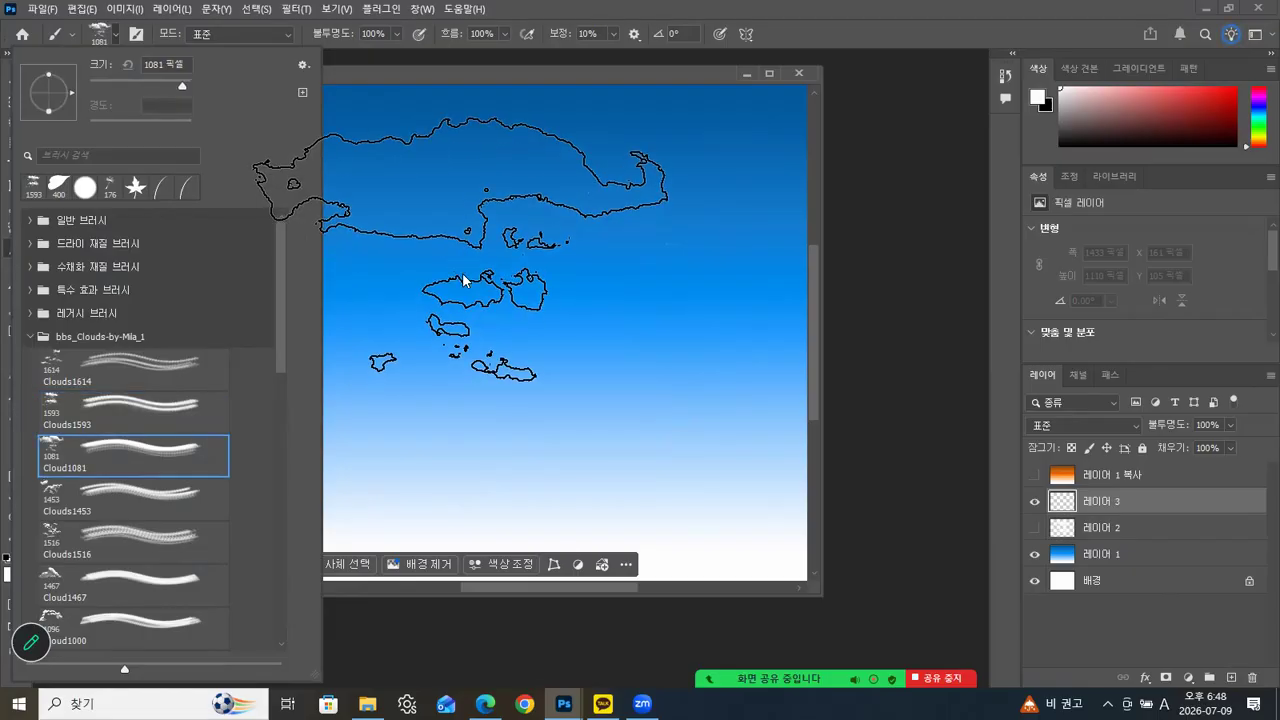
left_click(466, 296)
left_click(466, 297)
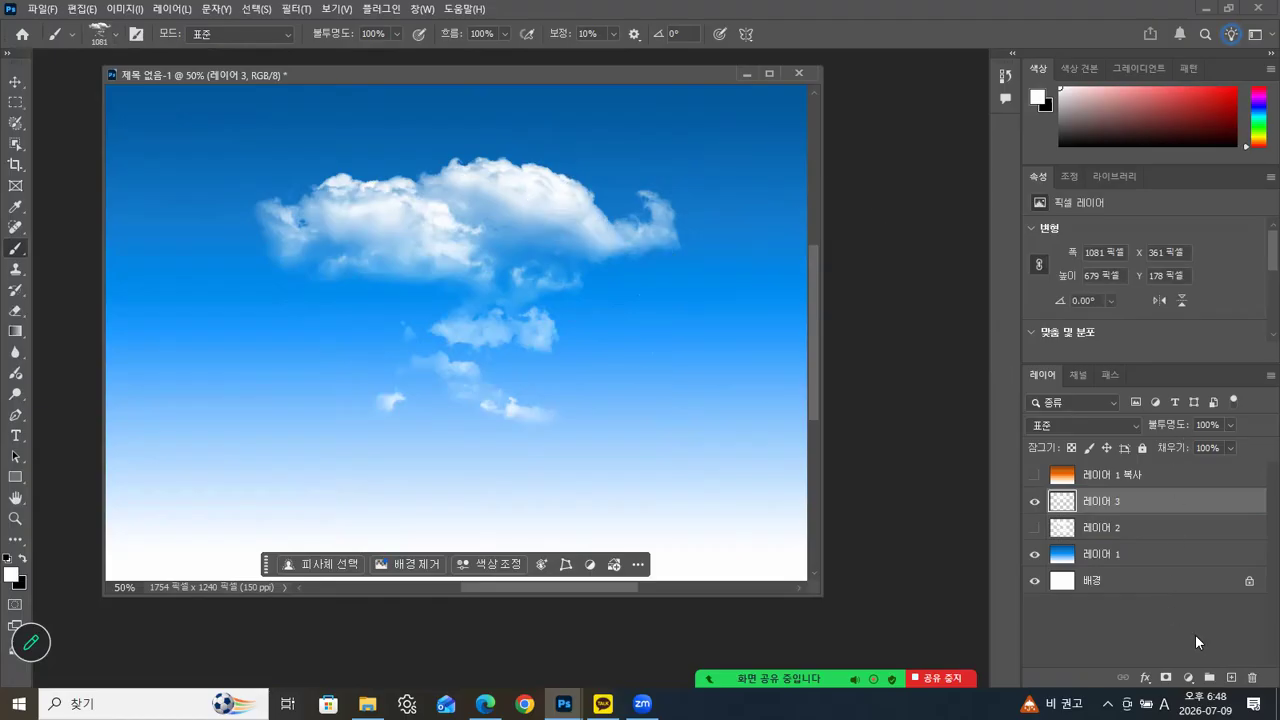
Step: Add another layer above 레이어 3 and stamp a Clouds1453 cloud on it near the canvas centre
left_click(1231, 679)
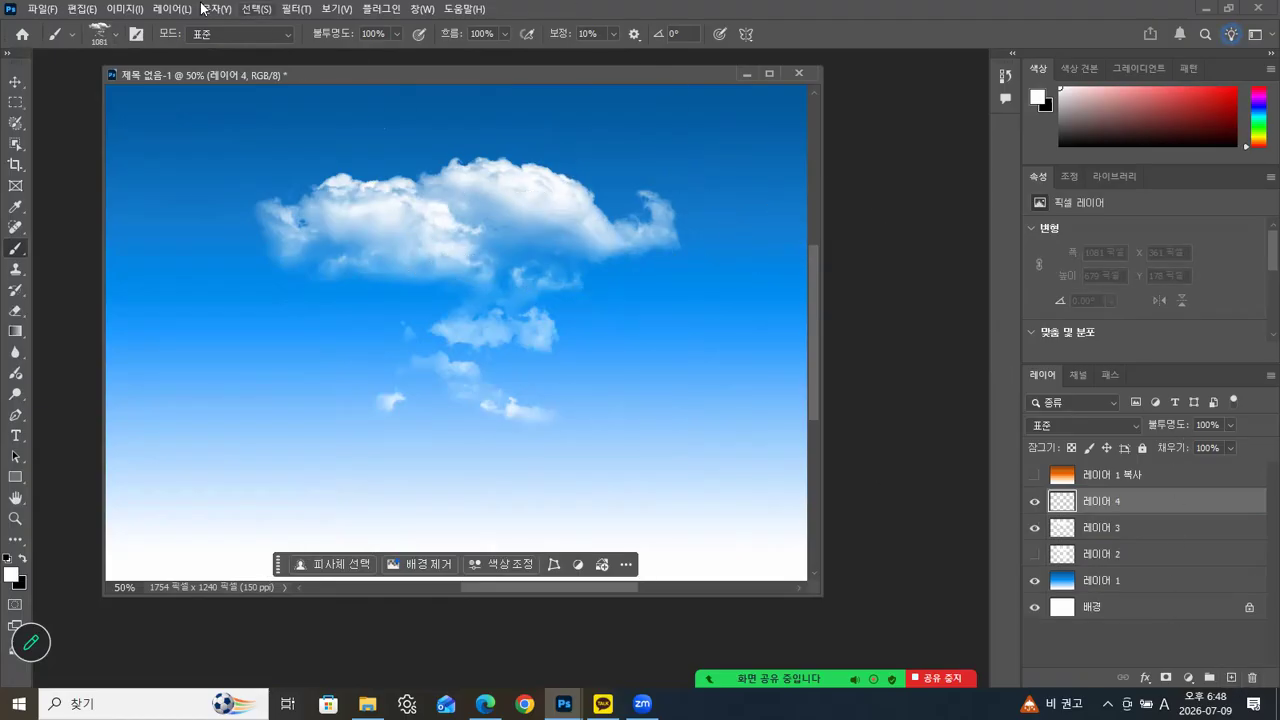
left_click(114, 37)
left_click(92, 494)
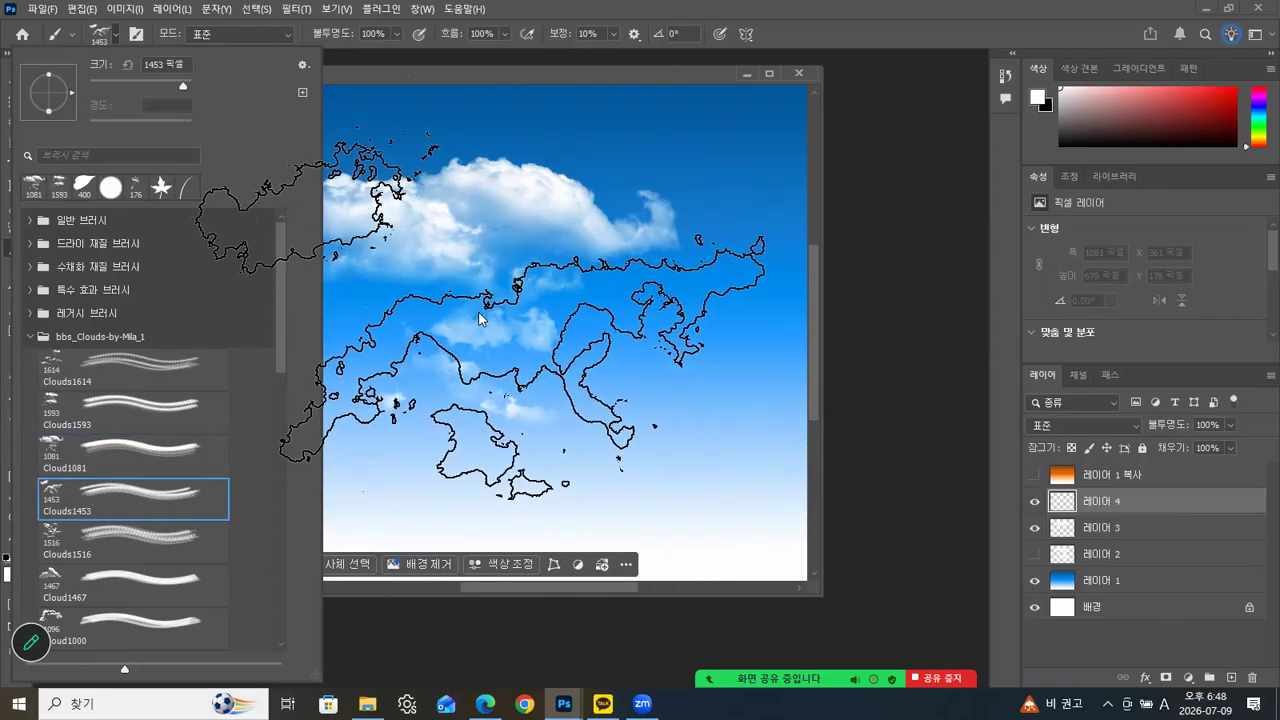
left_click(481, 317)
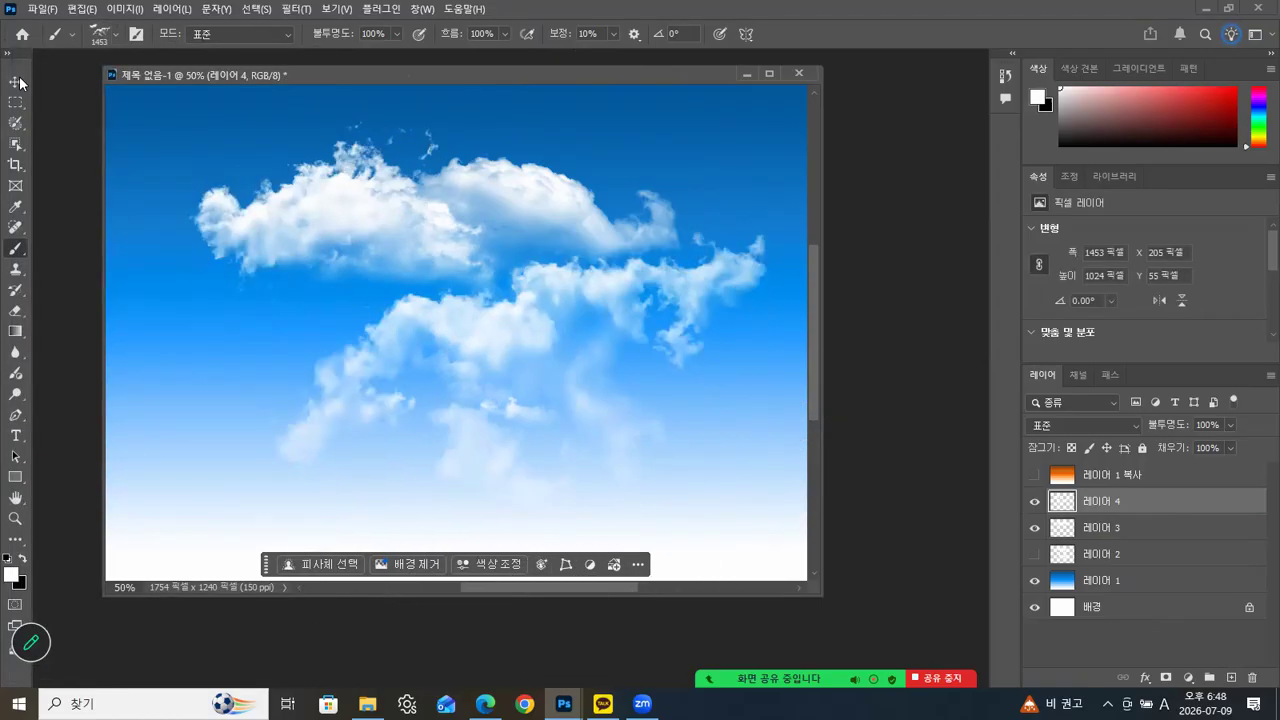
Step: Move the 레이어 4 cloud toward the canvas's lower left and the 레이어 3 cloud toward its upper right, and show 레이어 2
left_click(17, 82)
left_click_drag(534, 344, 371, 439)
left_click_drag(536, 188, 713, 127)
left_click(1034, 553)
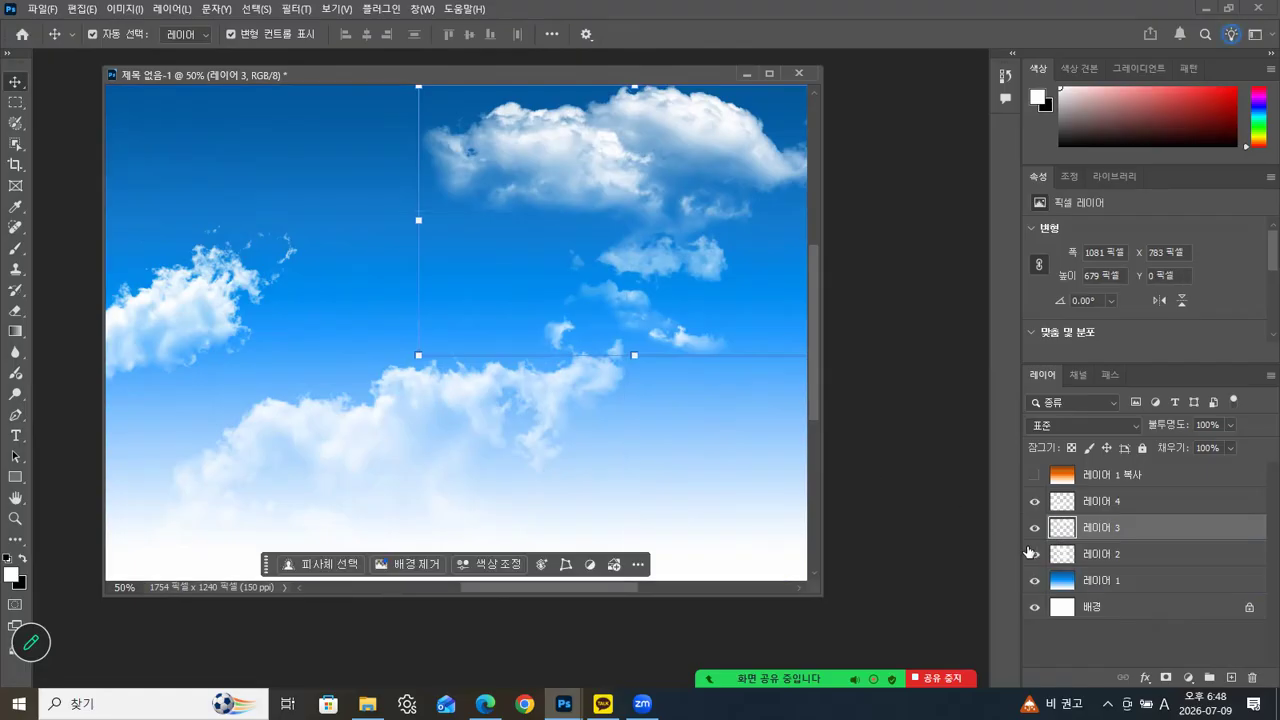
Step: Rearrange the three cloud layers, placing 레이어 2 in the sky's upper left, 레이어 3 at the upper right and 레이어 4 across the middle
left_click_drag(486, 217, 600, 203)
left_click_drag(465, 230, 249, 143)
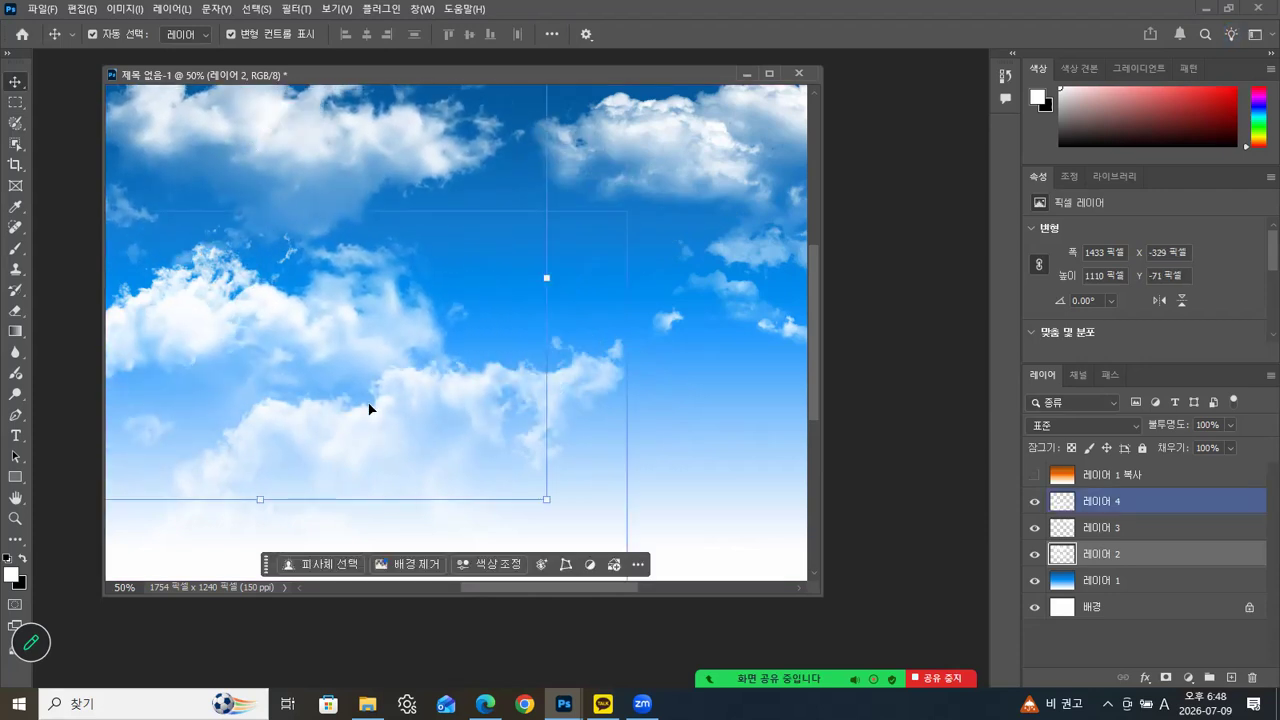
left_click_drag(391, 451, 711, 508)
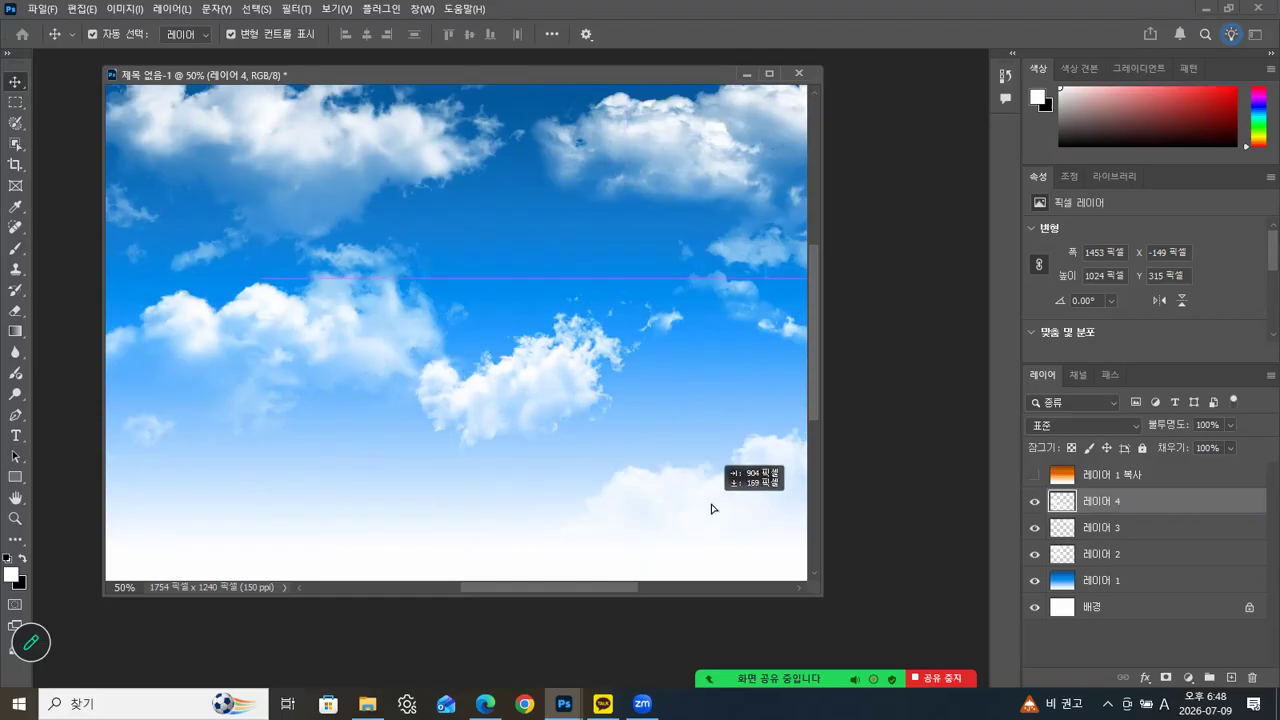
left_click_drag(747, 150, 692, 226)
left_click_drag(749, 506, 514, 353)
left_click_drag(711, 214, 739, 160)
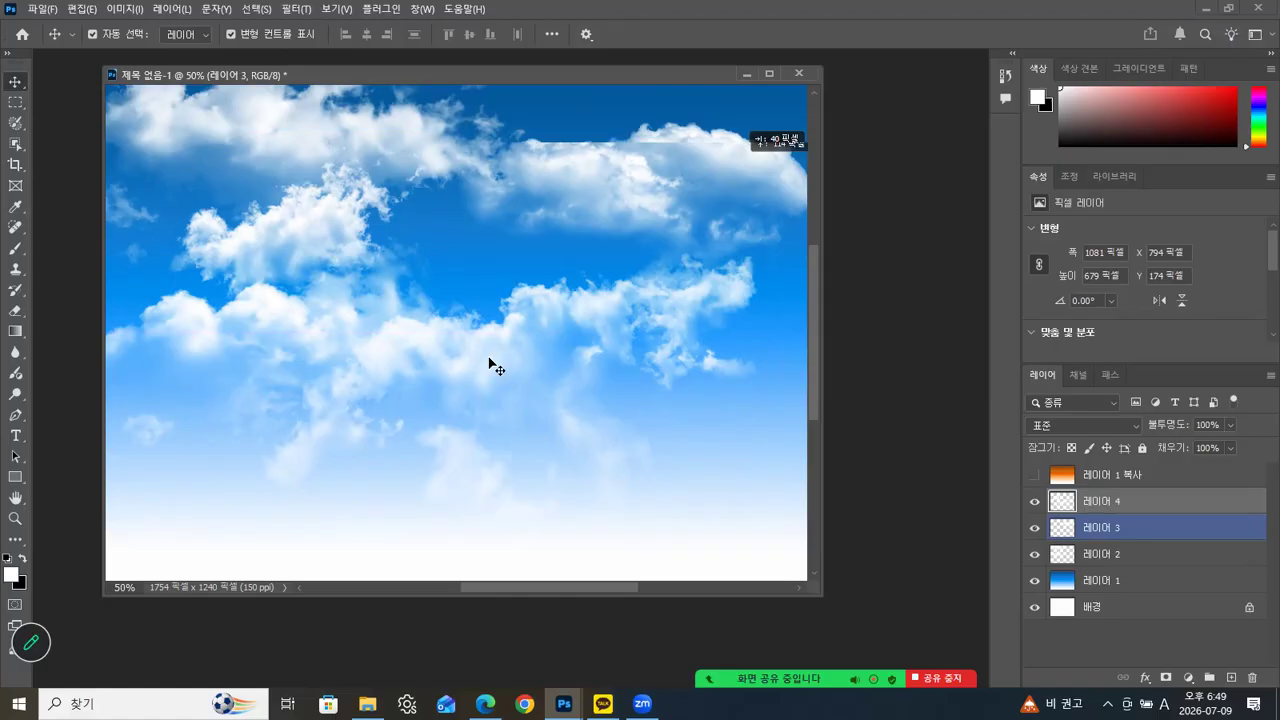
Step: Scale the 레이어 4 cloud to about 72.65%, move it to the sky's lower right, and shift the 레이어 3 cloud slightly down
left_click_drag(160, 516, 325, 431)
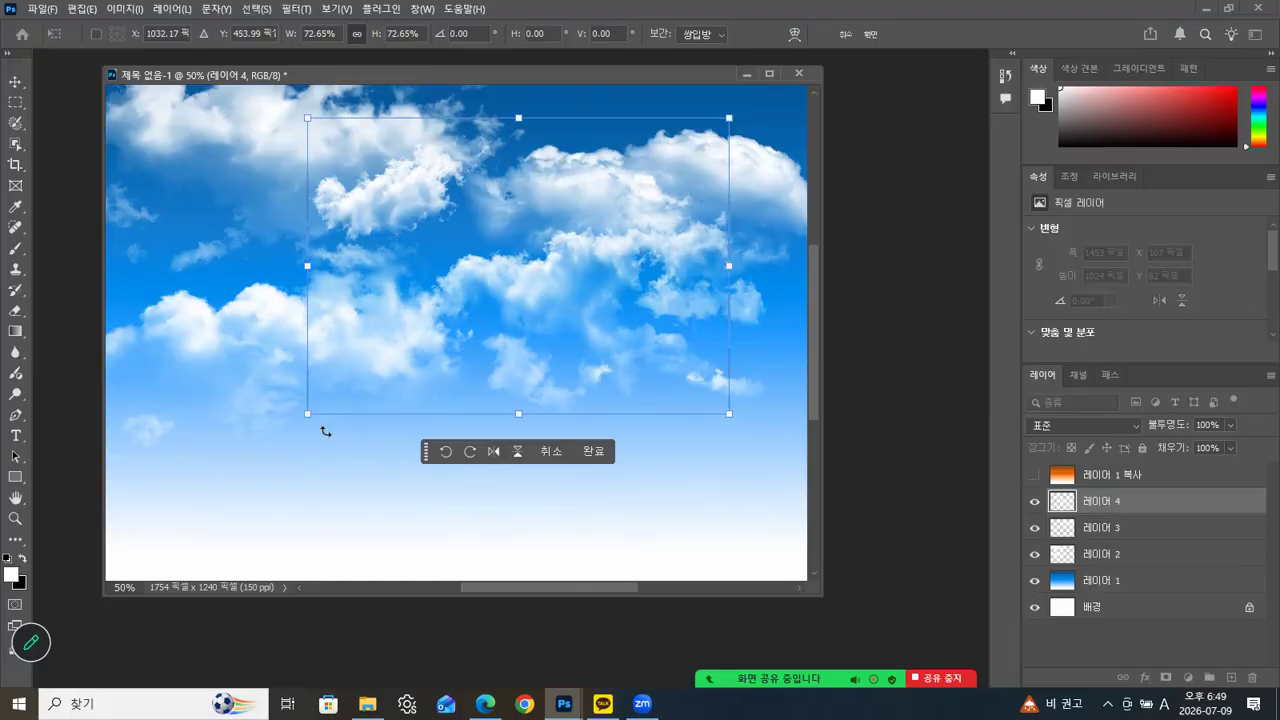
key("Return")
left_click_drag(564, 281, 668, 398)
left_click_drag(740, 175, 745, 195)
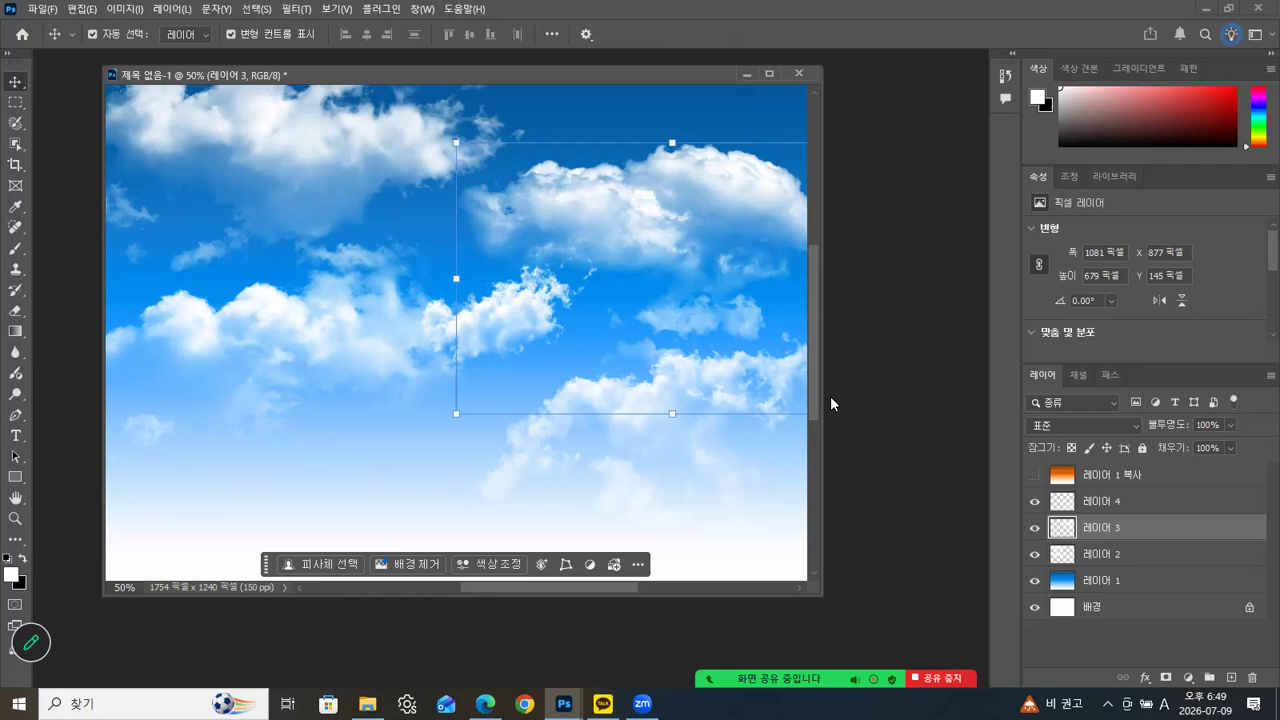
Step: Hide the three cloud layers 레이어 4, 레이어 3 and 레이어 2, and select the blue gradient layer 레이어 1
left_click_drag(1035, 501, 1035, 527)
left_click(1035, 554)
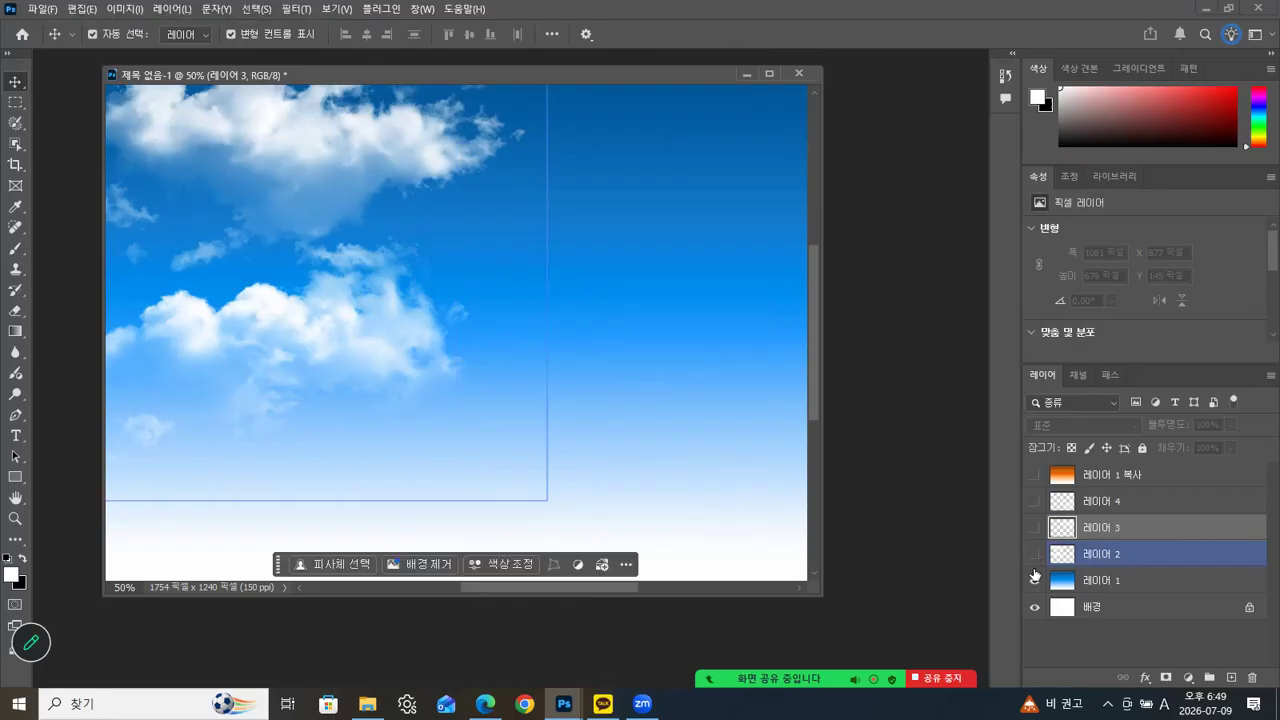
left_click(1098, 584)
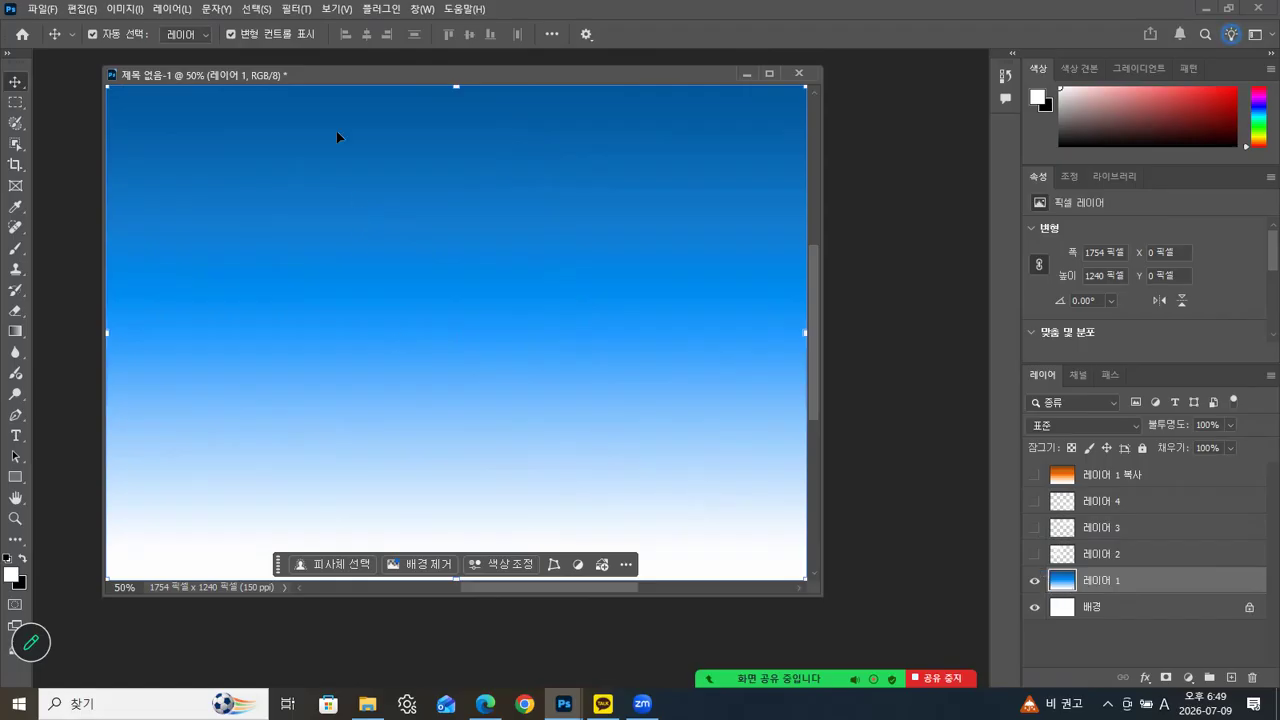
Step: Apply a Lens Flare to 레이어 1 with 100% brightness and the 105mm lens type, placing the flare slightly above and right of the preview's centre
left_click(296, 9)
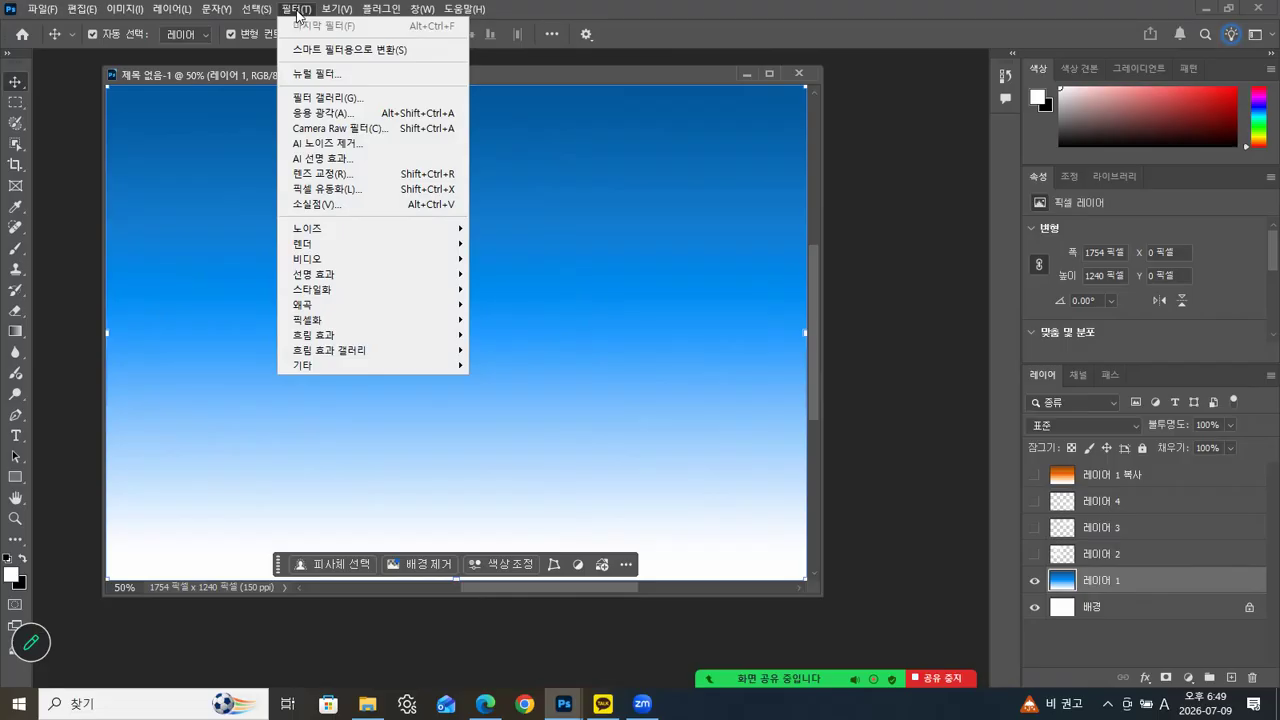
mouse_move(312, 245)
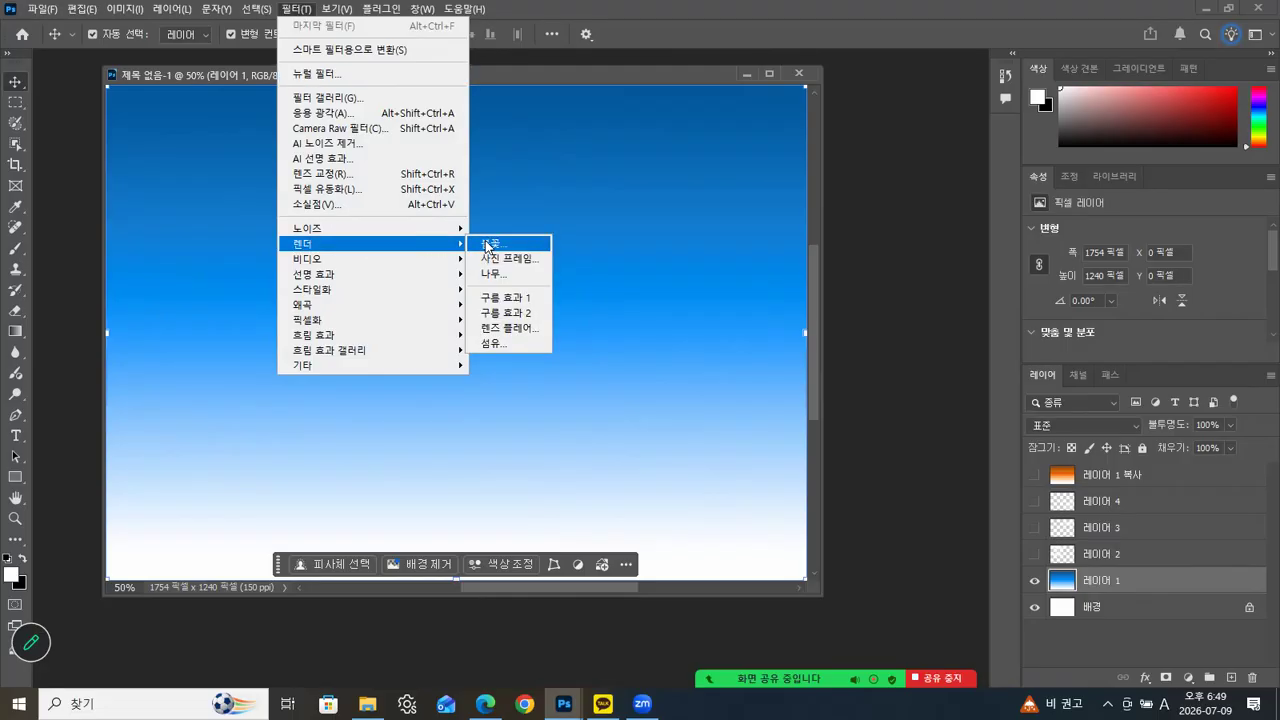
left_click(491, 329)
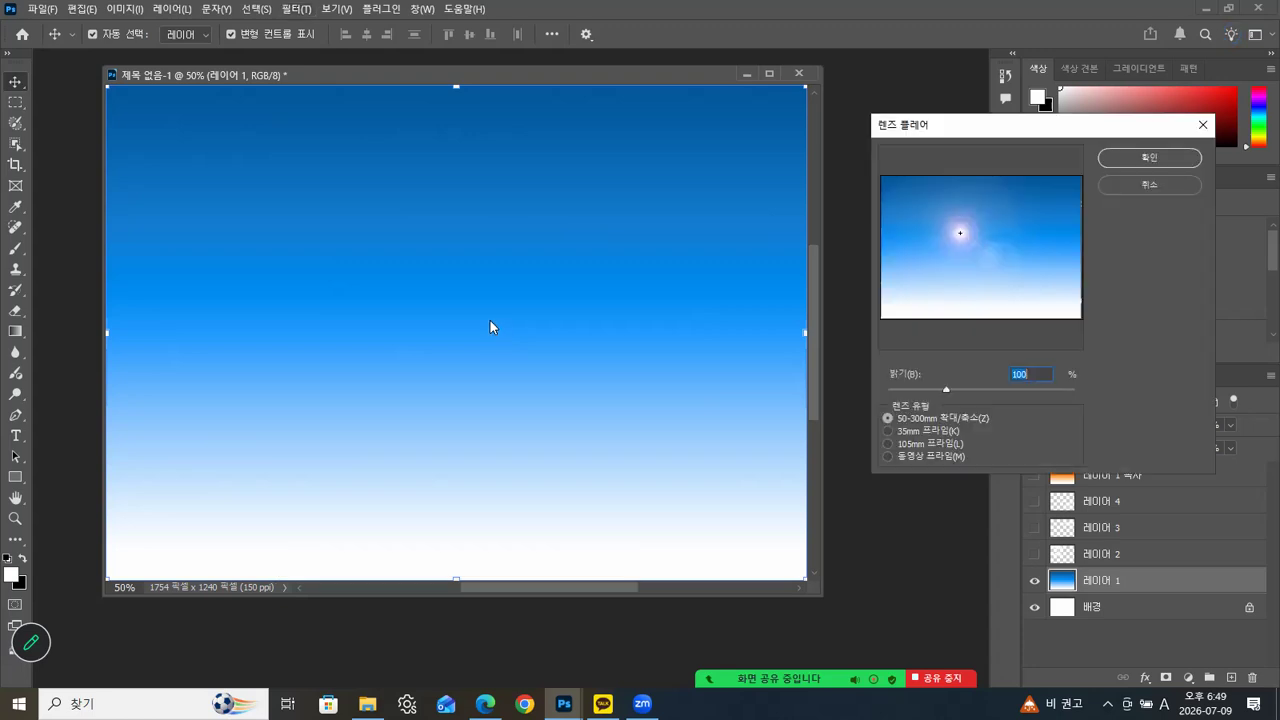
left_click_drag(962, 128, 652, 156)
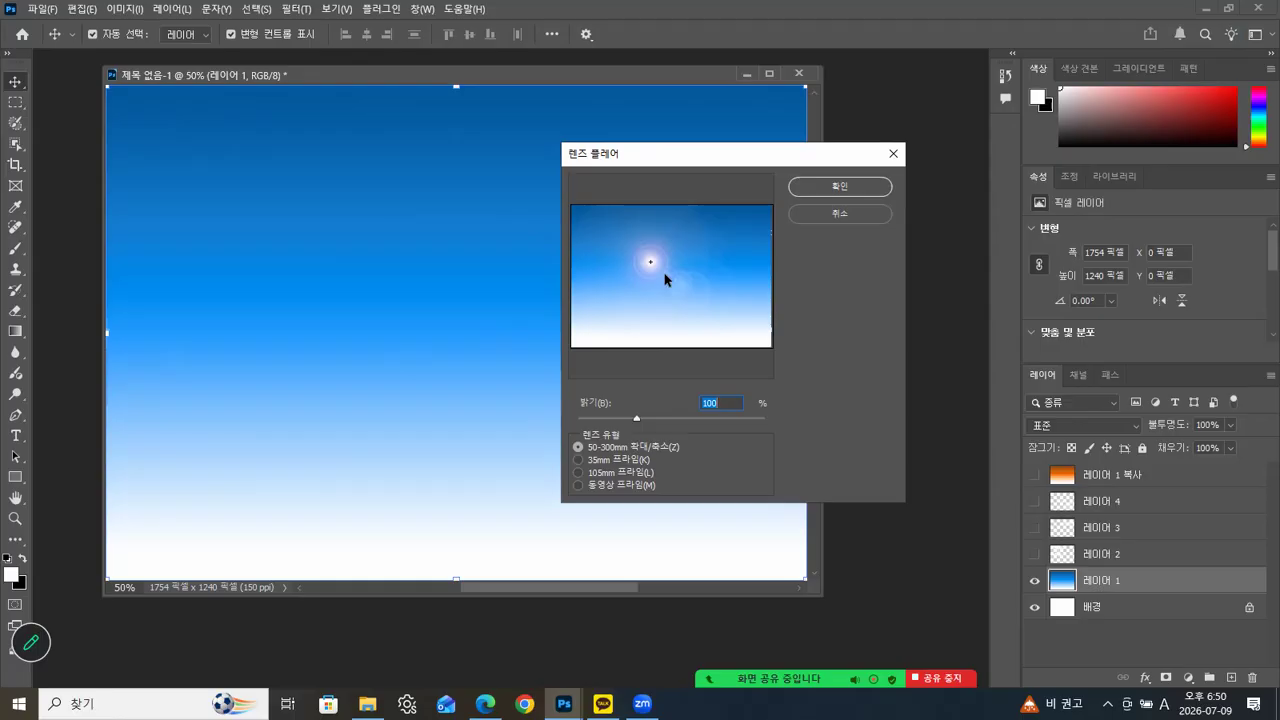
left_click(597, 462)
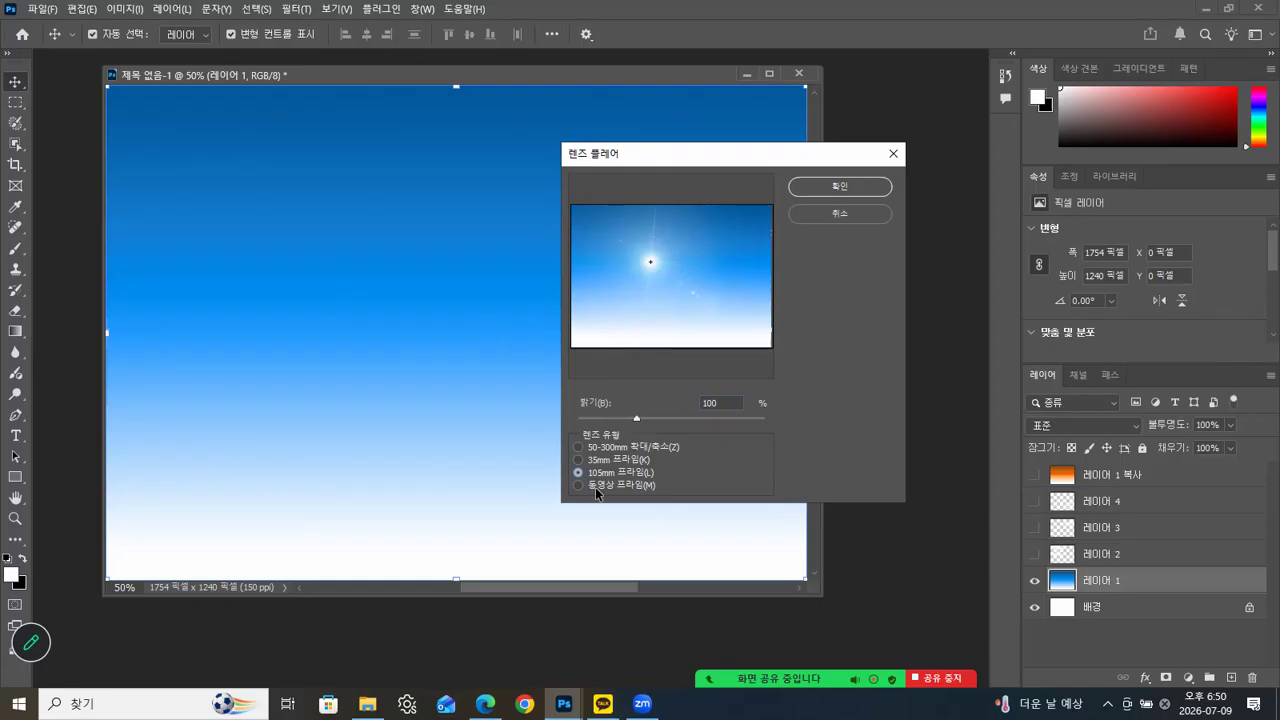
left_click(596, 487)
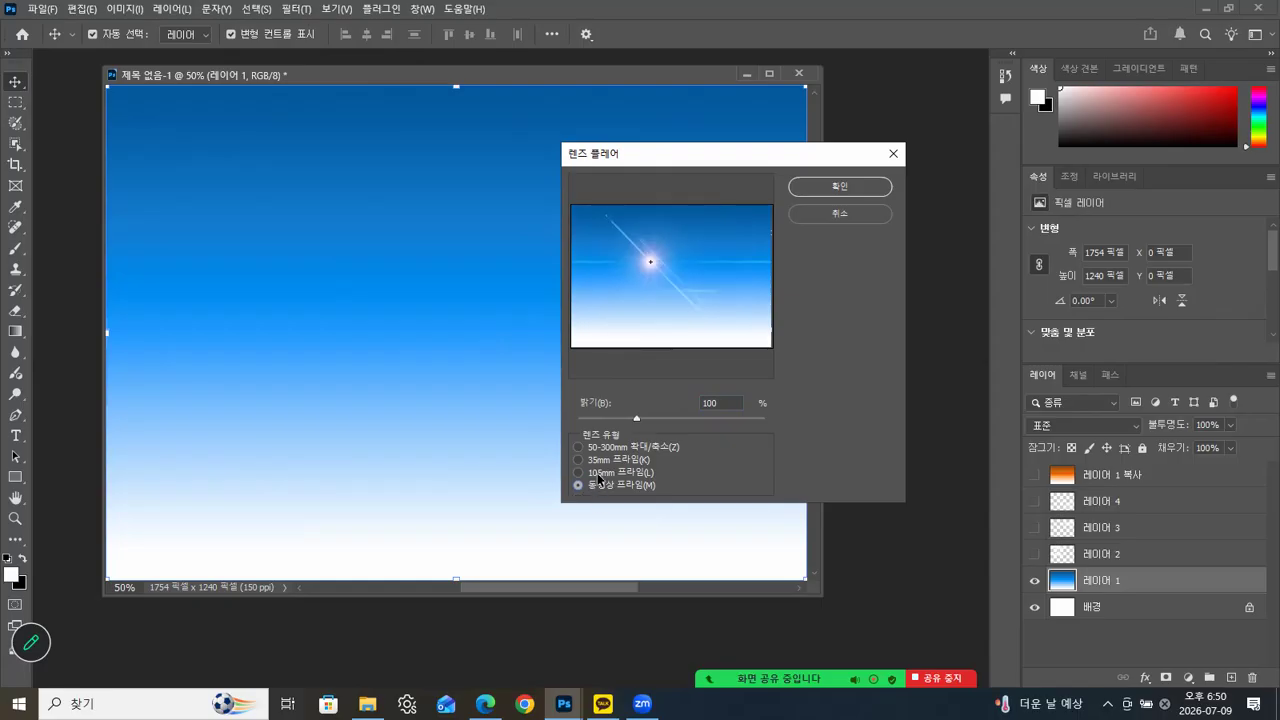
left_click(599, 473)
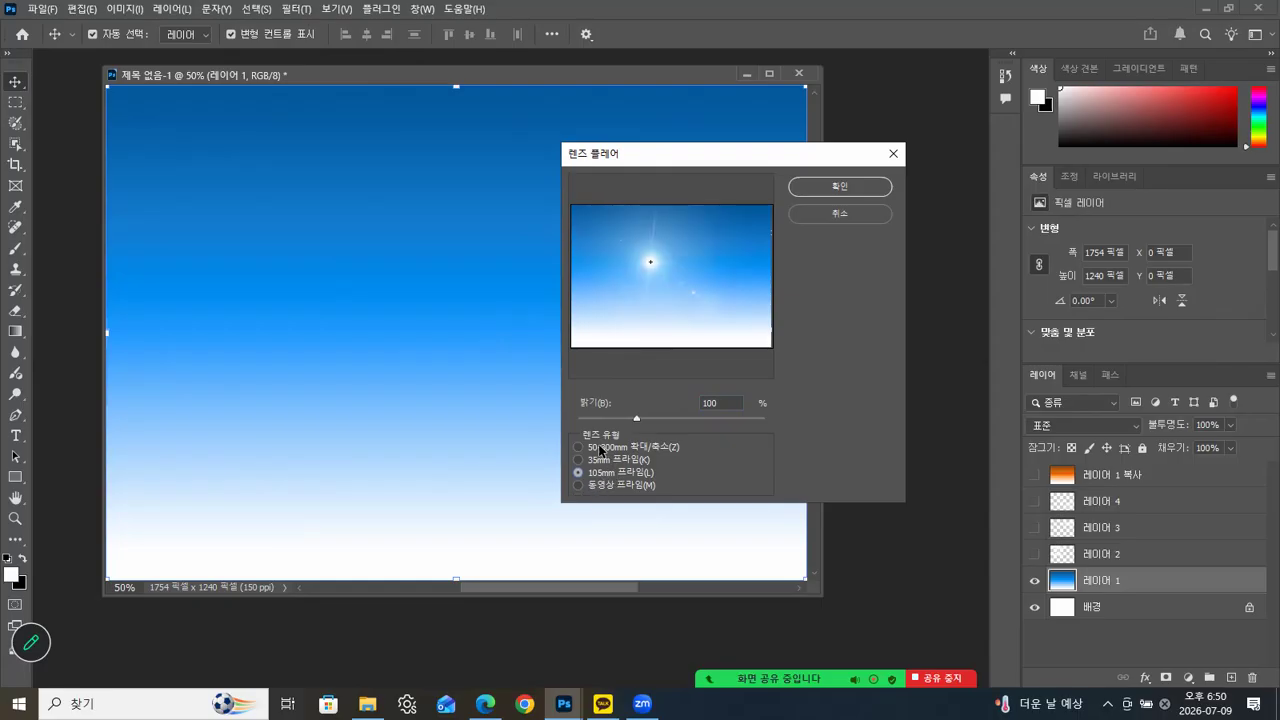
left_click(600, 448)
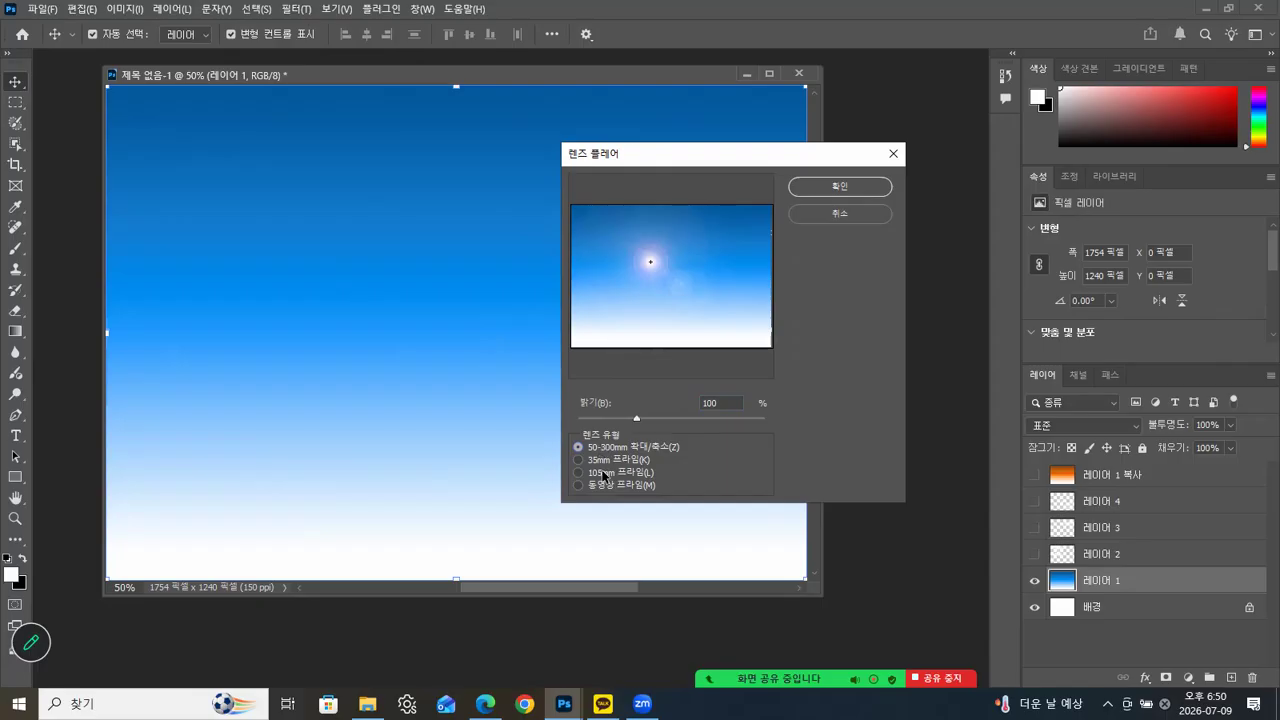
left_click(603, 474)
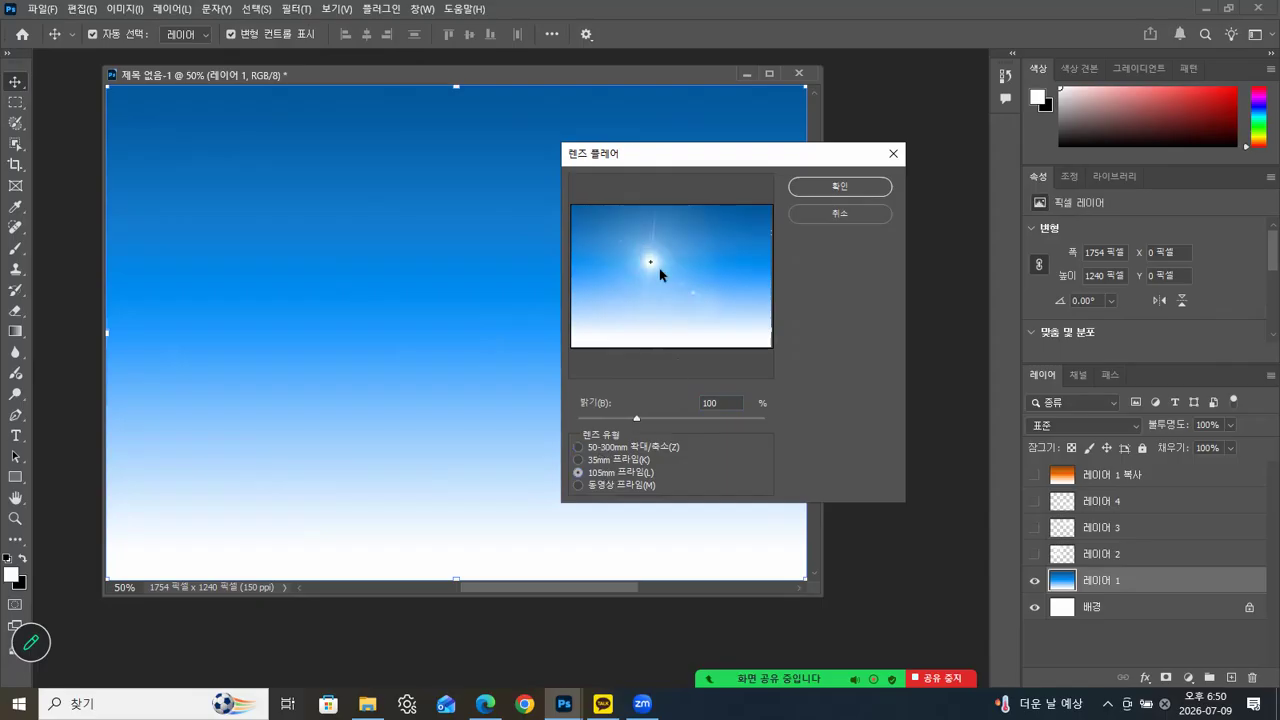
mouse_move(675, 274)
left_mouse_down()
mouse_move(623, 268)
mouse_move(621, 249)
mouse_move(706, 244)
mouse_move(623, 272)
mouse_move(672, 286)
mouse_move(617, 240)
mouse_move(680, 277)
mouse_move(675, 266)
left_mouse_up()
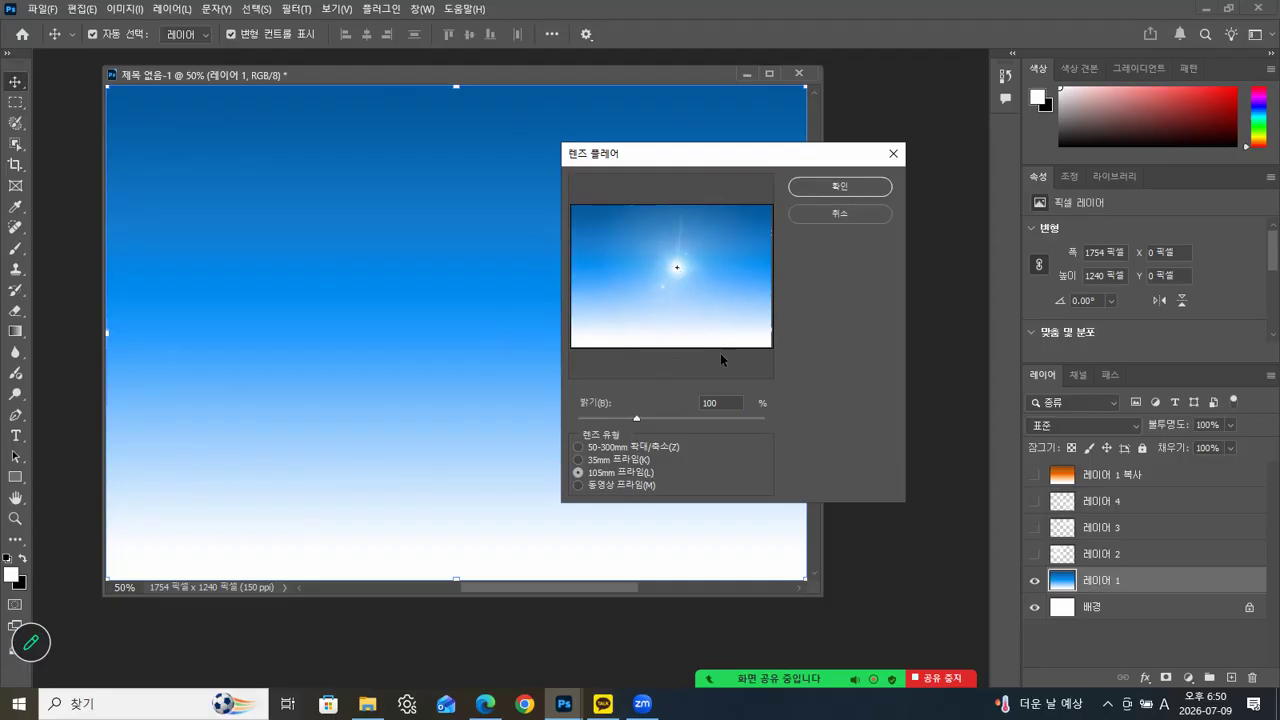
left_click(835, 186)
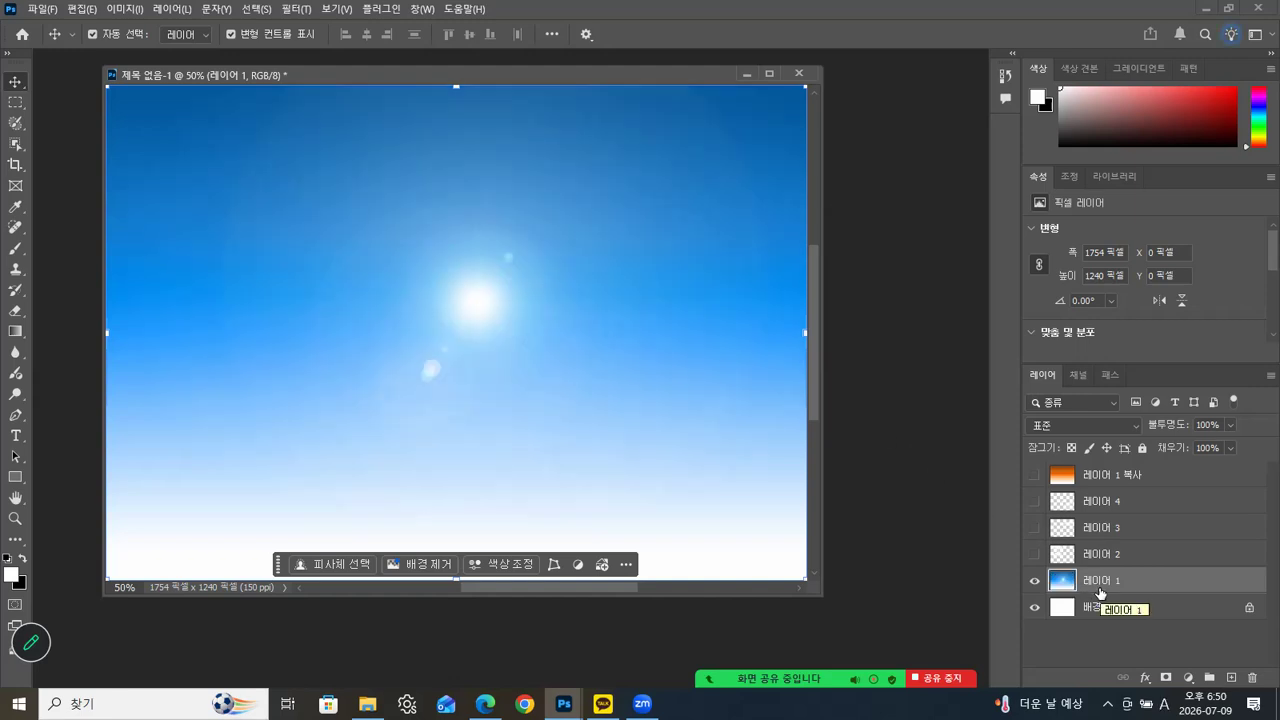
Step: Show 레이어 2, 레이어 3 and 레이어 4 again, and shift the 레이어 4 cloud slightly up and left over the flare's lower part
left_click(1034, 558)
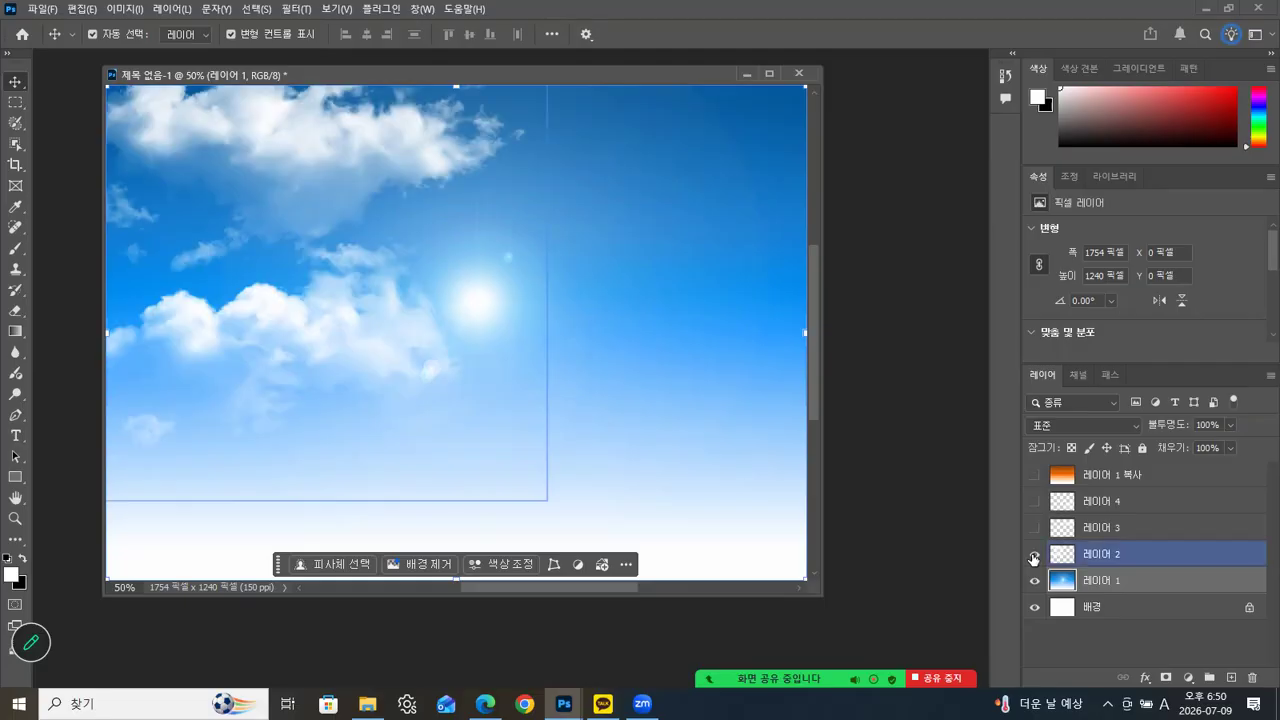
left_click(1035, 528)
left_click(1035, 501)
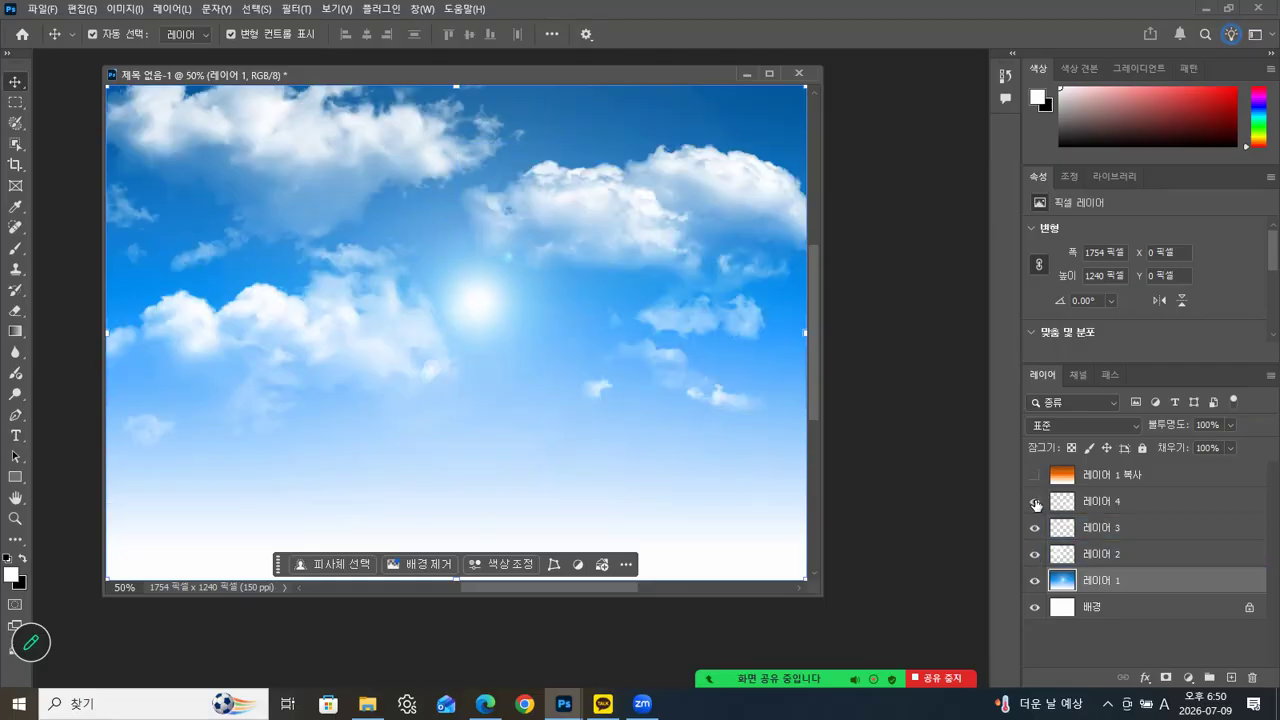
mouse_move(523, 347)
left_mouse_down()
mouse_move(533, 341)
mouse_move(461, 338)
mouse_move(503, 355)
mouse_move(512, 338)
left_mouse_up()
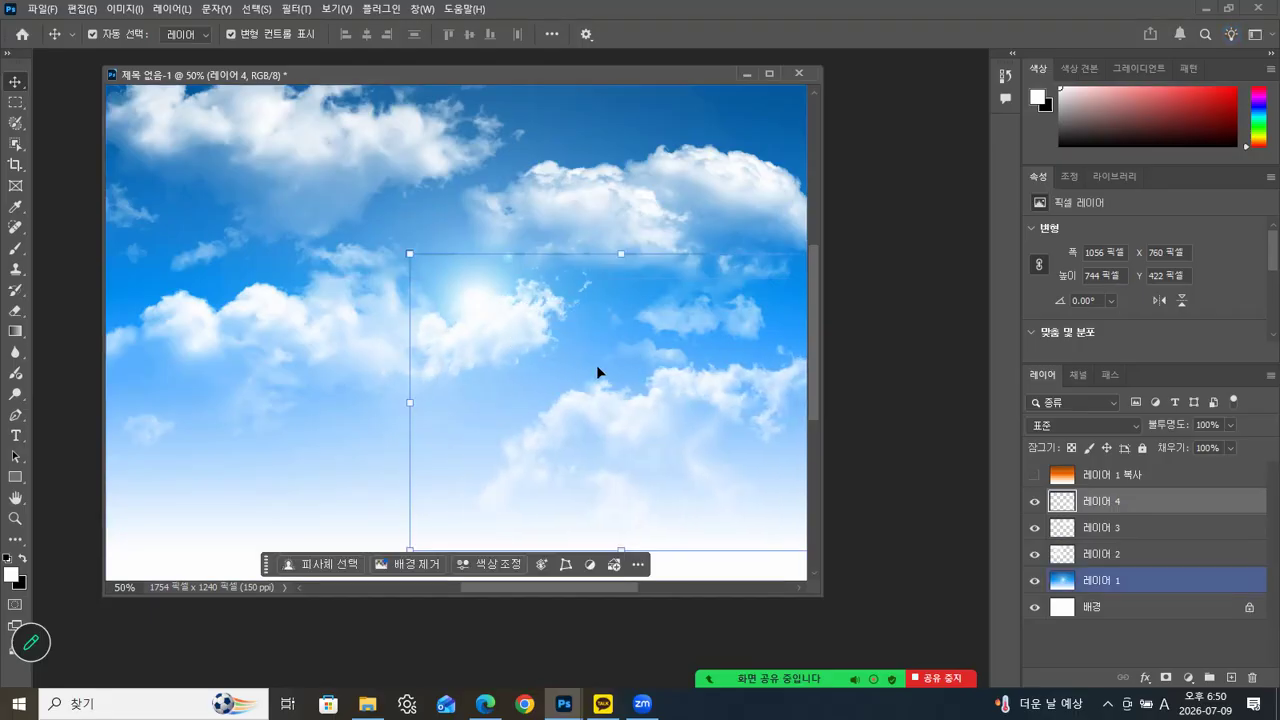
Step: Add a new layer above 레이어 4 and ready the Brush tool with black as the foreground colour
left_click(1231, 679)
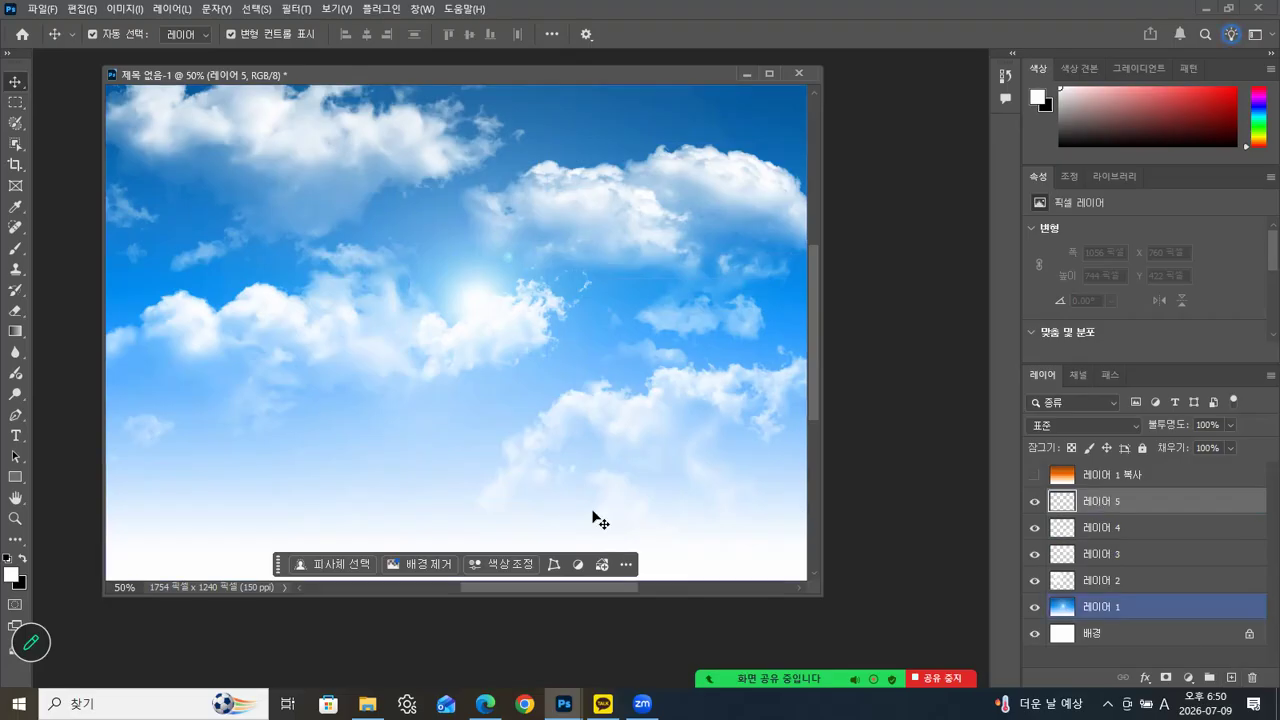
left_click(21, 559)
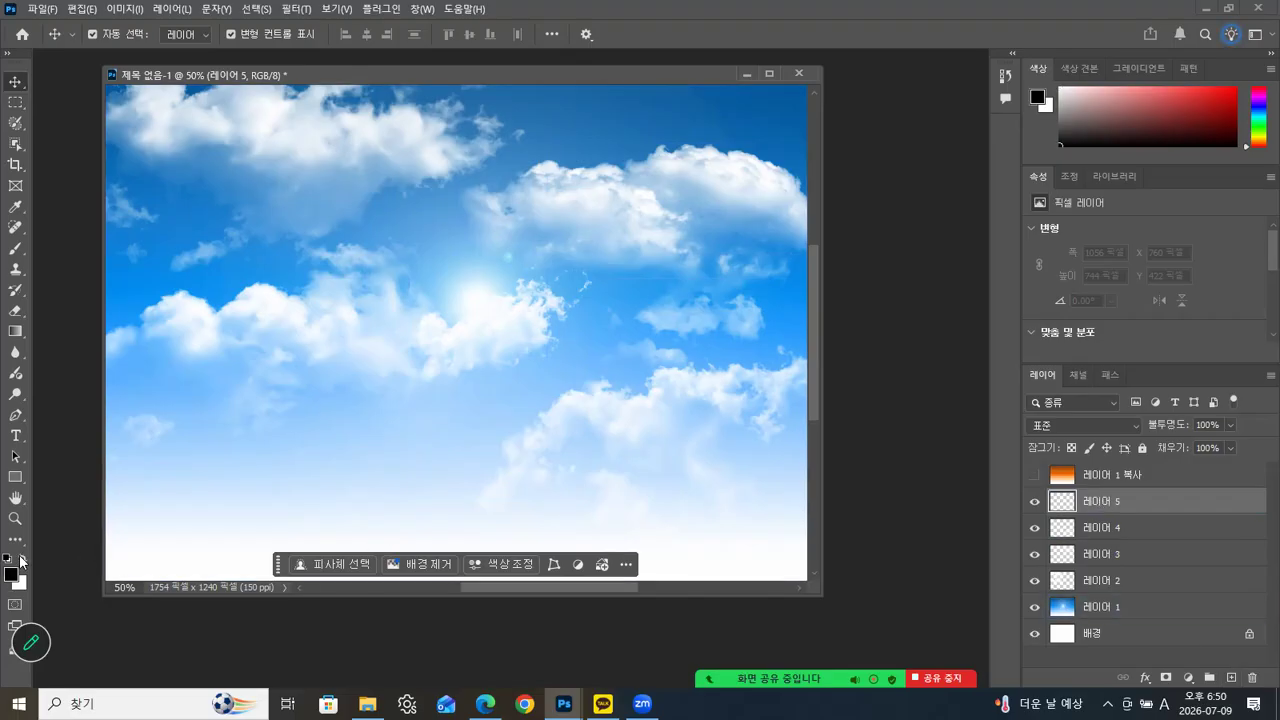
left_click(12, 252)
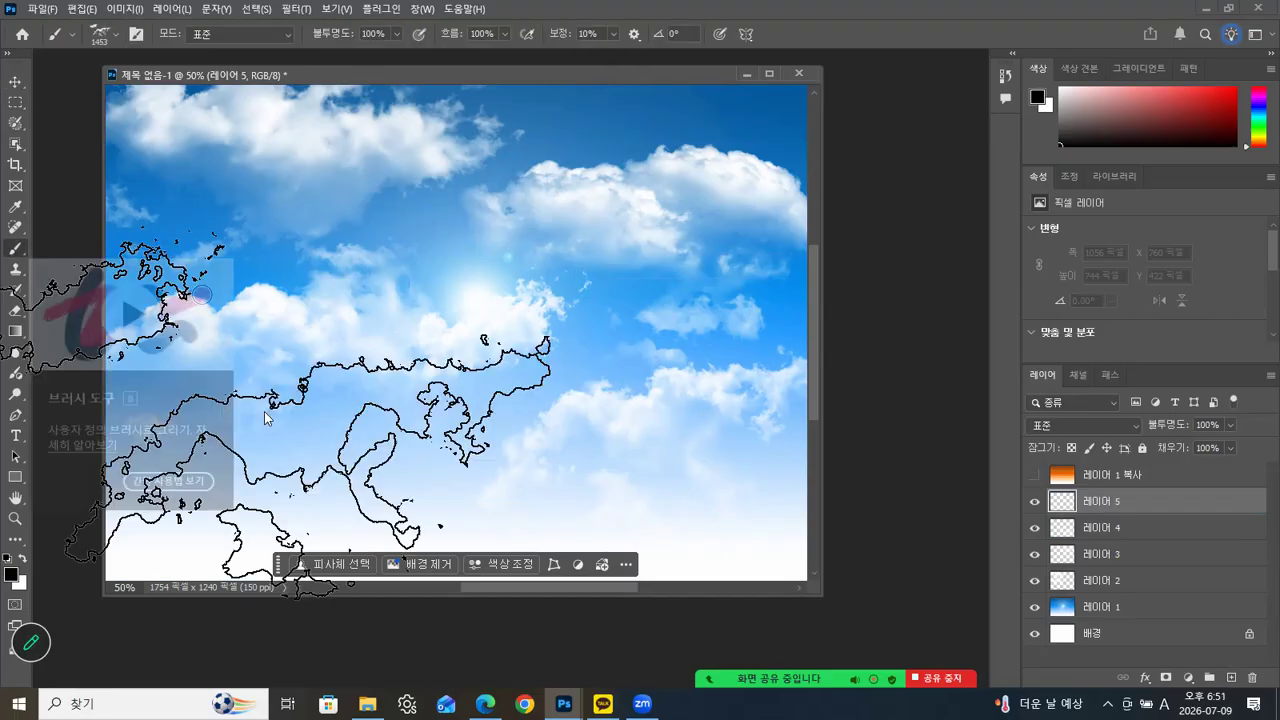
Step: Load conceptart_tree_brushes.abr from the ch05 folder into Photoshop and briefly check the cafe post listing the brush files and sites
left_click(367, 704)
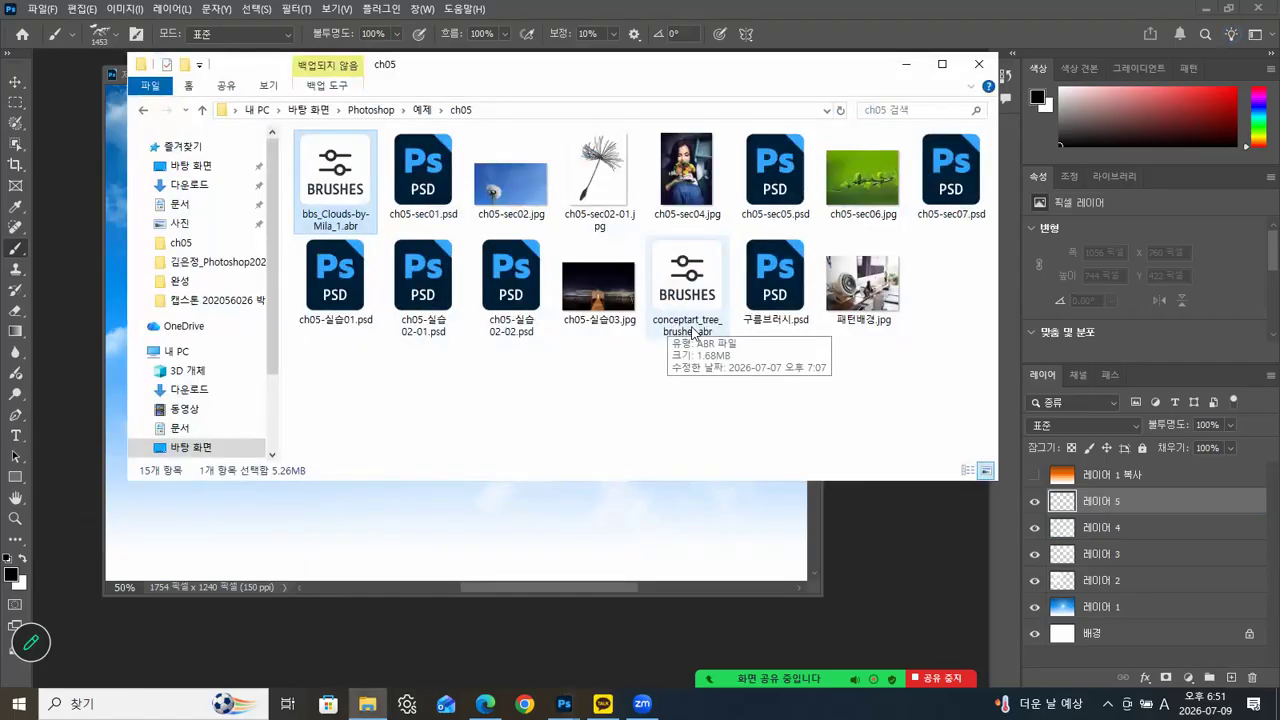
left_click(688, 278)
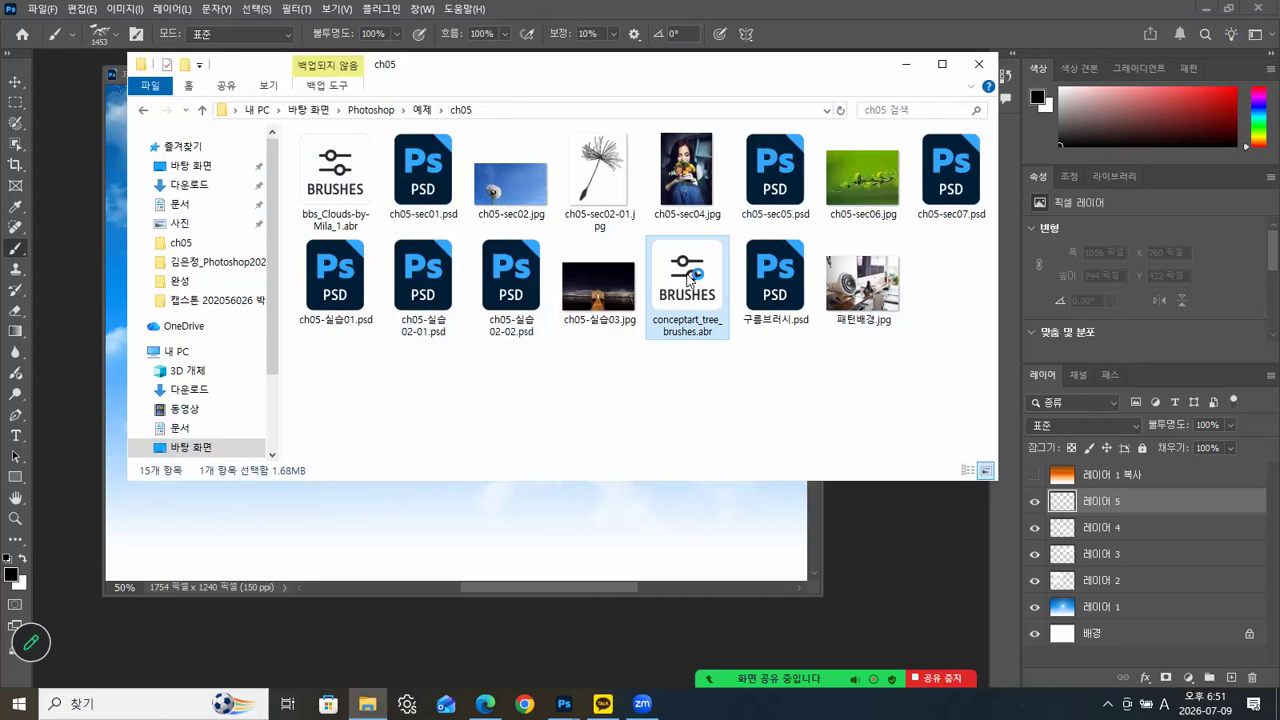
double_click(688, 280)
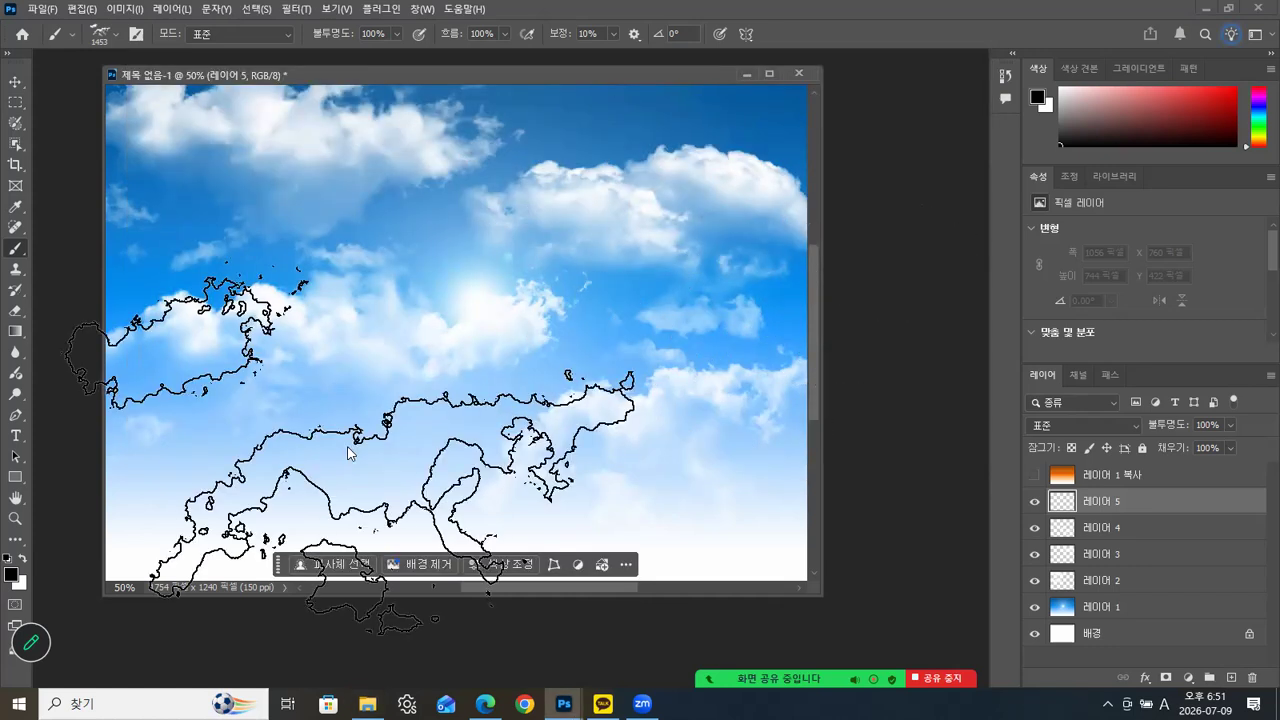
left_click(485, 703)
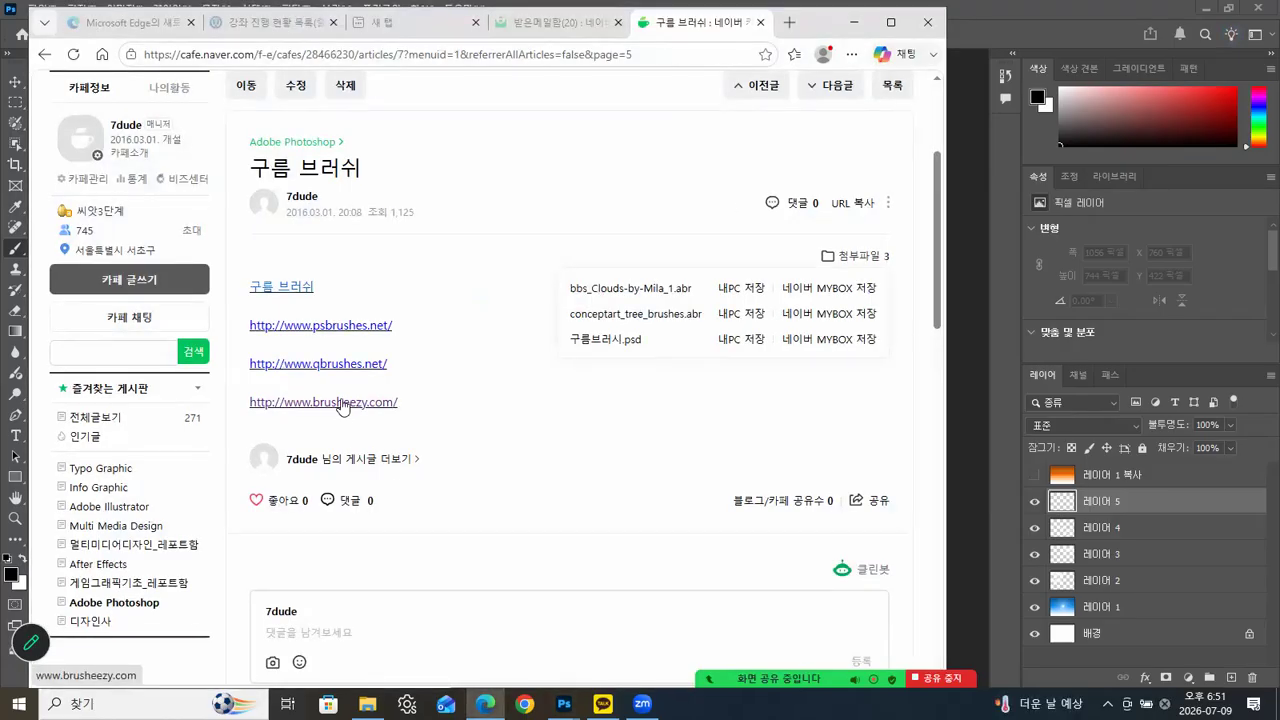
left_click(853, 24)
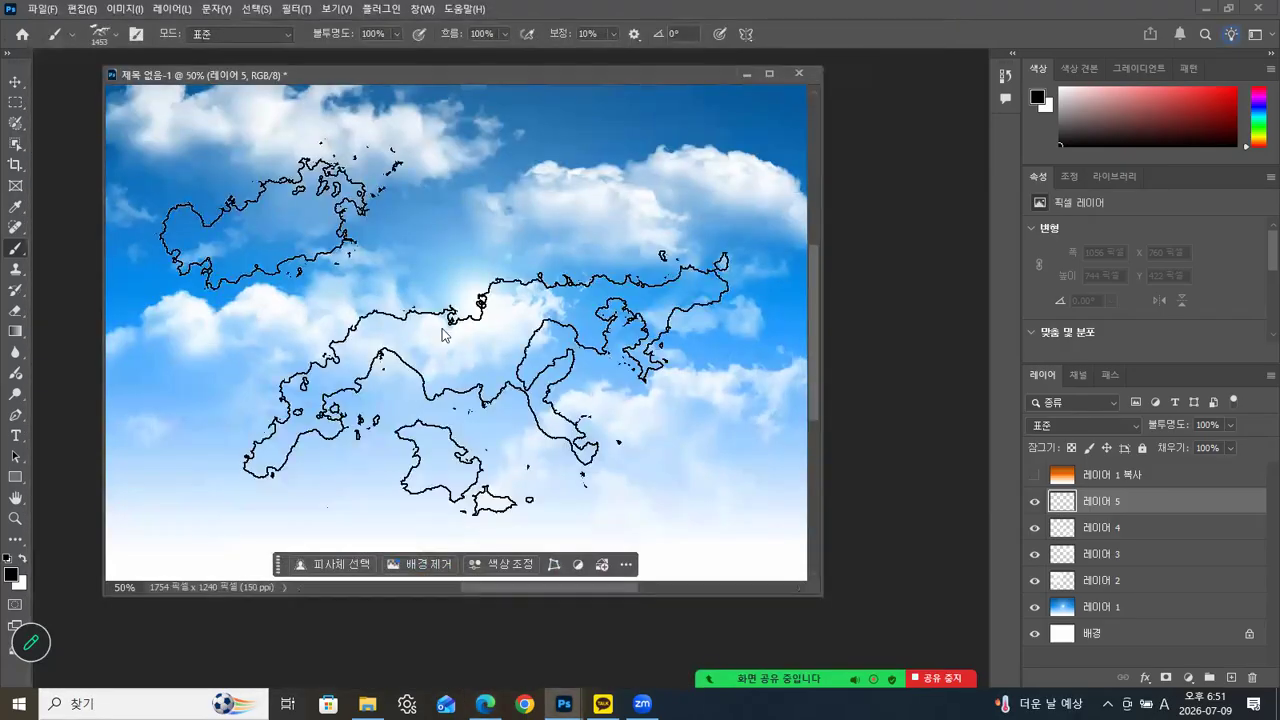
Step: Choose Tree Brush 1 from the conceptart_tree_brushes set at 1000 px and stamp a black tree at the canvas's lower centre on 레이어 5
left_click(115, 35)
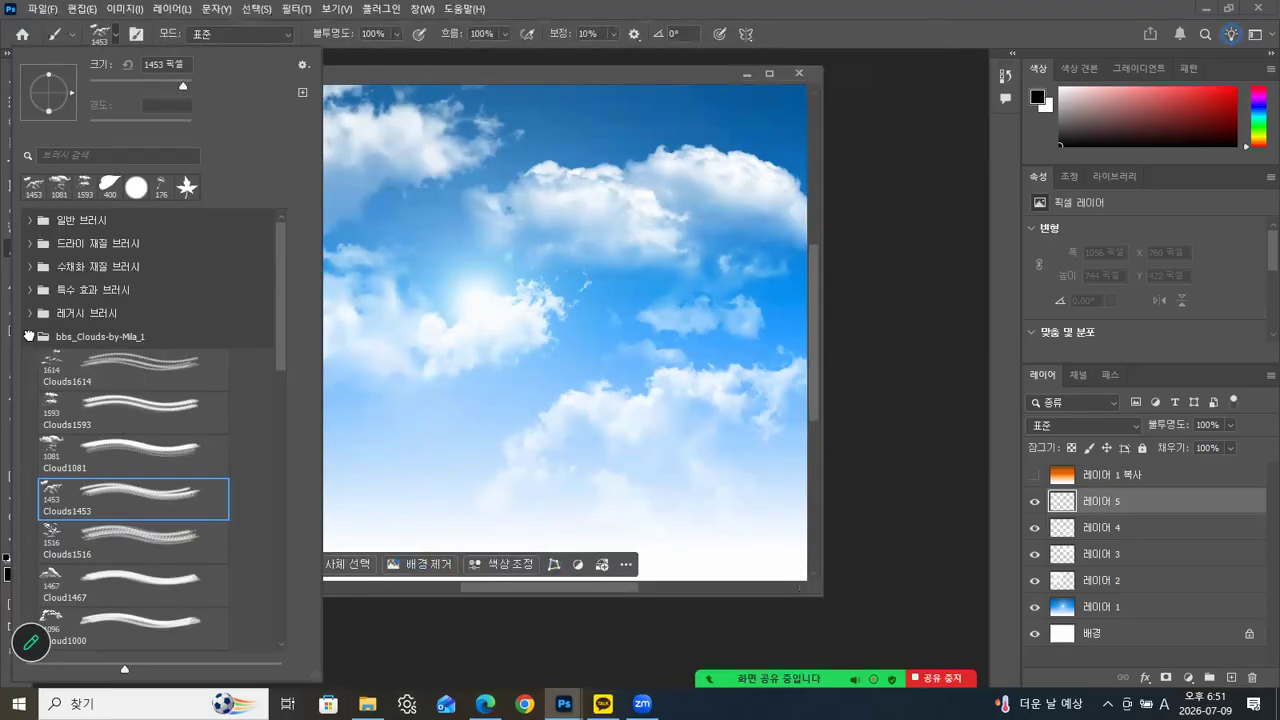
left_click(29, 336)
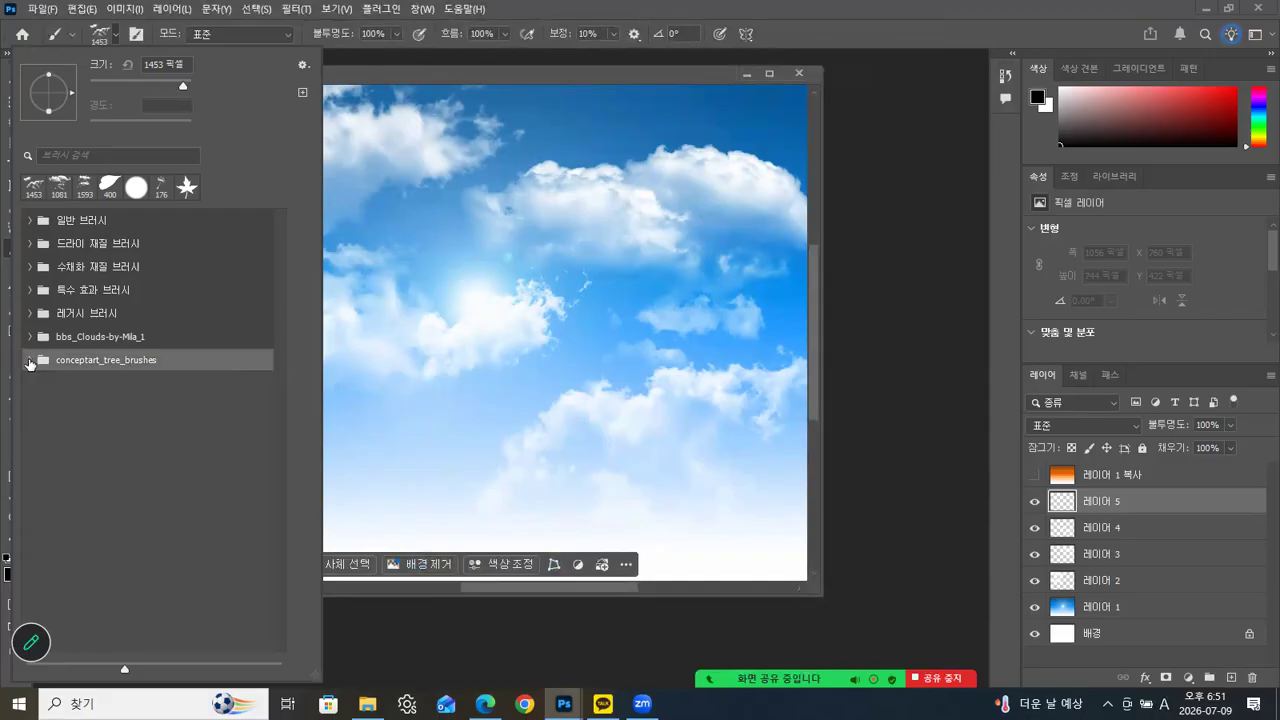
left_click(32, 359)
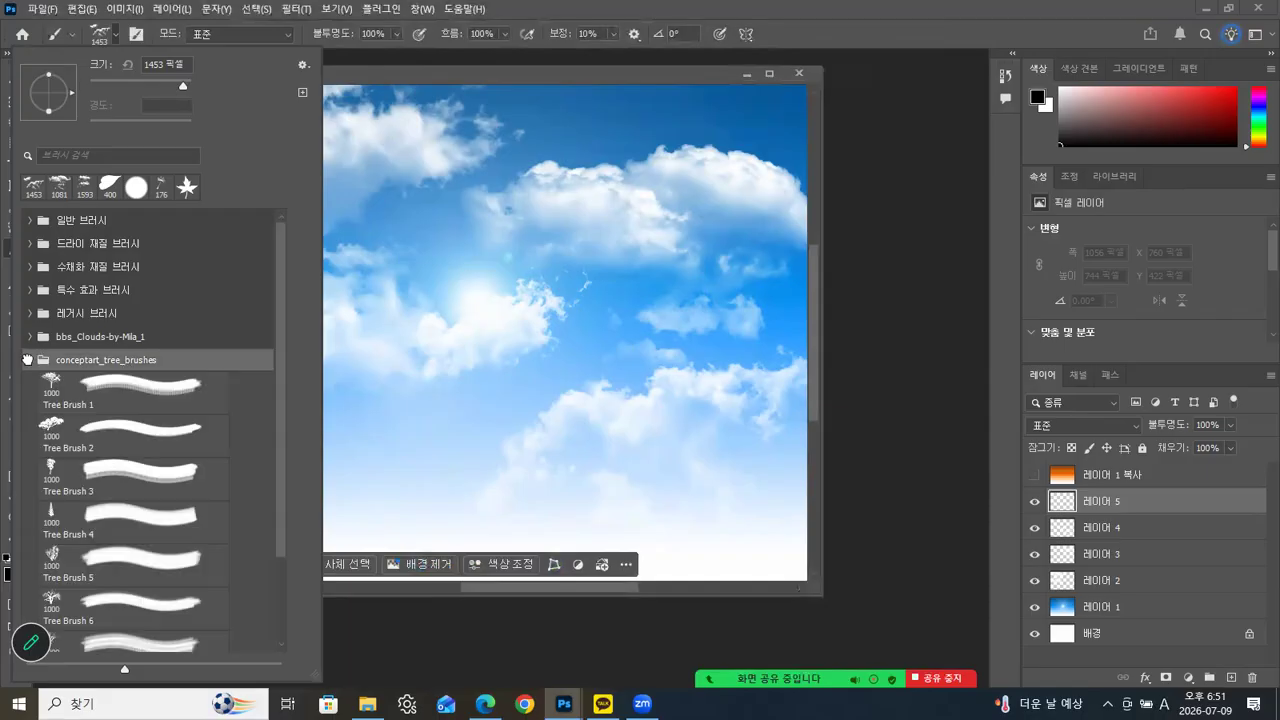
left_click(138, 388)
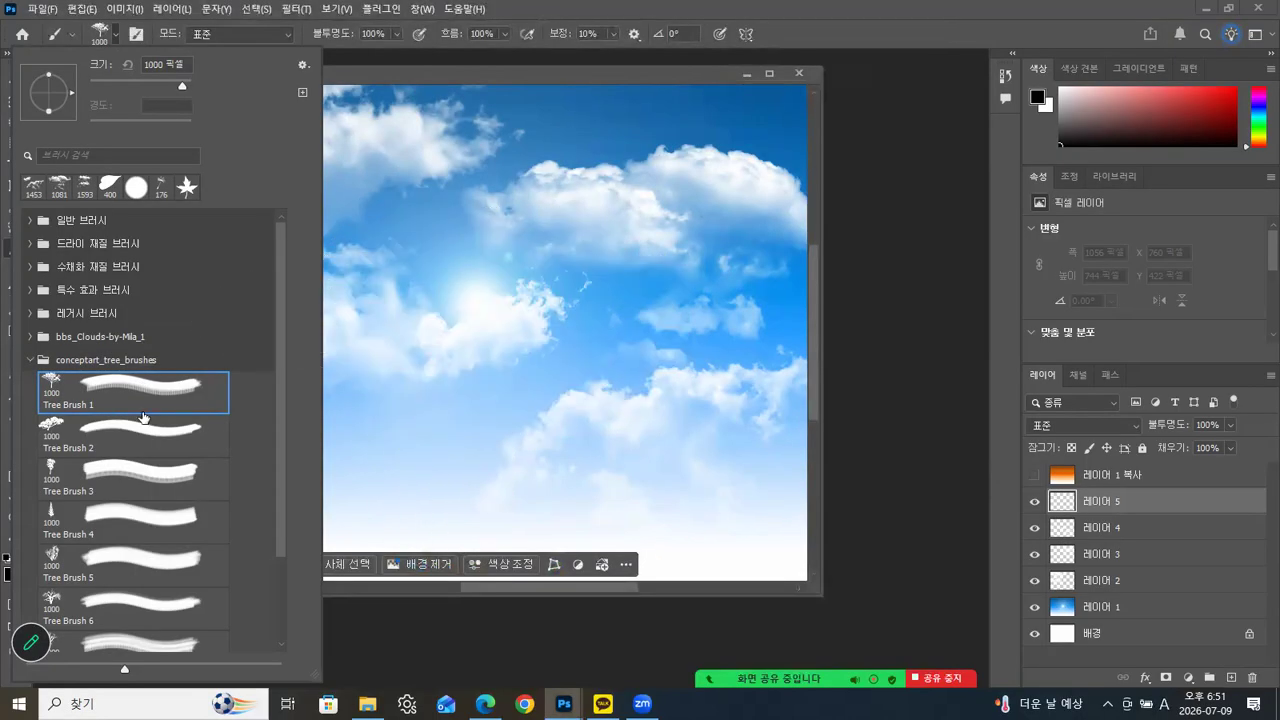
left_click(494, 72)
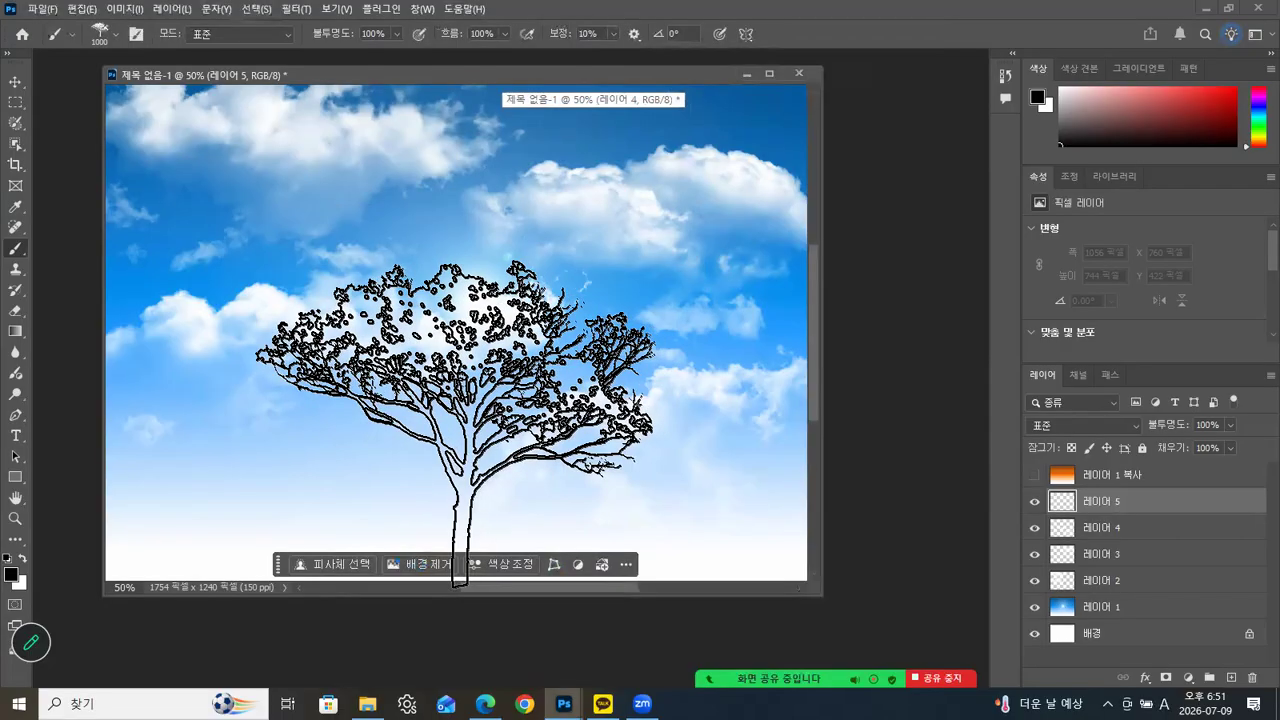
left_click(452, 430)
Step: Switch to the Move tool and hide the contextual task bar covering the tree trunk
left_click(15, 81)
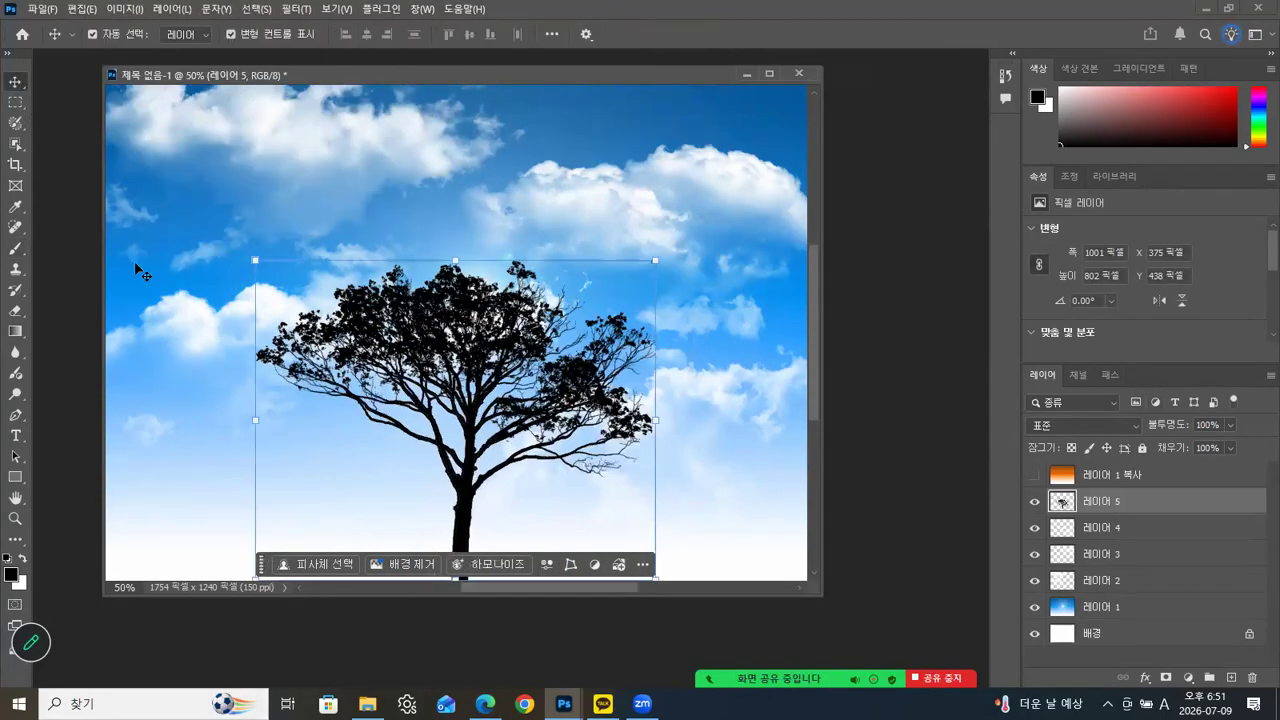
left_click(643, 566)
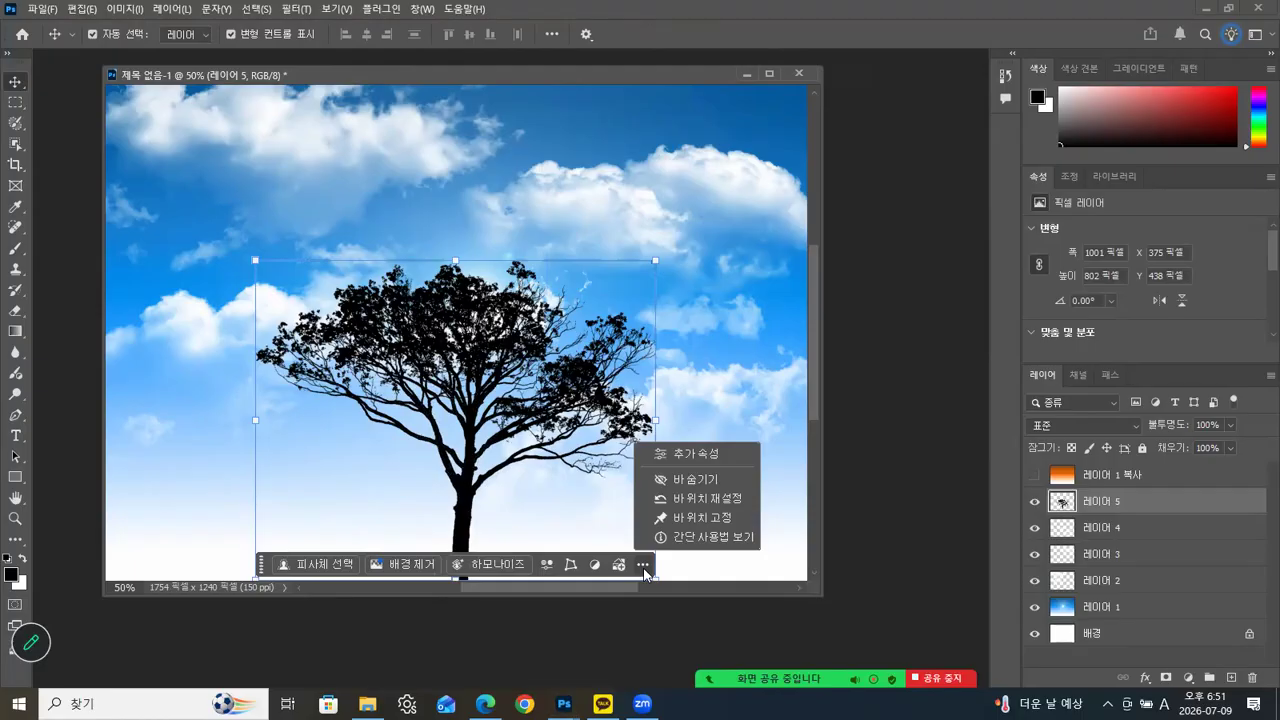
left_click(694, 479)
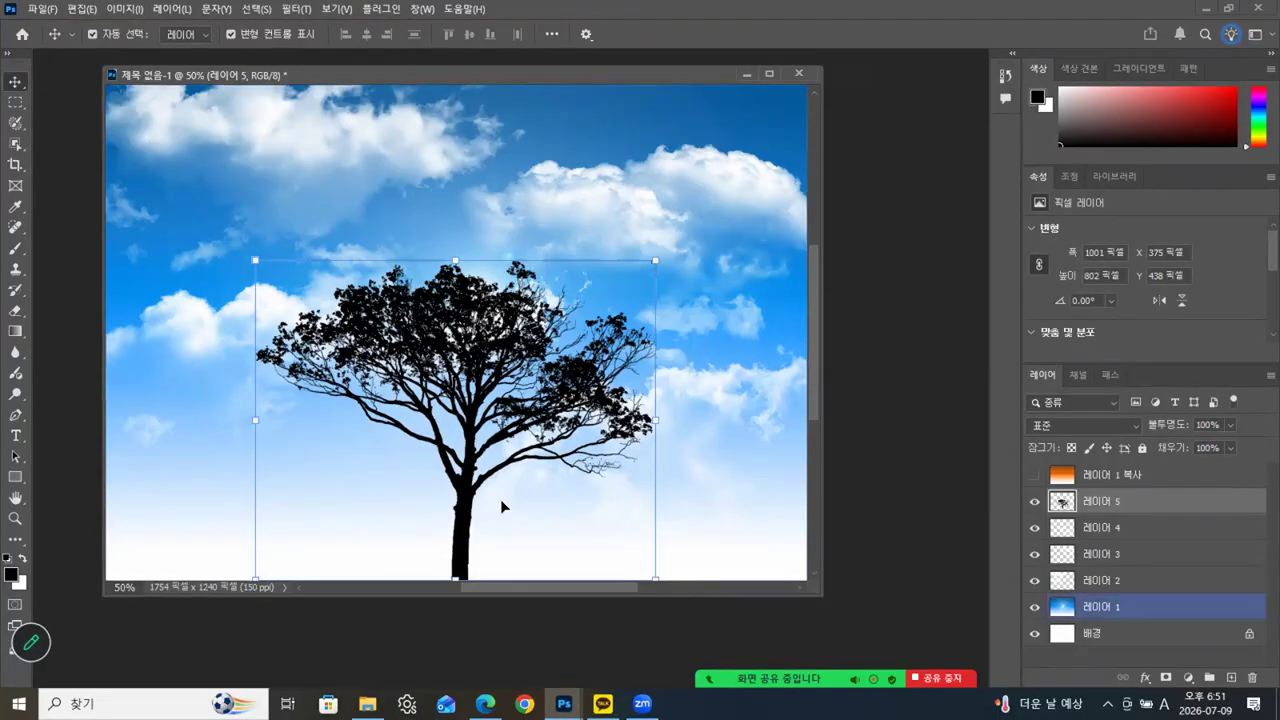
Step: Add a new layer above 레이어 5 and choose Tree Brush 4 from the conceptart_tree_brushes set for the Brush tool
left_click(1231, 678)
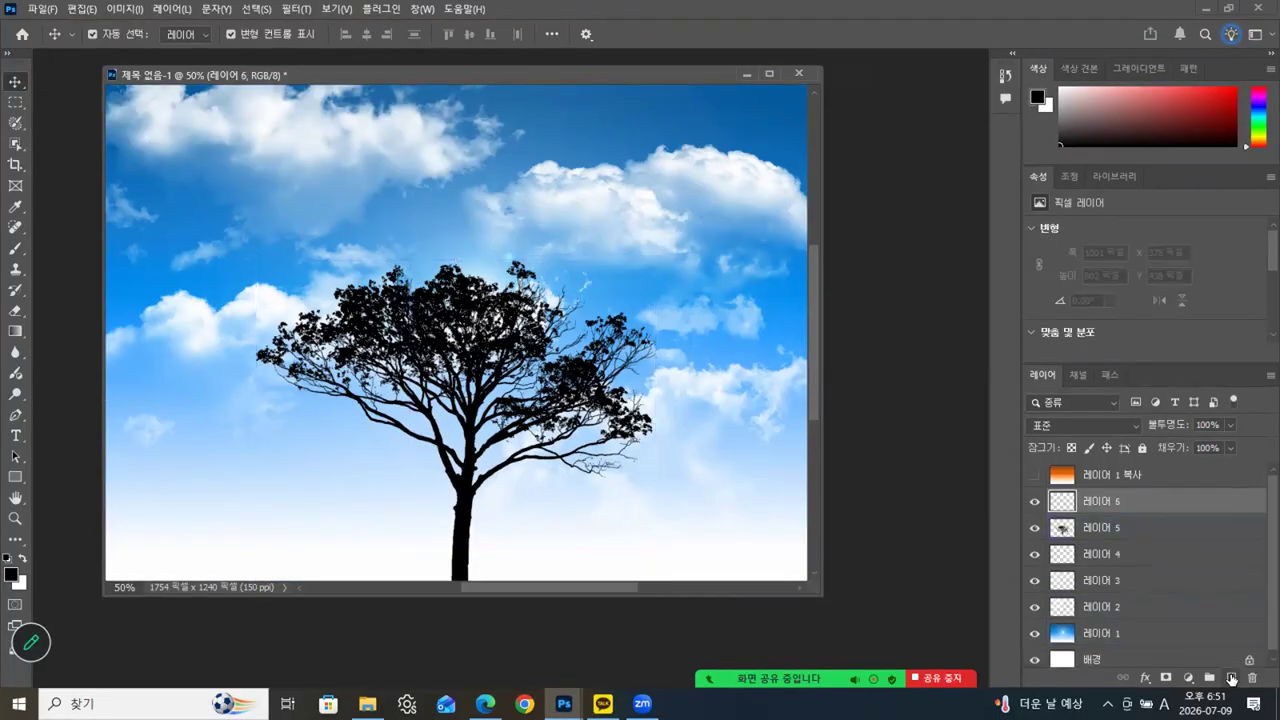
left_click(18, 248)
left_click(114, 36)
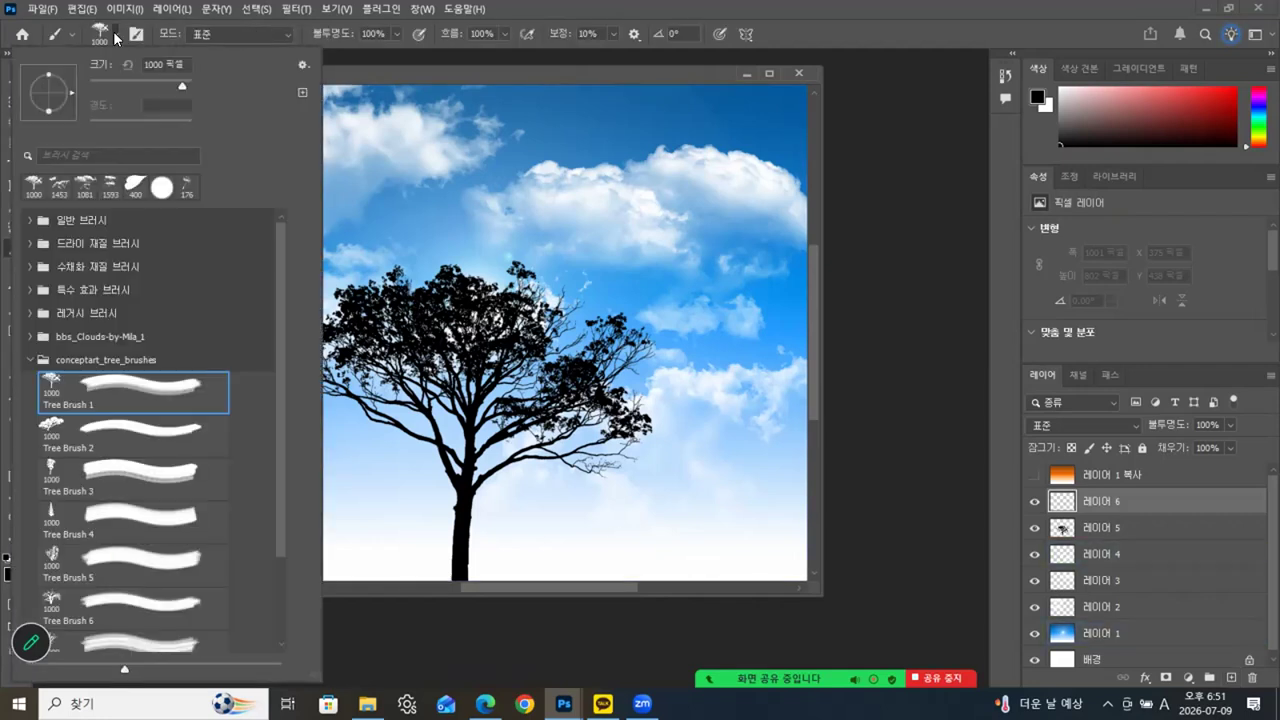
left_click(120, 522)
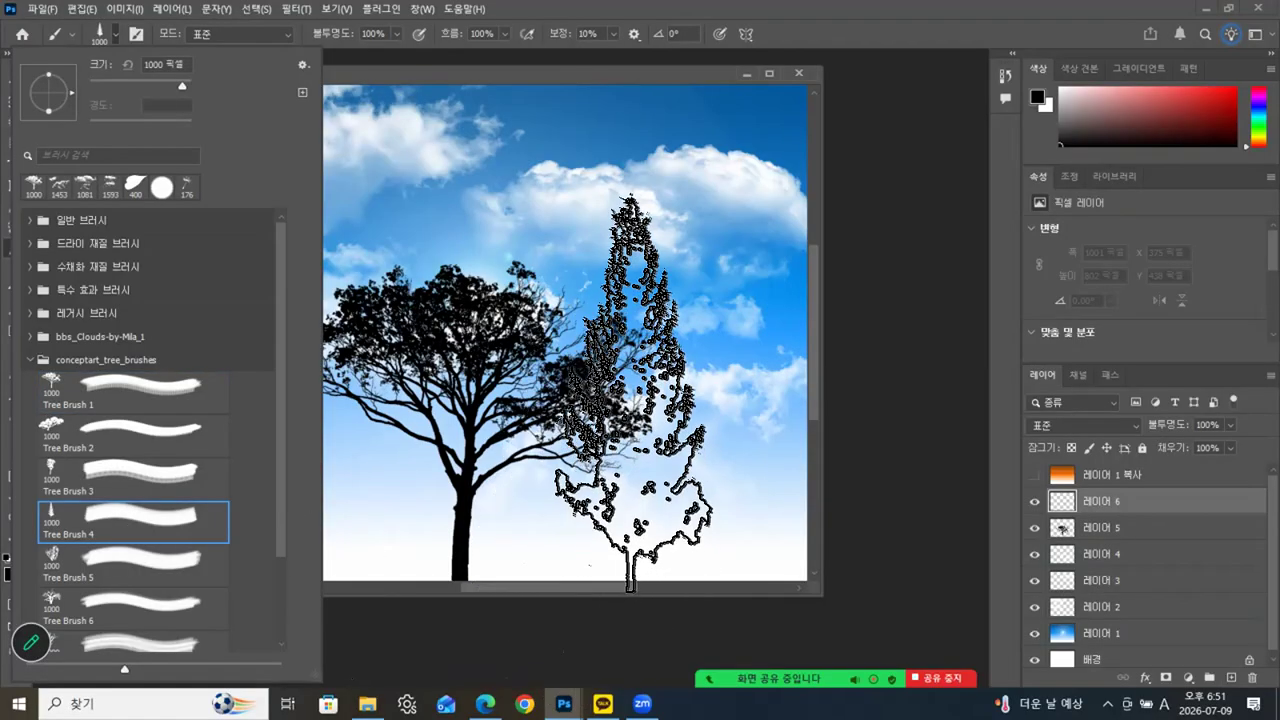
left_click(598, 86)
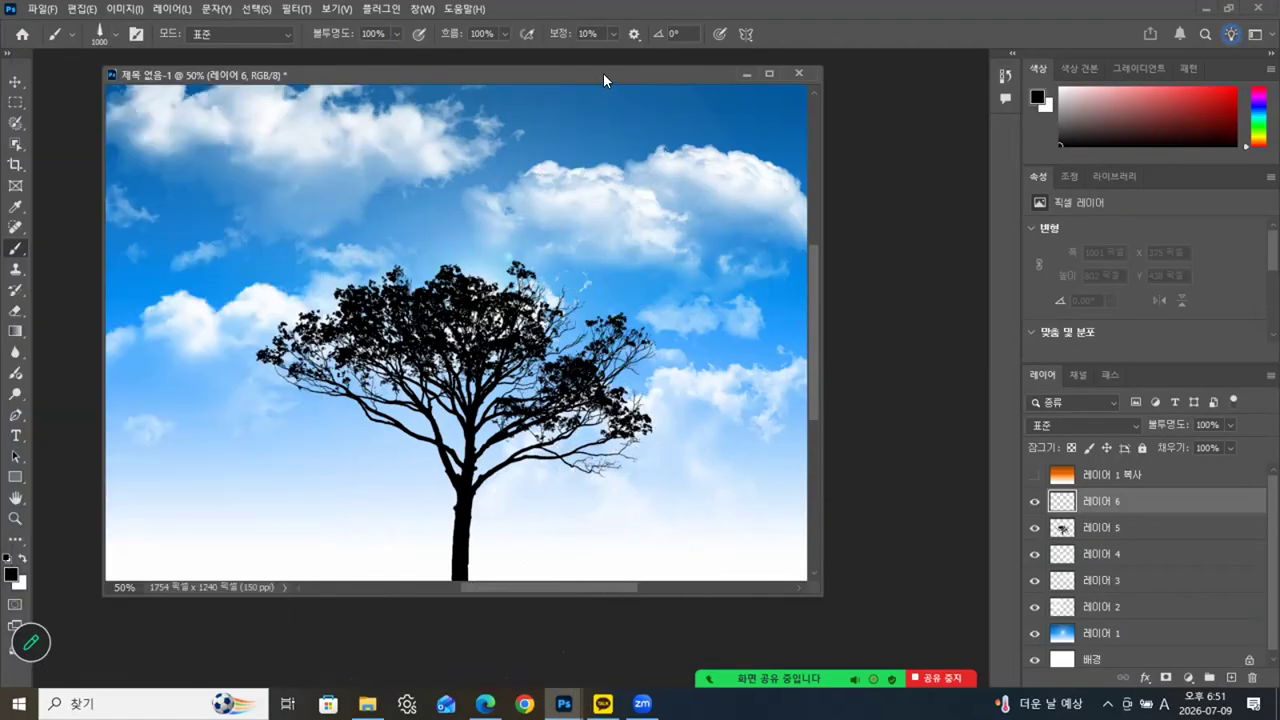
Step: Stamp a 300 px conifer just left of the large tree's trunk and a 200 px conifer to its right on 레이어 6
key("bracketleft")
key("bracketleft")
key("bracketleft")
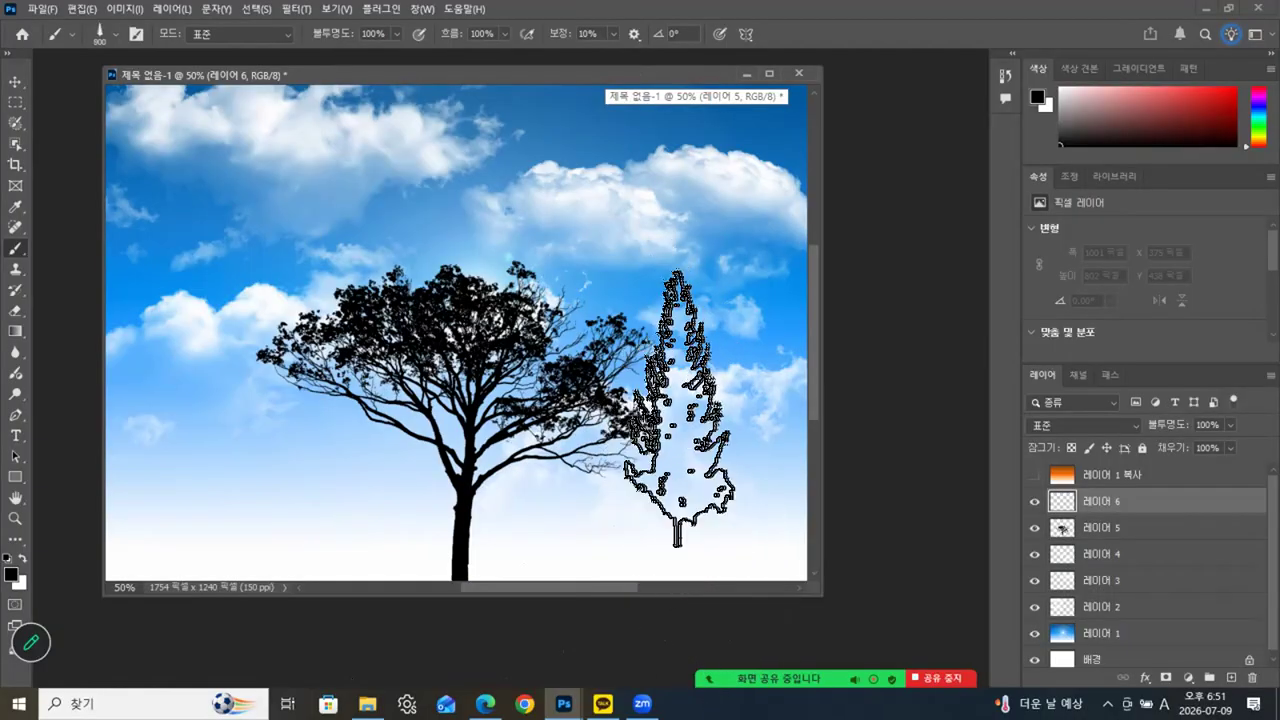
key("bracketleft")
key("bracketleft")
key("bracketleft")
key("bracketleft")
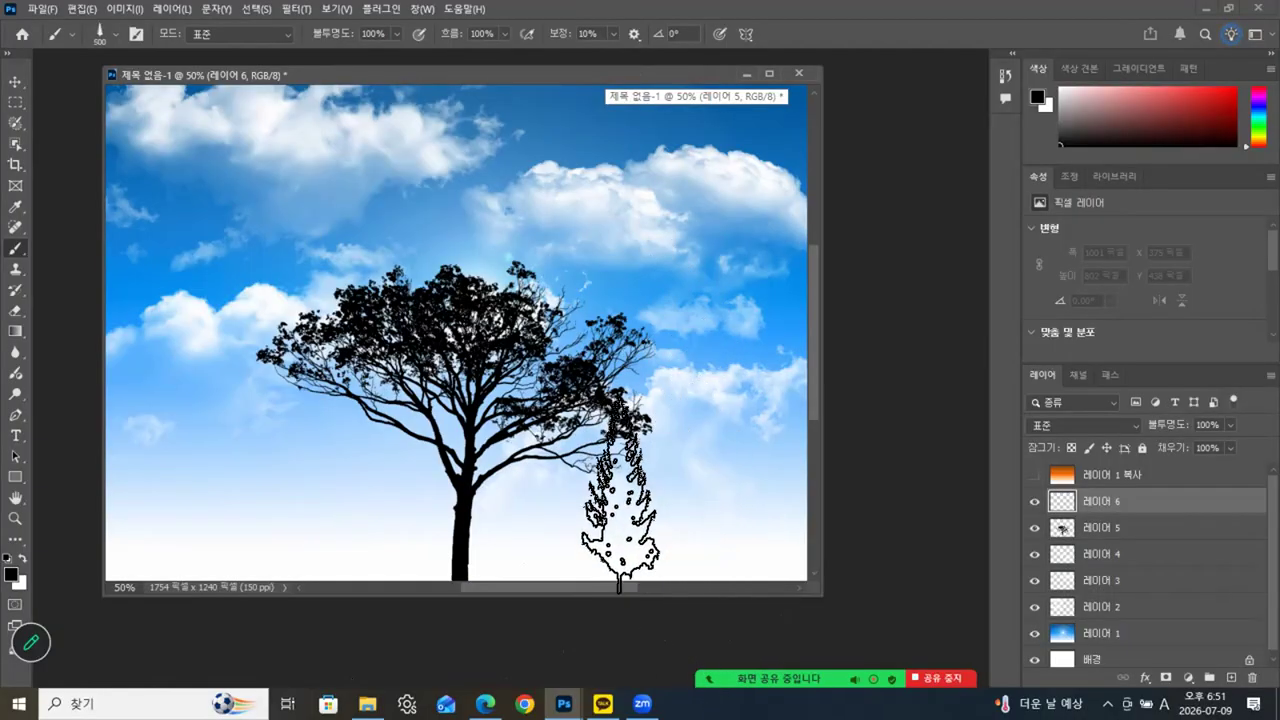
left_click(372, 523)
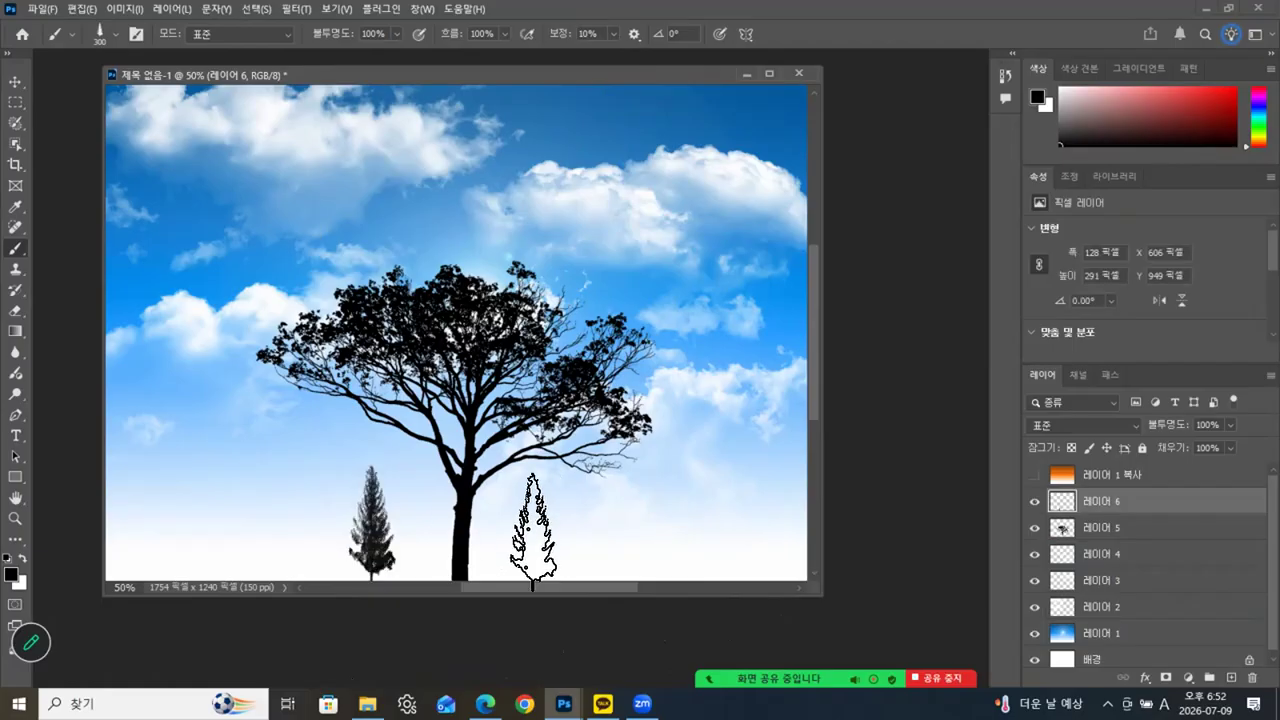
key("bracketleft")
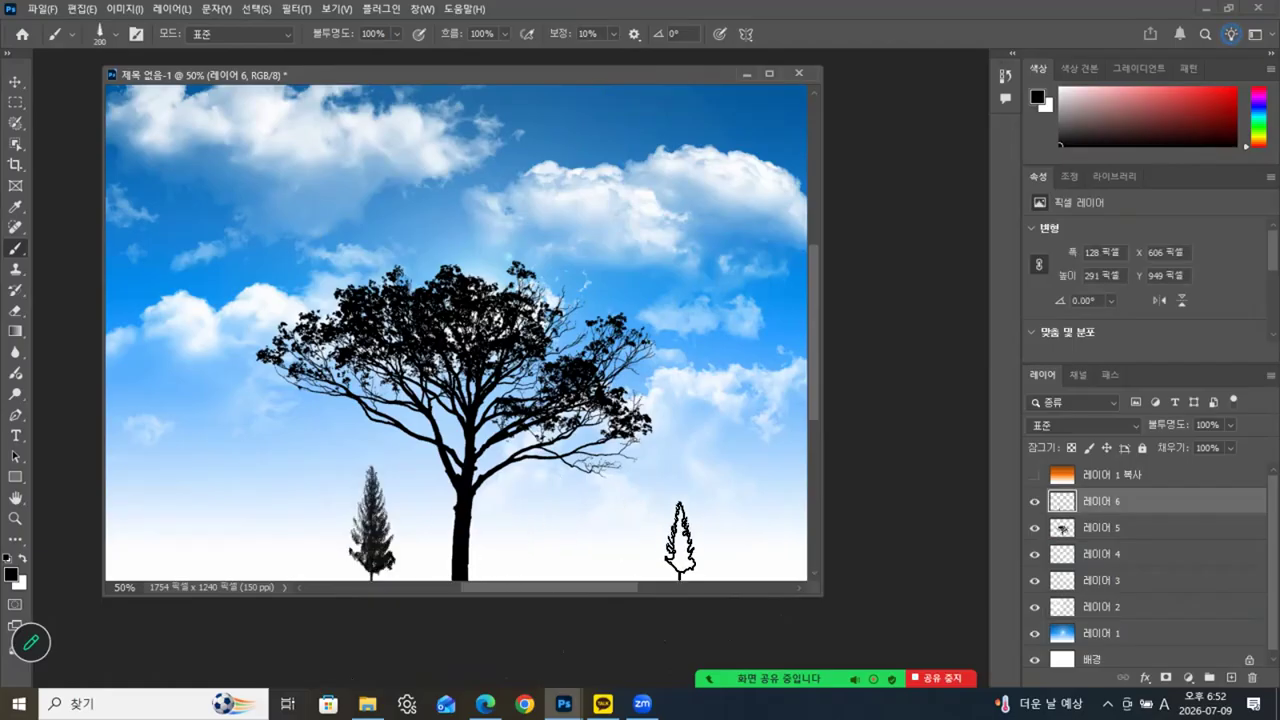
left_click(680, 541)
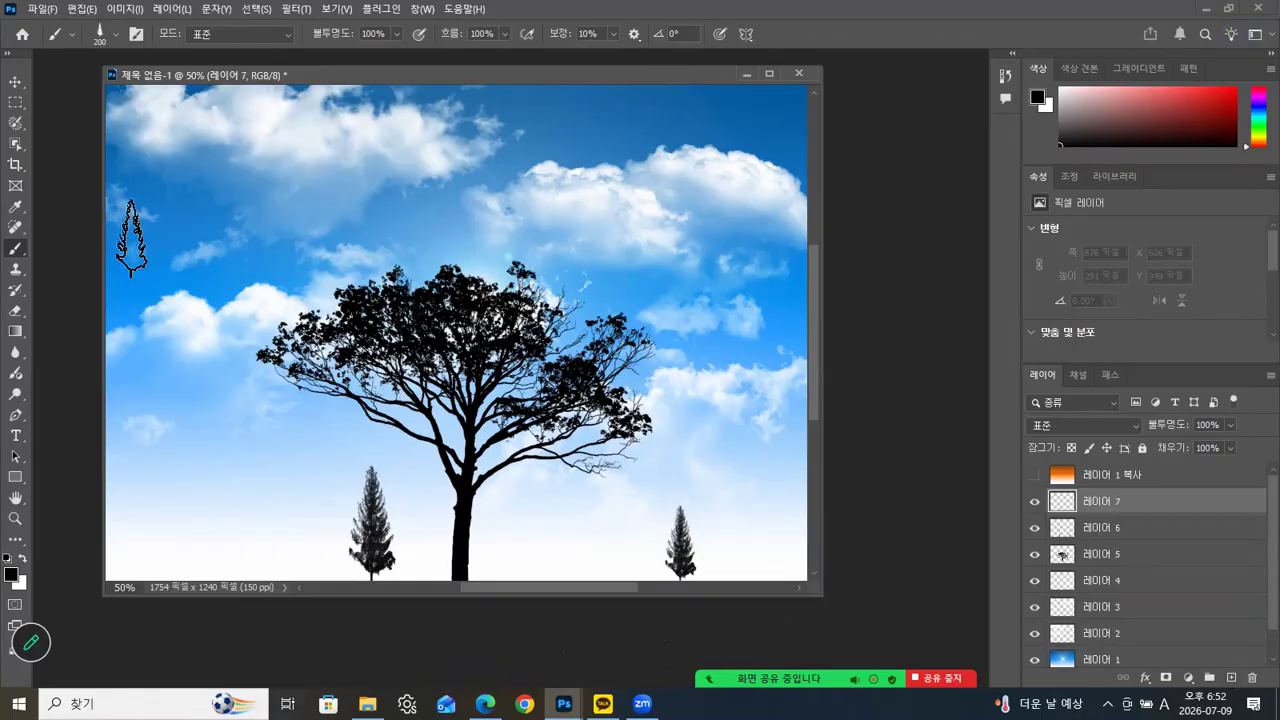
Step: Choose Tree Brush 6 at 500 px and stamp a bare tree in the canvas's lower-left area on 레이어 7
left_click(116, 35)
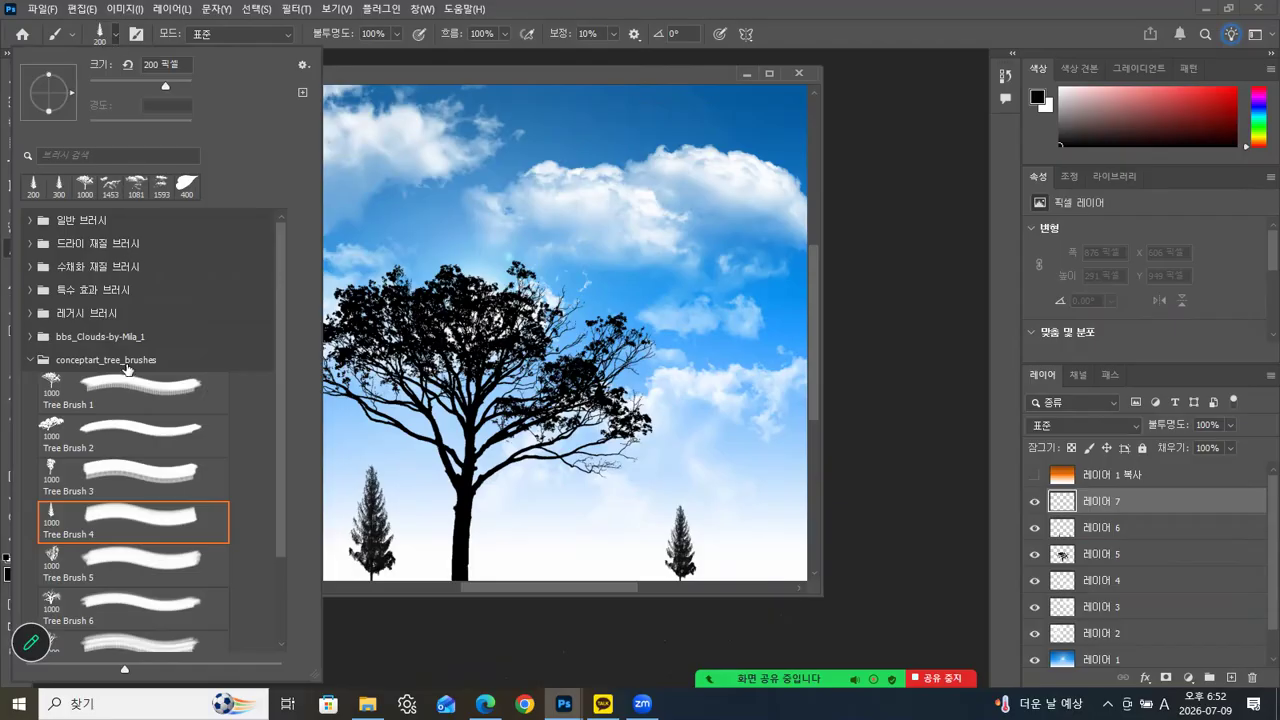
left_click(92, 600)
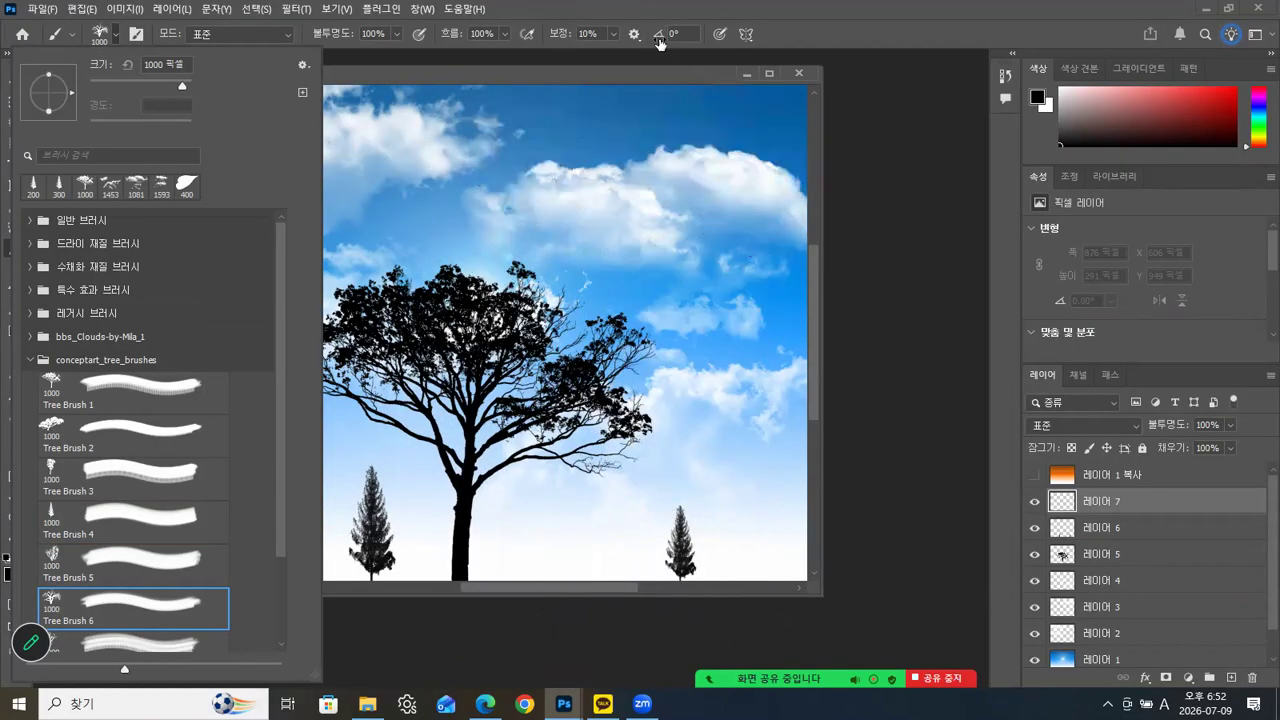
left_click(654, 69)
key("bracketleft")
key("bracketleft")
key("bracketleft")
key("bracketleft")
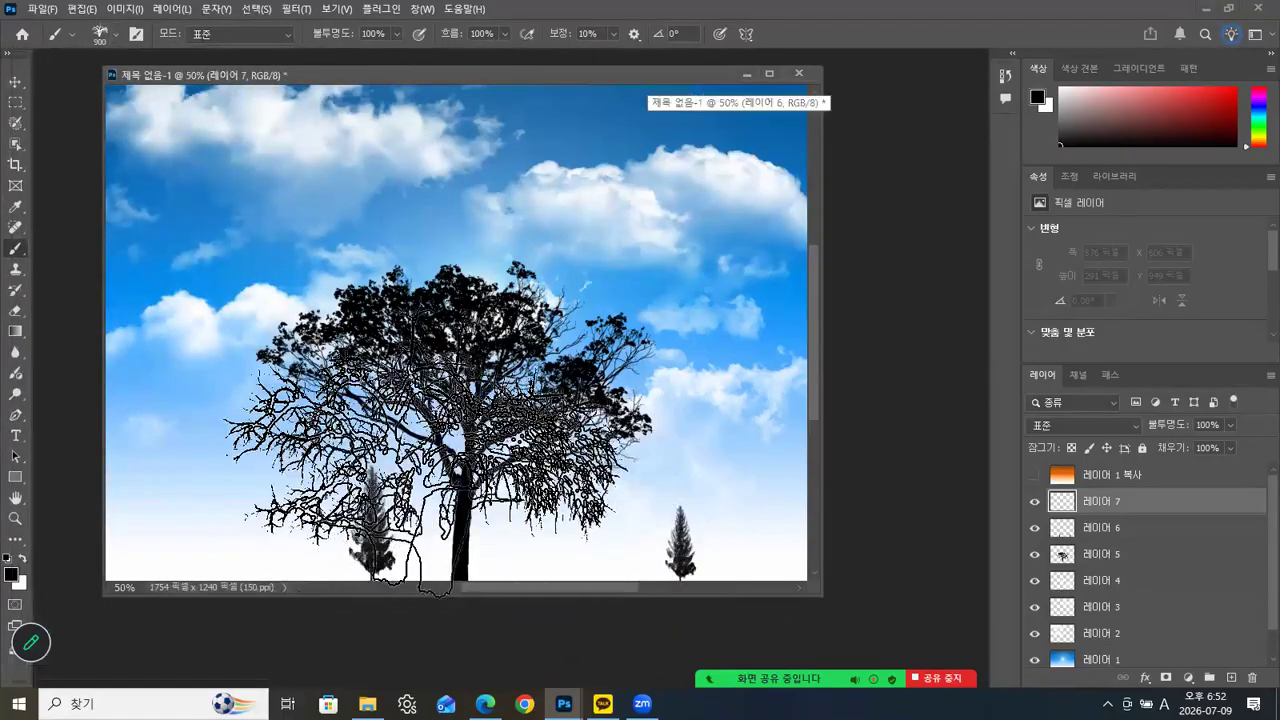
key("bracketleft")
key("bracketleft")
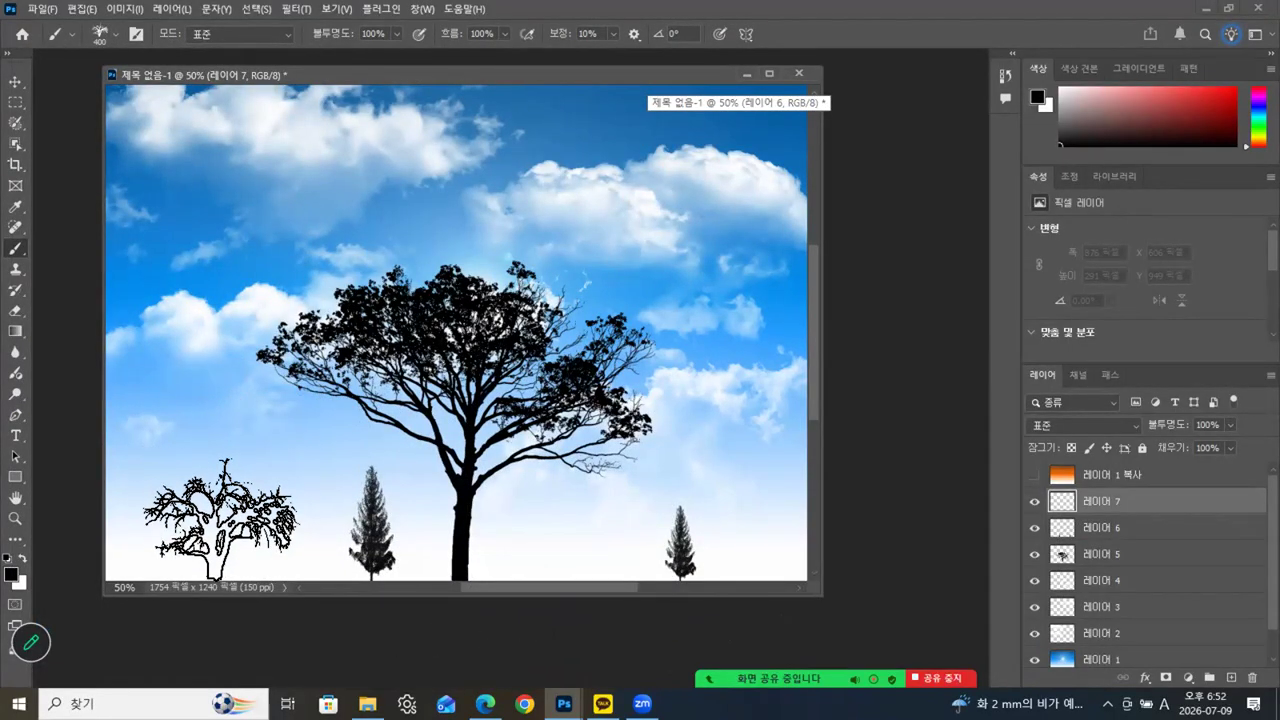
key("bracketright")
left_click(221, 505)
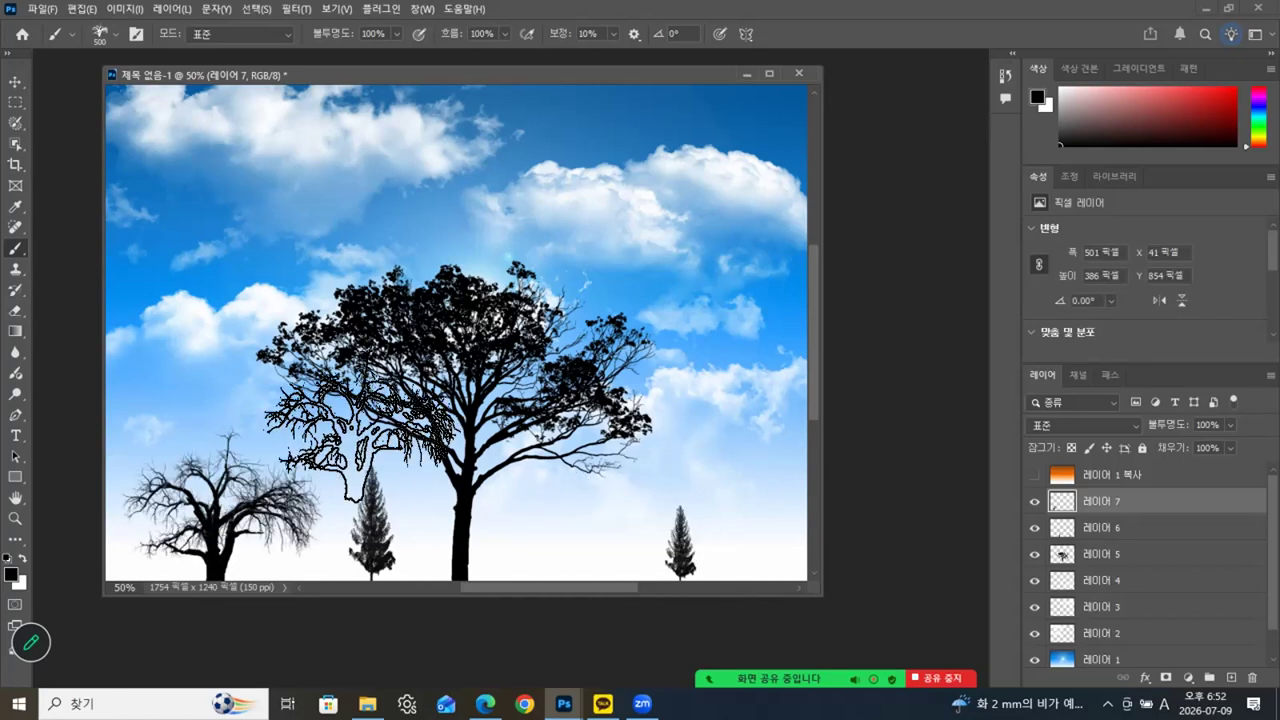
Step: Choose Tree Brush 7 at 250 px and stamp a small bare tree between the large tree's trunk and the right conifer
left_click(118, 38)
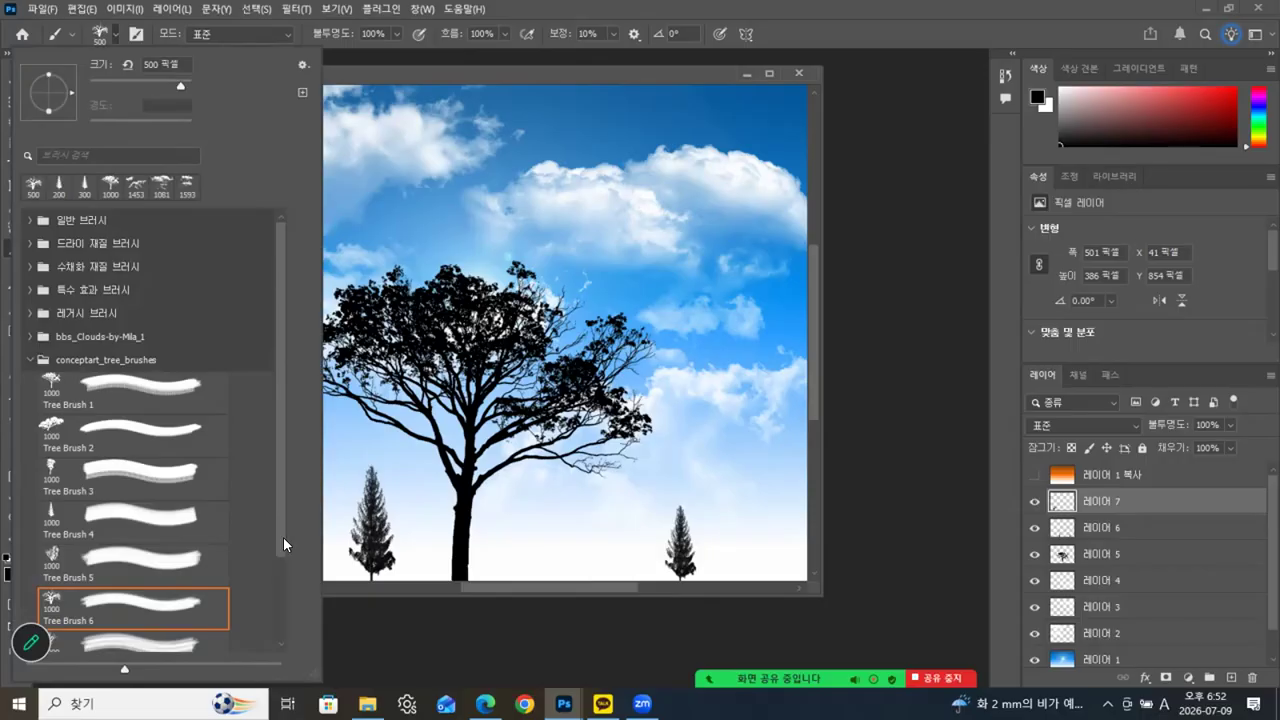
scroll(281, 568, "down", 3)
left_click(172, 540)
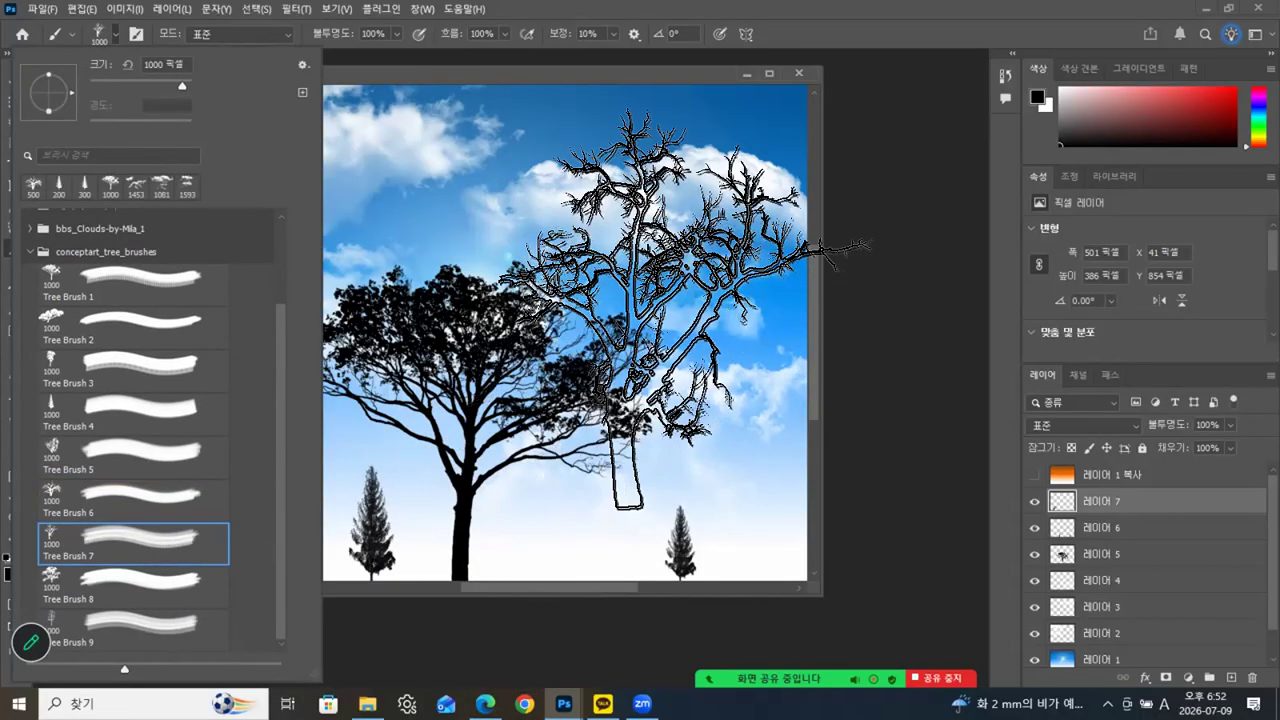
left_click(645, 63)
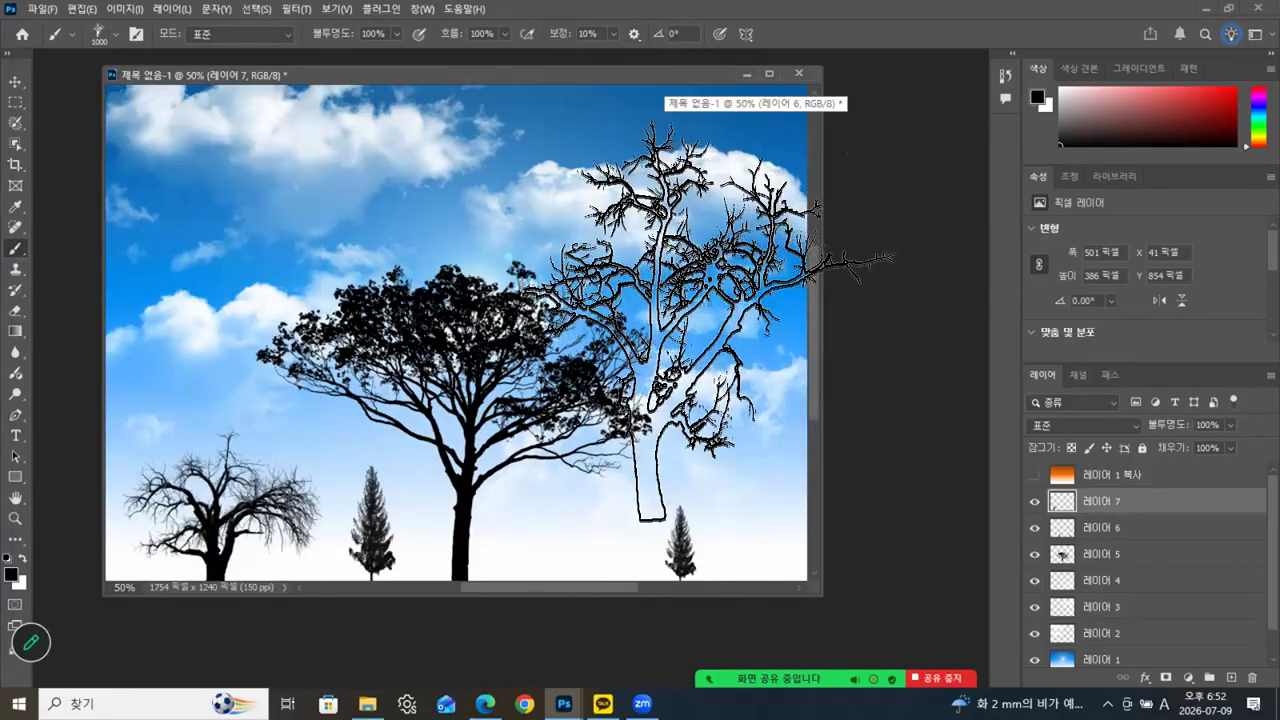
key("bracketleft")
key("bracketleft")
key("bracketleft")
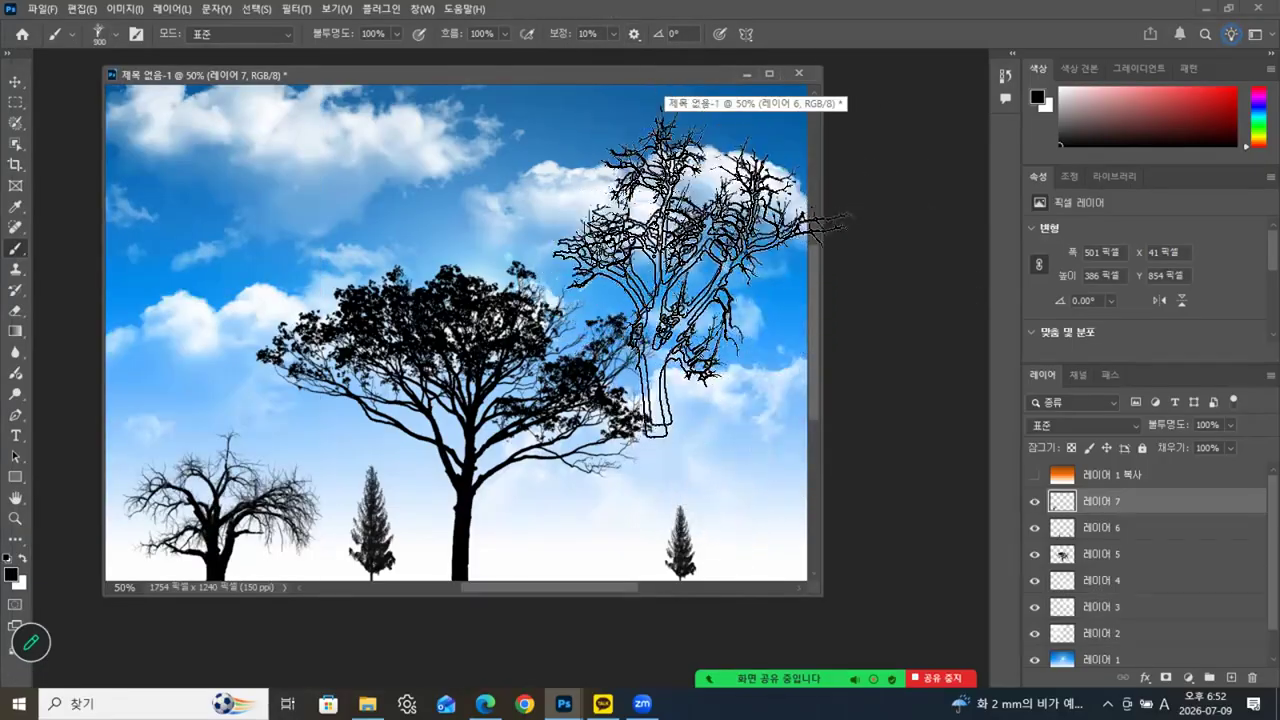
key("bracketleft")
key("bracketleft")
key("bracketleft")
key("bracketleft")
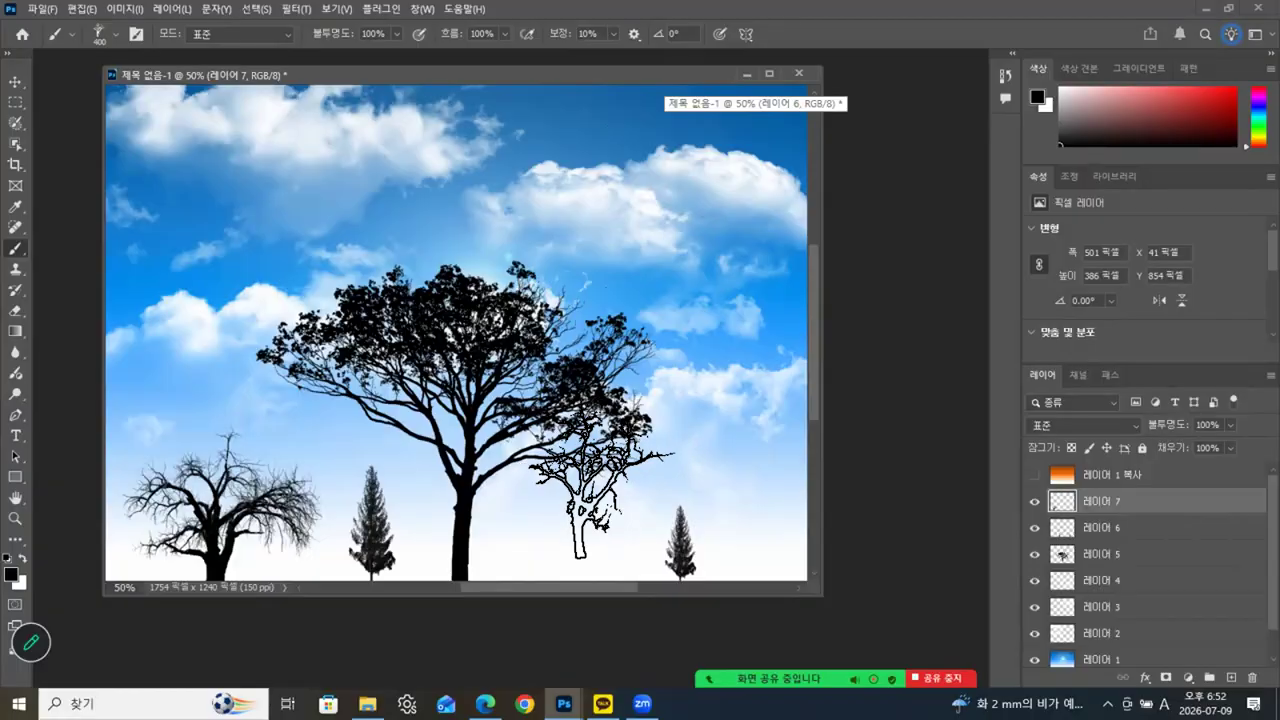
key("bracketleft")
left_click(571, 532)
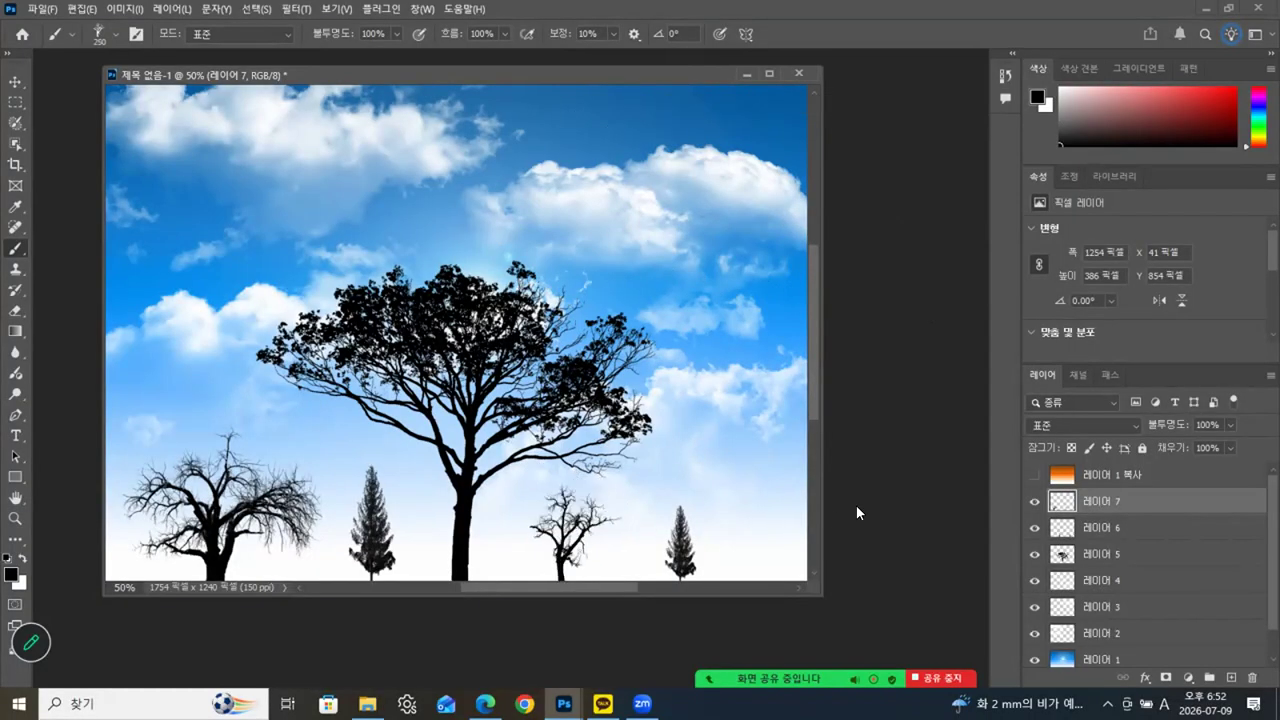
Step: Stamp a 600 px Tree Brush 7 tree at the canvas's lower-right edge, and add a new layer above 레이어 7
key("bracketright")
key("bracketright")
key("bracketright")
key("bracketright")
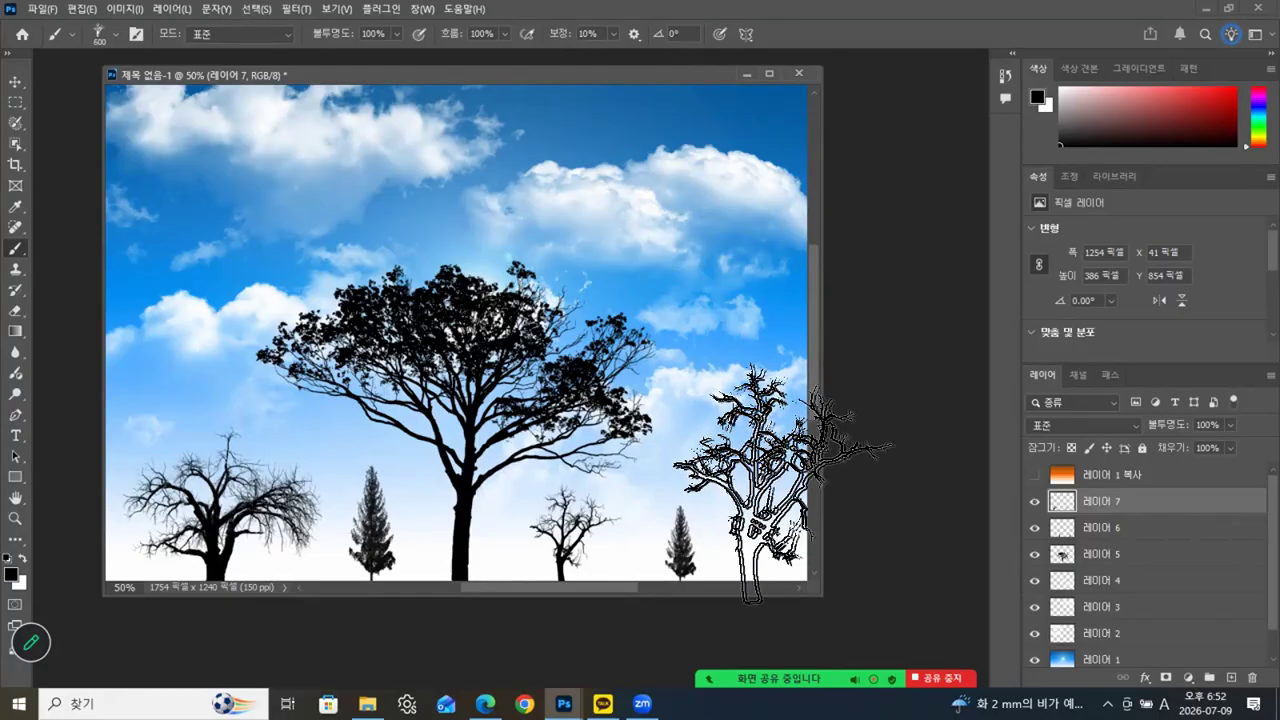
left_click(781, 475)
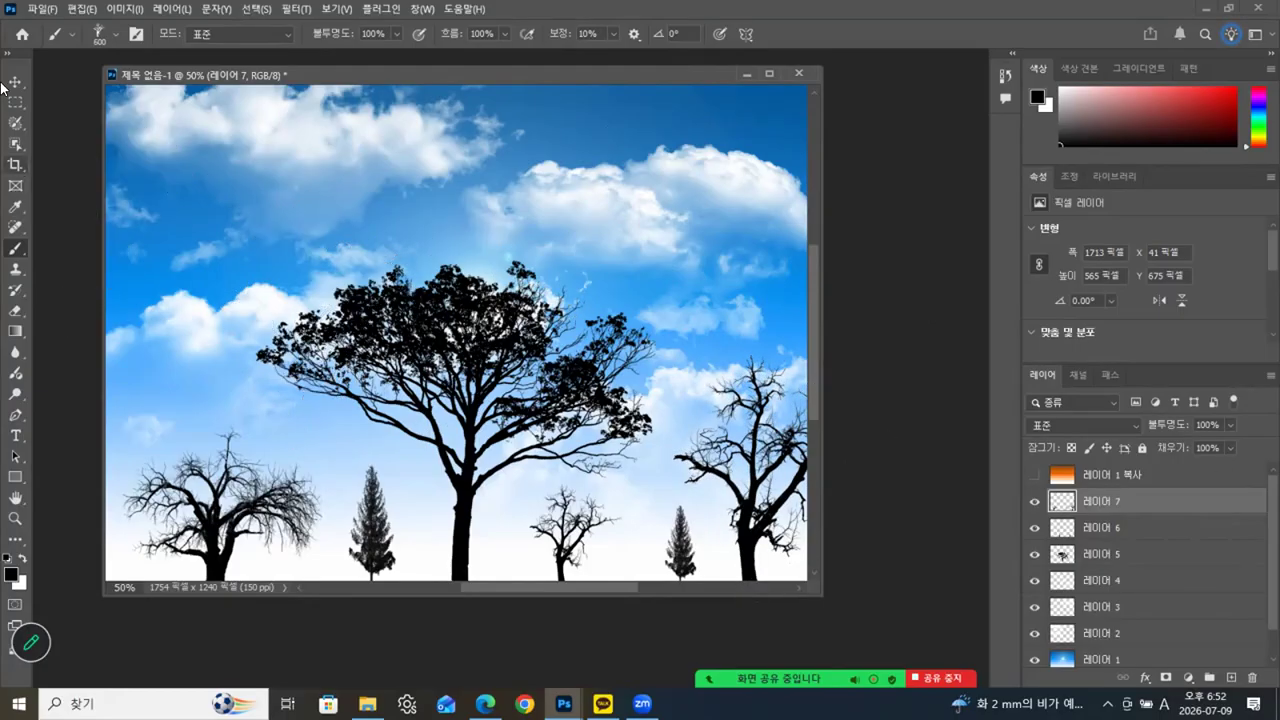
left_click(15, 81)
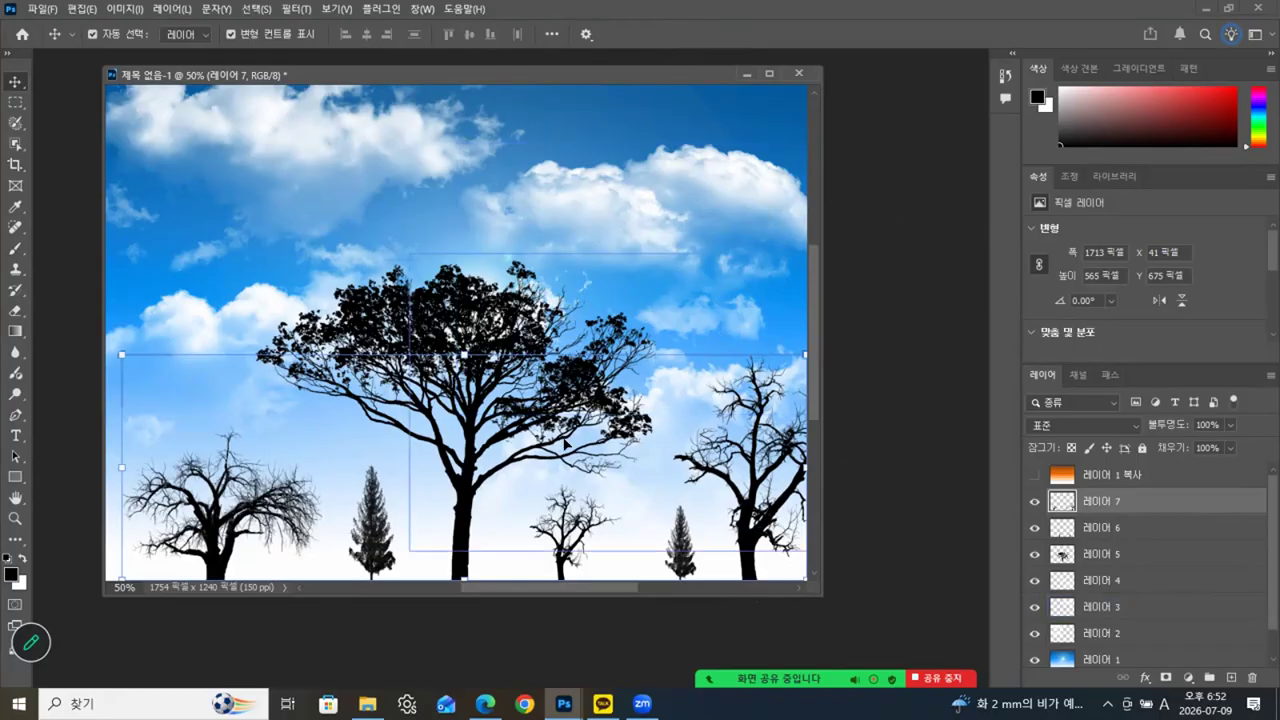
key("ctrl+shift+alt+n")
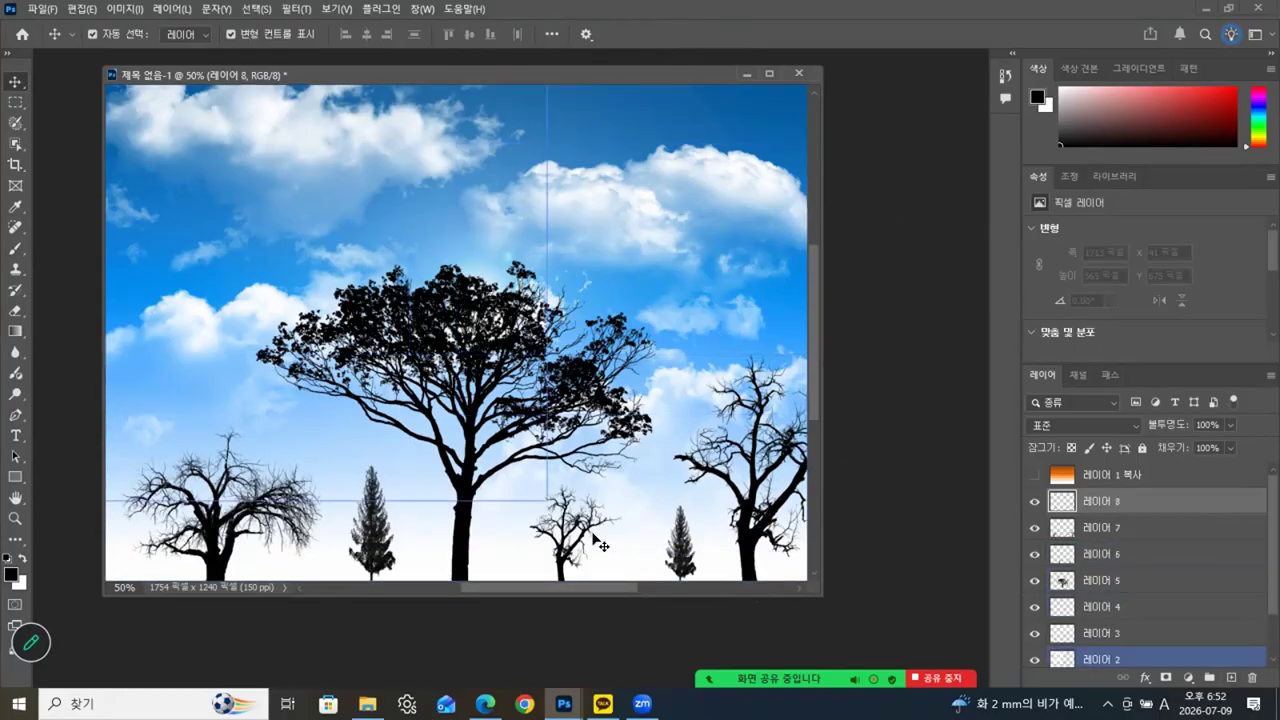
Step: Examine where 사용자 정의 모양 도구 sits among the shape tools in the toolbar customisation settings, and close them
left_click(15, 540)
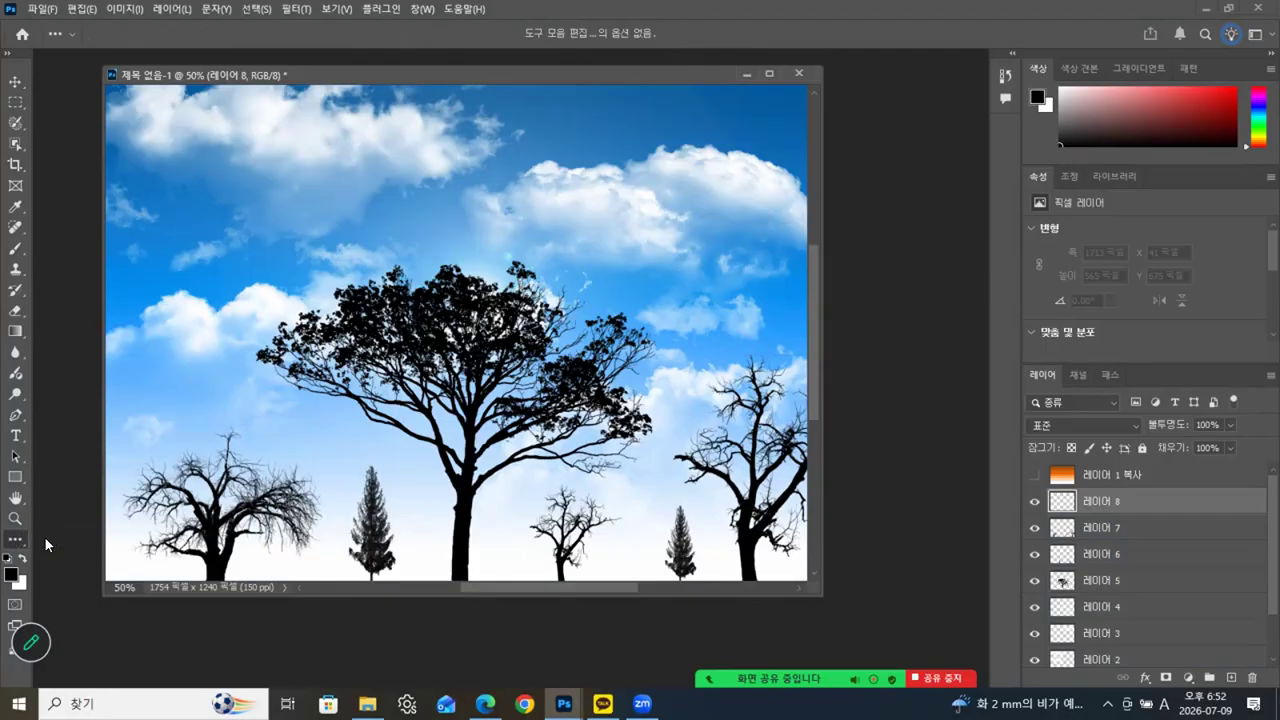
left_click(45, 545)
left_click_drag(568, 171, 559, 493)
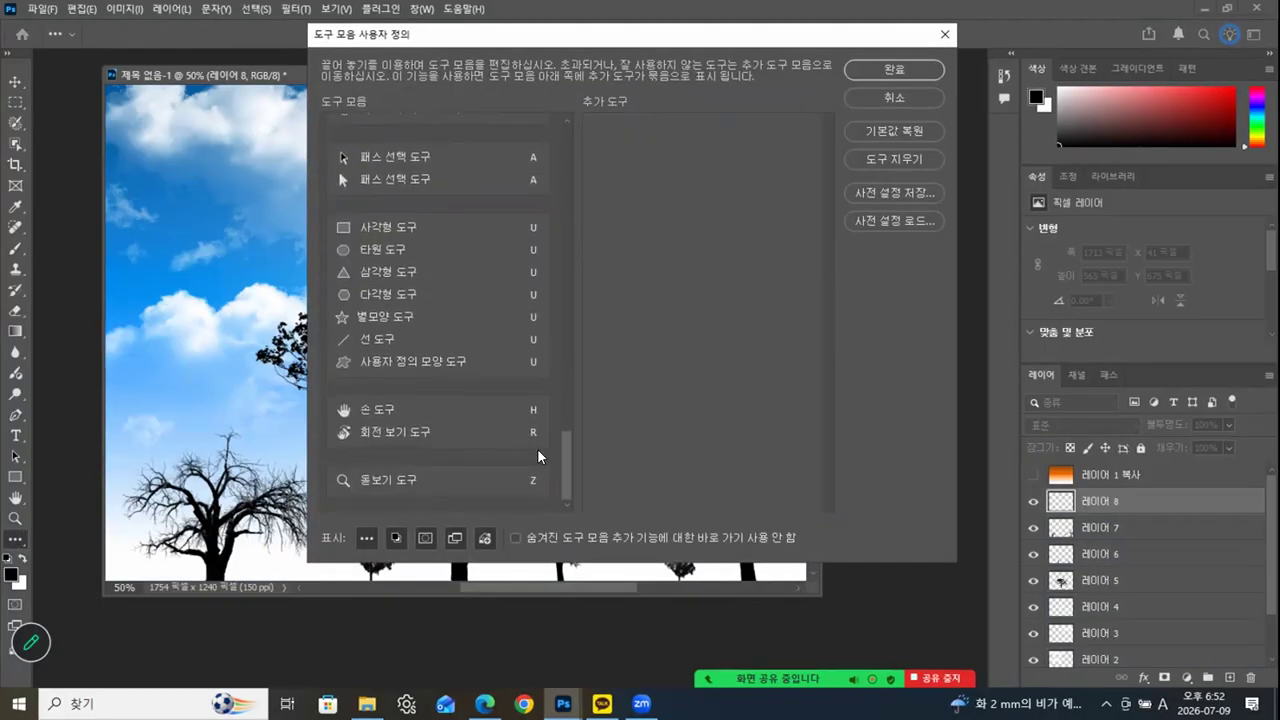
left_click(381, 362)
left_click_drag(344, 366, 414, 363)
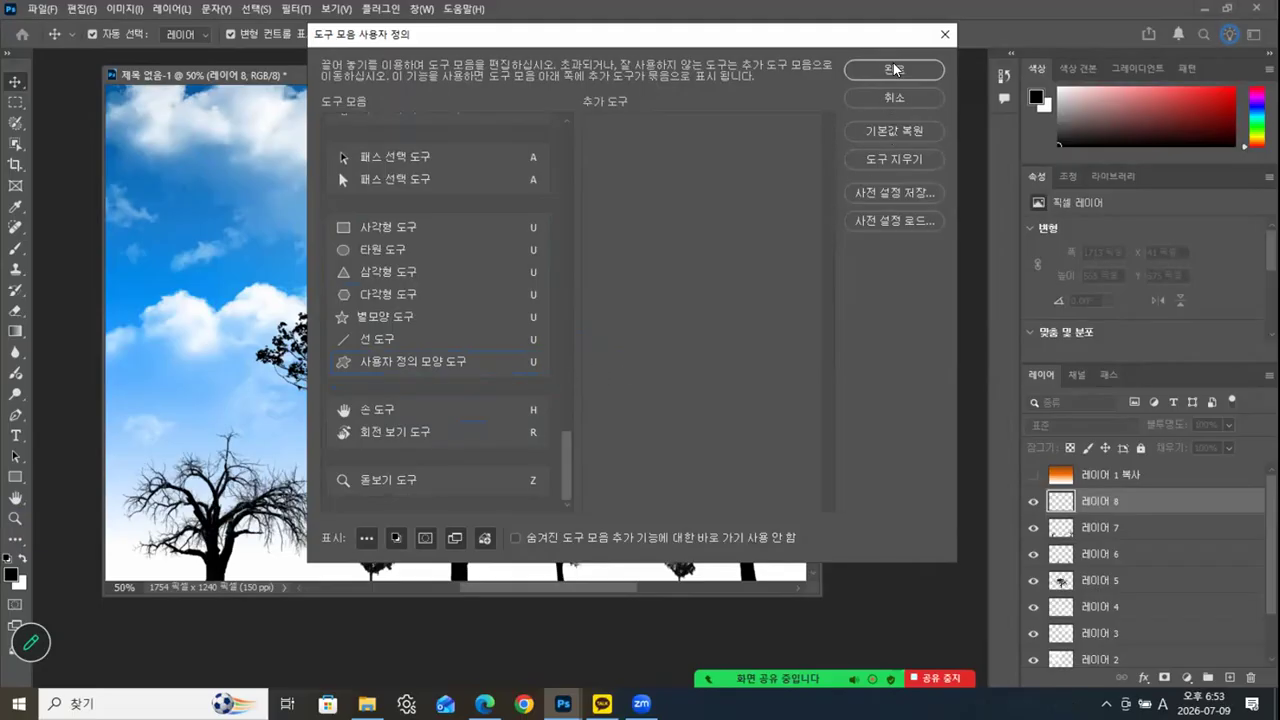
left_click(359, 367)
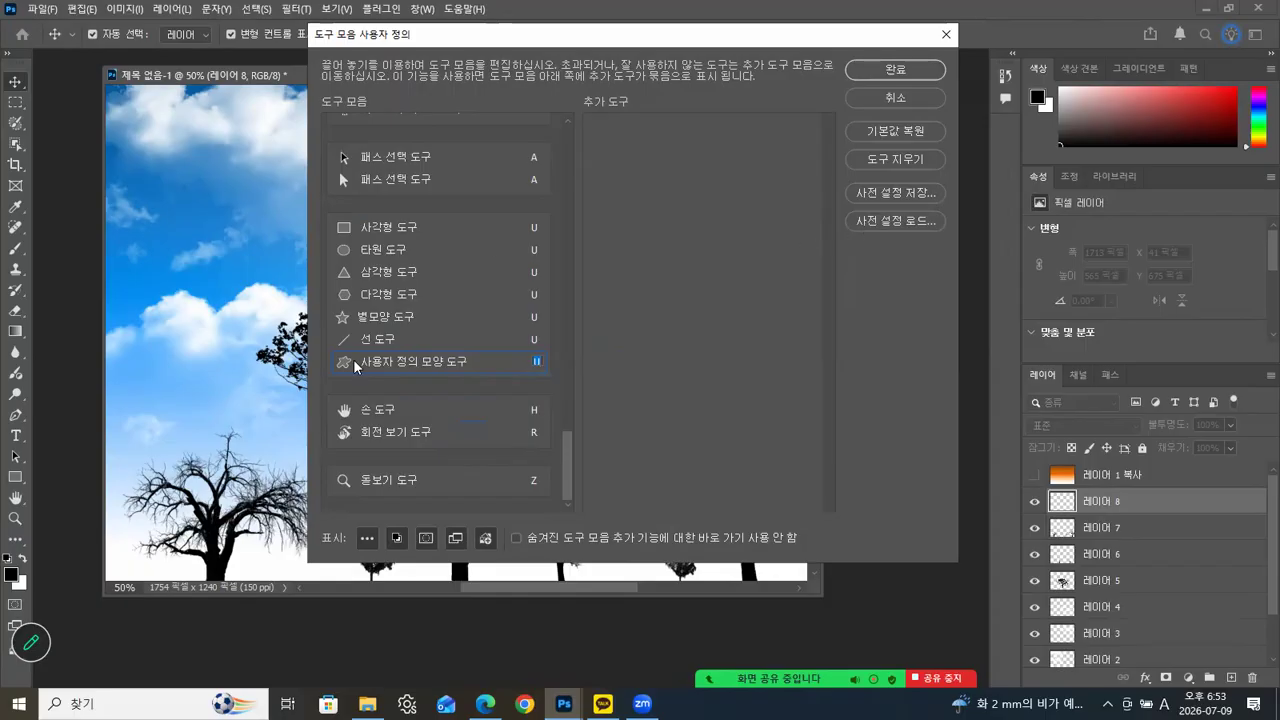
left_click(889, 72)
left_click(882, 99)
Step: Reopen the toolbar customisation, locate 사용자 정의 모양 도구 among the shape tools, and restore and apply the default toolbar
left_click(20, 545)
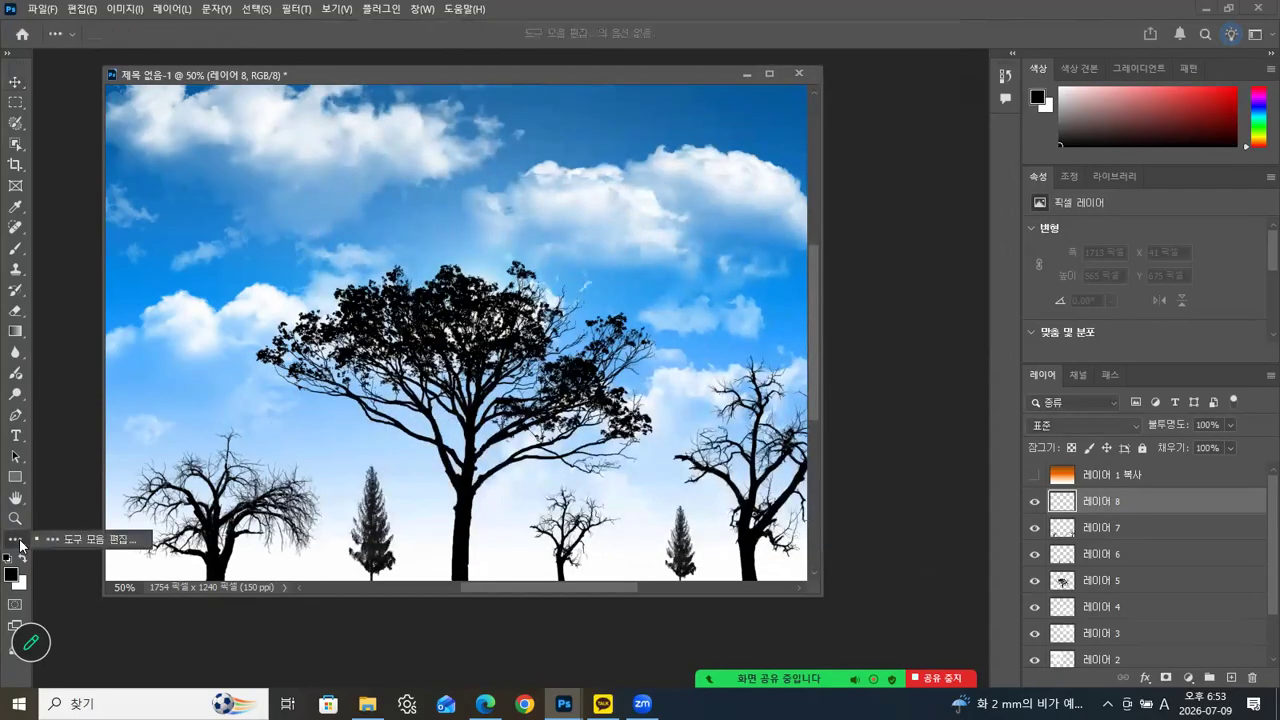
left_click(53, 543)
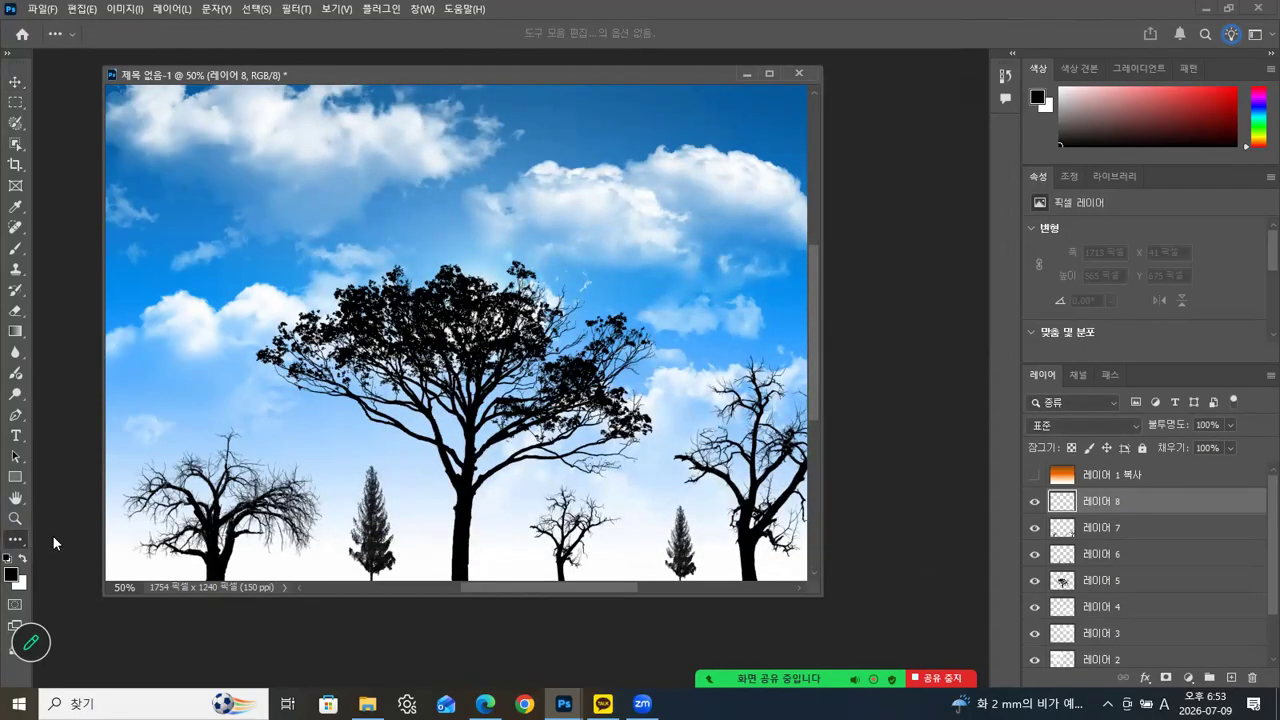
left_click_drag(563, 189, 571, 509)
left_click_drag(392, 371, 14, 540)
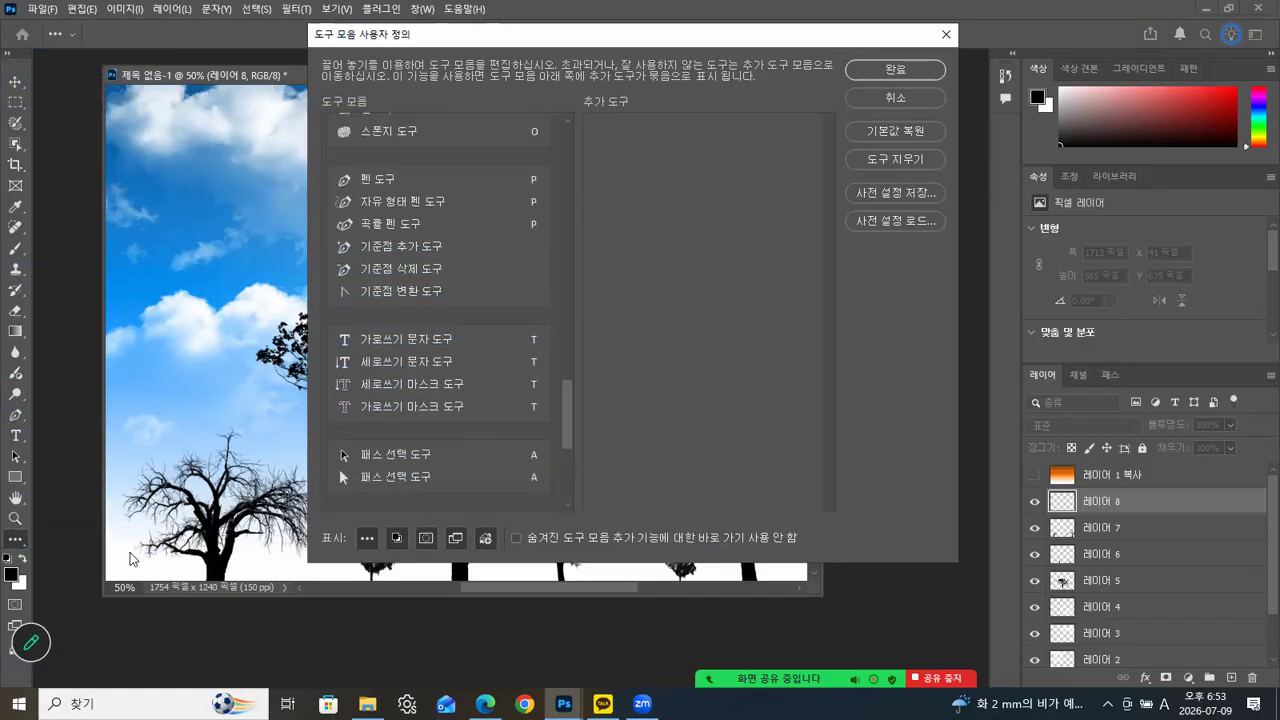
left_click_drag(565, 395, 569, 477)
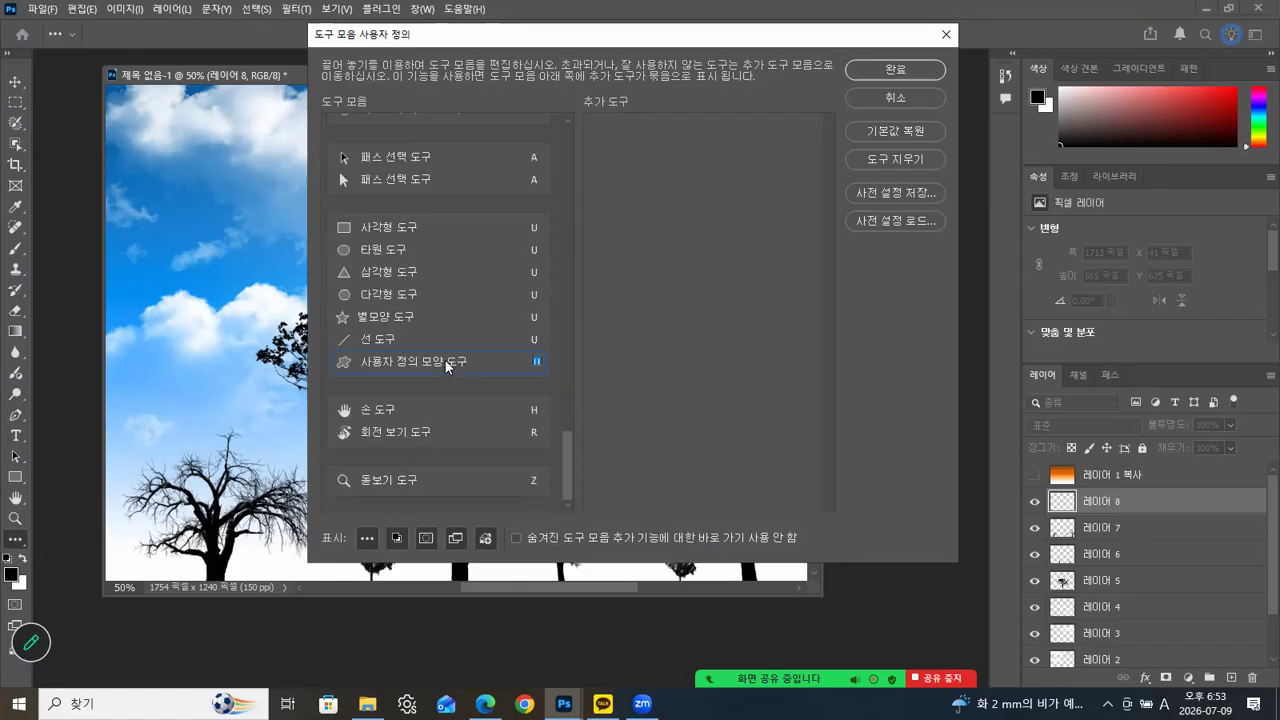
left_click(898, 130)
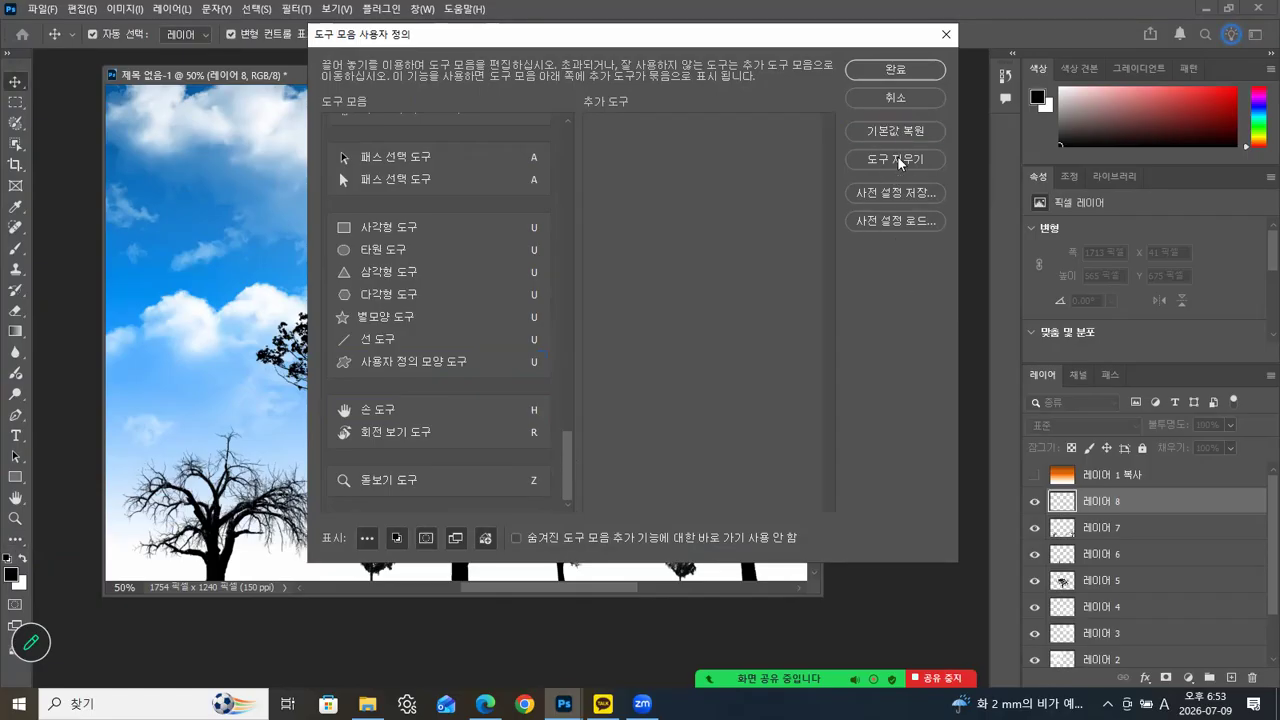
left_click(897, 70)
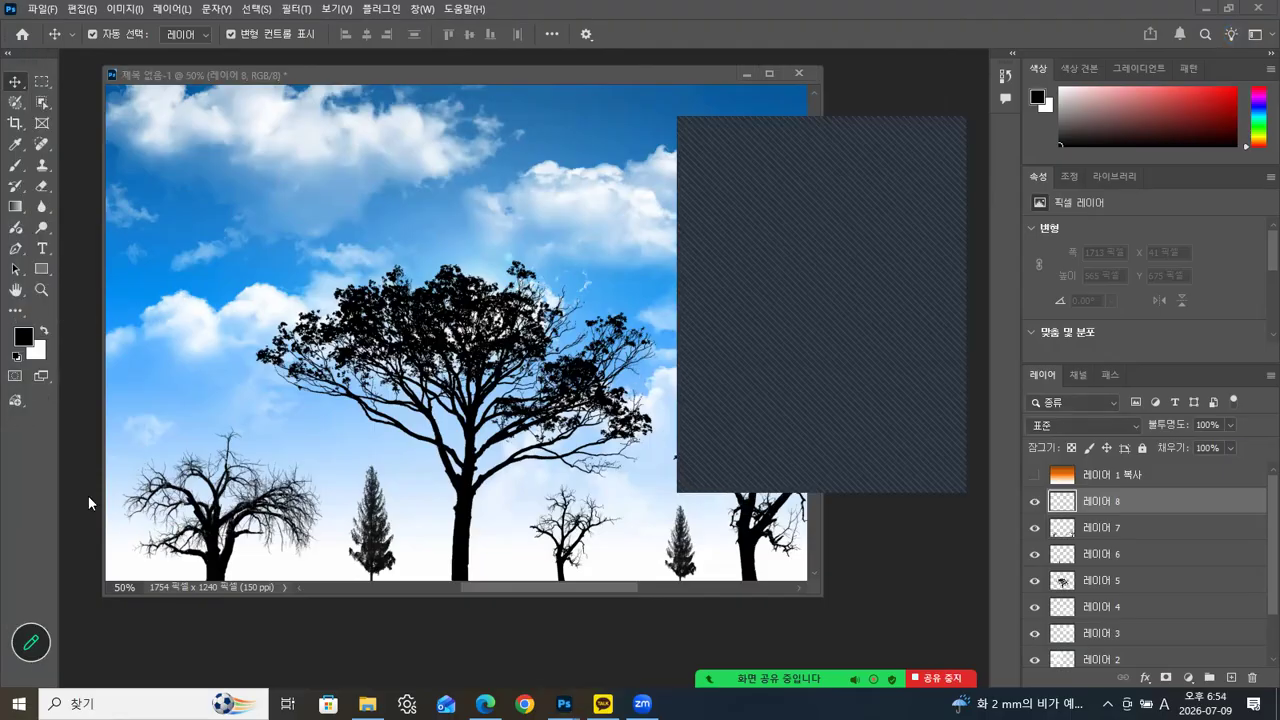
left_click(50, 538)
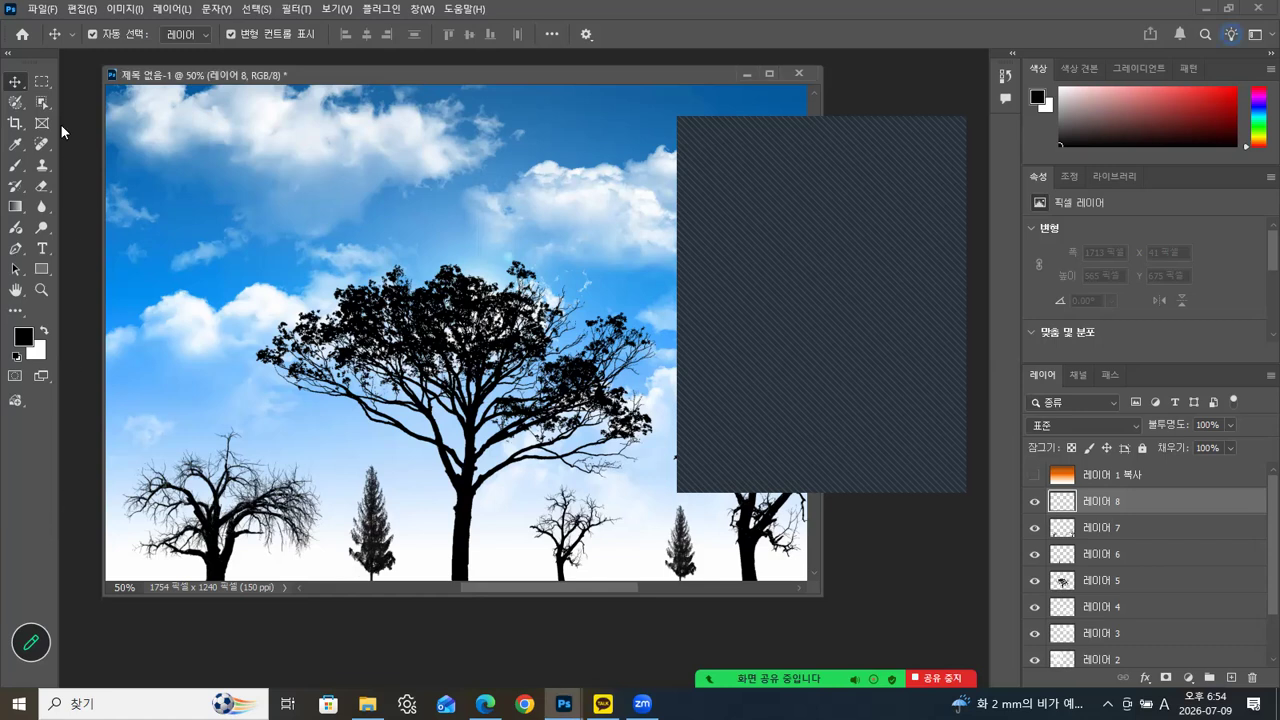
Step: Switch the toolbar to a single column, review the shape tools in the toolbar customisation settings, and cancel out of them
left_click(8, 54)
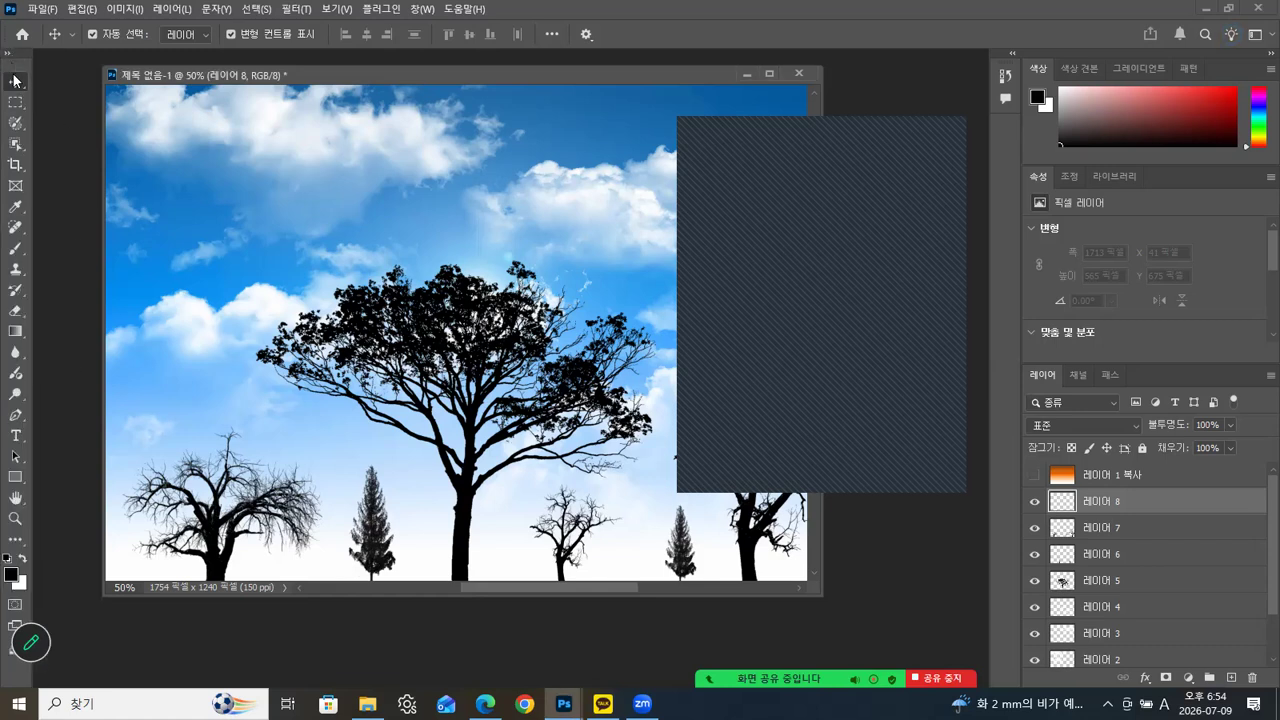
left_click(15, 541)
left_click(60, 541)
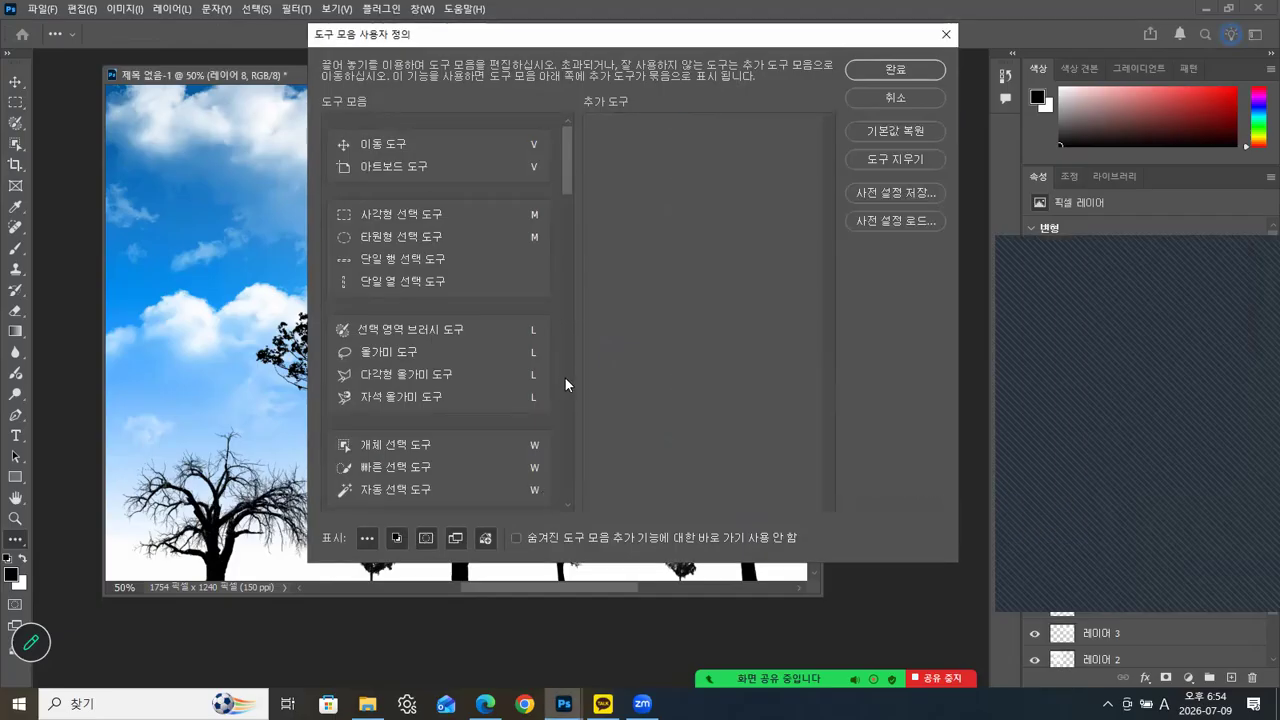
left_click_drag(566, 185, 561, 512)
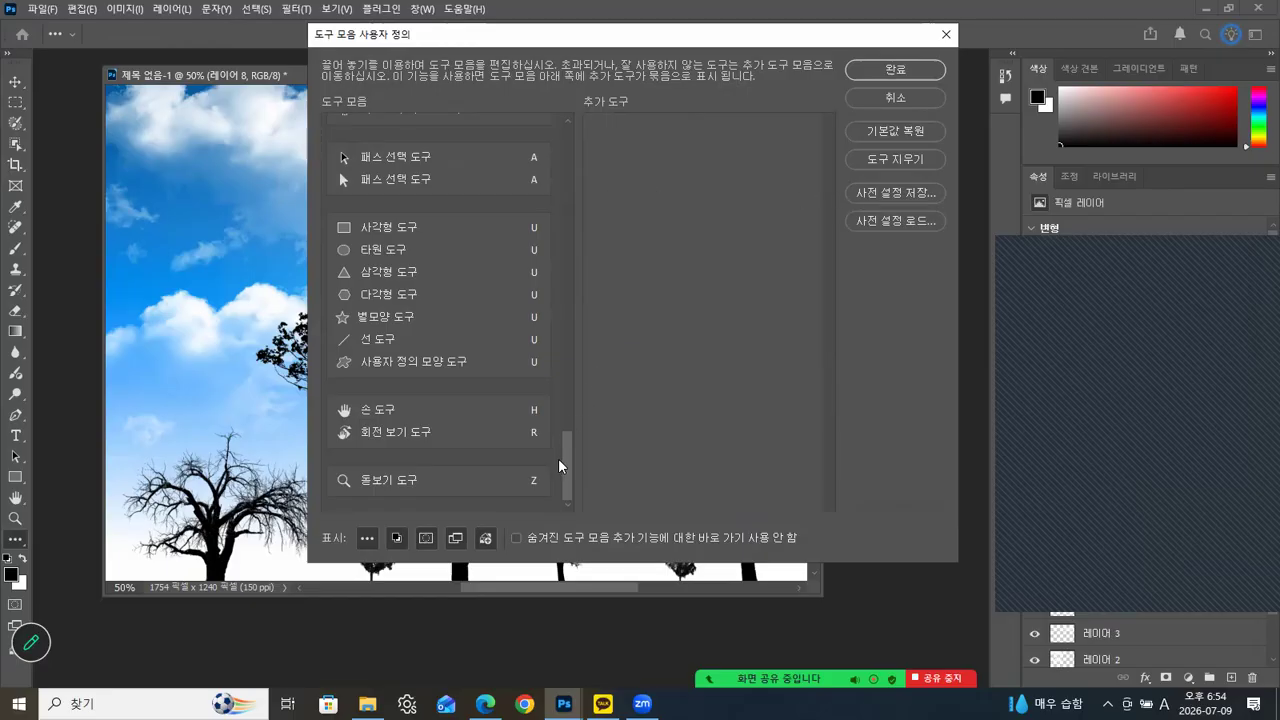
left_click_drag(560, 461, 601, 143)
left_click(899, 95)
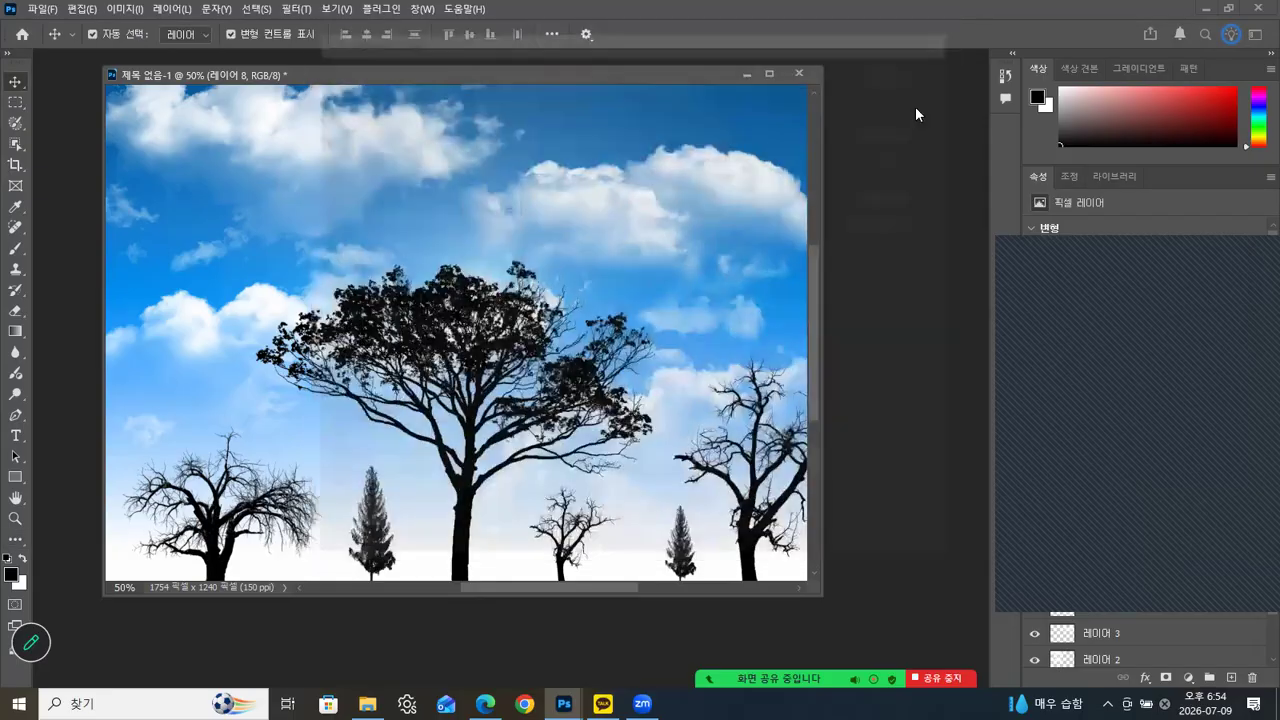
left_click(391, 137)
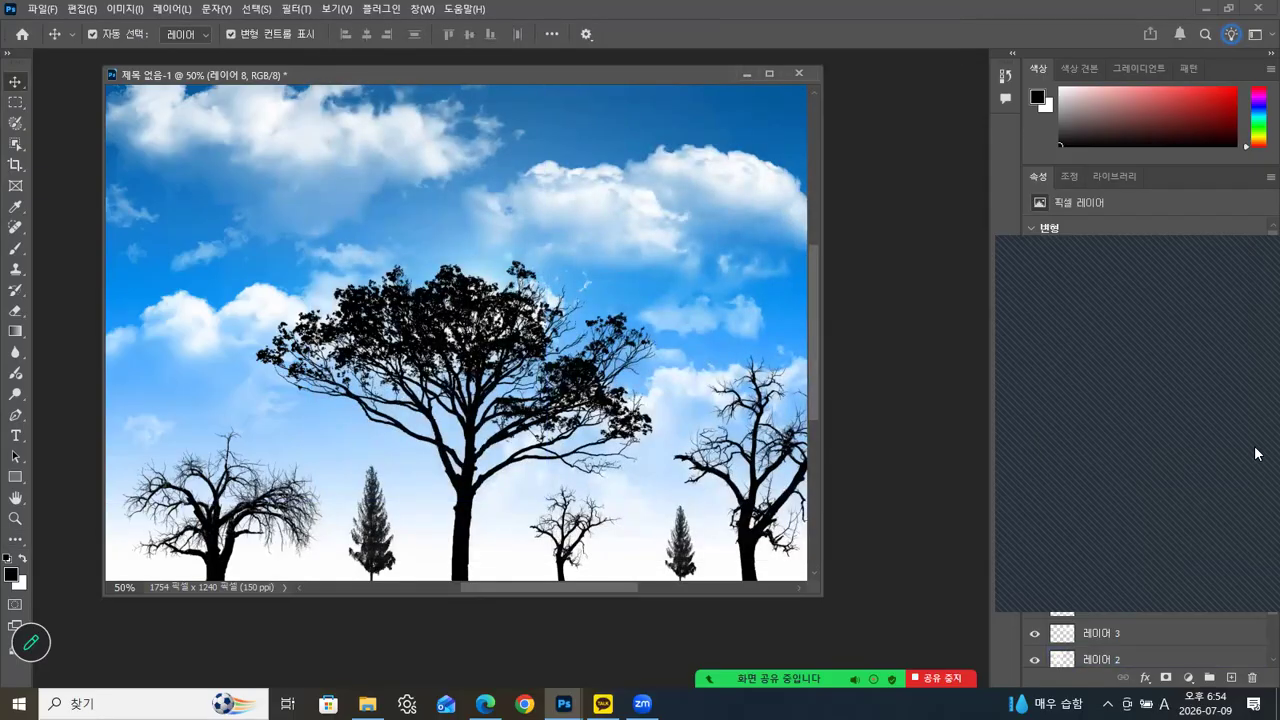
left_click(1256, 521)
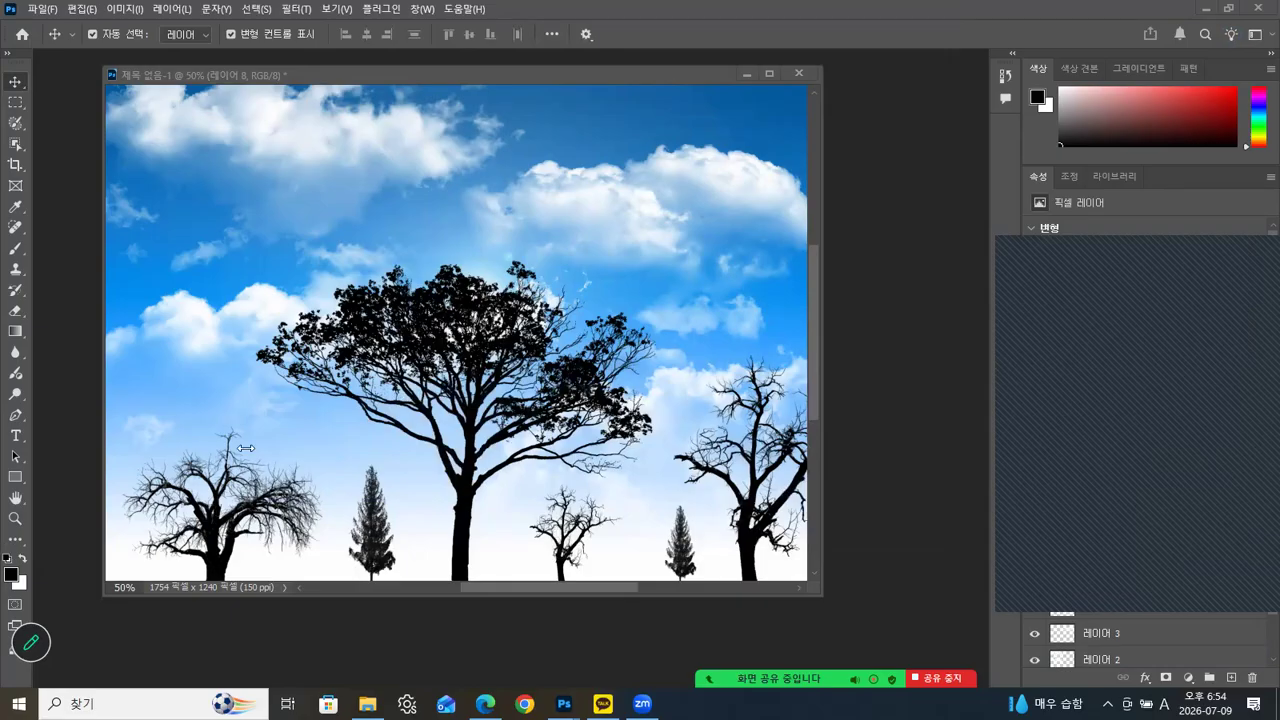
Step: Move 사용자 정의 모양 도구 into the extra tools of the toolbar customisation, apply it, and activate that tool
left_click(18, 539)
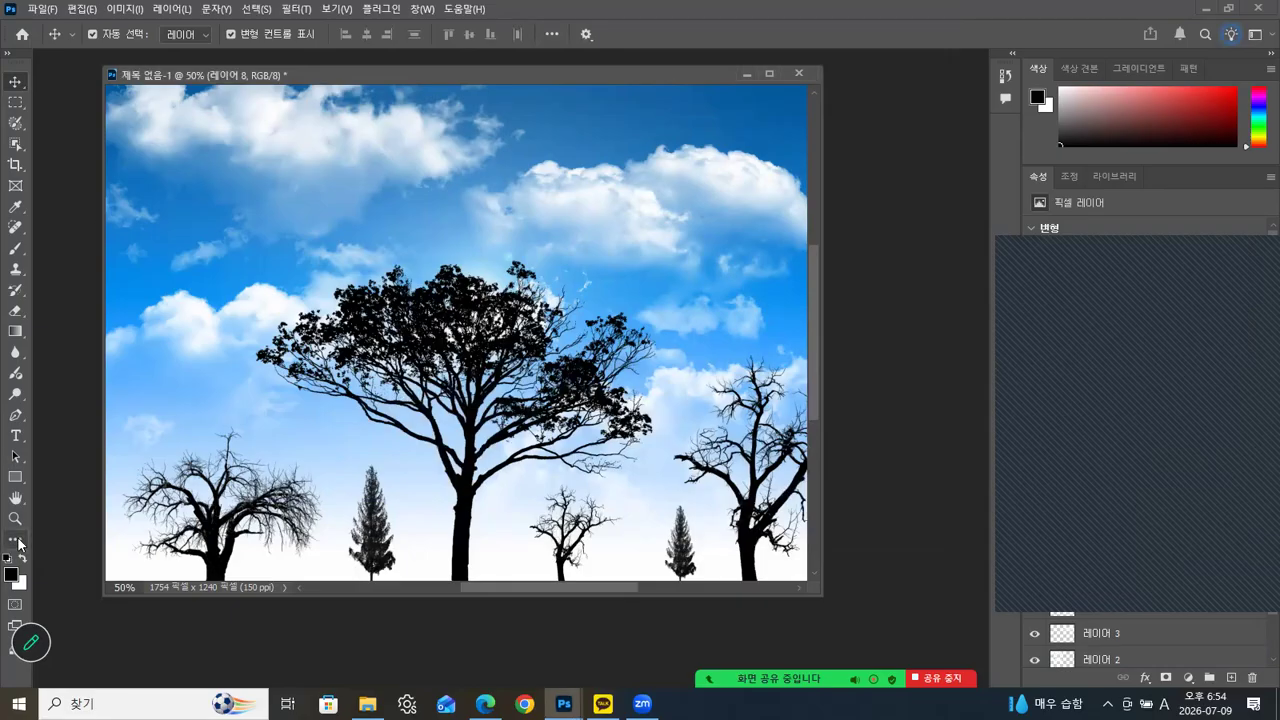
left_click(22, 545)
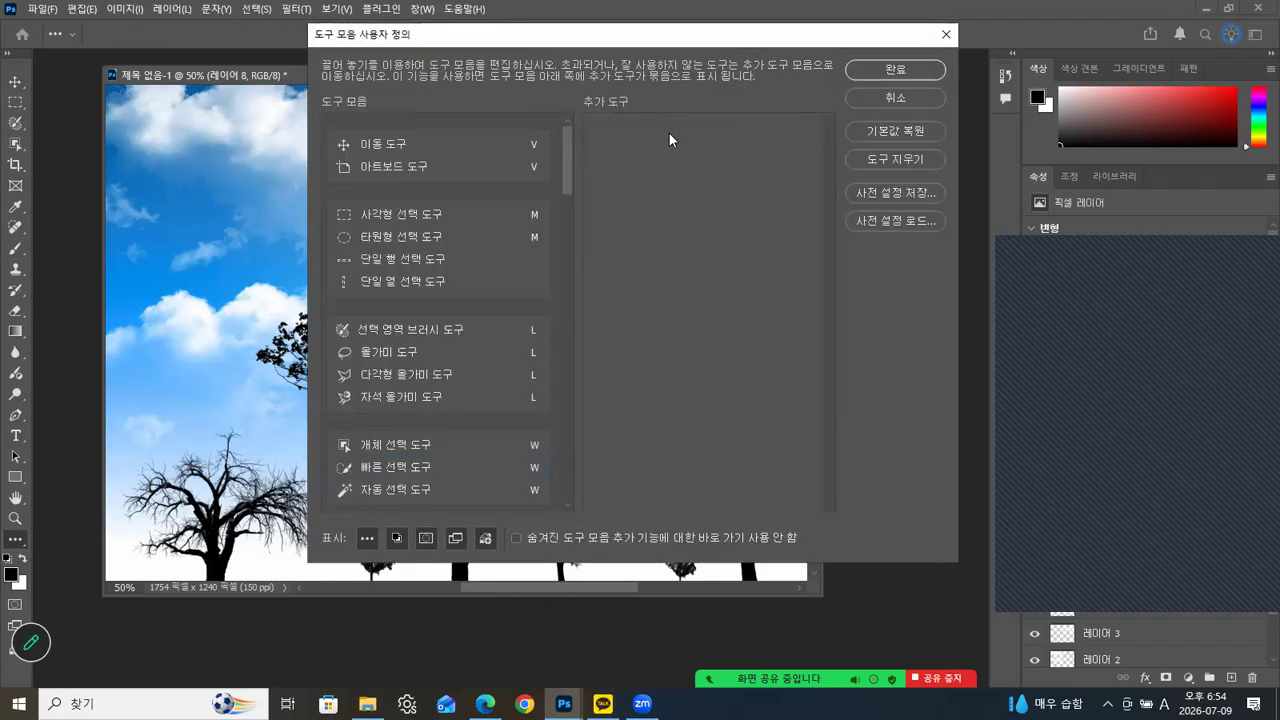
left_click_drag(568, 166, 555, 516)
left_click_drag(445, 362, 700, 308)
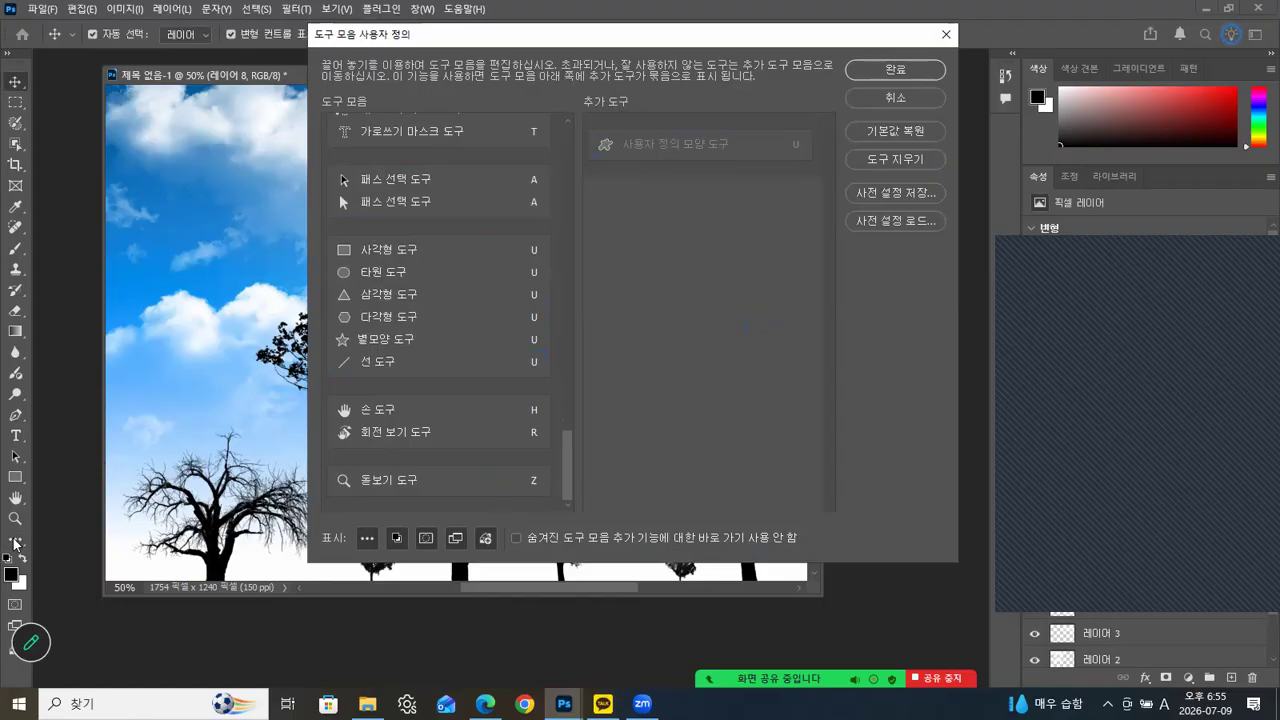
left_click(895, 70)
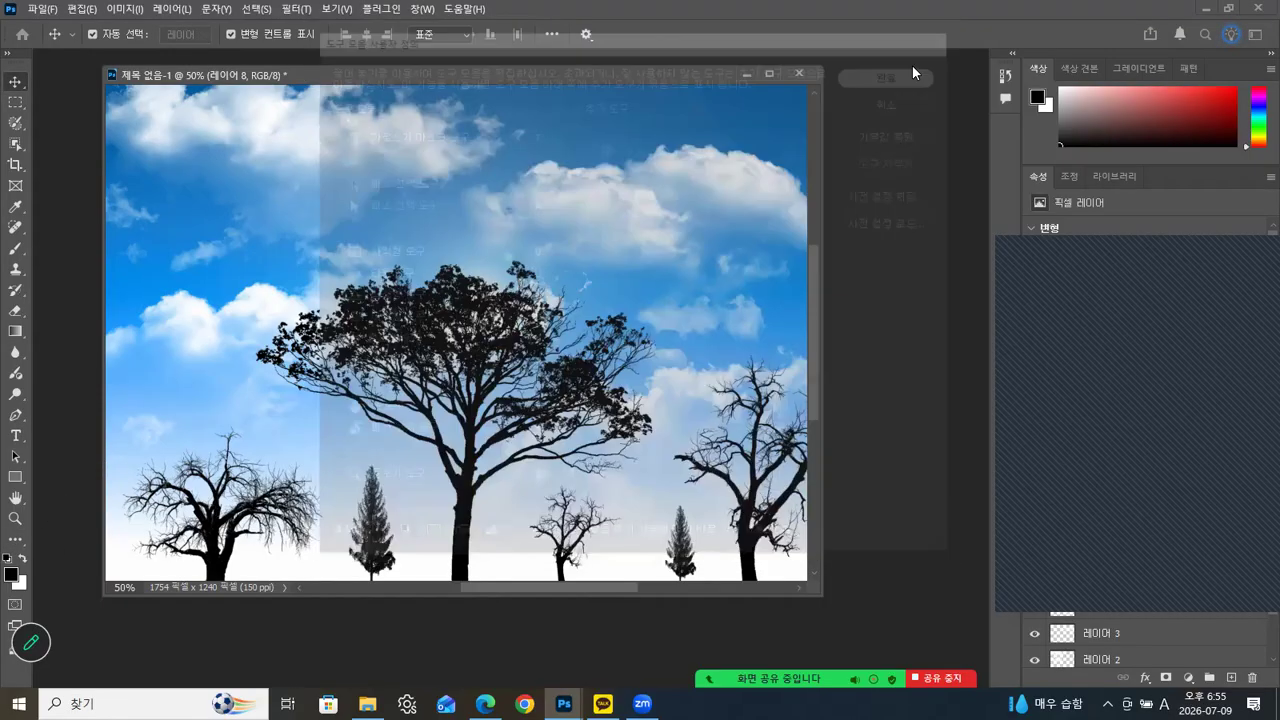
left_click(12, 545)
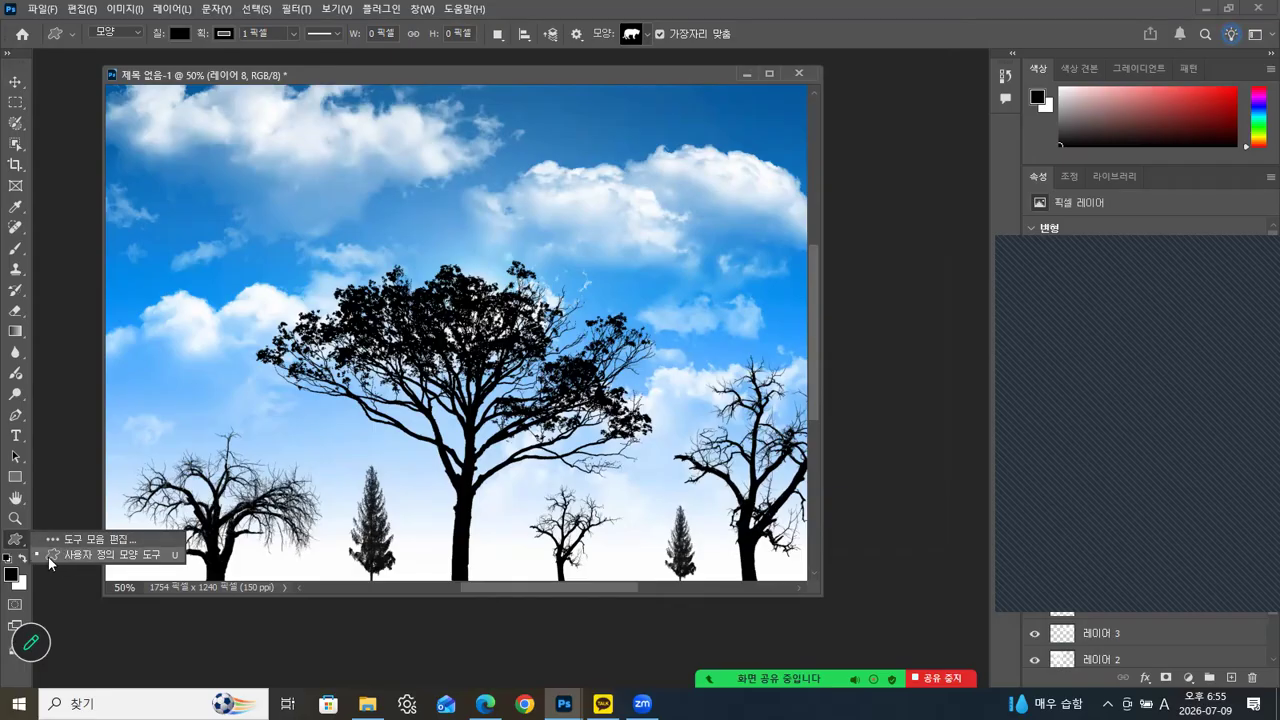
left_click(62, 559)
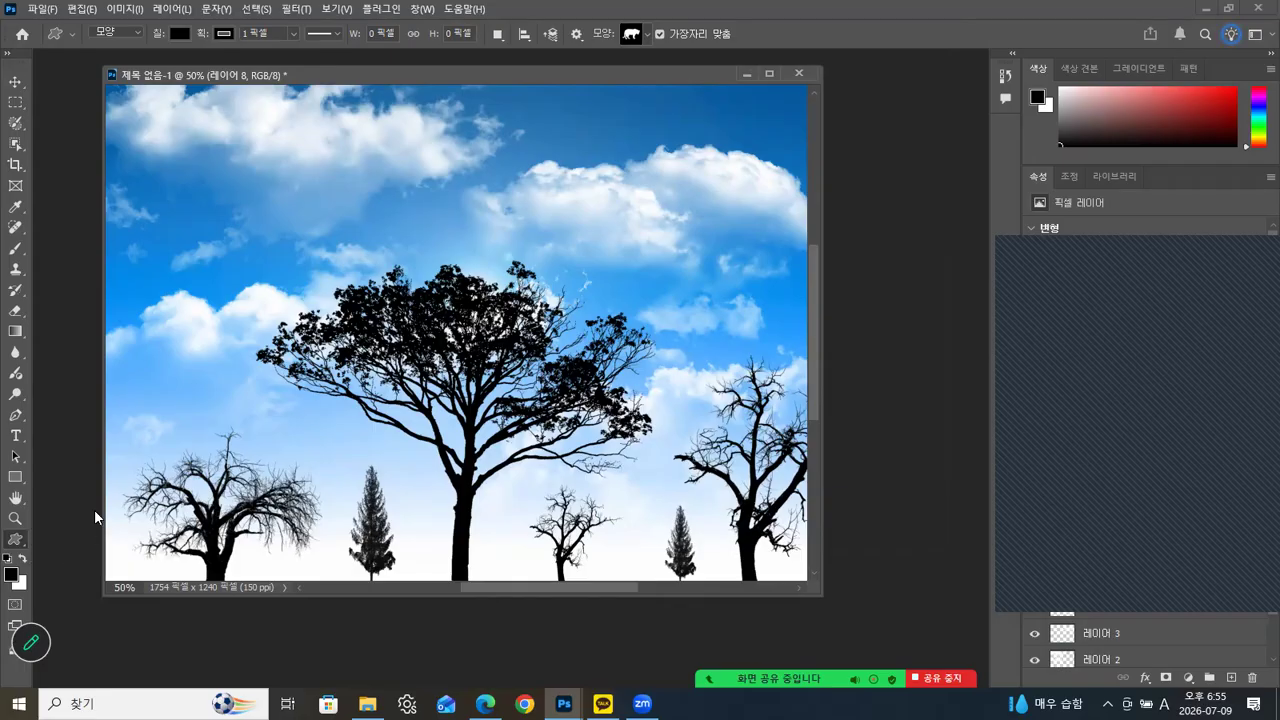
Step: Enlarge the custom shape picker and delete the 레거시 모양 및 기타 group from it
left_click(647, 34)
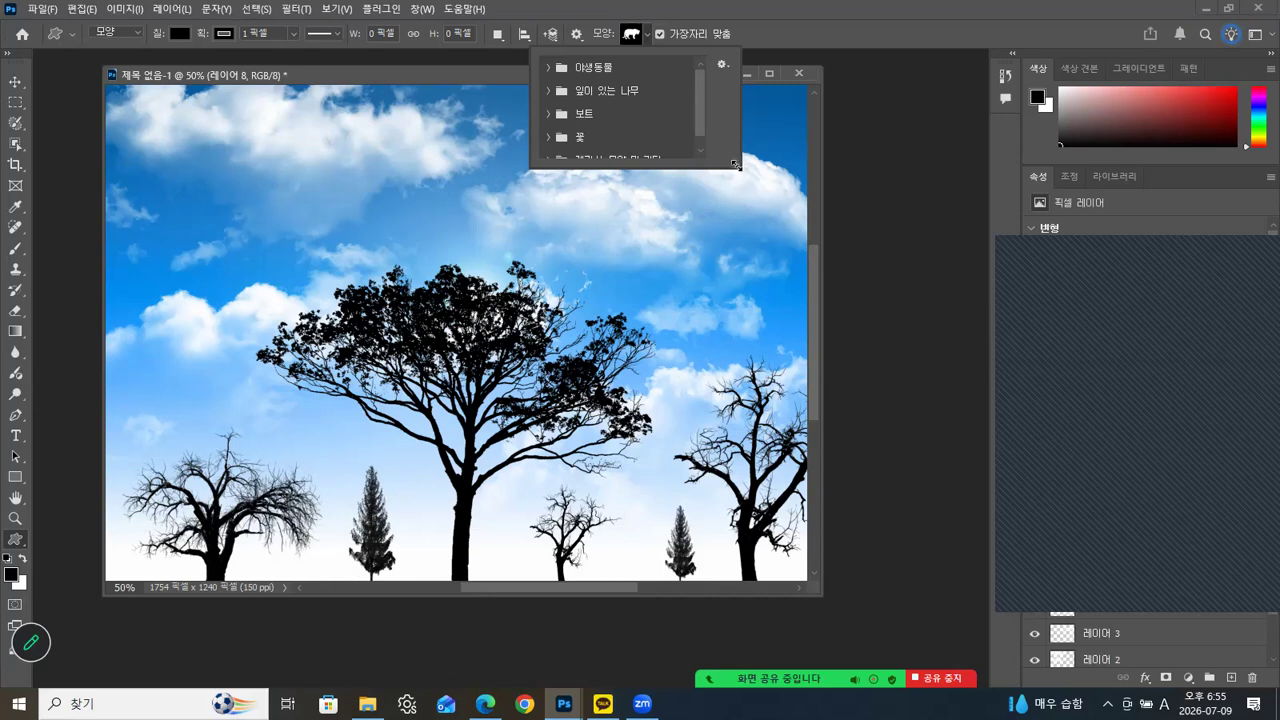
left_click_drag(736, 161, 797, 216)
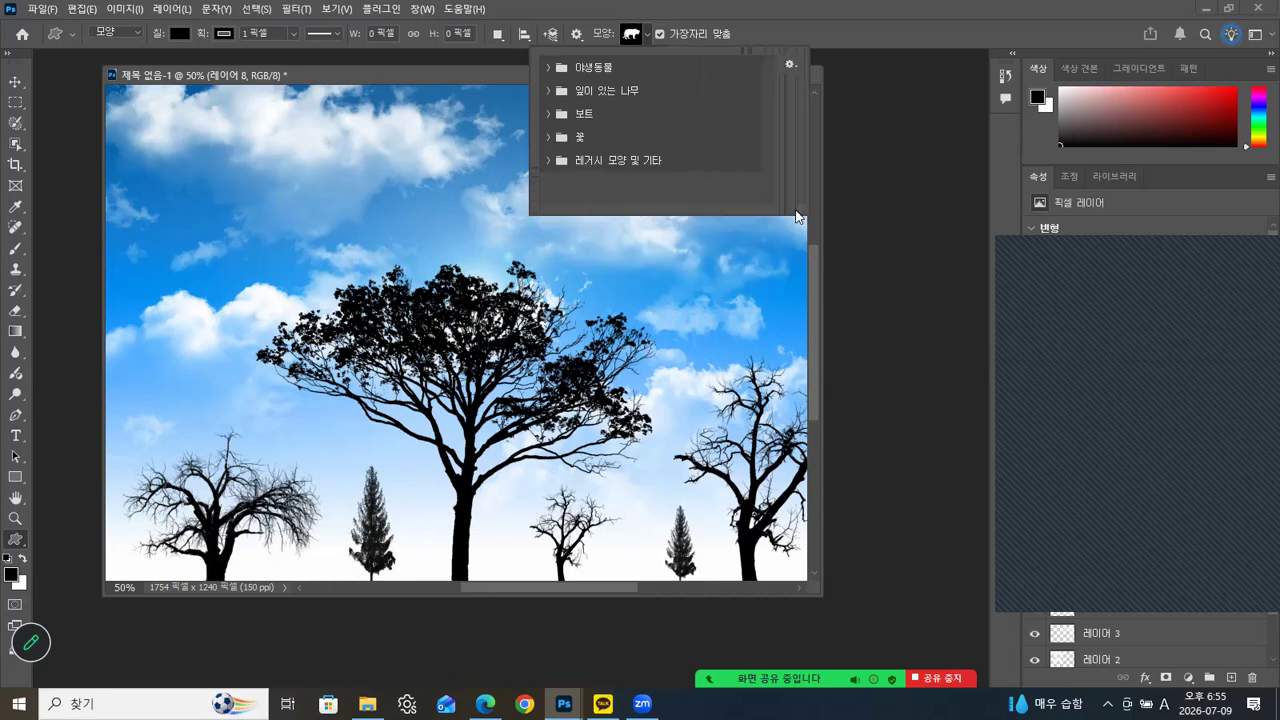
left_click(586, 164)
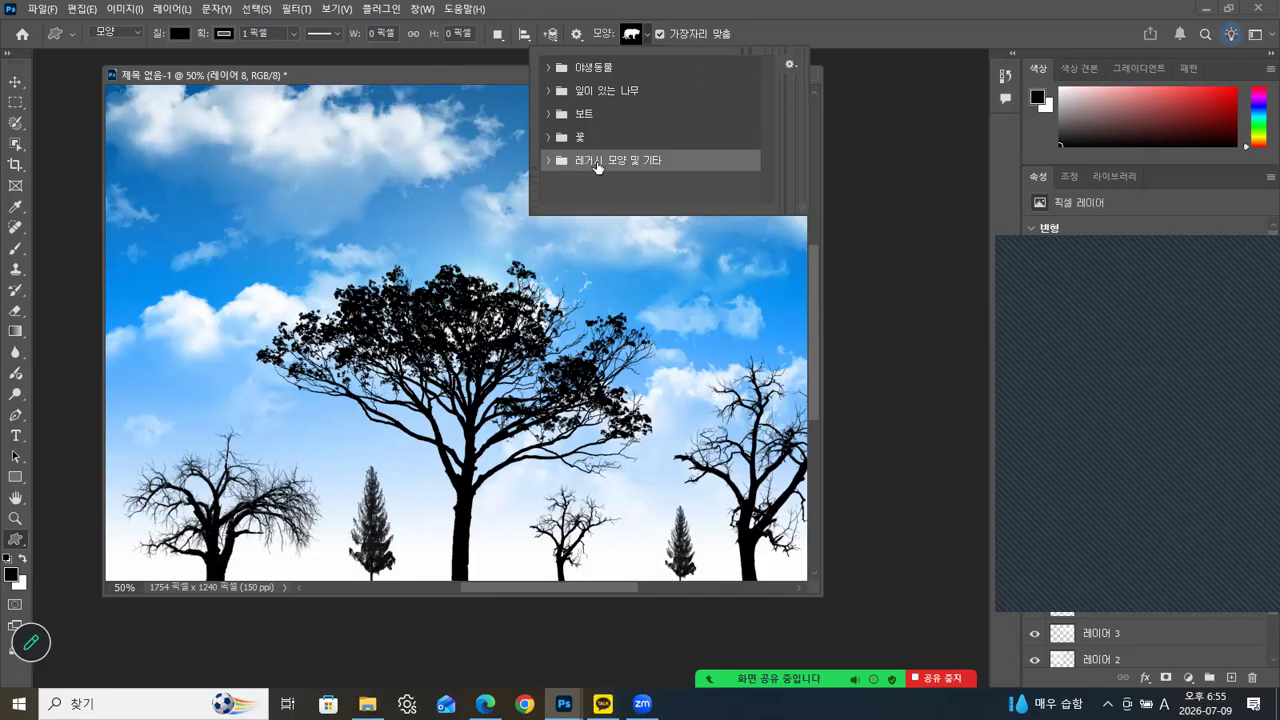
right_click(598, 168)
left_click(624, 227)
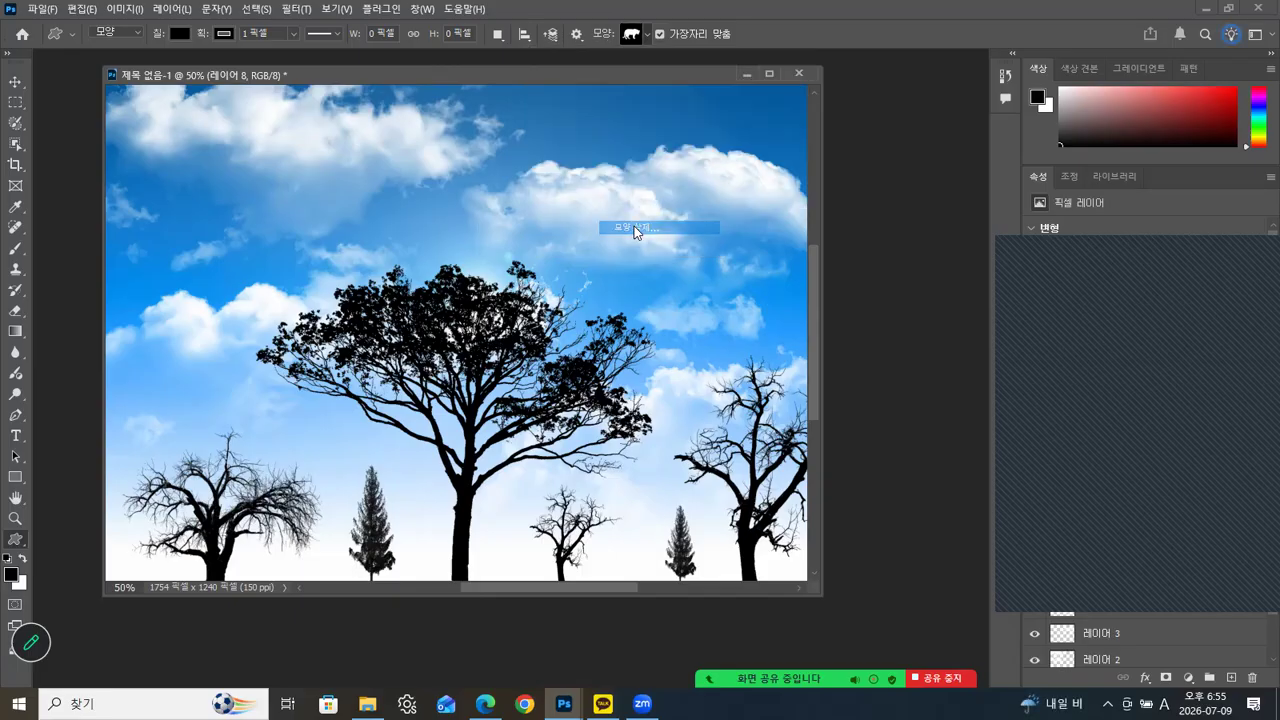
left_click(589, 273)
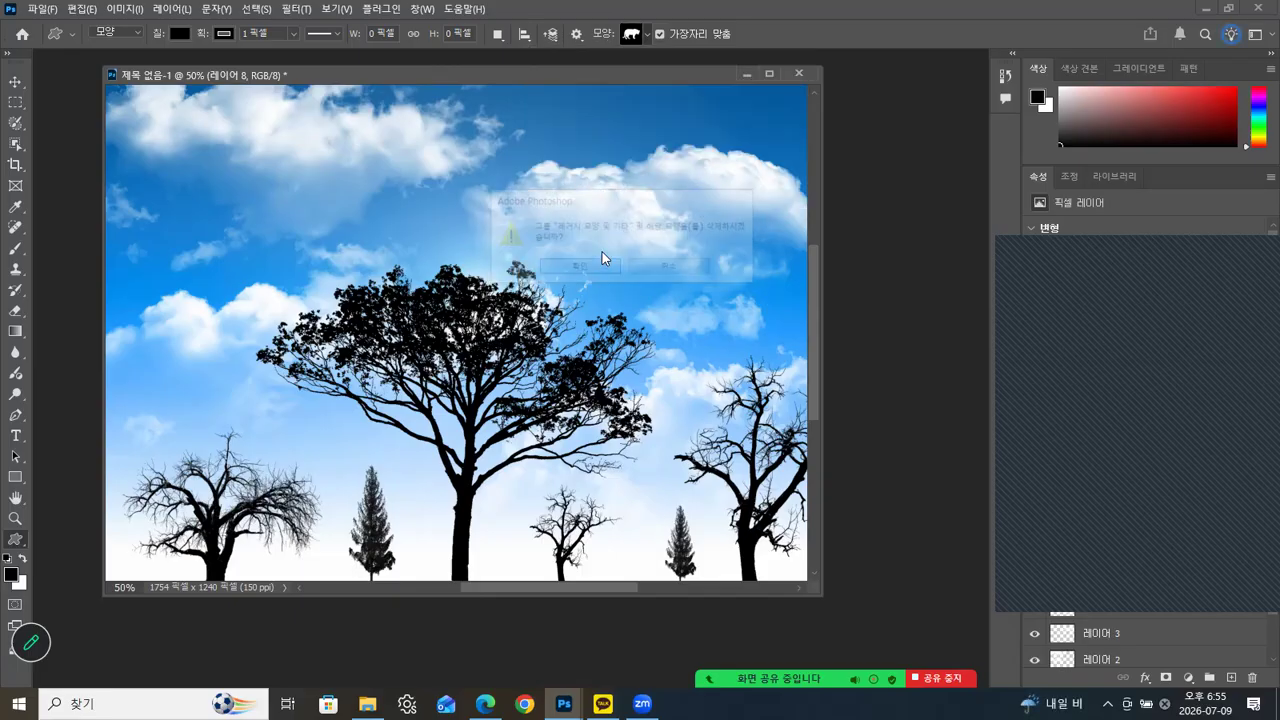
left_click(644, 38)
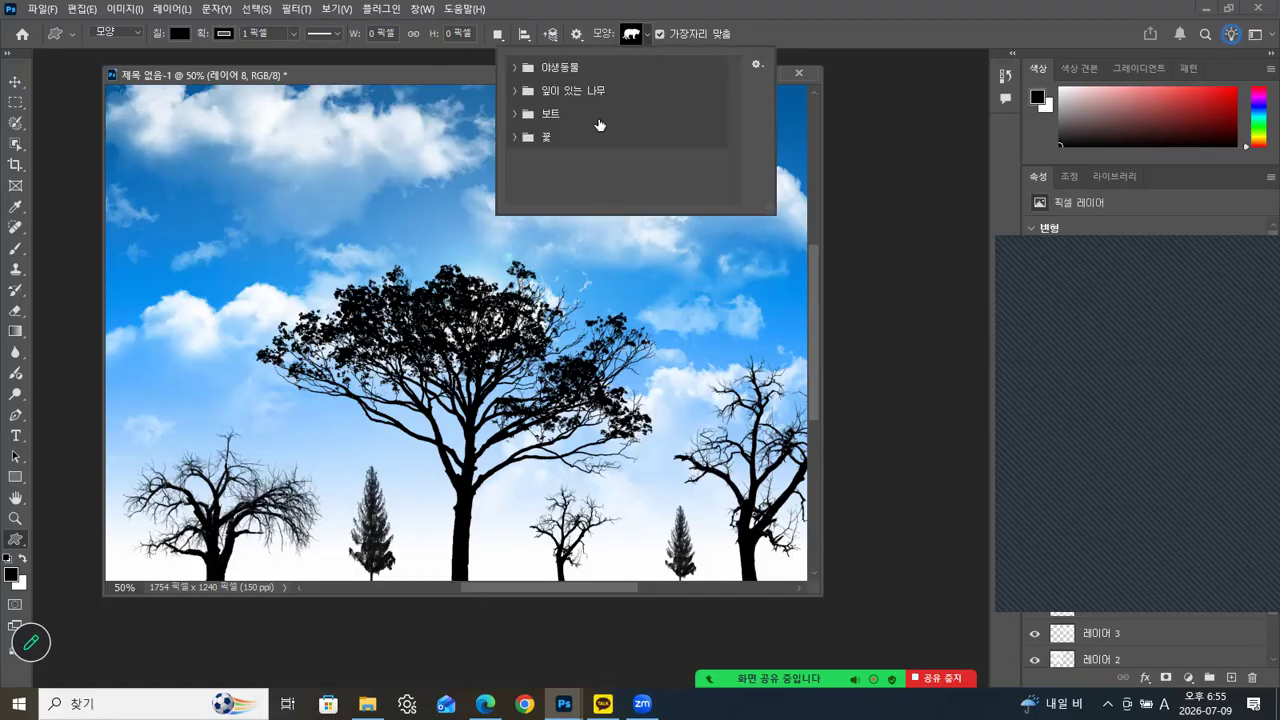
left_click(694, 8)
Step: Show the 모양 panel over the canvas, load 레거시 모양 및 기타 into it, and look through the group's subfolders
left_click(422, 13)
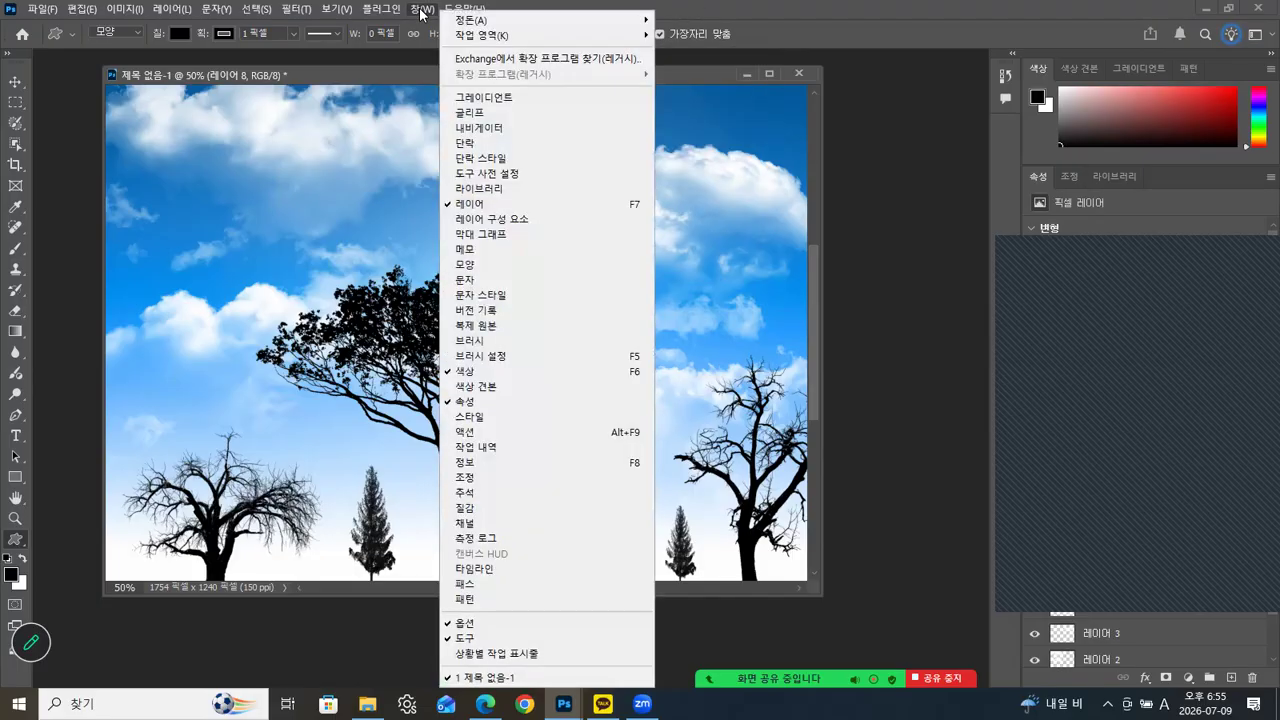
left_click(460, 265)
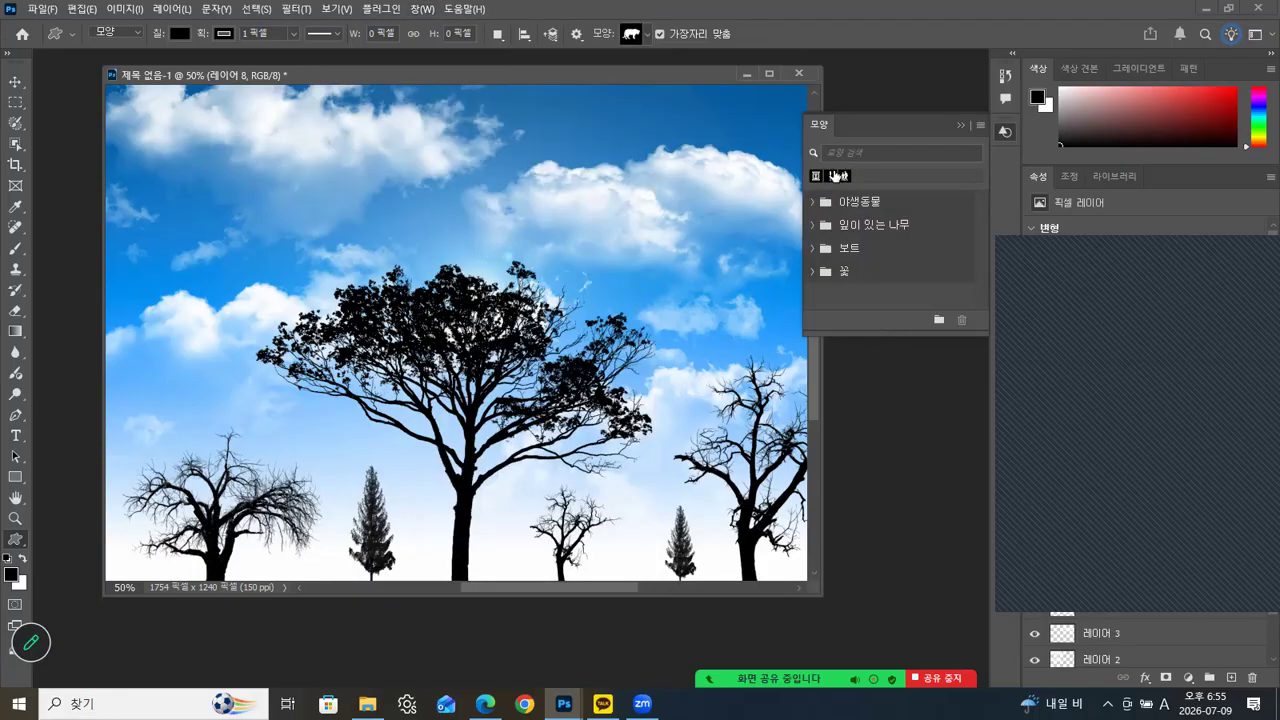
left_click_drag(868, 120, 785, 122)
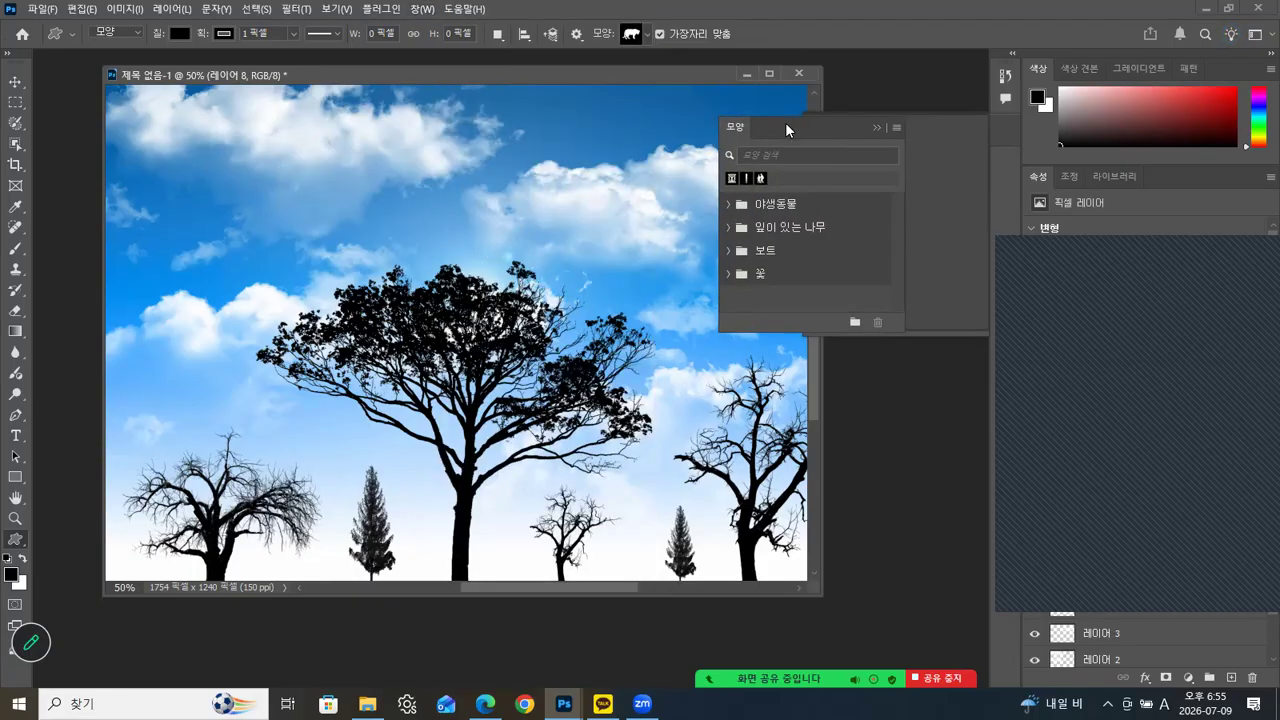
left_click(896, 129)
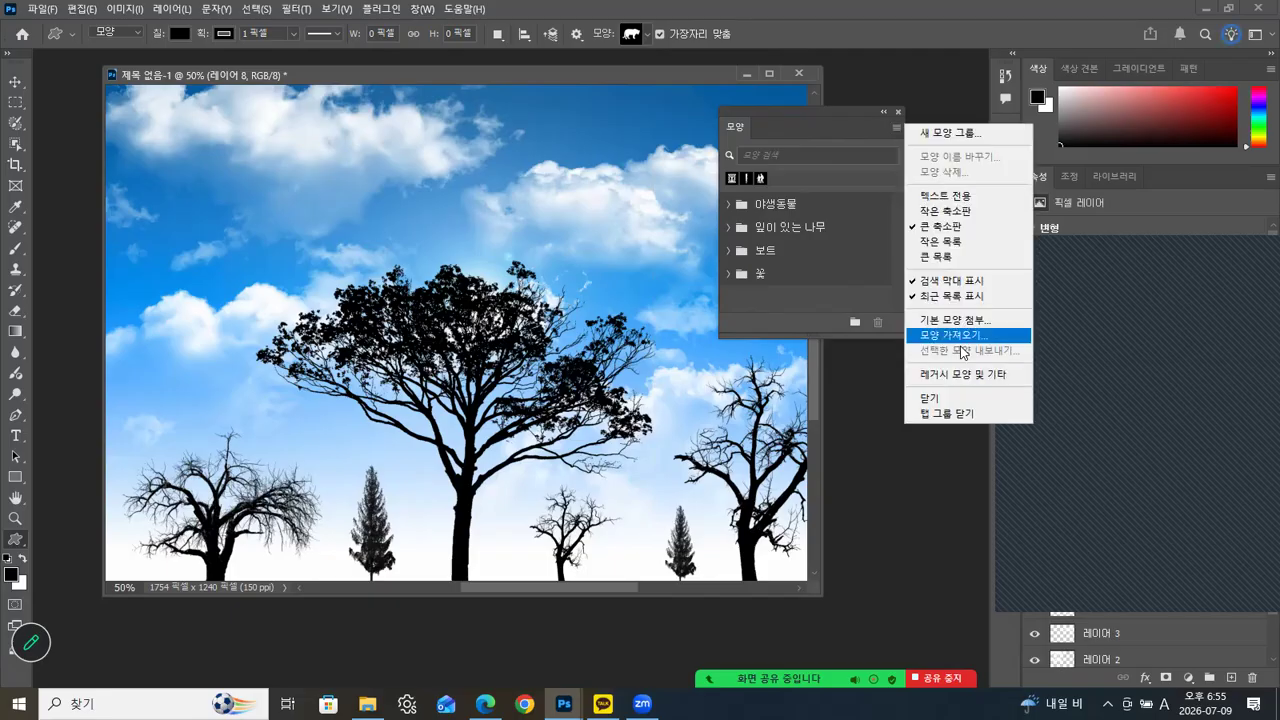
left_click(967, 382)
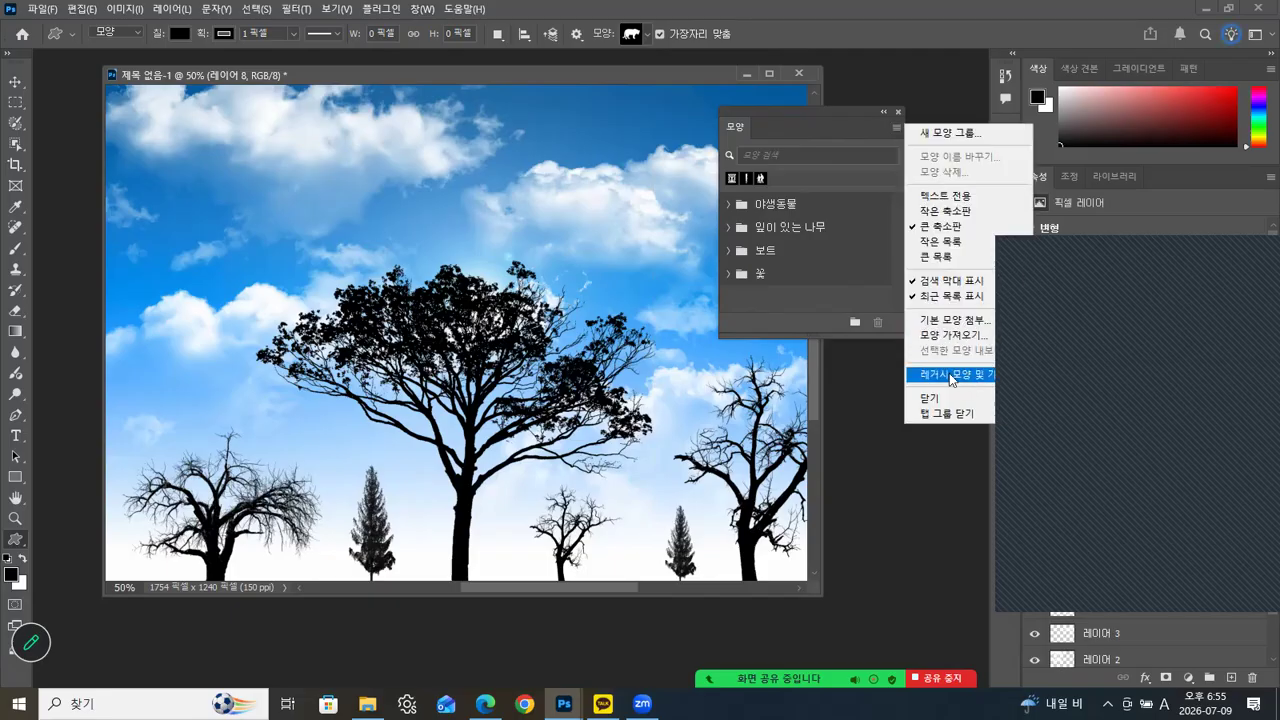
left_click_drag(897, 335, 913, 425)
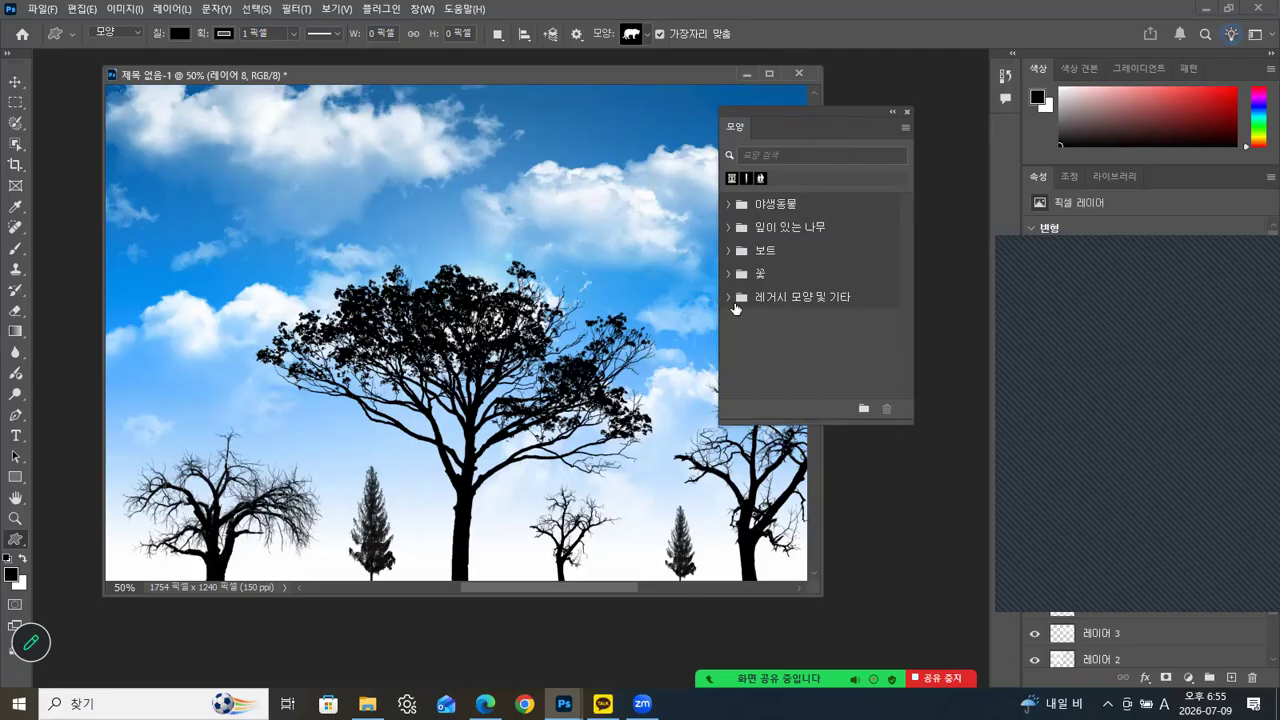
left_click(726, 297)
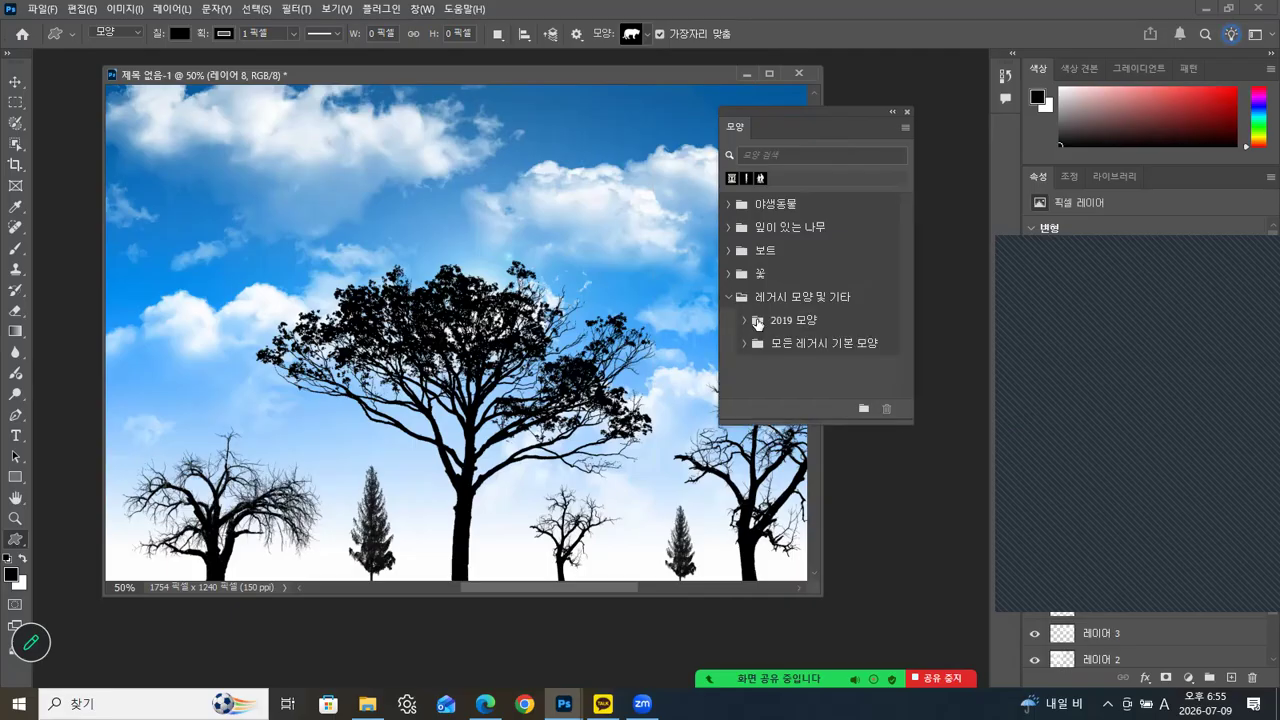
left_click(745, 320)
left_click(746, 320)
left_click(727, 297)
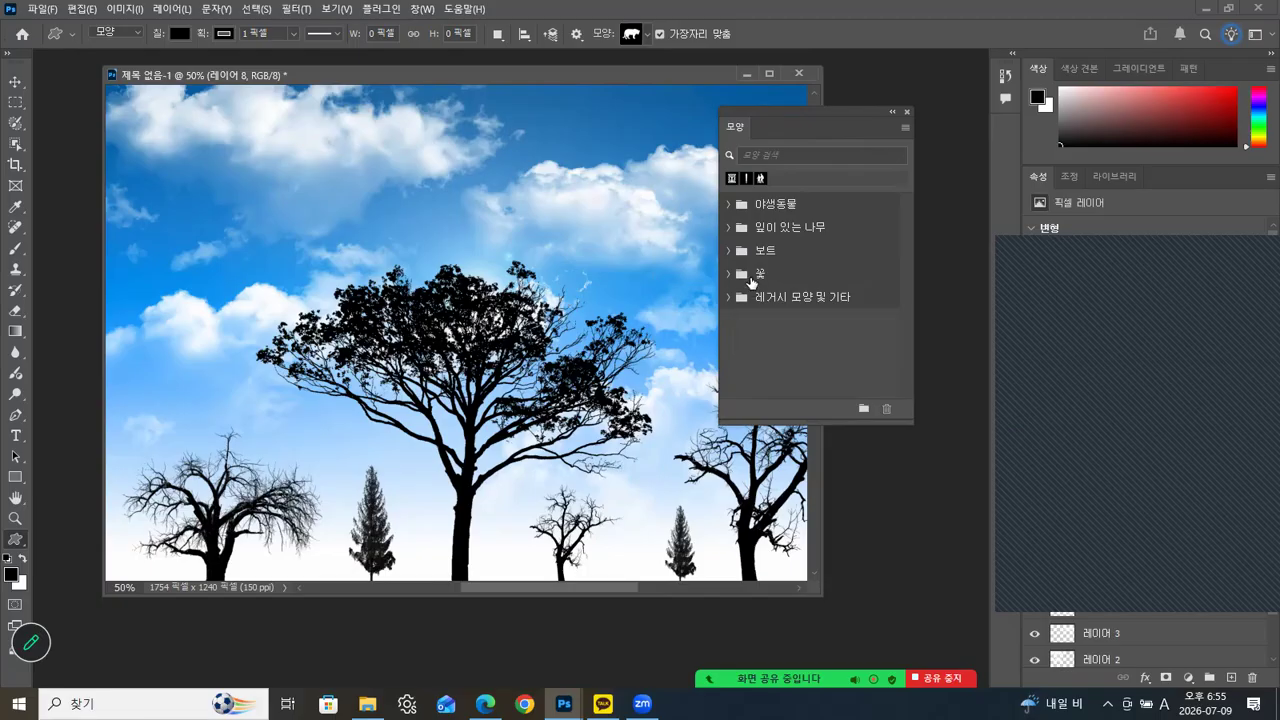
Step: Choose the antlered leaping stag from the 야생동물 shapes and draw it about 188 × 222 px in the sky
left_click(727, 205)
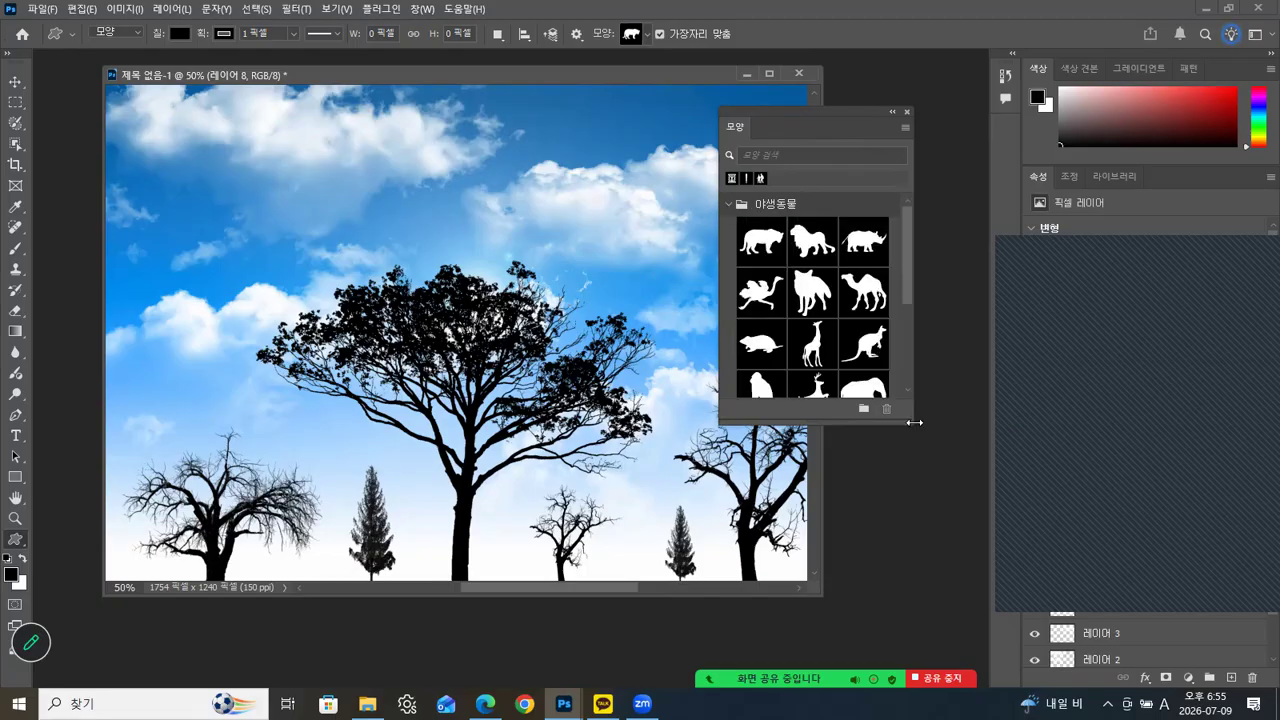
left_click_drag(913, 425, 940, 576)
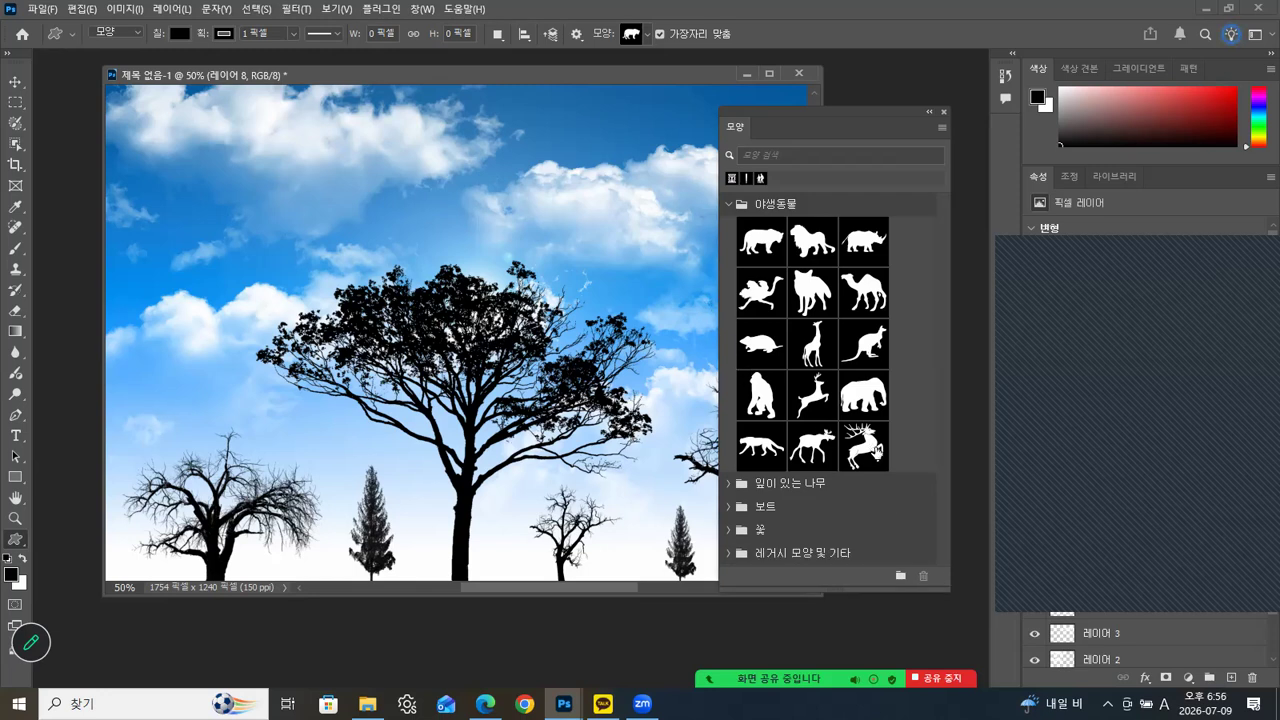
left_click(872, 448)
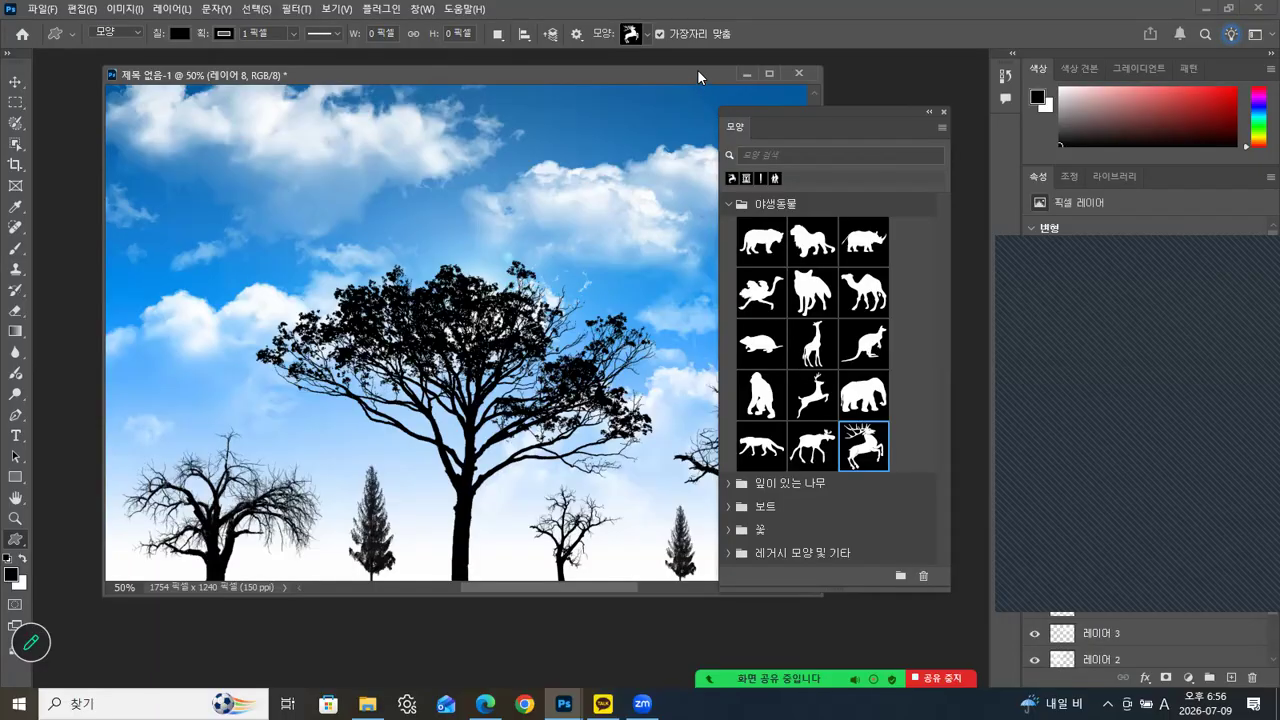
left_click(942, 111)
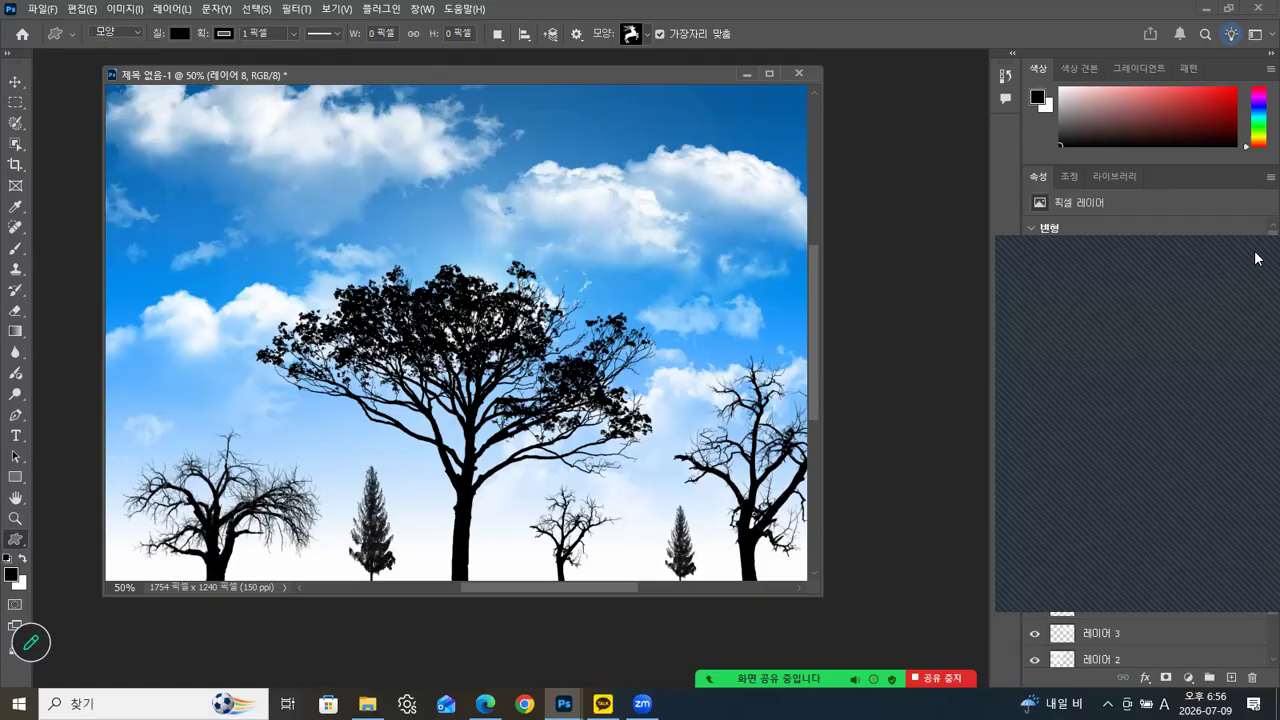
left_click(1232, 678)
left_click_drag(572, 148, 647, 237)
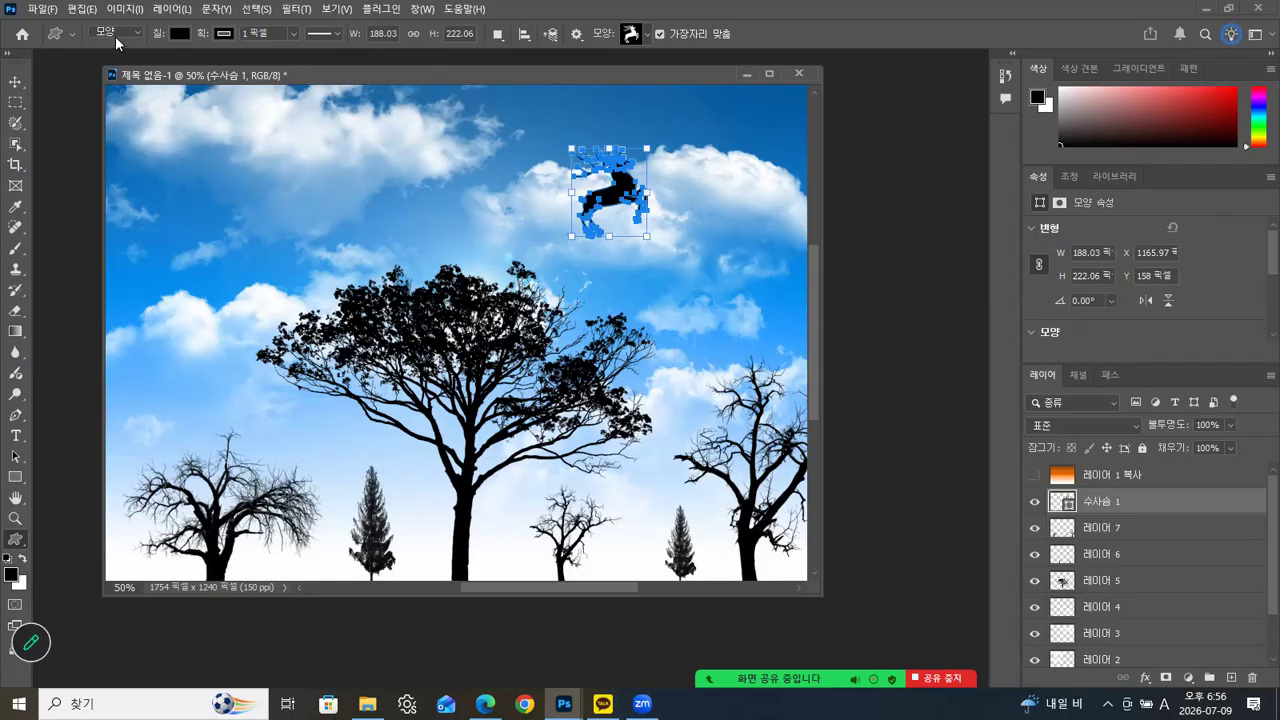
Step: Scale the stag to about 77% and place it on the ground between the large tree's trunk and the small bare tree
left_click(15, 80)
left_click_drag(625, 195, 525, 552)
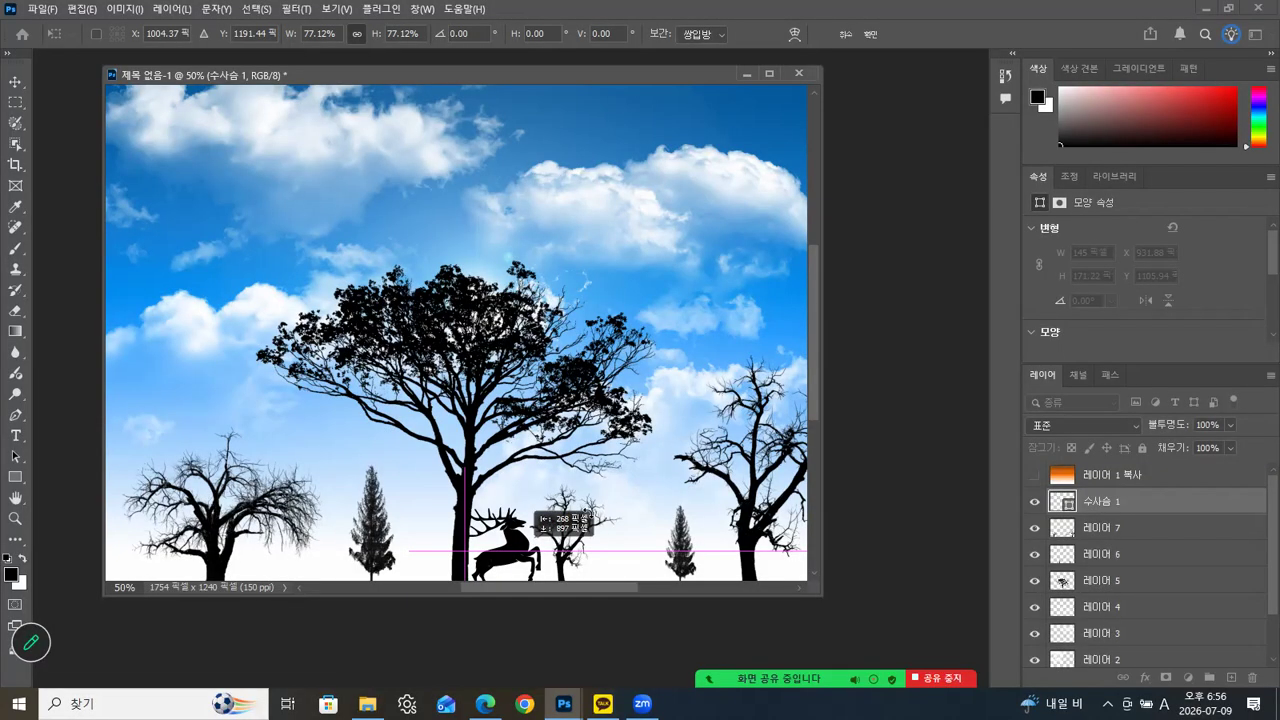
left_click_drag(591, 512, 591, 512)
key("Return")
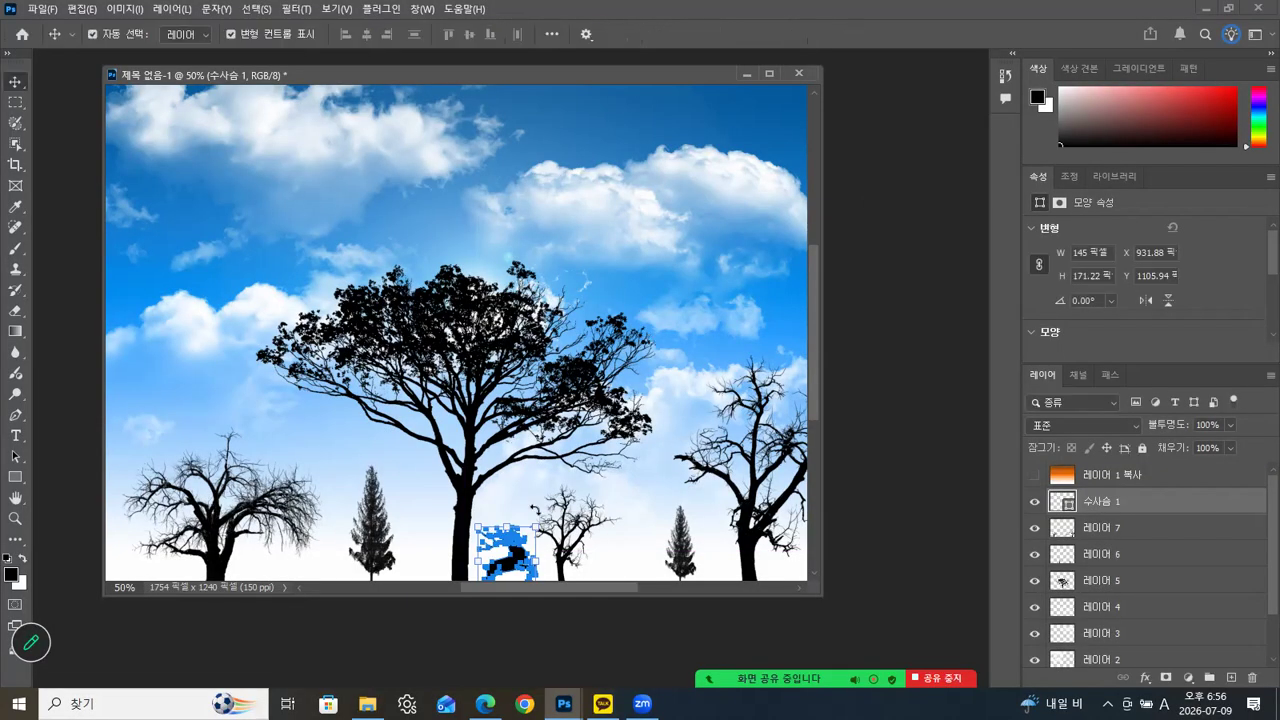
left_click(617, 503)
left_click(627, 576)
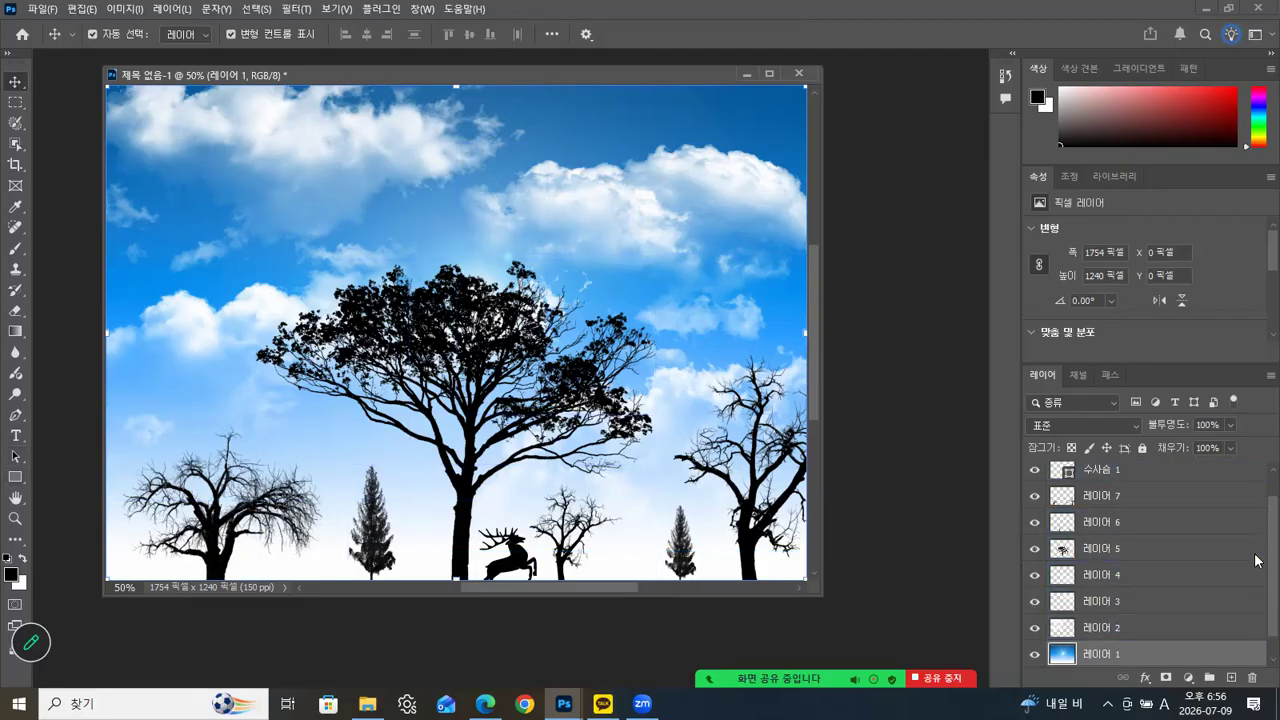
scroll(1224, 540, "down", 1)
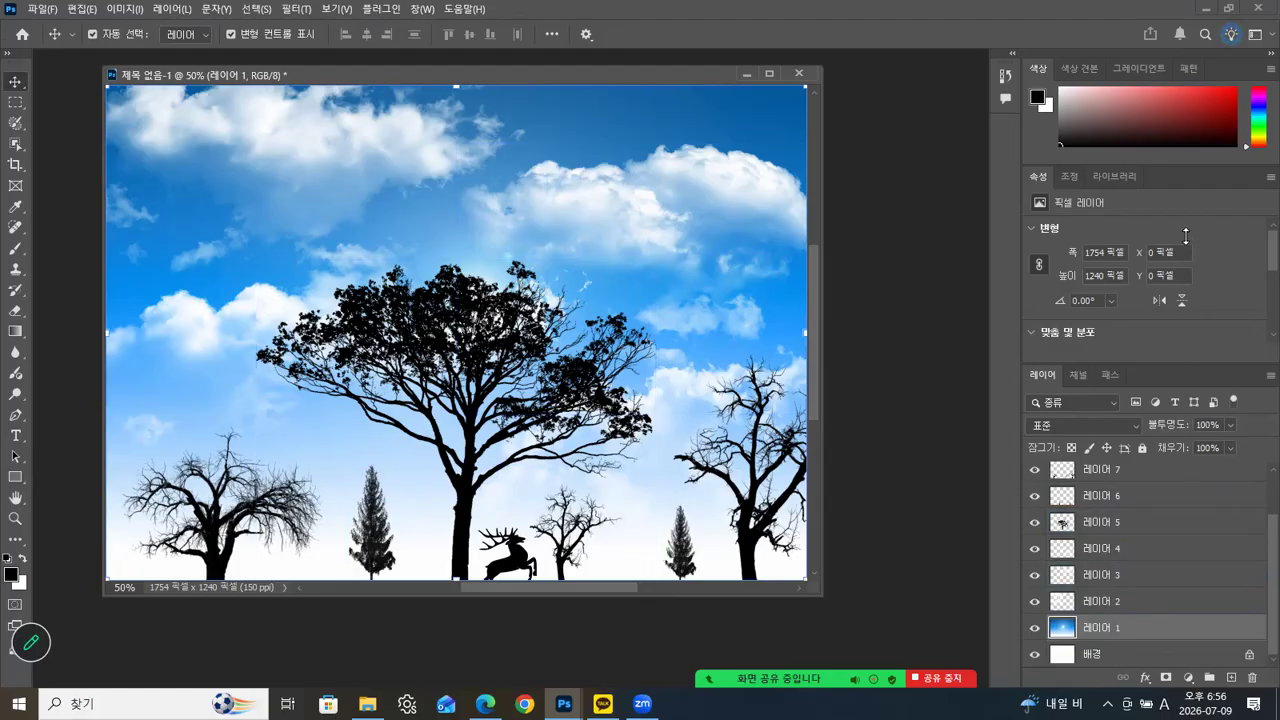
Step: Show the orange gradient layer 레이어 1 복사, move it directly above 레이어 1, and compare it with the blue sky
scroll(1258, 548, "up", 2)
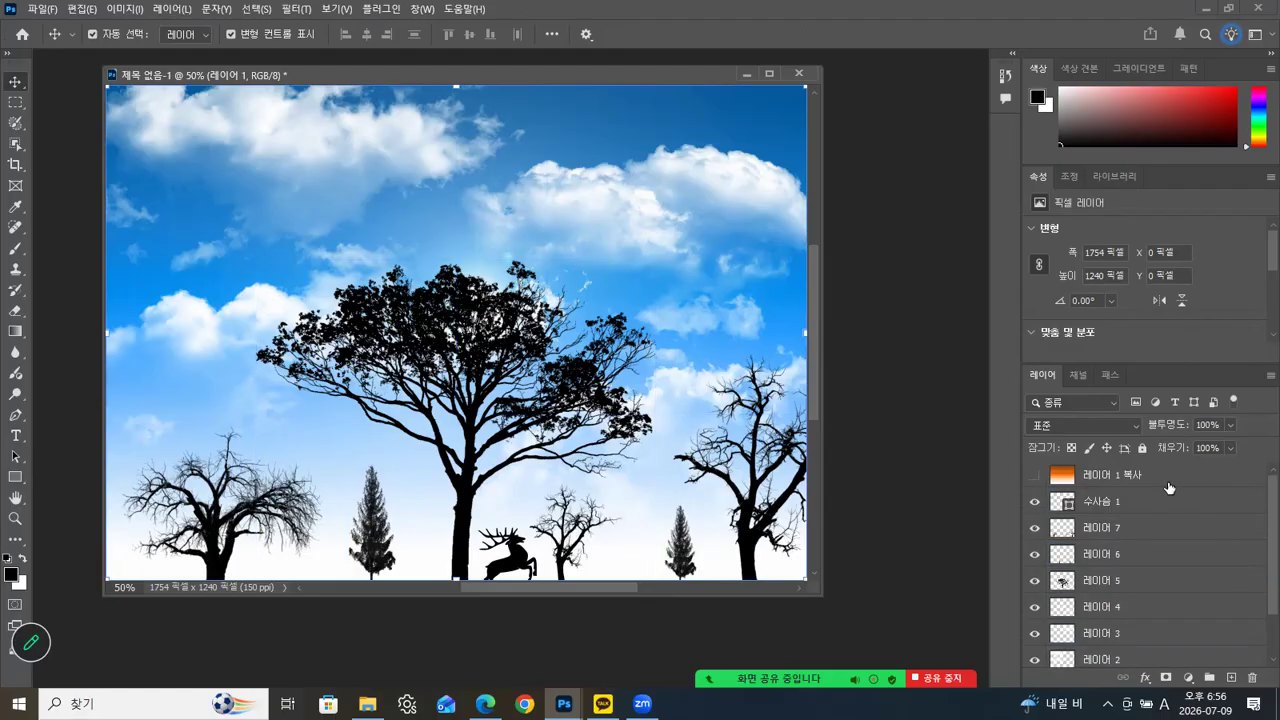
left_click(1033, 474)
left_click_drag(1164, 476, 1161, 664)
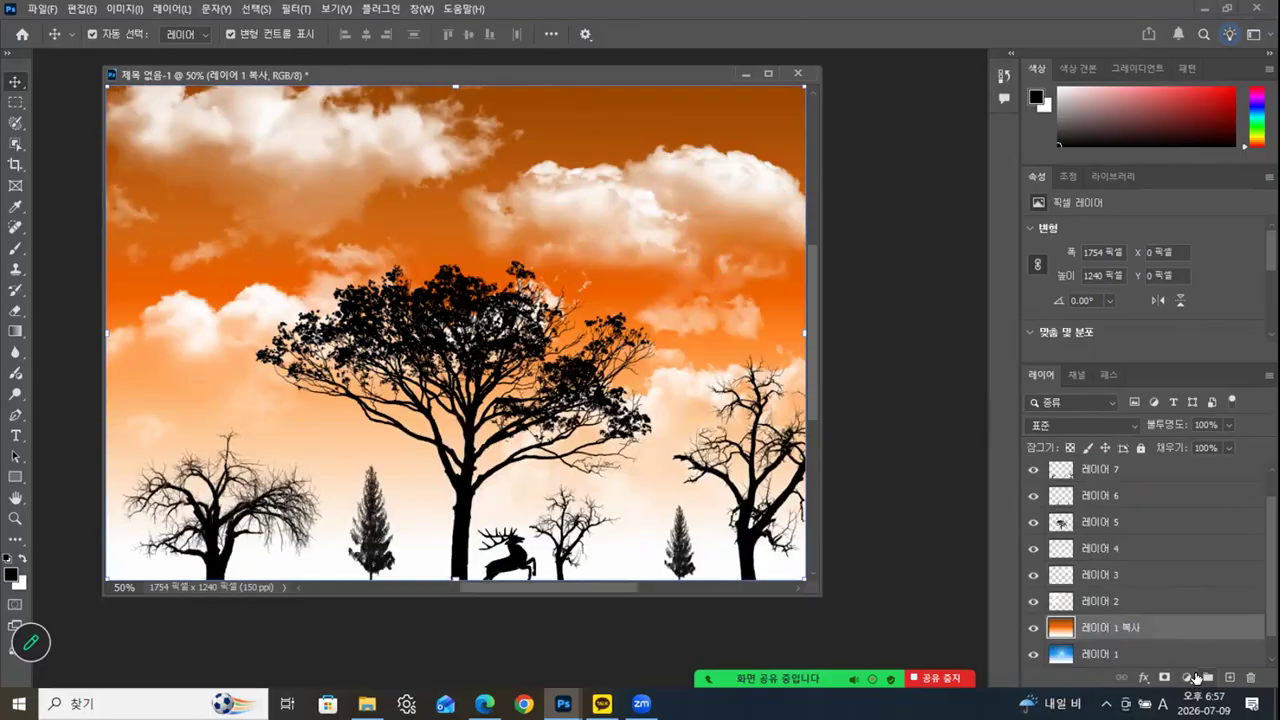
mouse_move(535, 70)
left_mouse_down()
mouse_move(557, 74)
mouse_move(538, 66)
left_mouse_up()
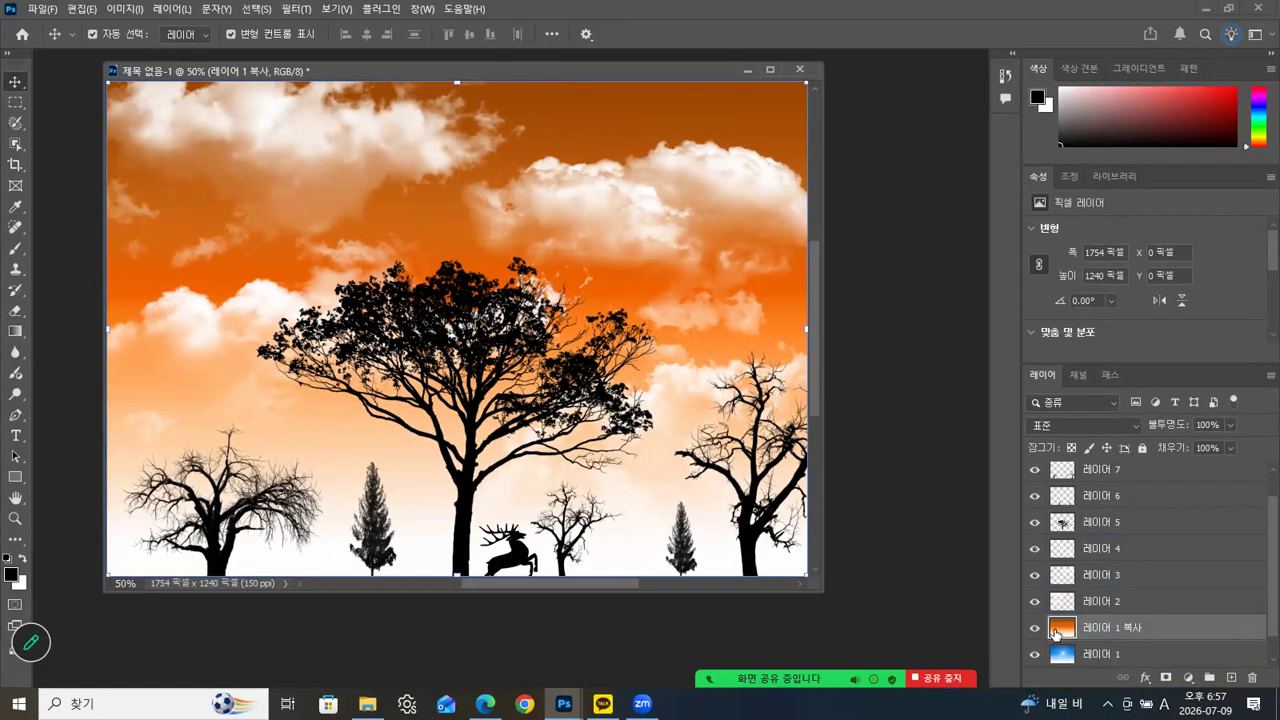
left_click(1036, 630)
left_click(1036, 630)
Step: Render a 105mm 프라임 lens flare at 100% brightness in the upper-right sky of the orange gradient layer
left_click(296, 10)
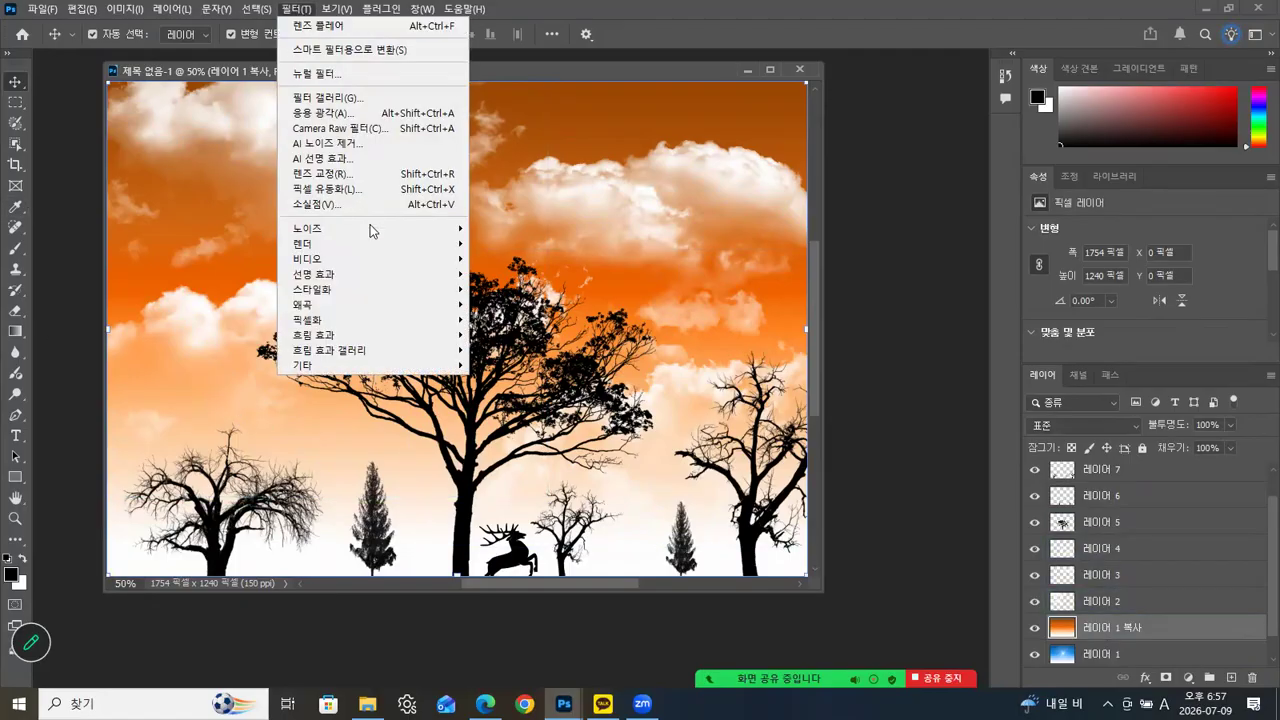
mouse_move(378, 248)
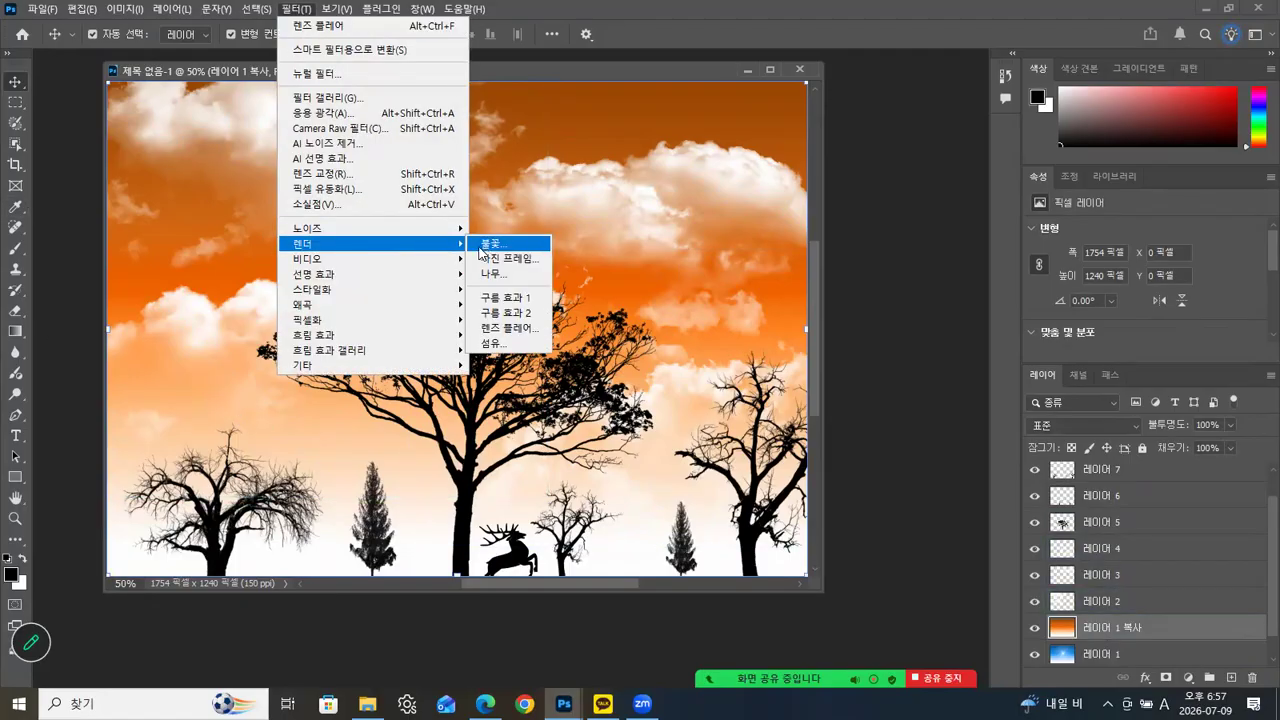
left_click(515, 329)
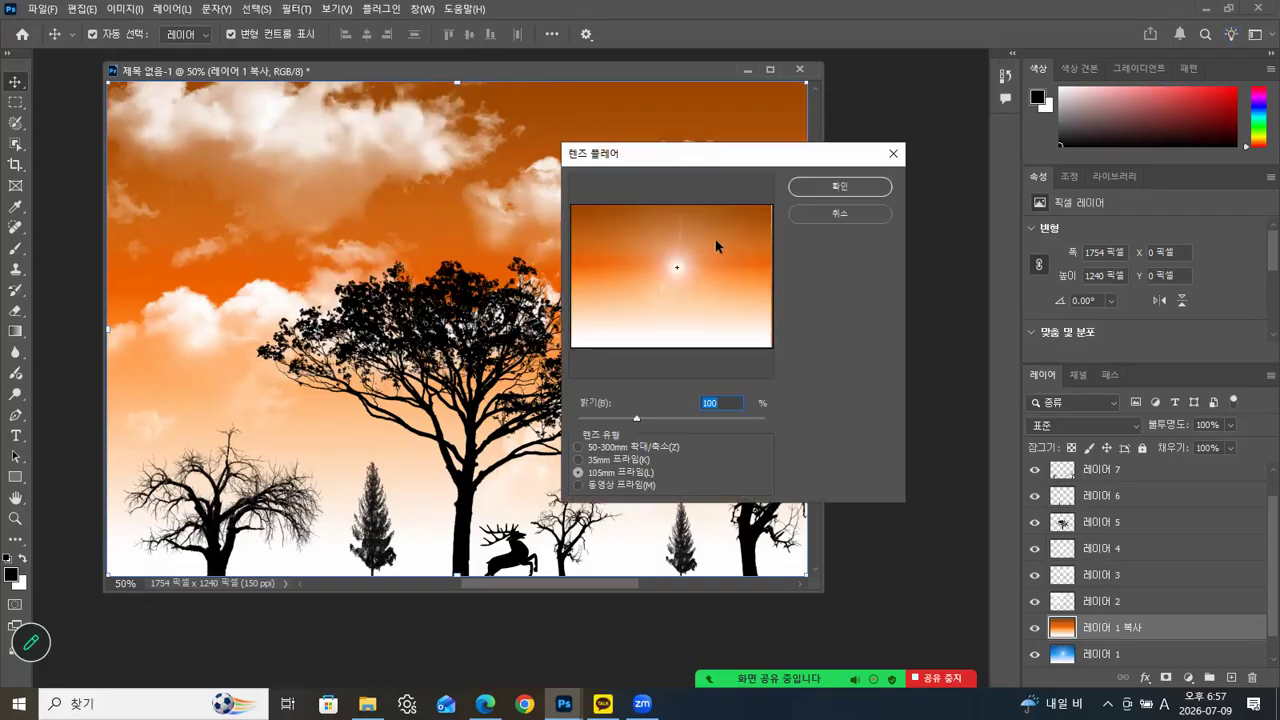
left_click_drag(737, 160, 1061, 180)
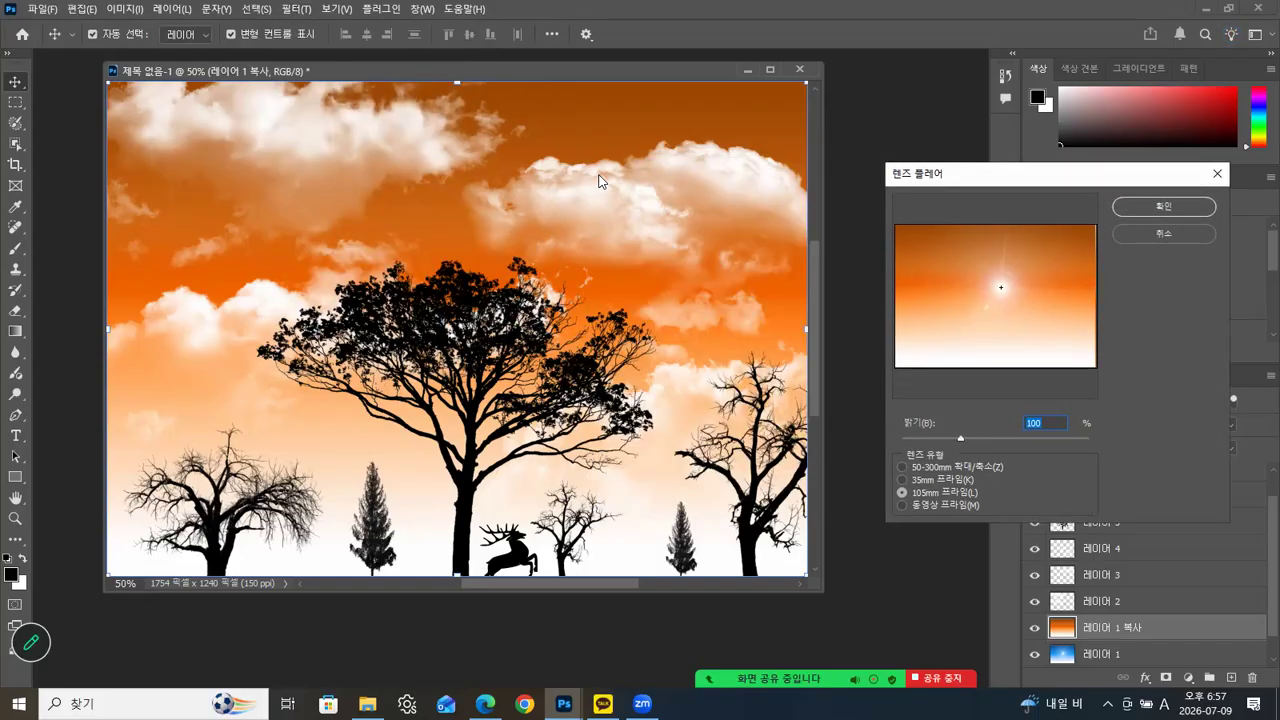
left_click(1040, 251)
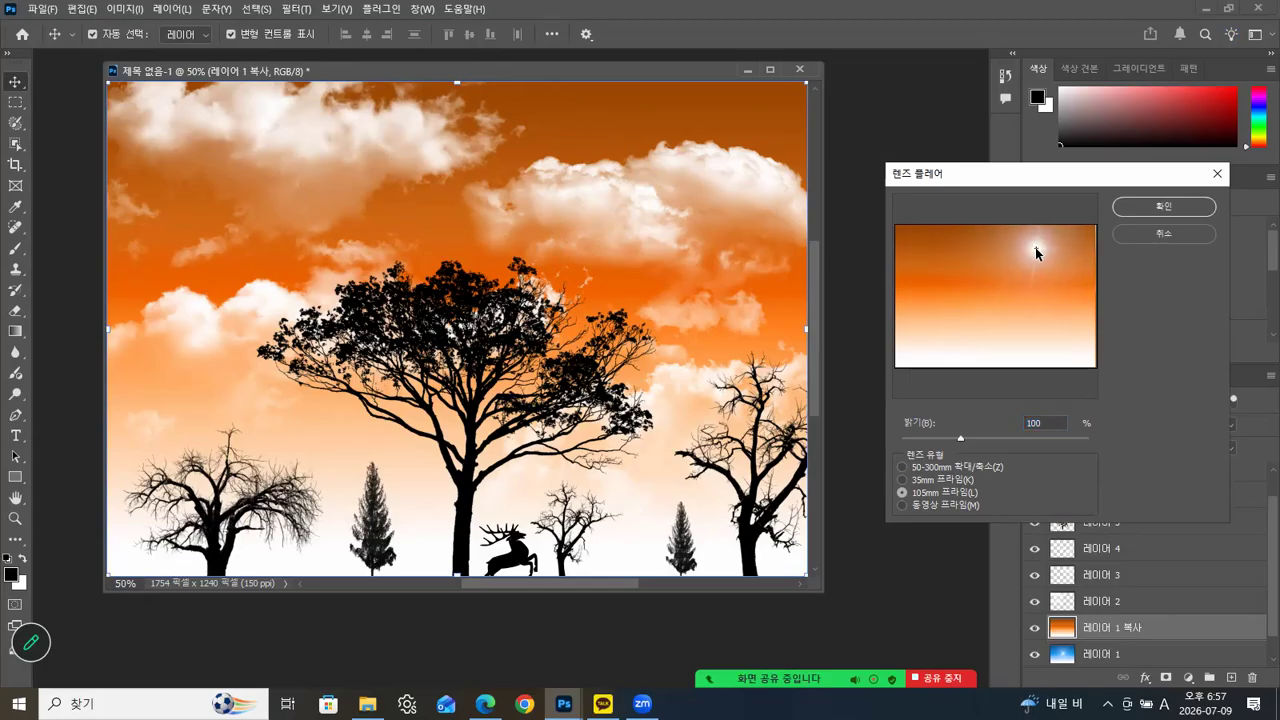
left_click(1140, 206)
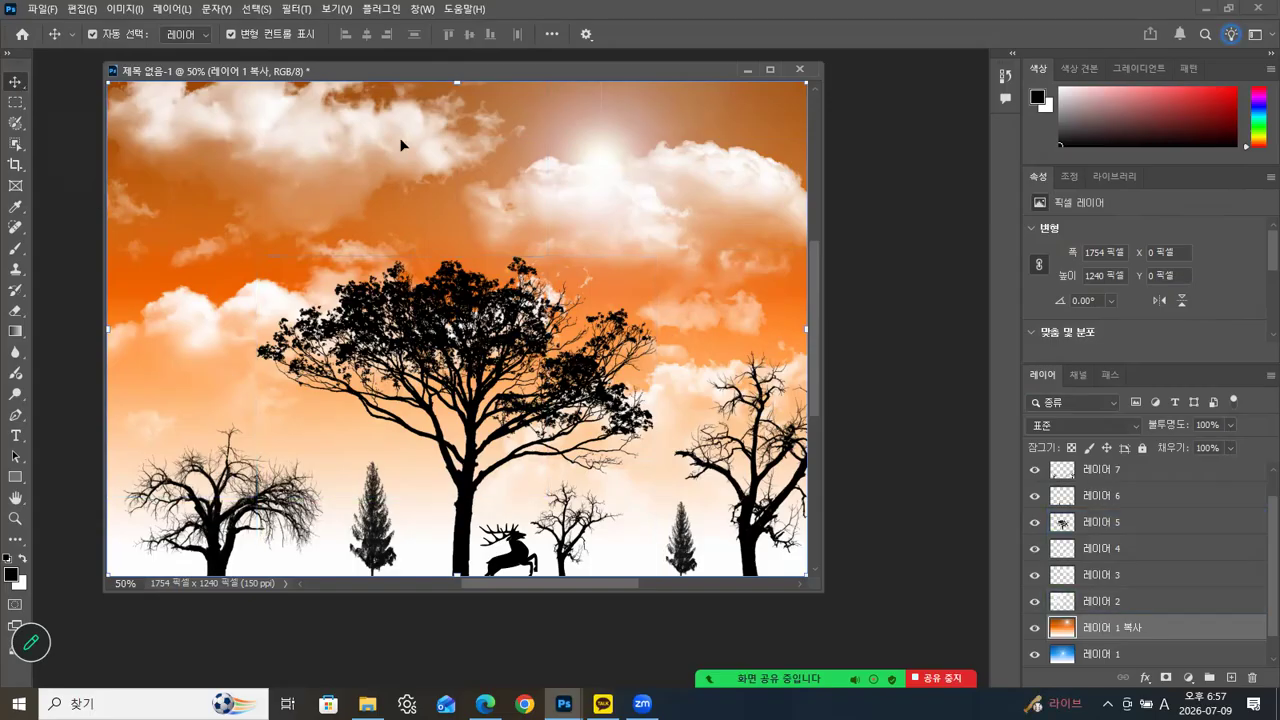
left_click_drag(526, 71, 528, 95)
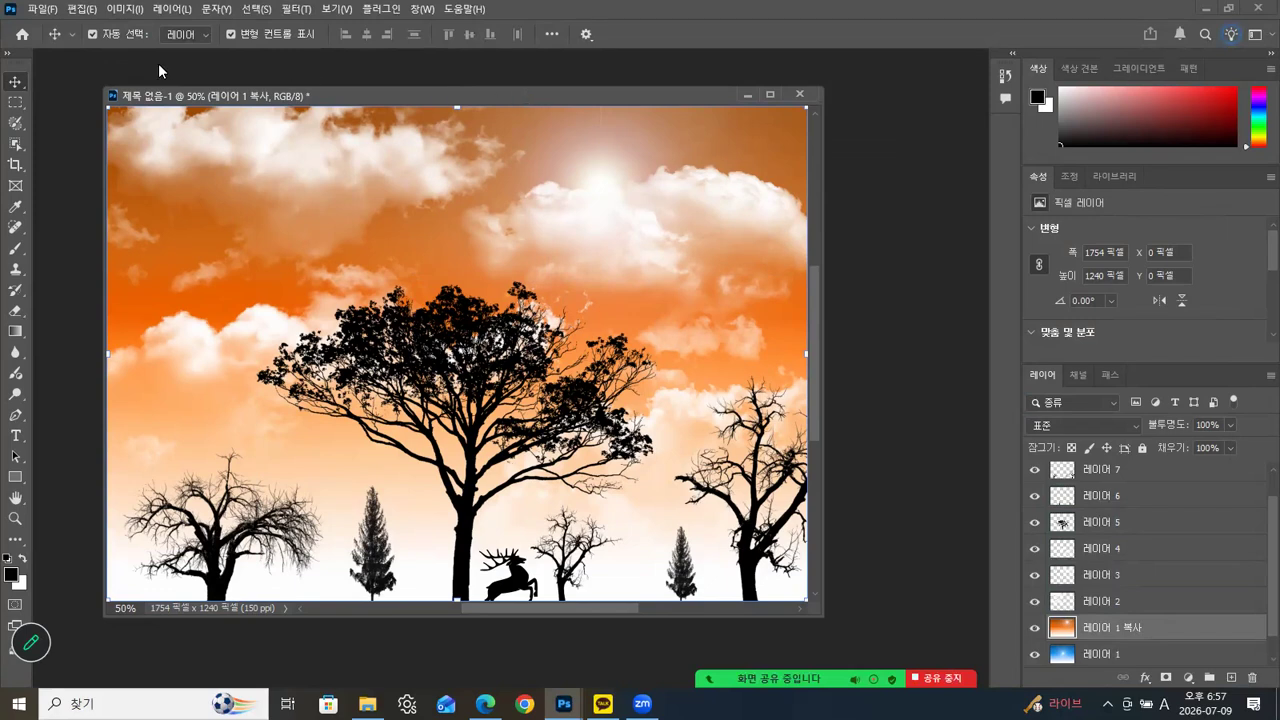
Step: Begin saving a copy of the document in JPEG format, in the 완성 folder inside the desktop's Photoshop folder
left_click(47, 11)
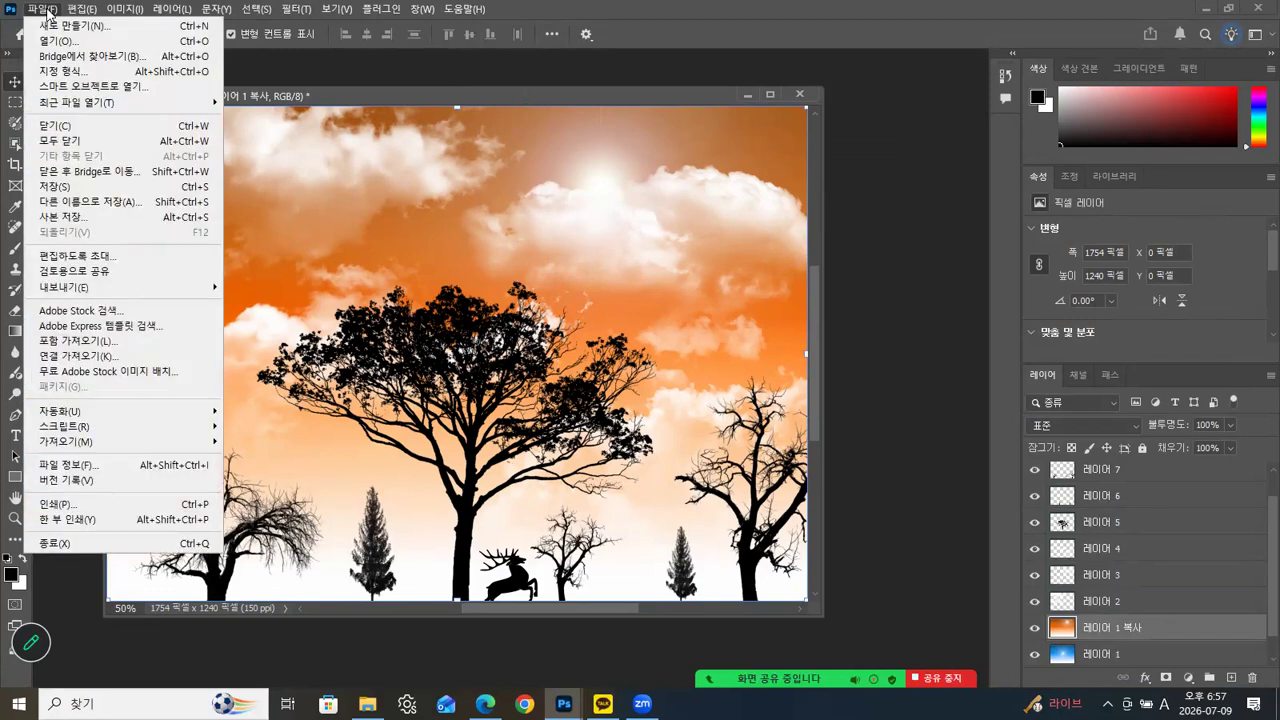
left_click(75, 215)
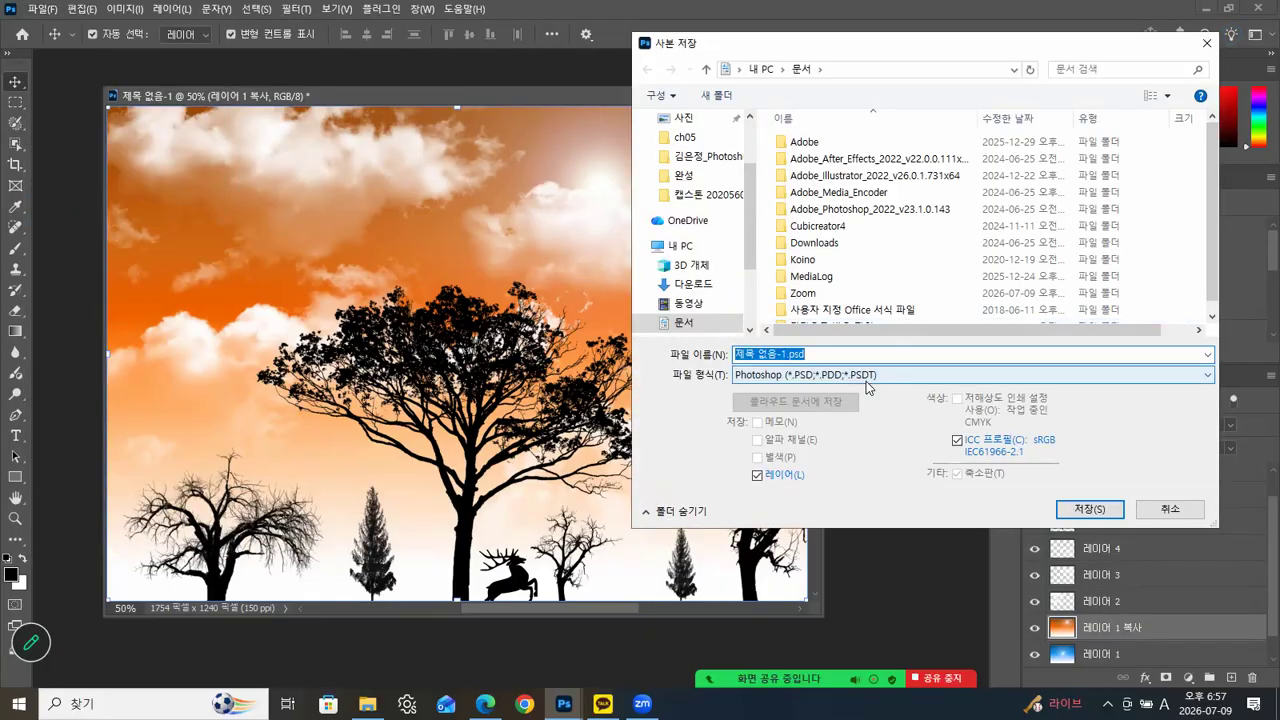
left_click(870, 375)
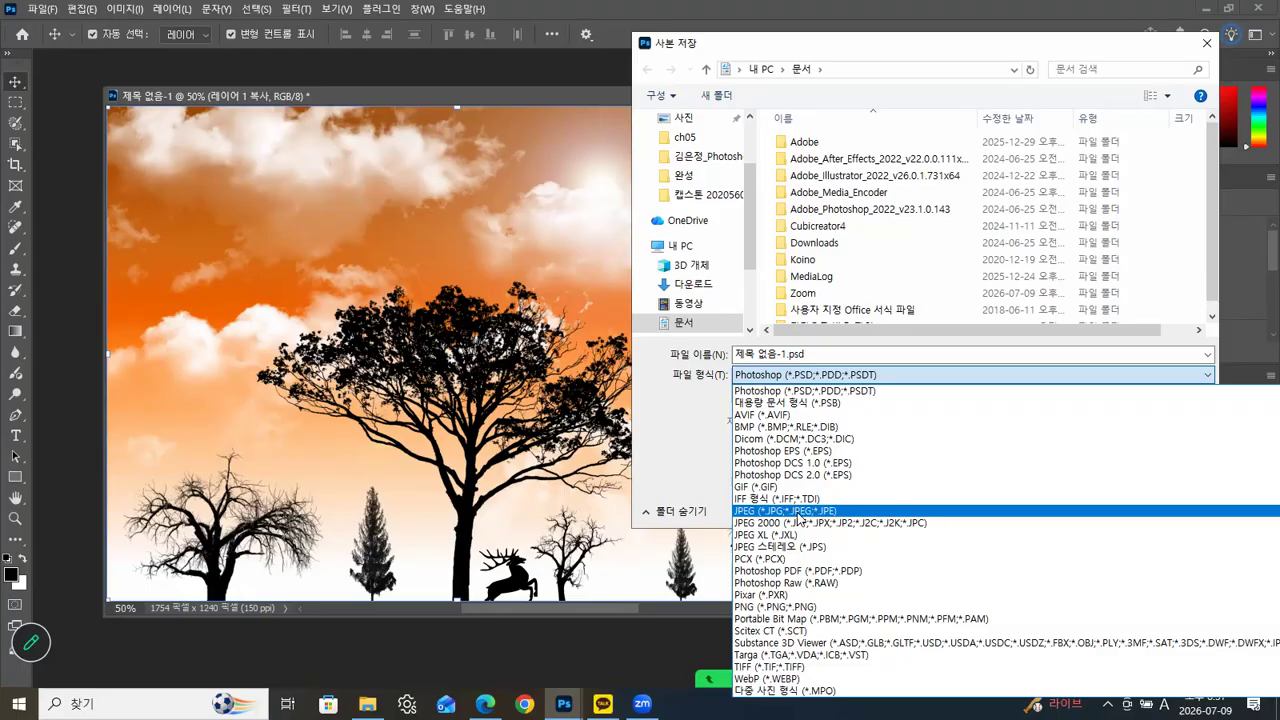
left_click(800, 511)
left_click(803, 352)
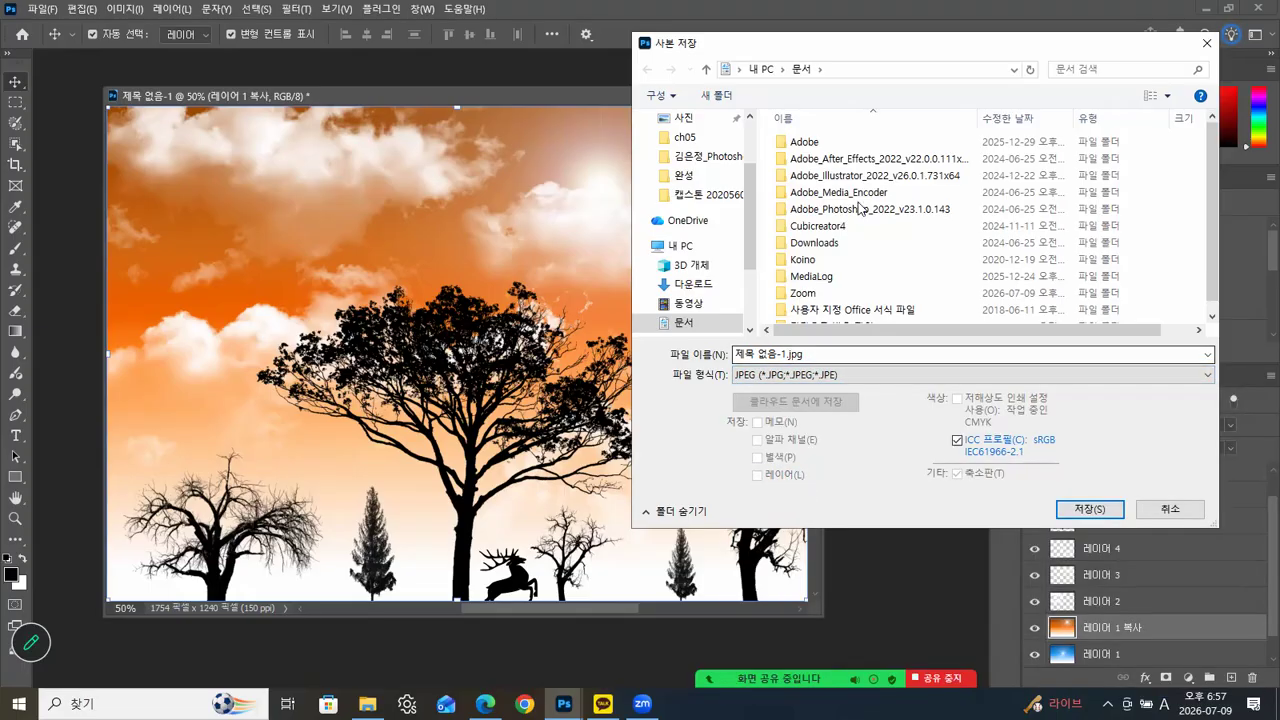
scroll(755, 175, "up", 2)
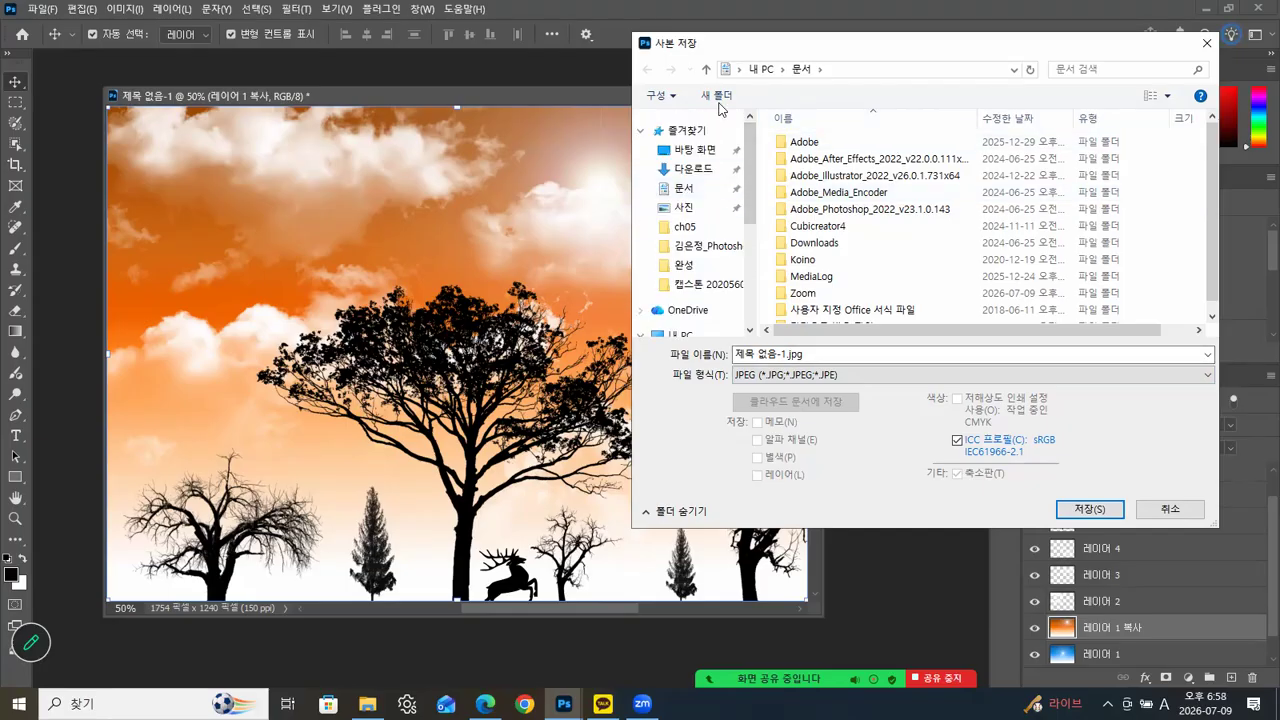
left_click(694, 149)
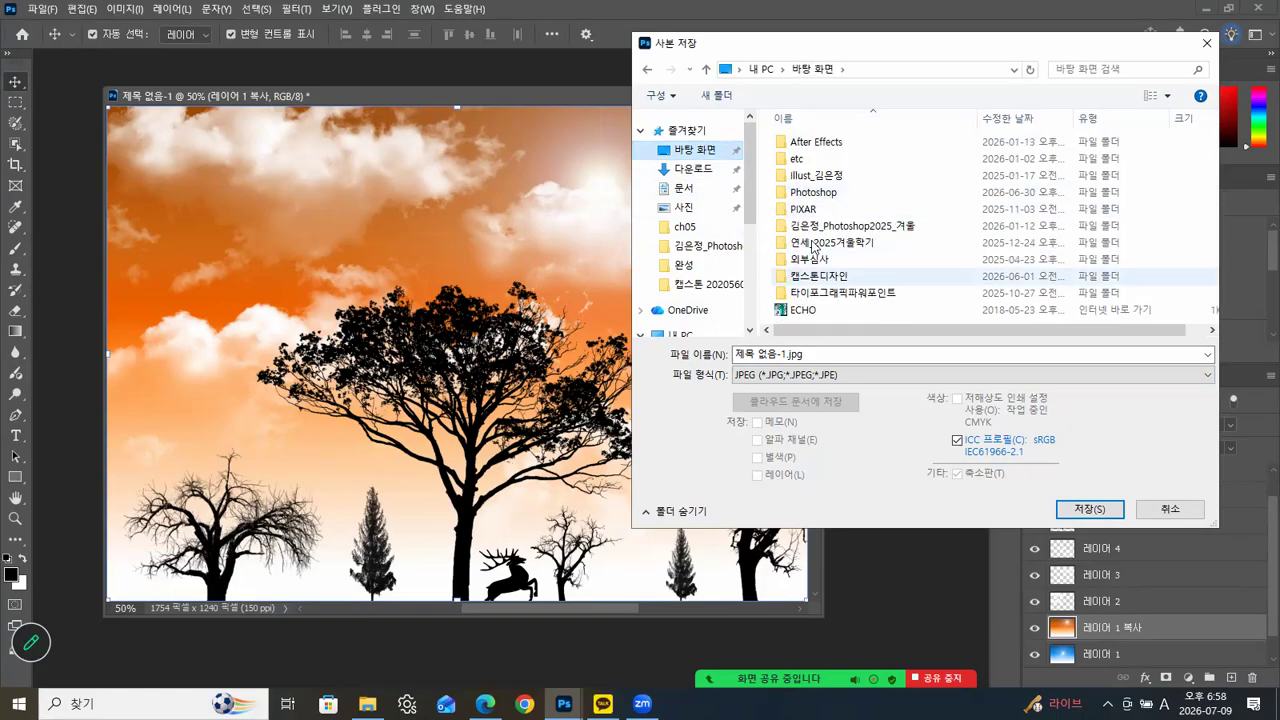
double_click(813, 192)
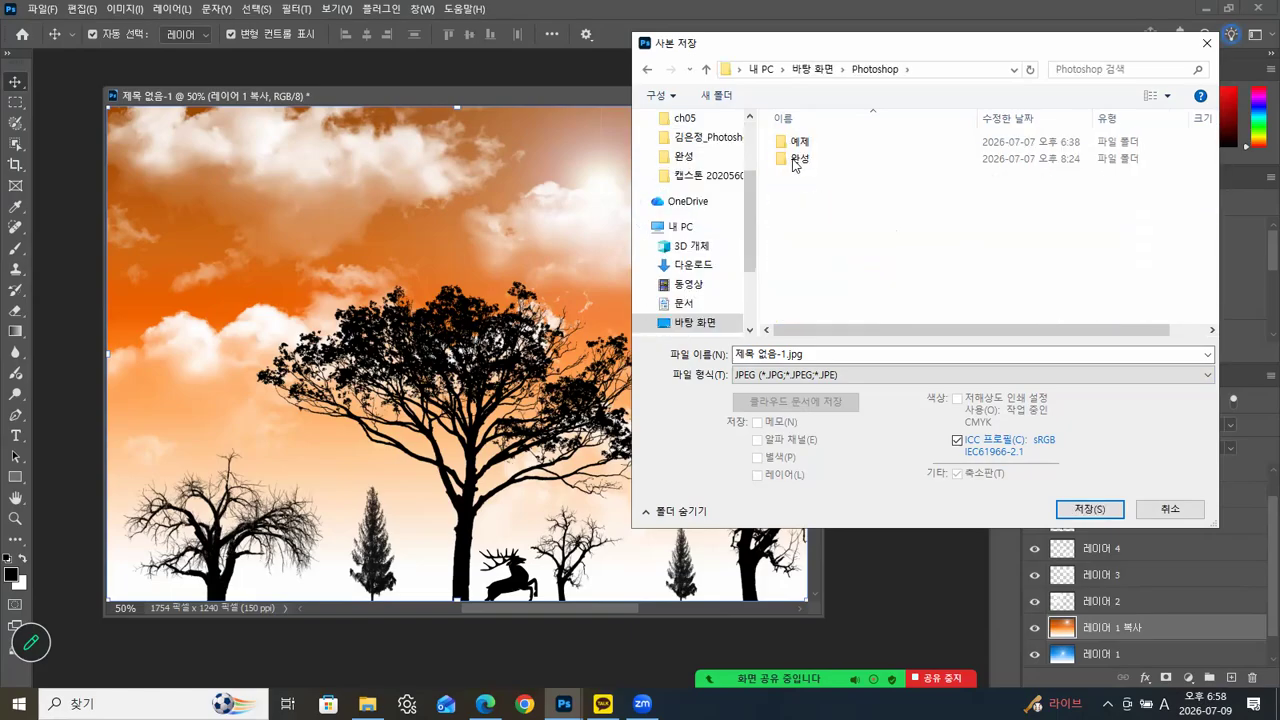
double_click(797, 159)
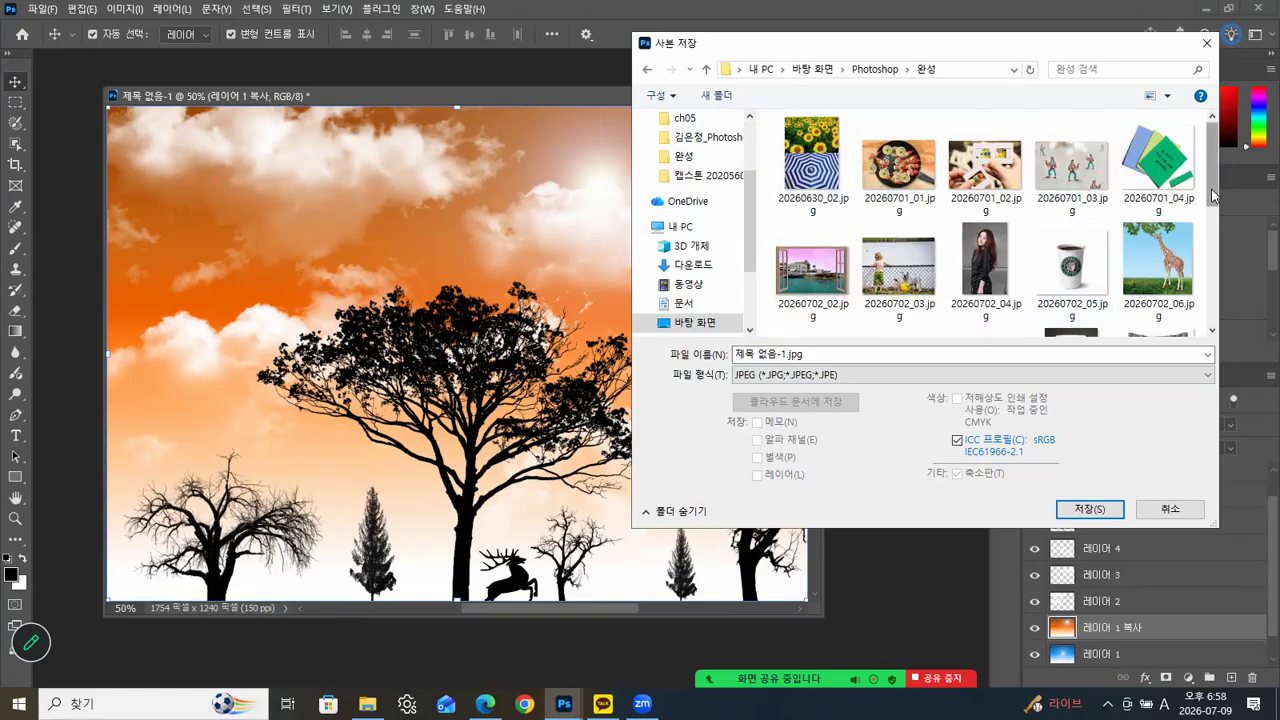
Step: Name the copy 20260709_01.jpg, basing the name on 20260707_01.jpg, and save it at JPEG quality 12
left_click_drag(1213, 196, 1217, 319)
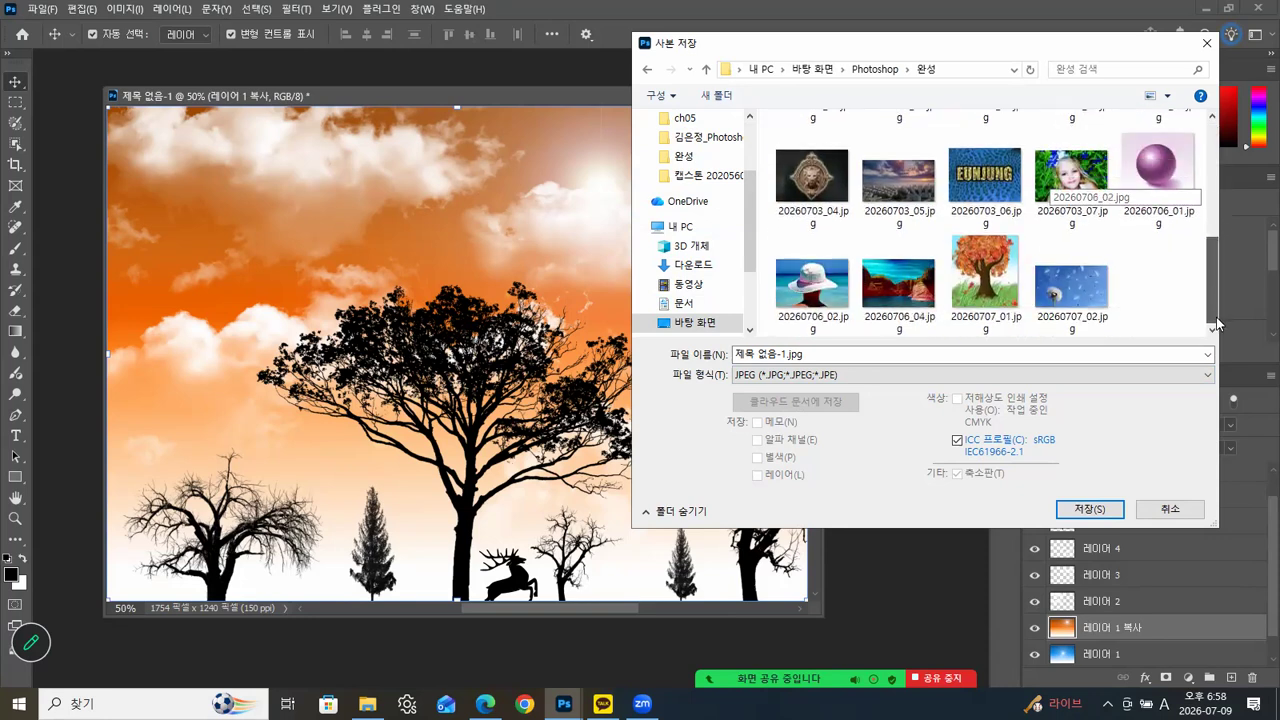
left_click(985, 280)
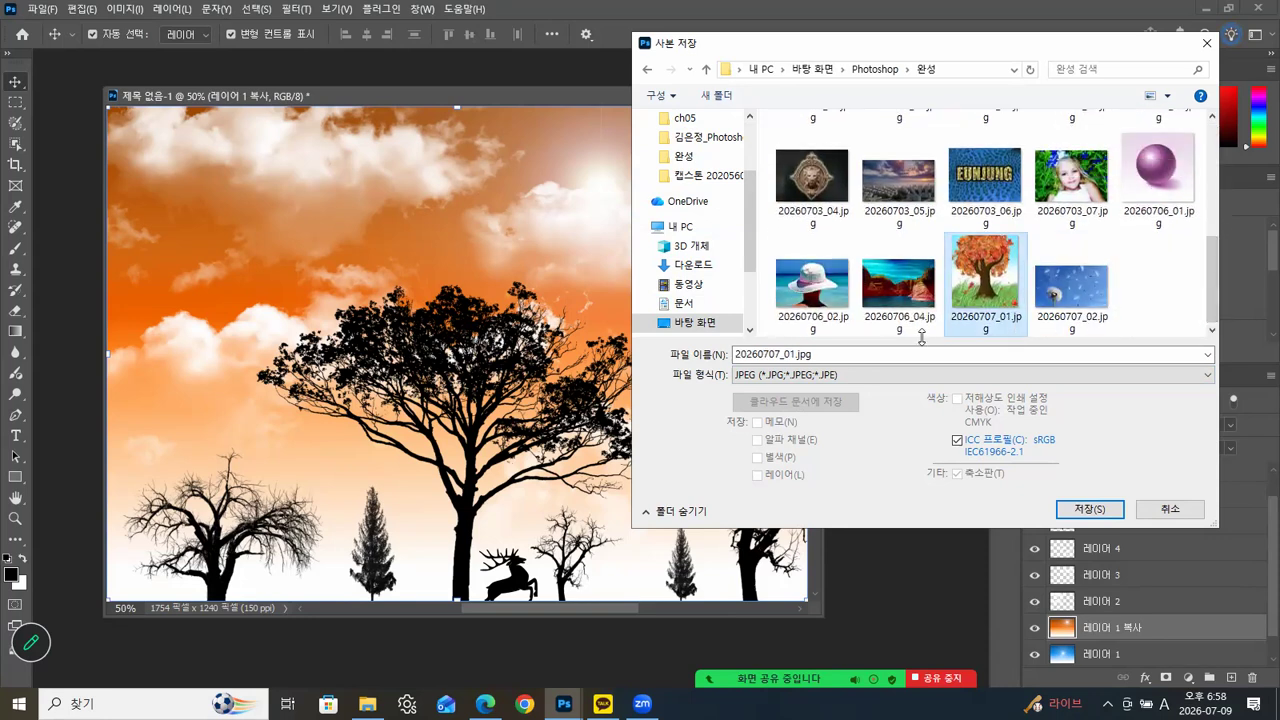
double_click(775, 354)
left_click(780, 354)
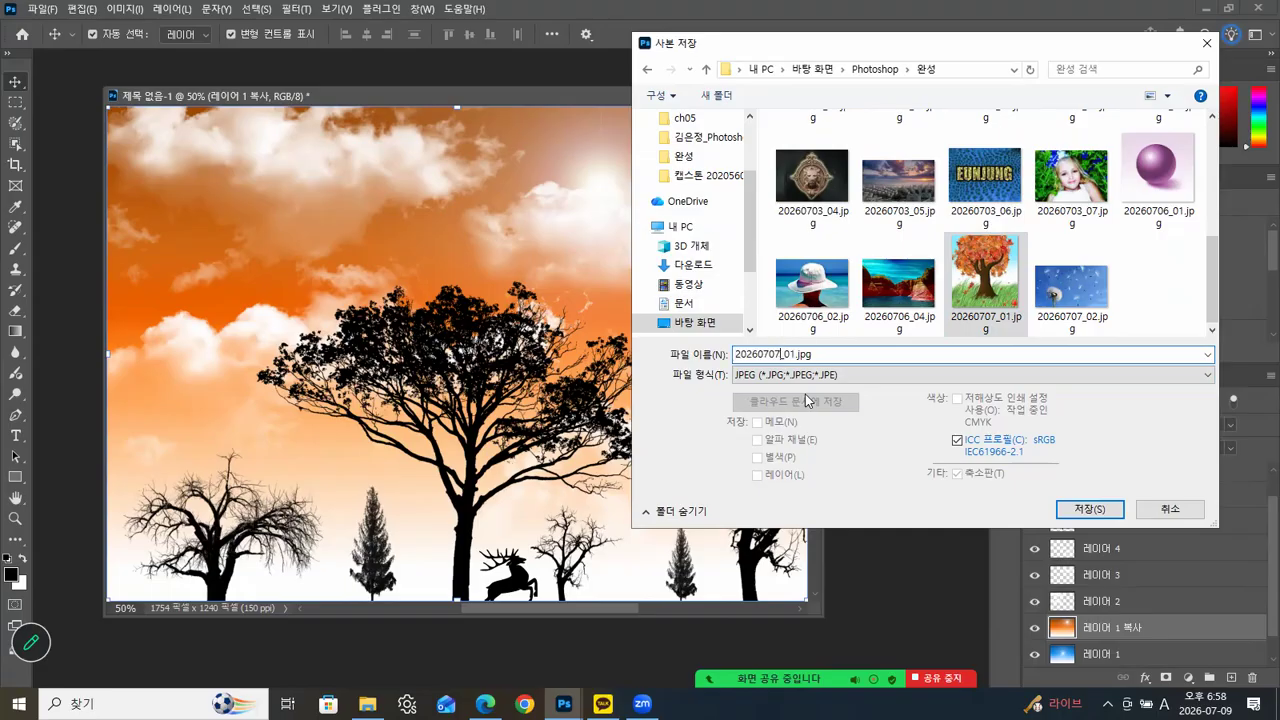
key("BackSpace")
type("9")
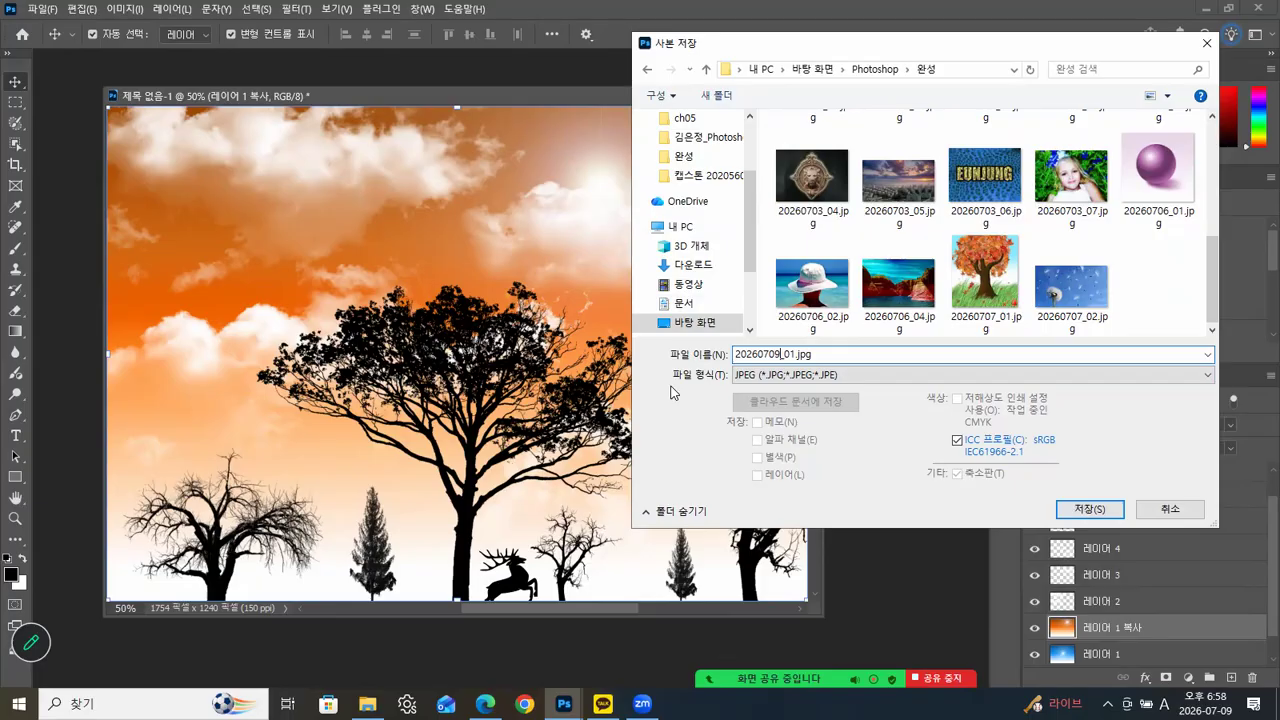
key("Return")
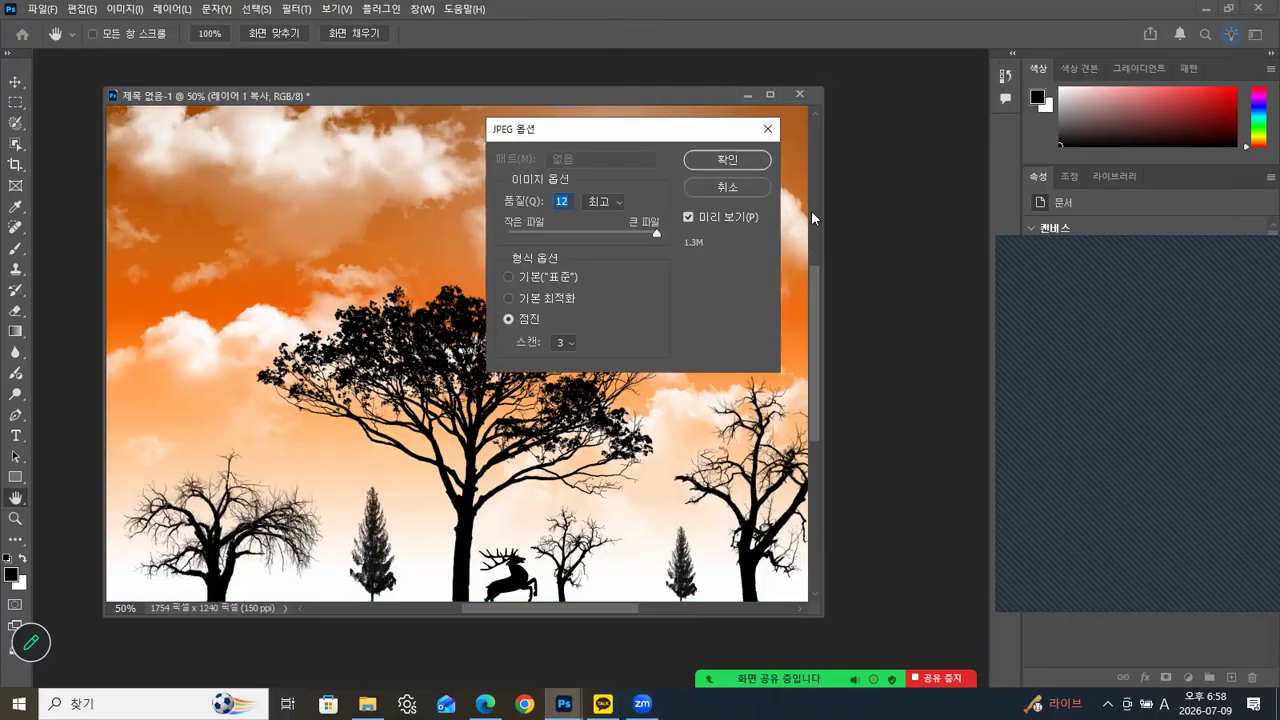
left_click(740, 163)
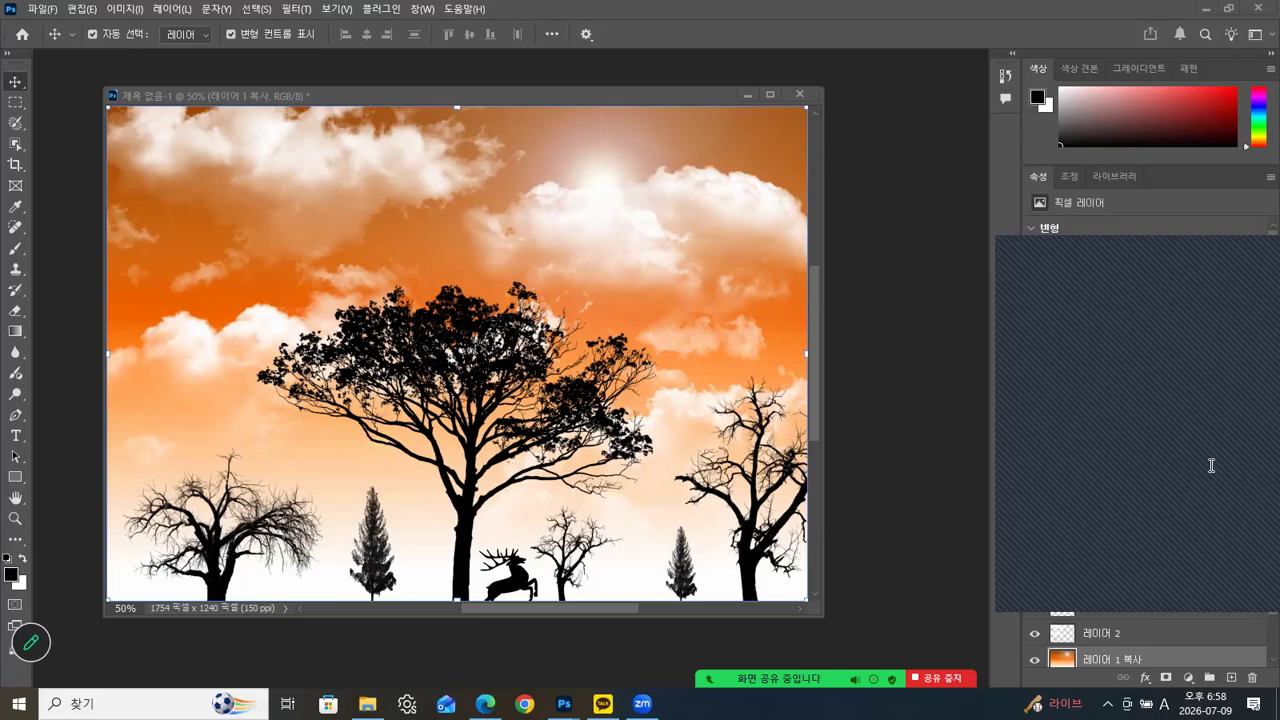
Step: Examine the shape tools and the extra tools in the toolbar customization settings, and leave without applying changes
left_click(15, 543)
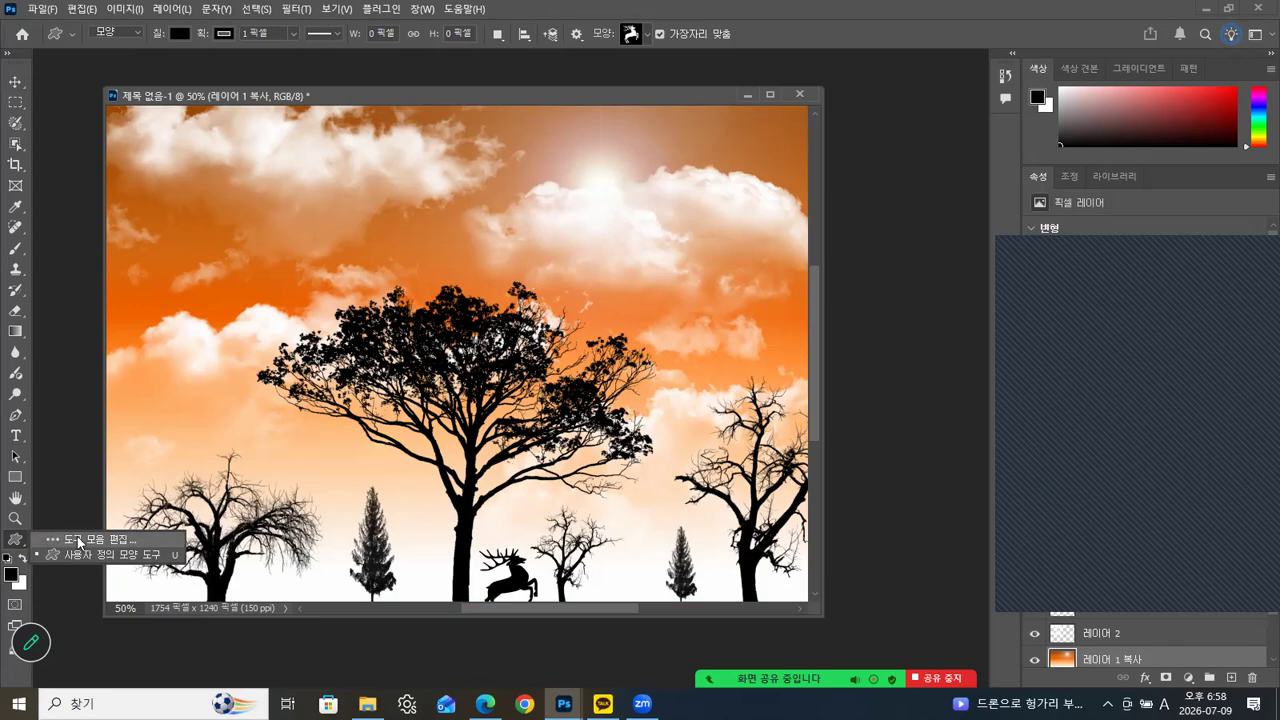
left_click(78, 540)
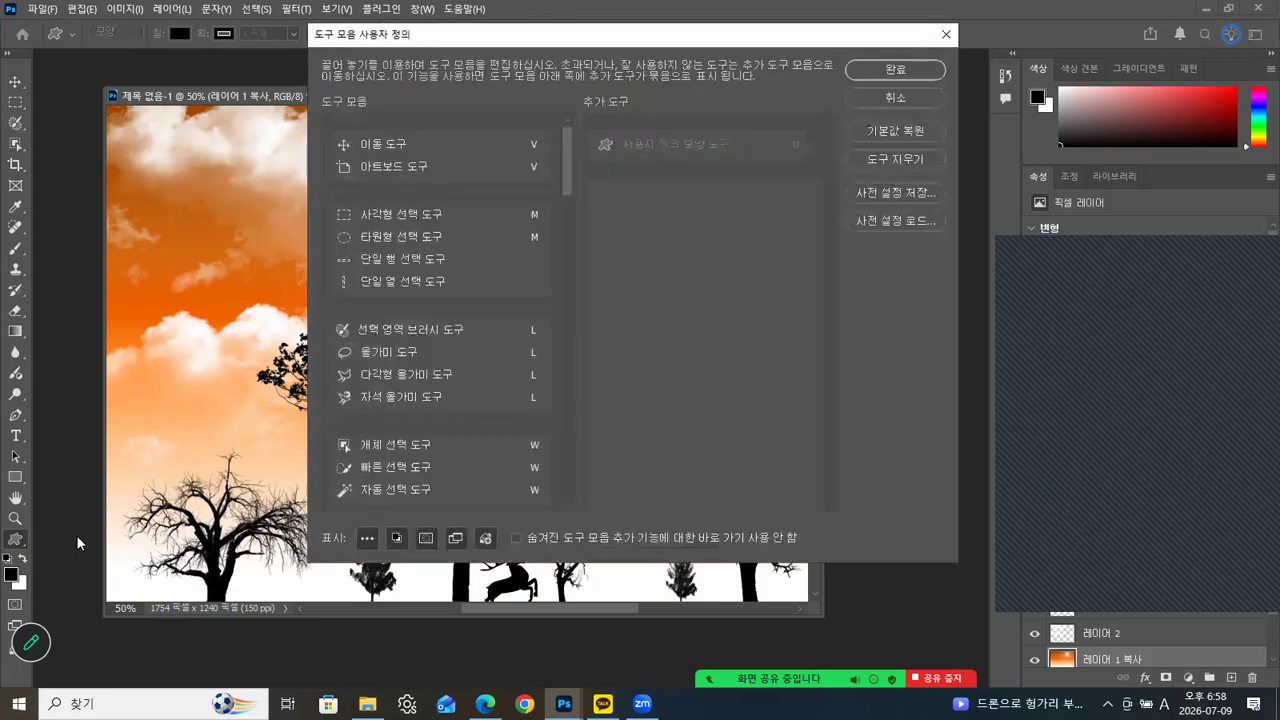
left_click_drag(566, 188, 568, 472)
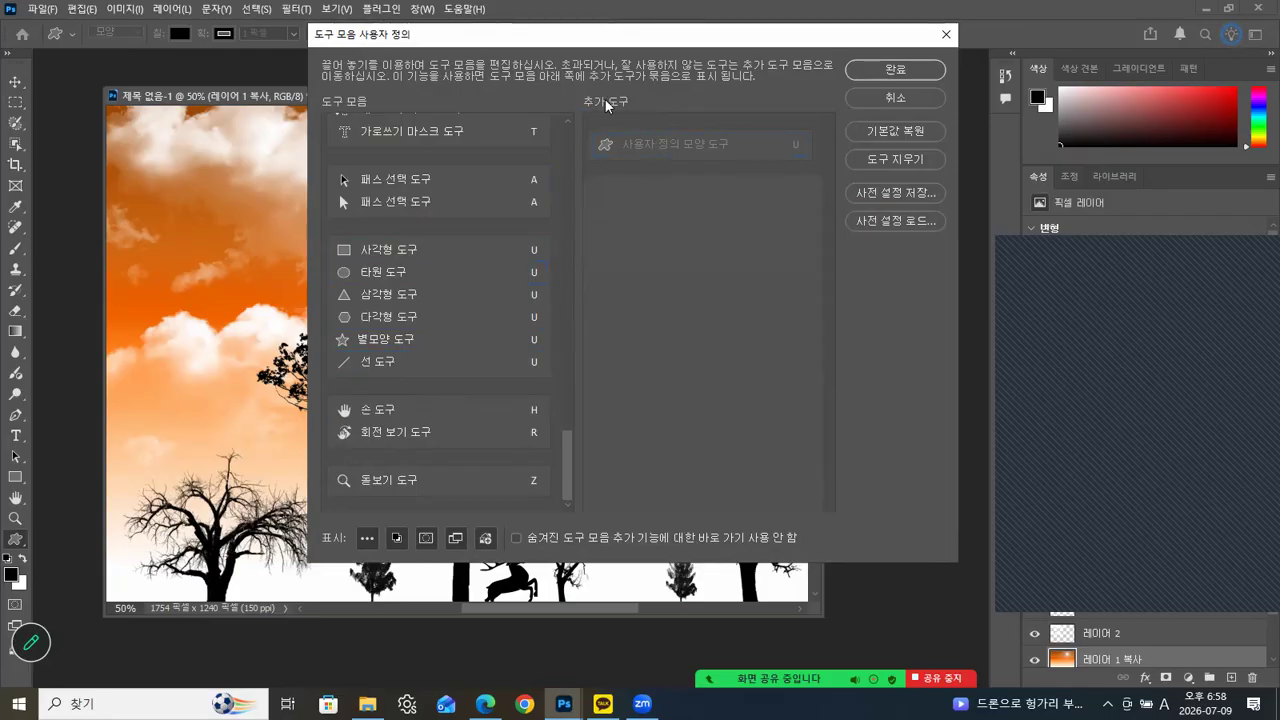
left_click(907, 91)
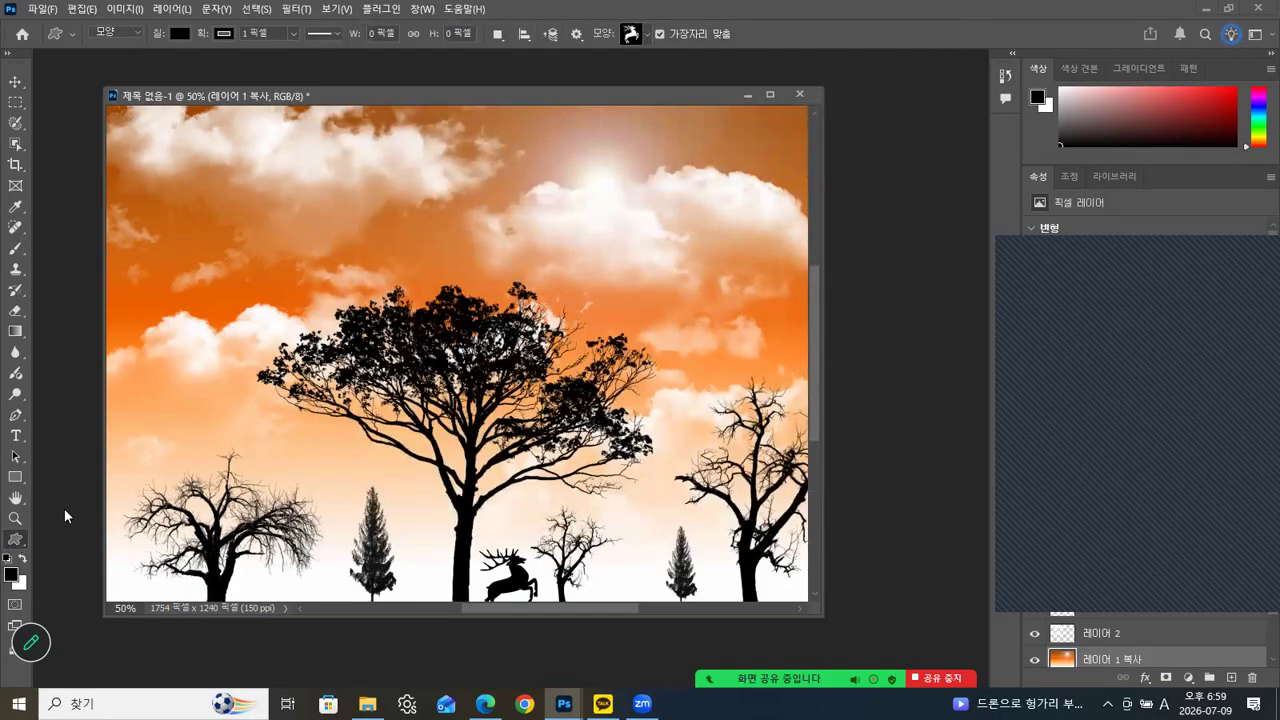
Step: Look through the custom shape picker's groups, expanding 야생동물 and 레거시 모양 및 기타 to examine their contents
left_click(647, 36)
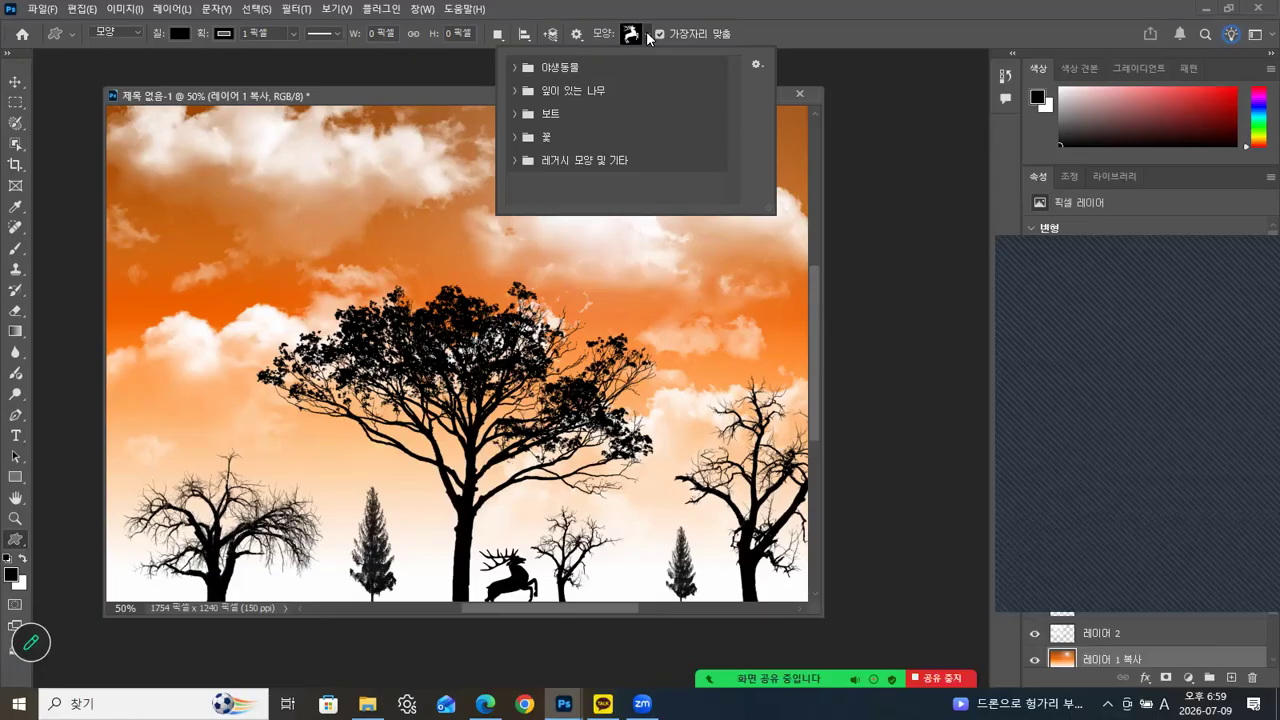
left_click(515, 68)
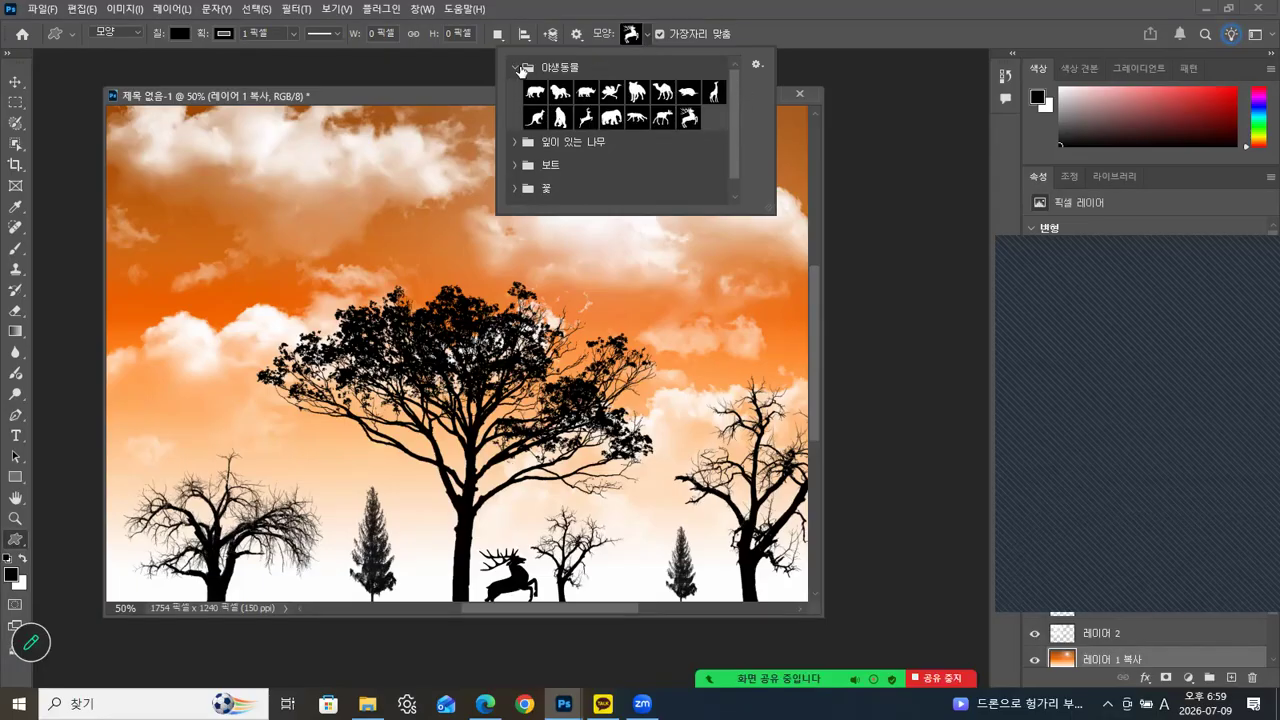
left_click(515, 68)
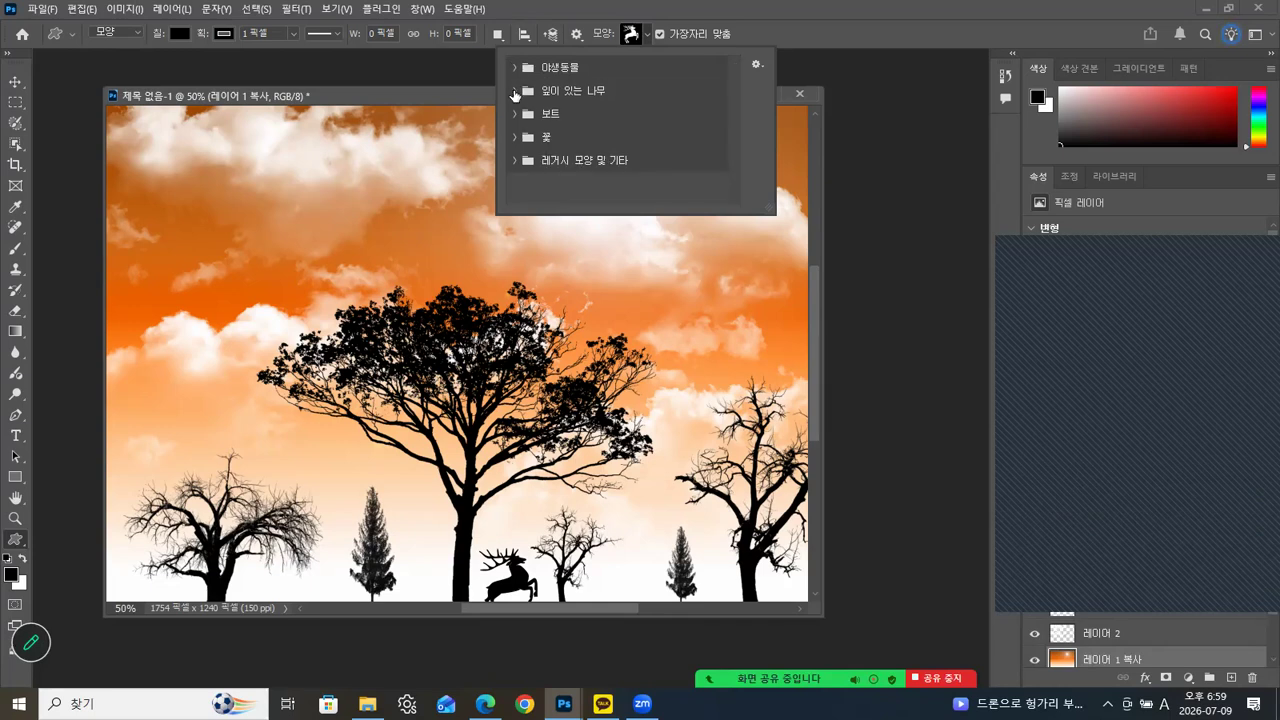
left_click(1255, 474)
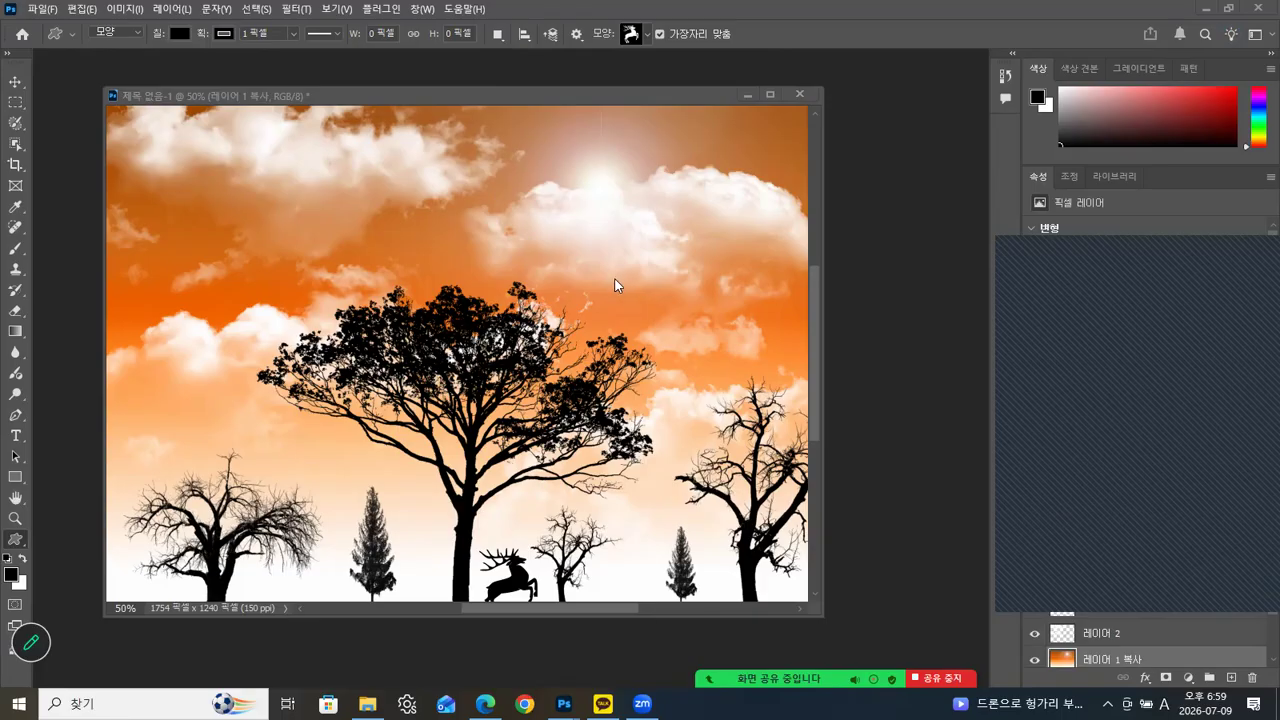
left_click(648, 37)
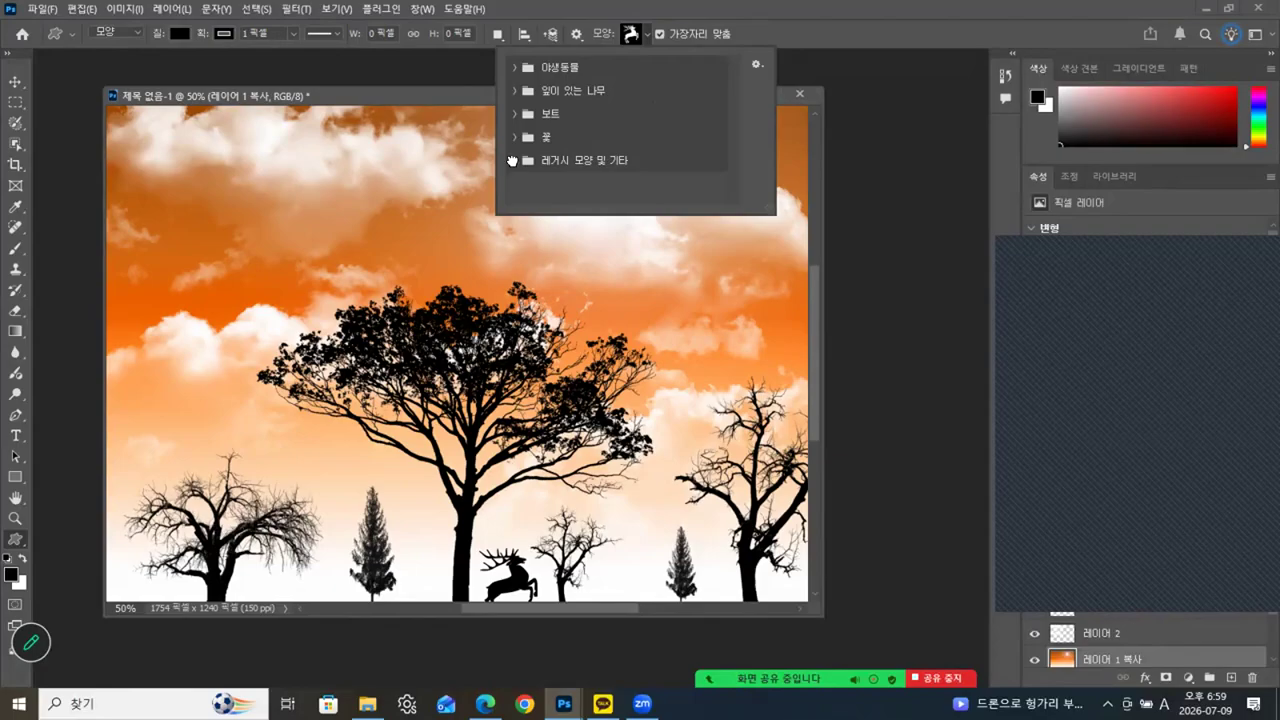
left_click(515, 161)
scroll(730, 160, "down", 1)
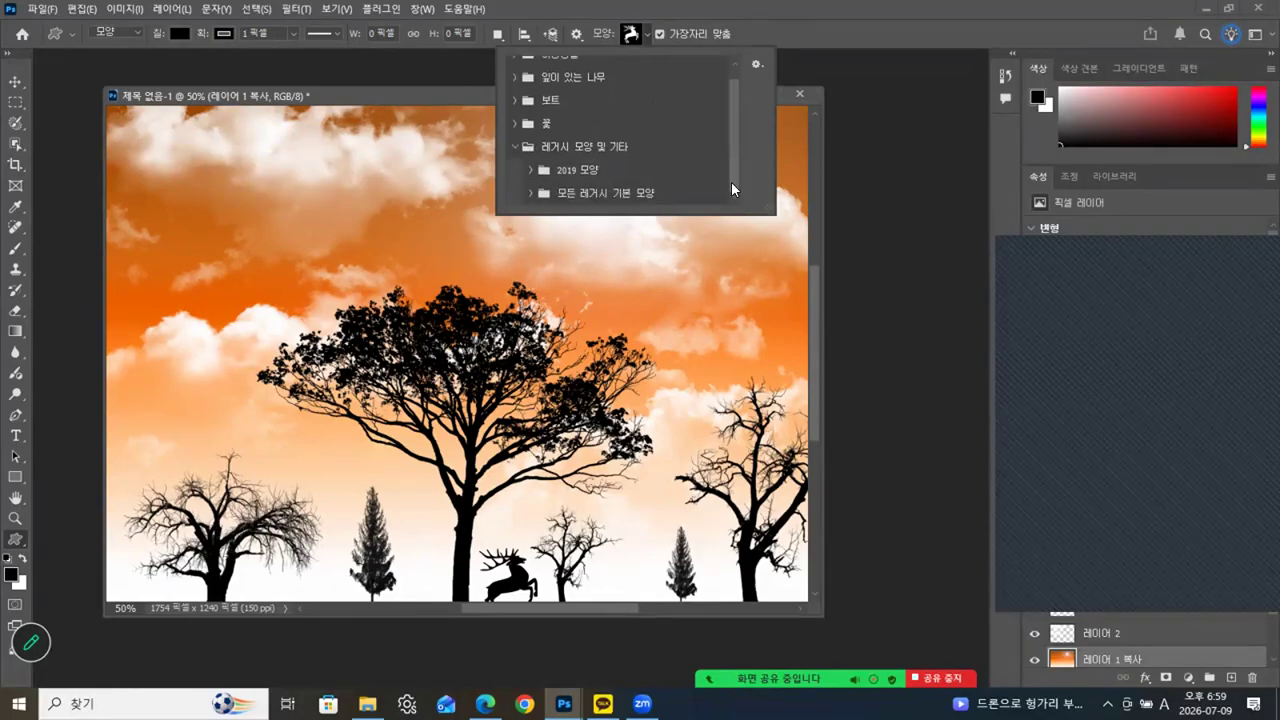
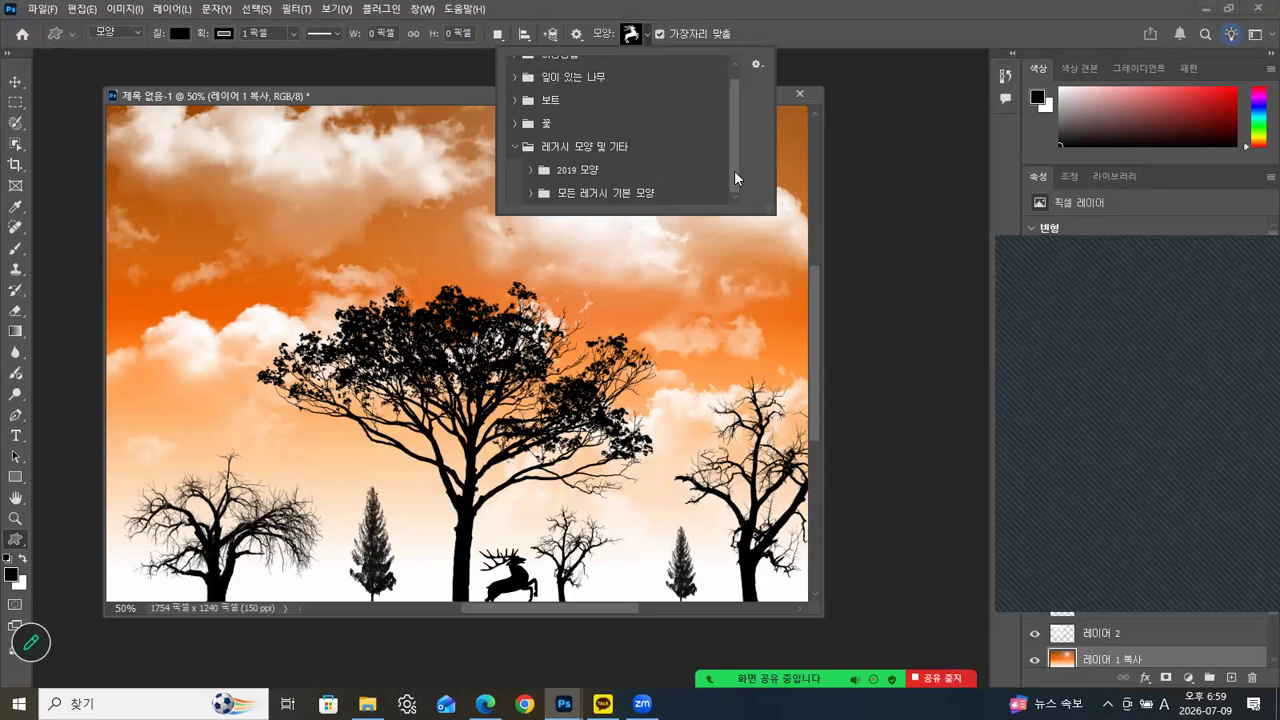
Step: Examine the custom shape picker's additional options and leave the picker without changing anything
left_click_drag(736, 178, 738, 108)
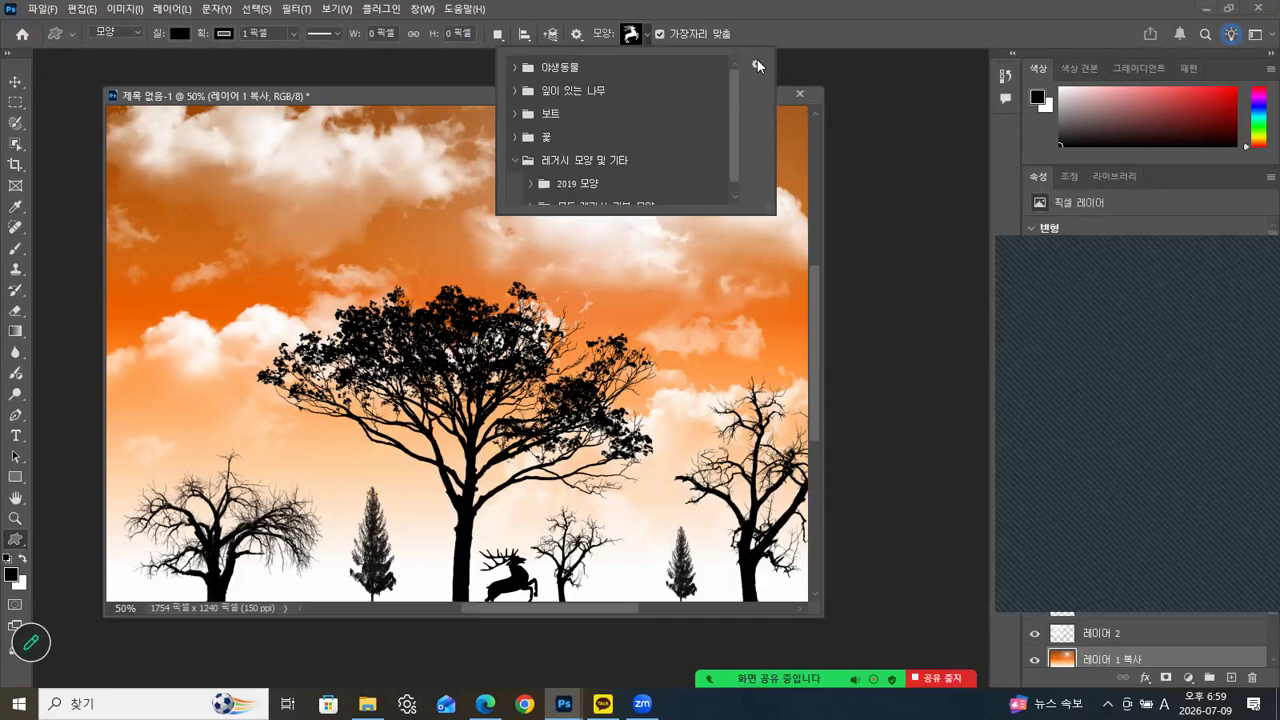
left_click(757, 65)
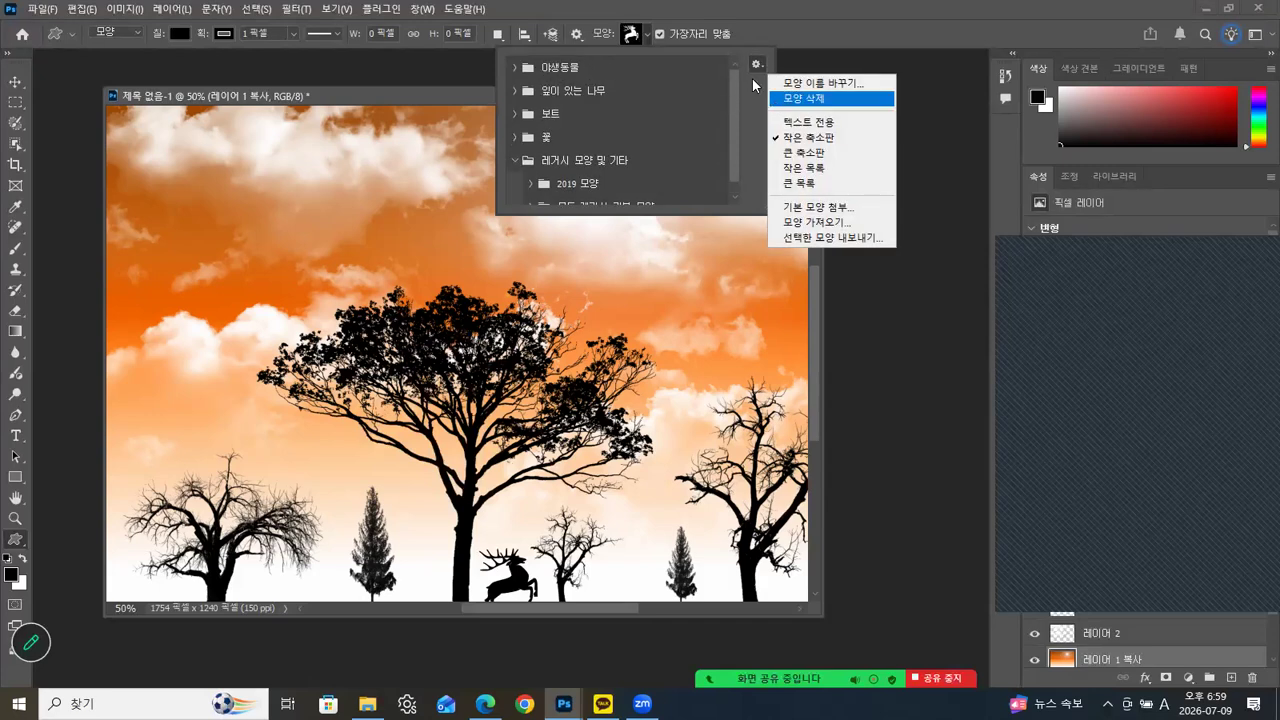
left_click(785, 13)
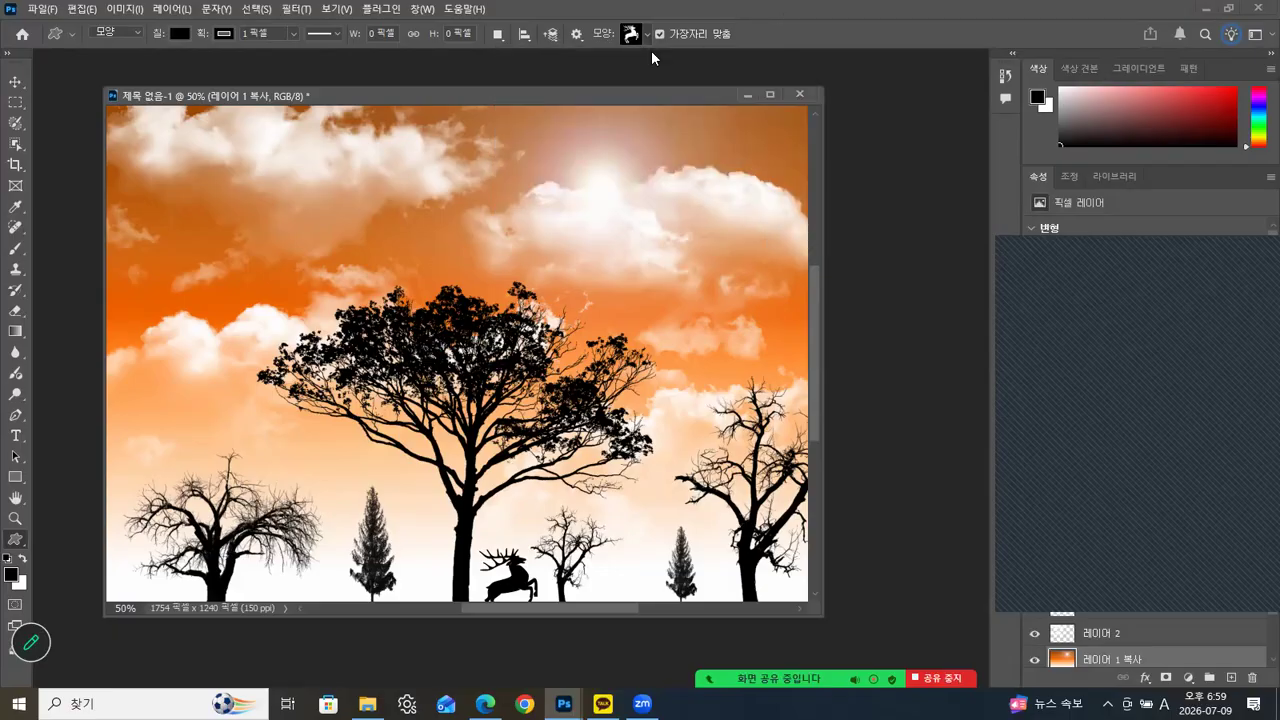
Step: Open the separate 모양 (Shapes) panel, collapse the 야생동물 group, examine the panel's options, and close it
left_click(426, 12)
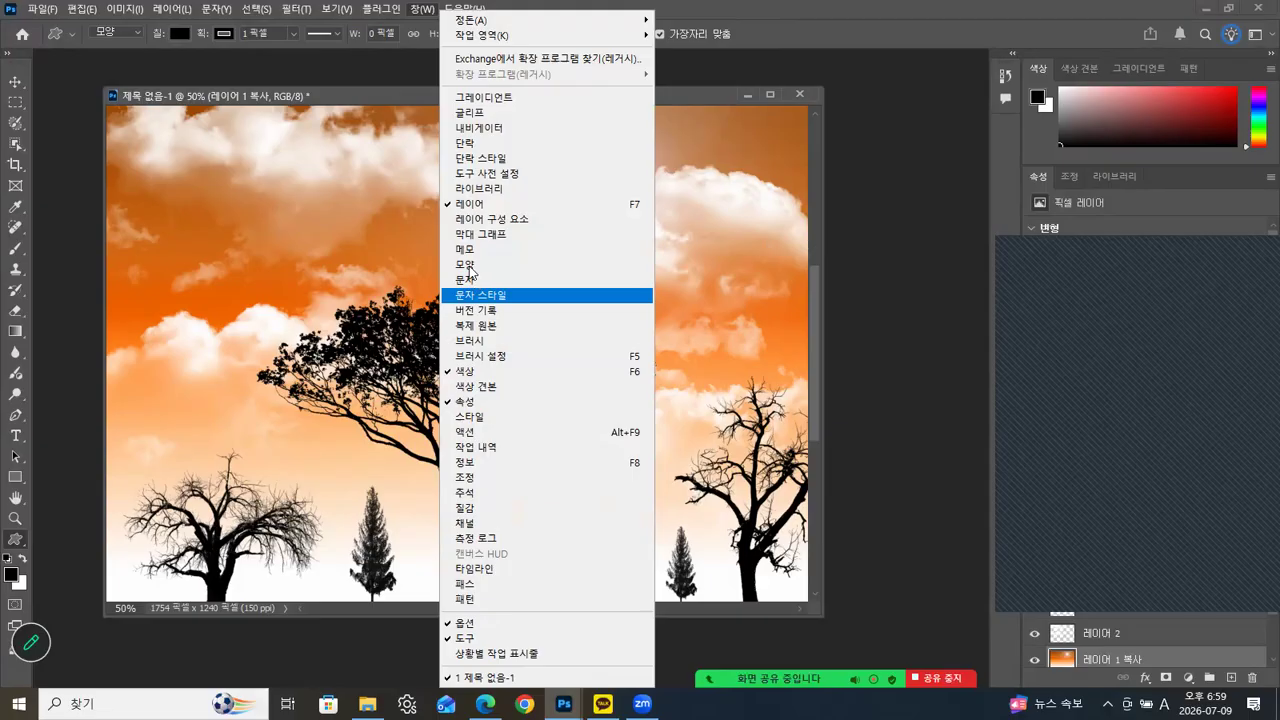
left_click(471, 264)
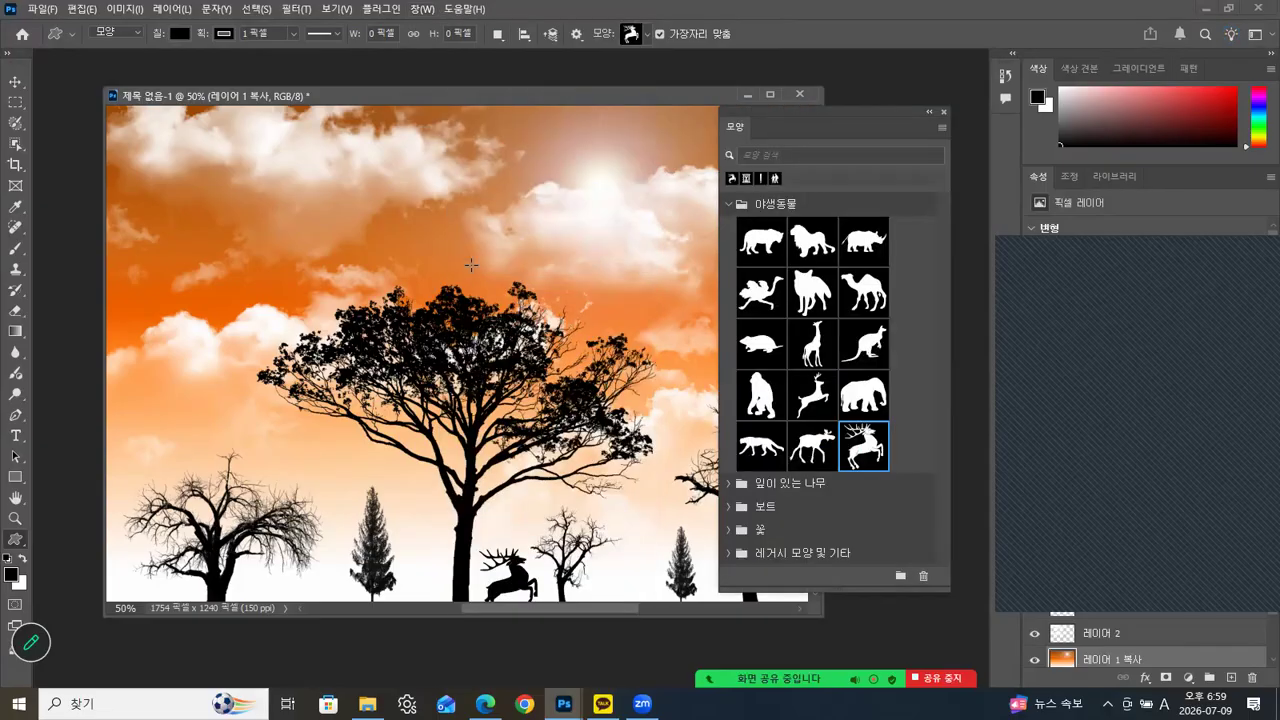
left_click(728, 204)
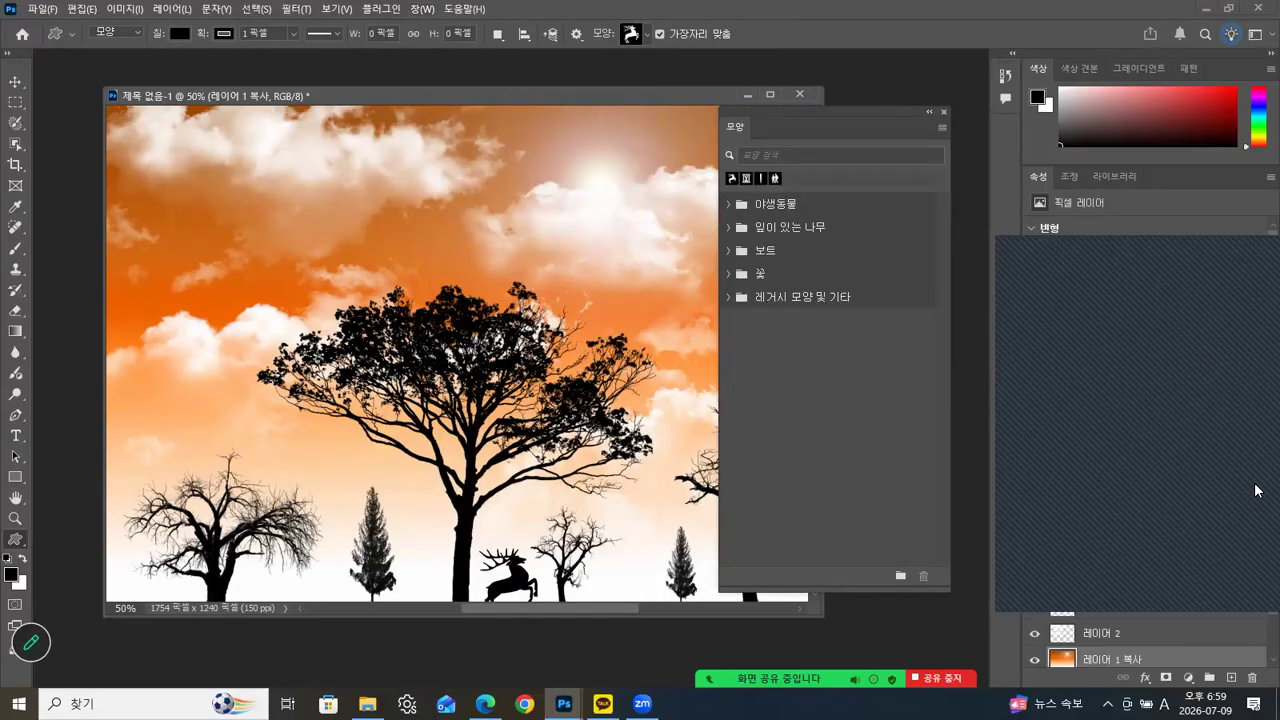
left_click(942, 128)
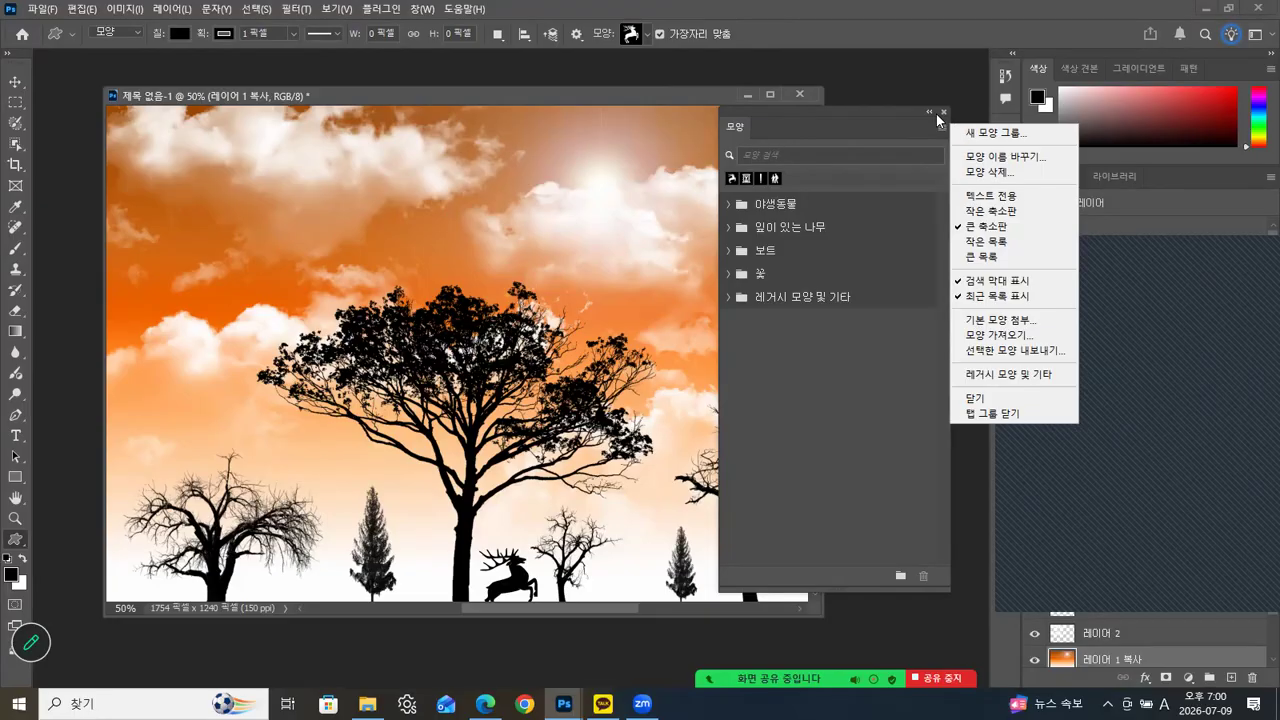
left_click(948, 109)
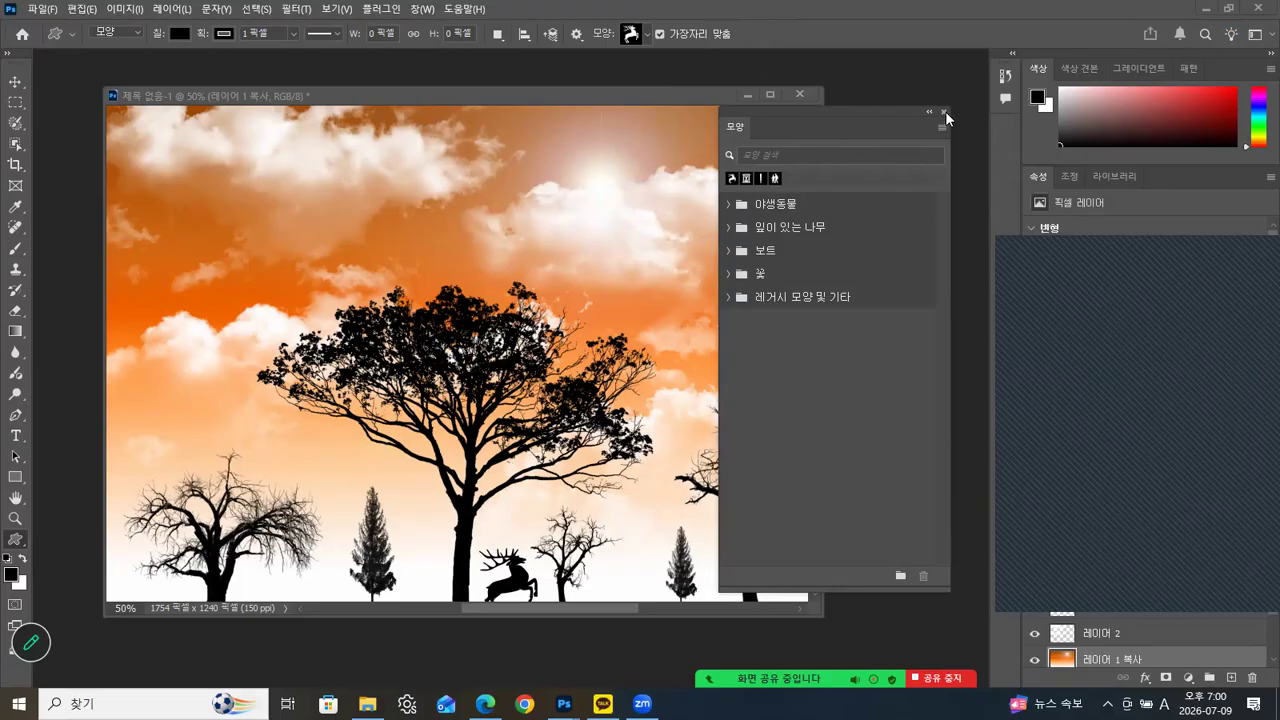
left_click_drag(880, 113, 906, 124)
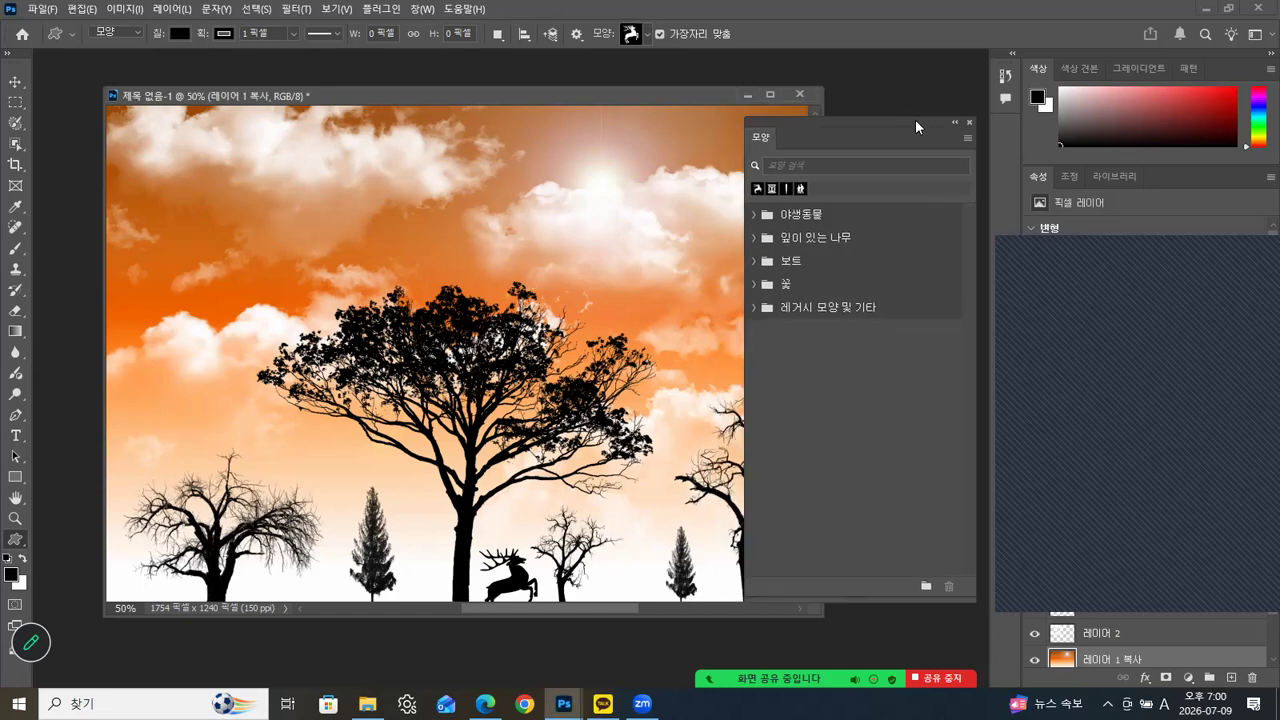
left_click(968, 122)
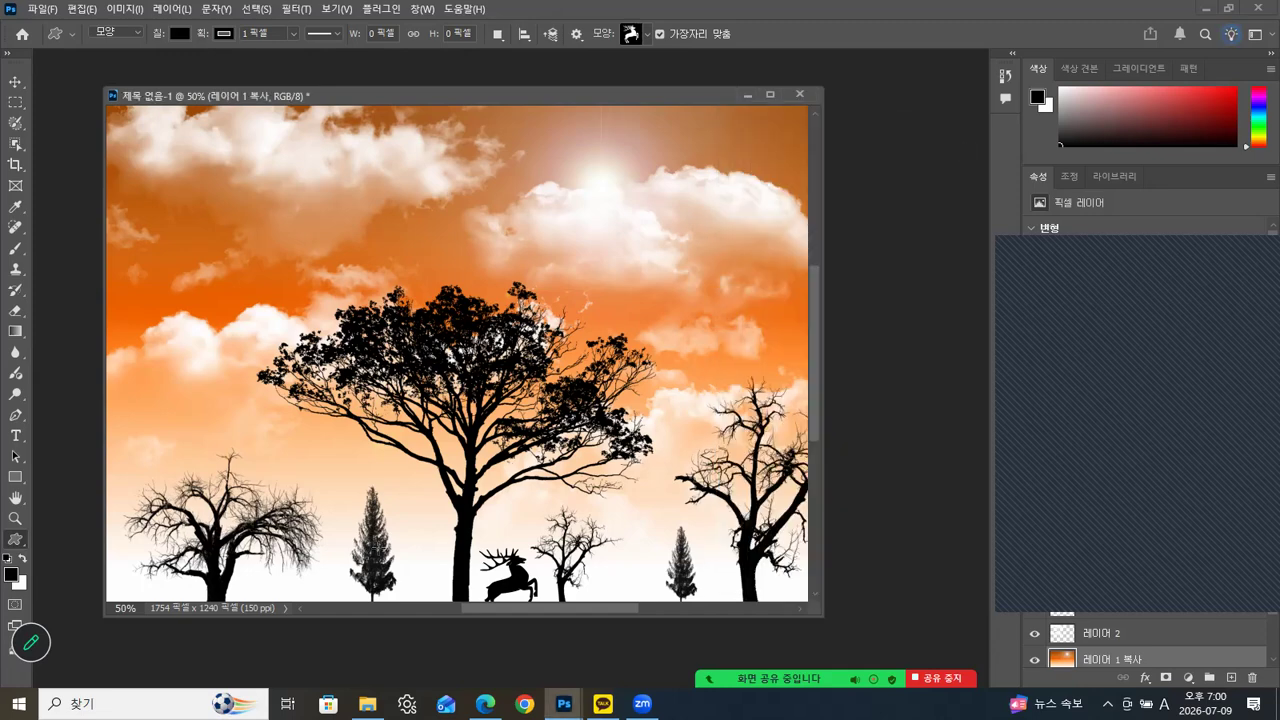
Step: Browse the desktop's Photoshop2025_겨울 course folder and its 중간과제 subfolder in File Explorer, and close the window
left_click(367, 703)
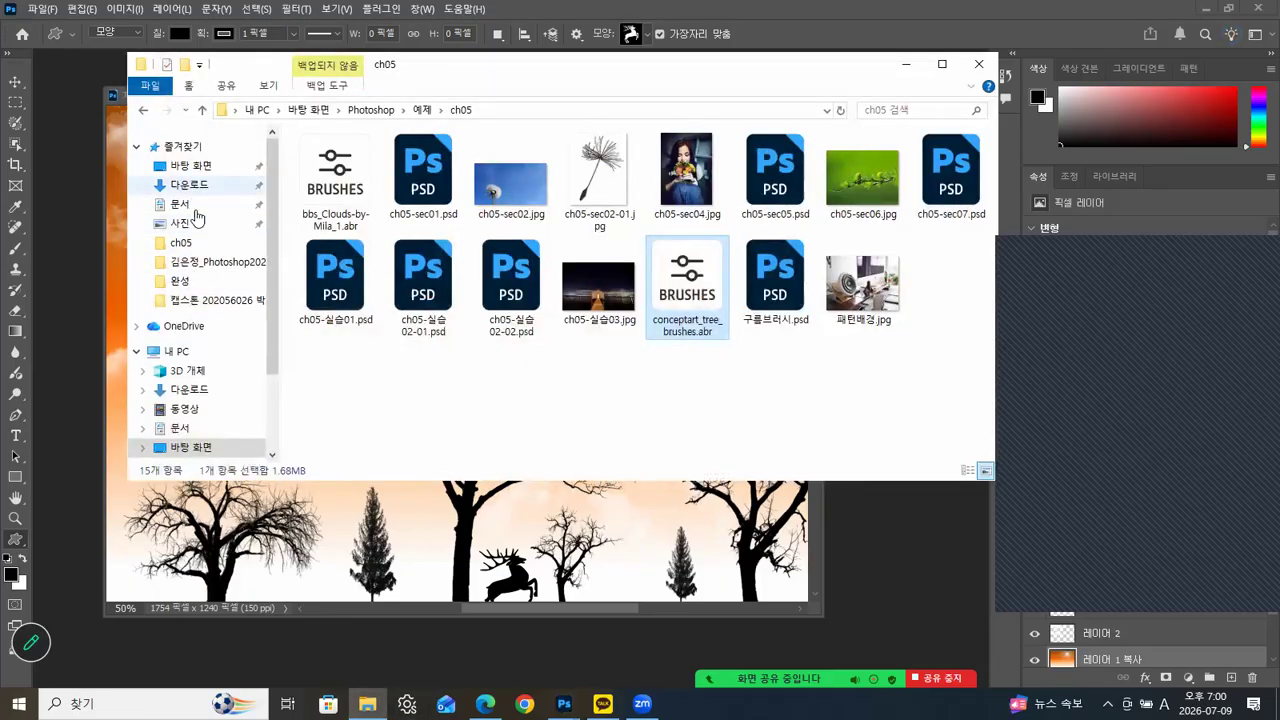
left_click(205, 261)
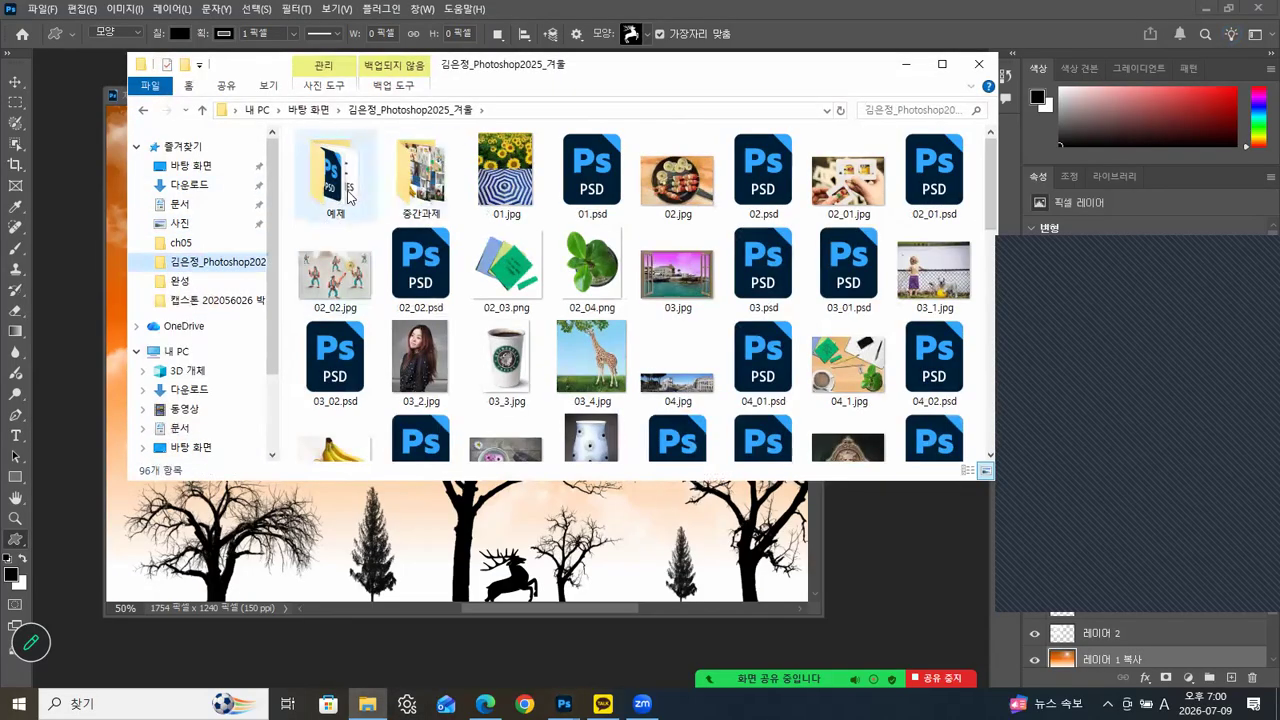
mouse_move(992, 224)
left_mouse_down()
mouse_move(988, 427)
mouse_move(988, 225)
left_mouse_up()
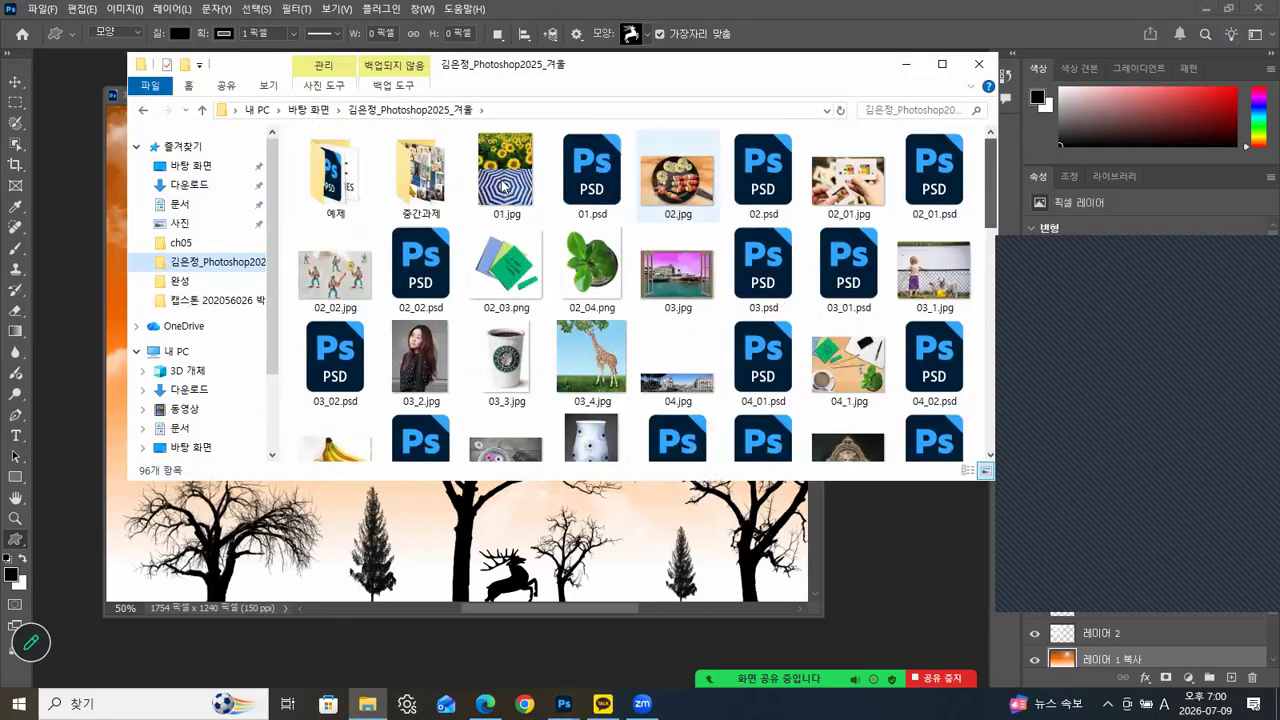
double_click(418, 185)
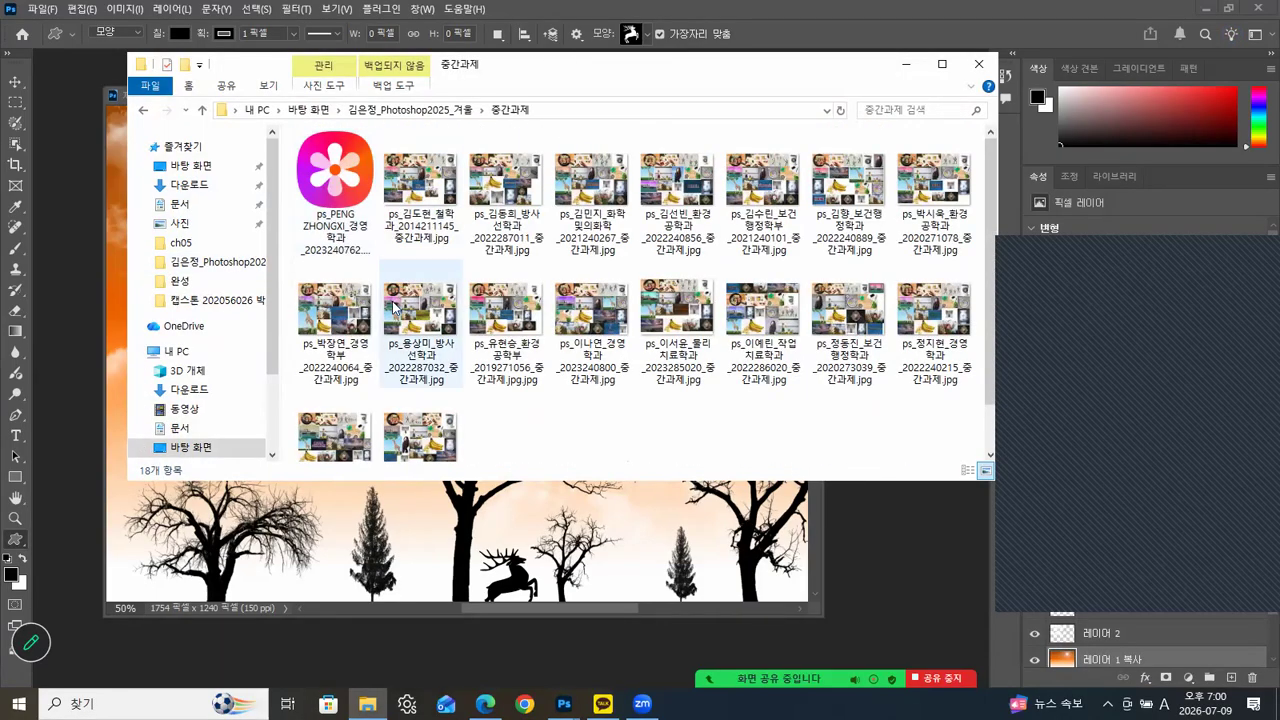
key("alt+Left")
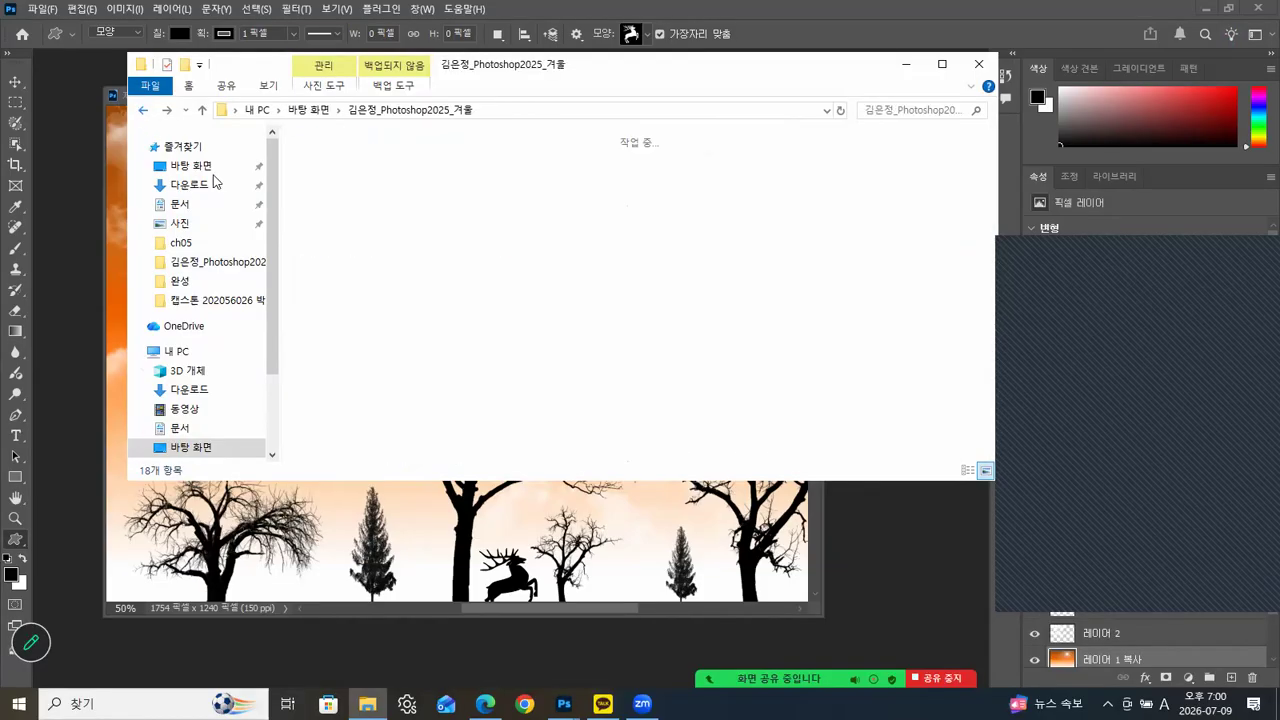
left_click_drag(996, 228, 1009, 187)
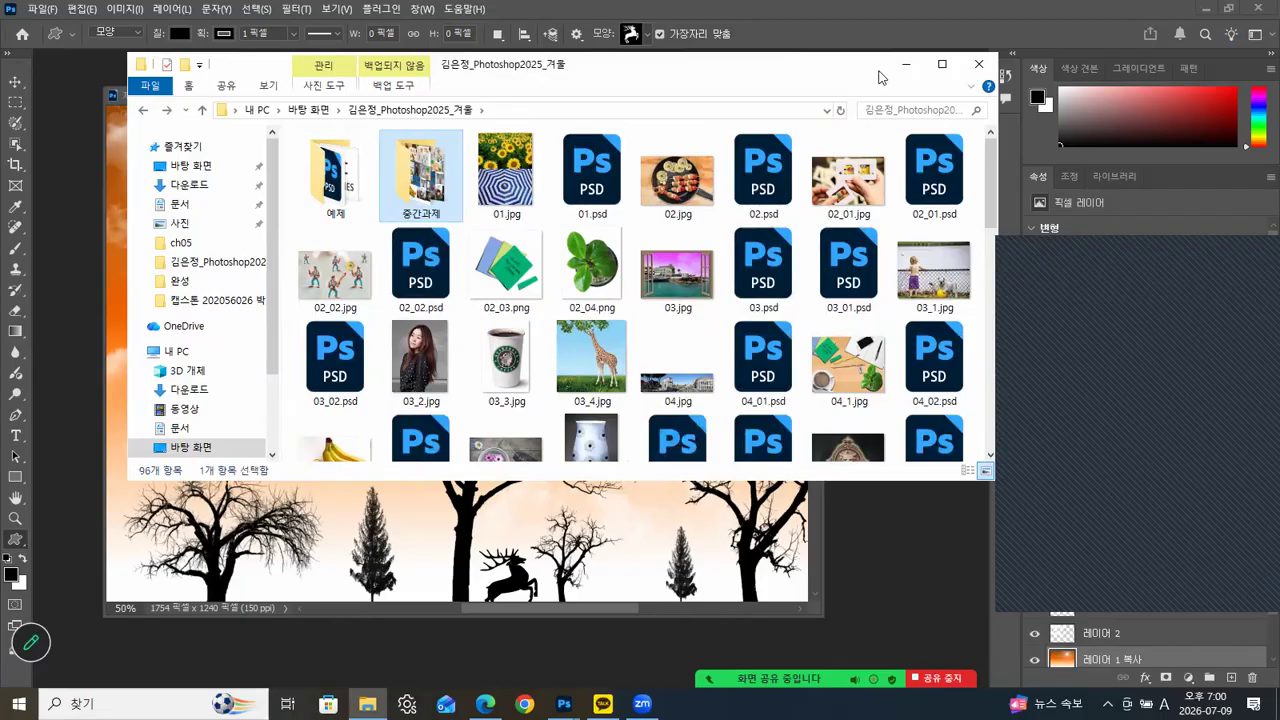
left_click(980, 65)
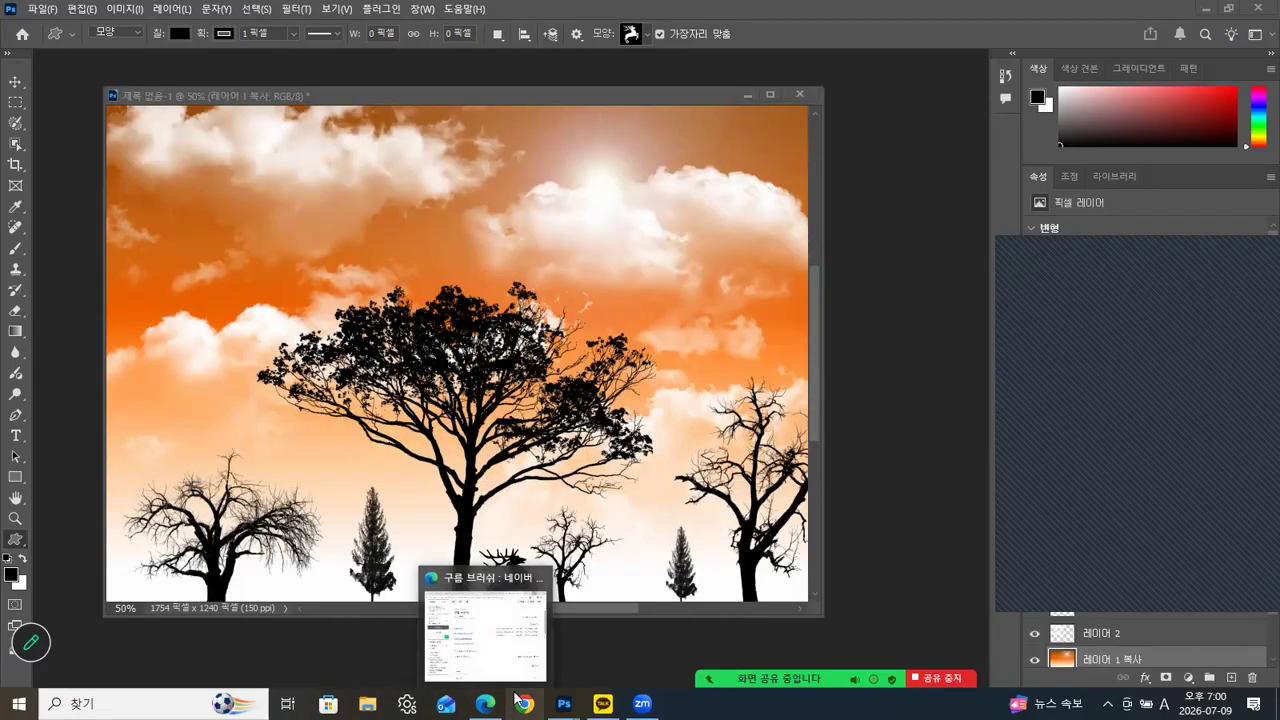
left_click_drag(533, 93, 542, 78)
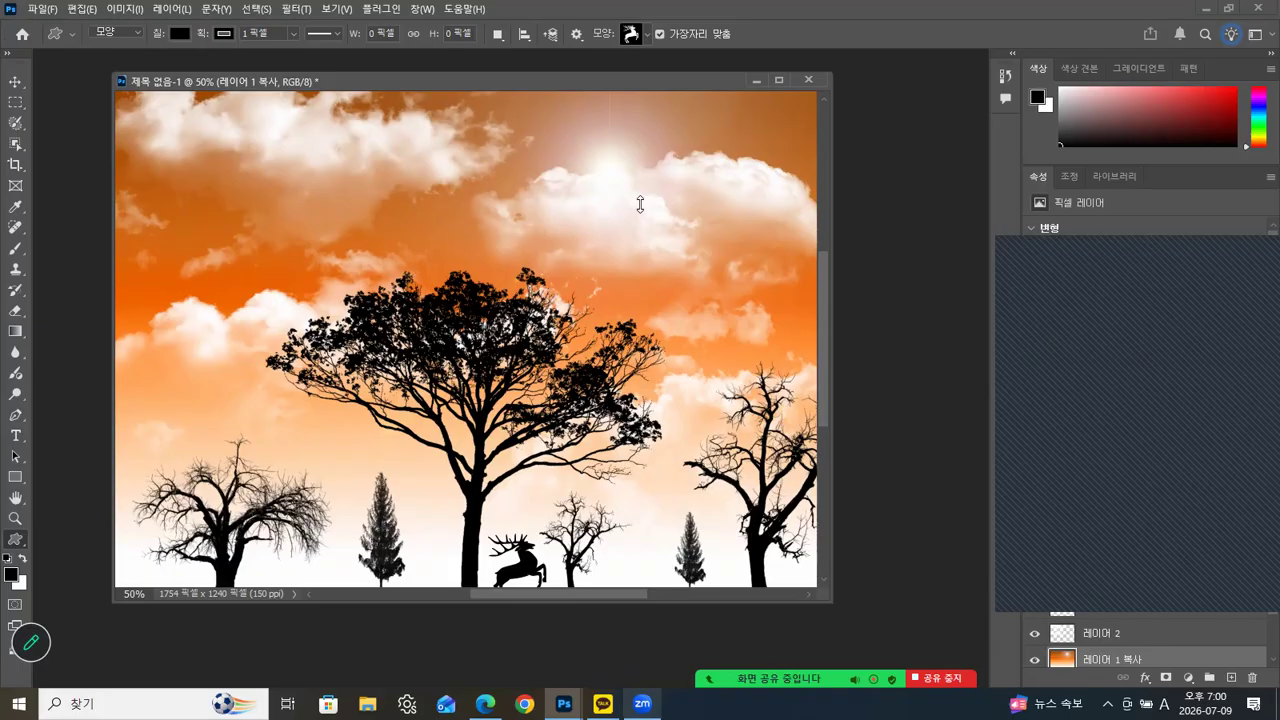
left_click(1017, 314)
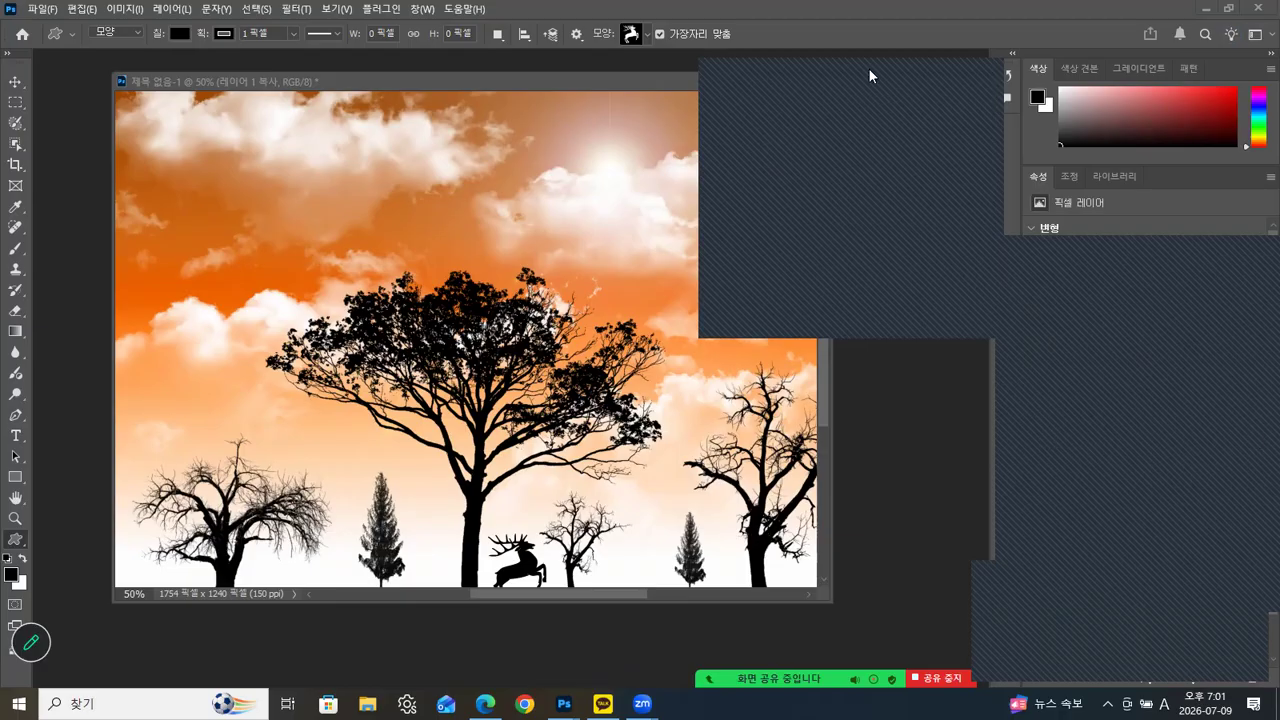
left_click(968, 84)
Step: Close the untitled orange sky scene document without saving its changes
left_click_drag(568, 79, 572, 84)
left_click(812, 84)
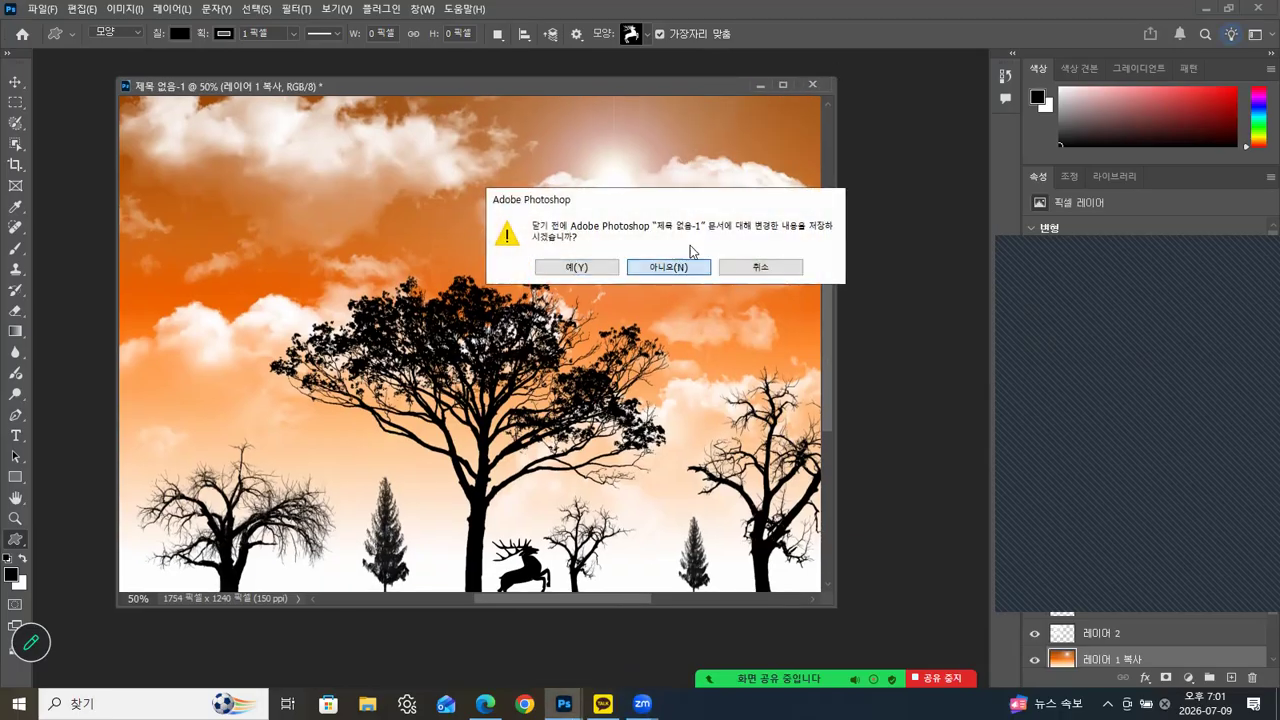
left_click(672, 264)
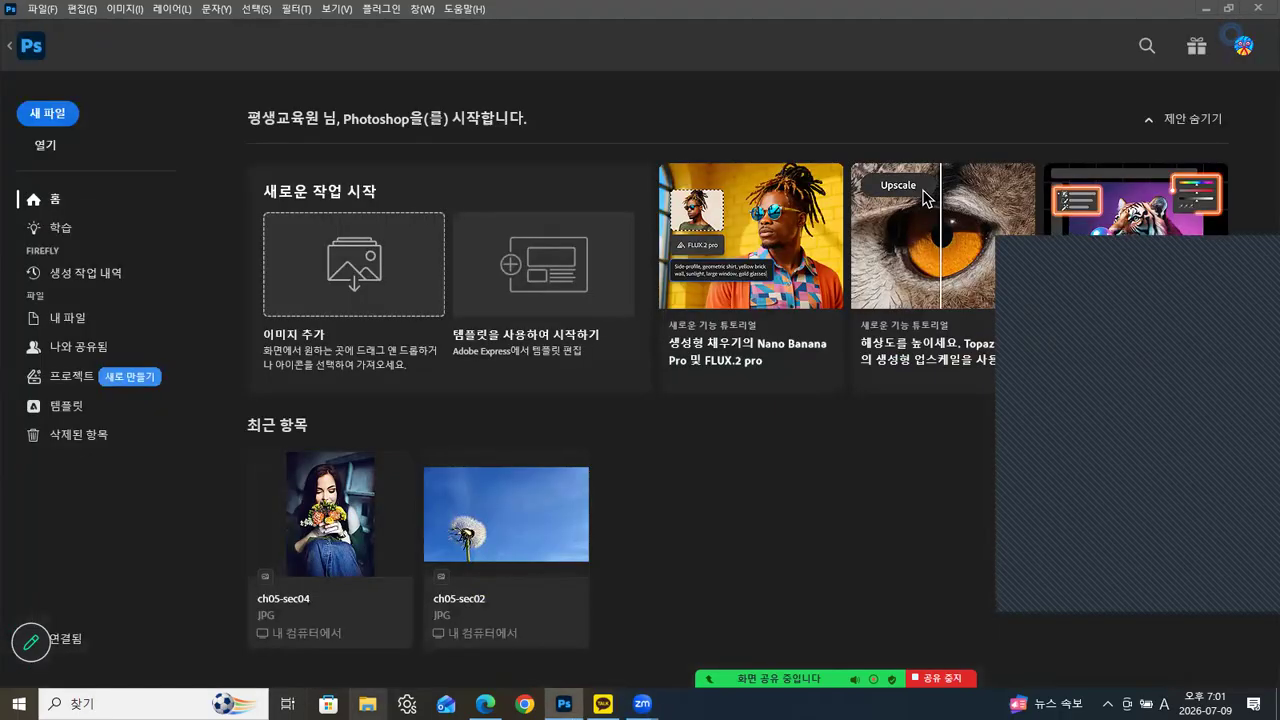
Step: Open a File Explorer window and go to the ch05 folder inside the desktop's Photoshop > 예제 folder
key("super+e")
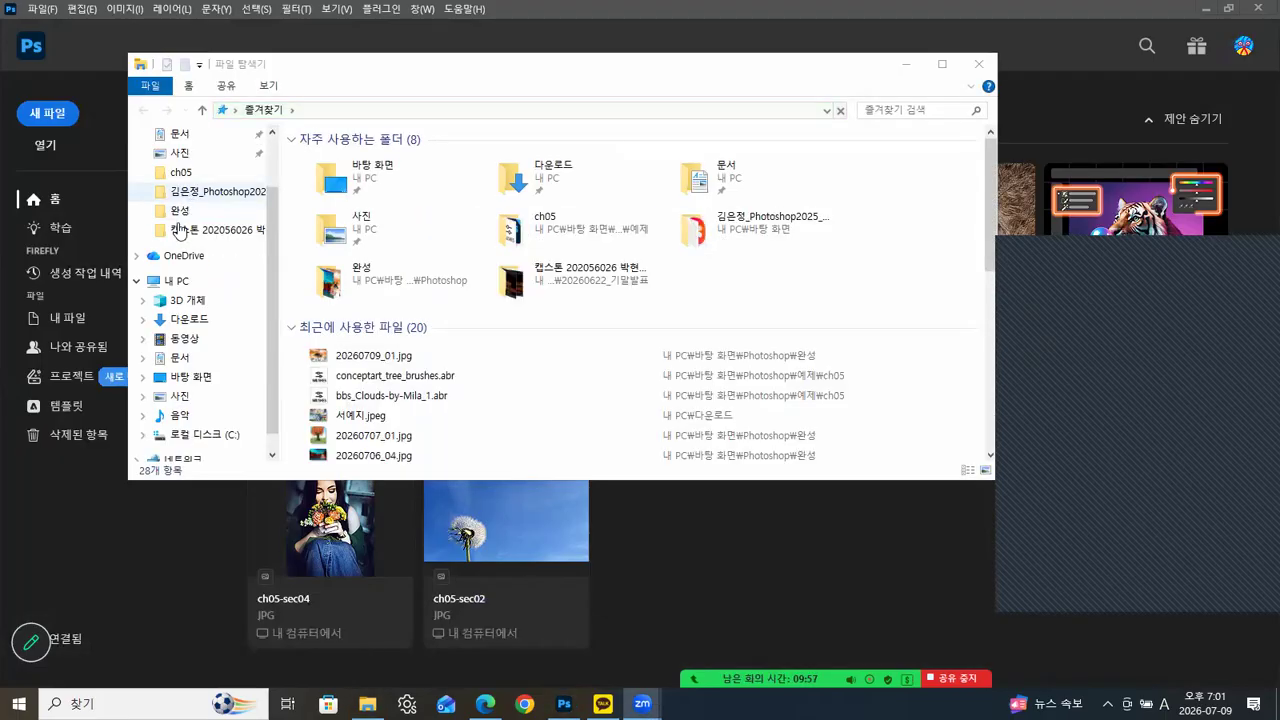
left_click_drag(271, 239, 275, 187)
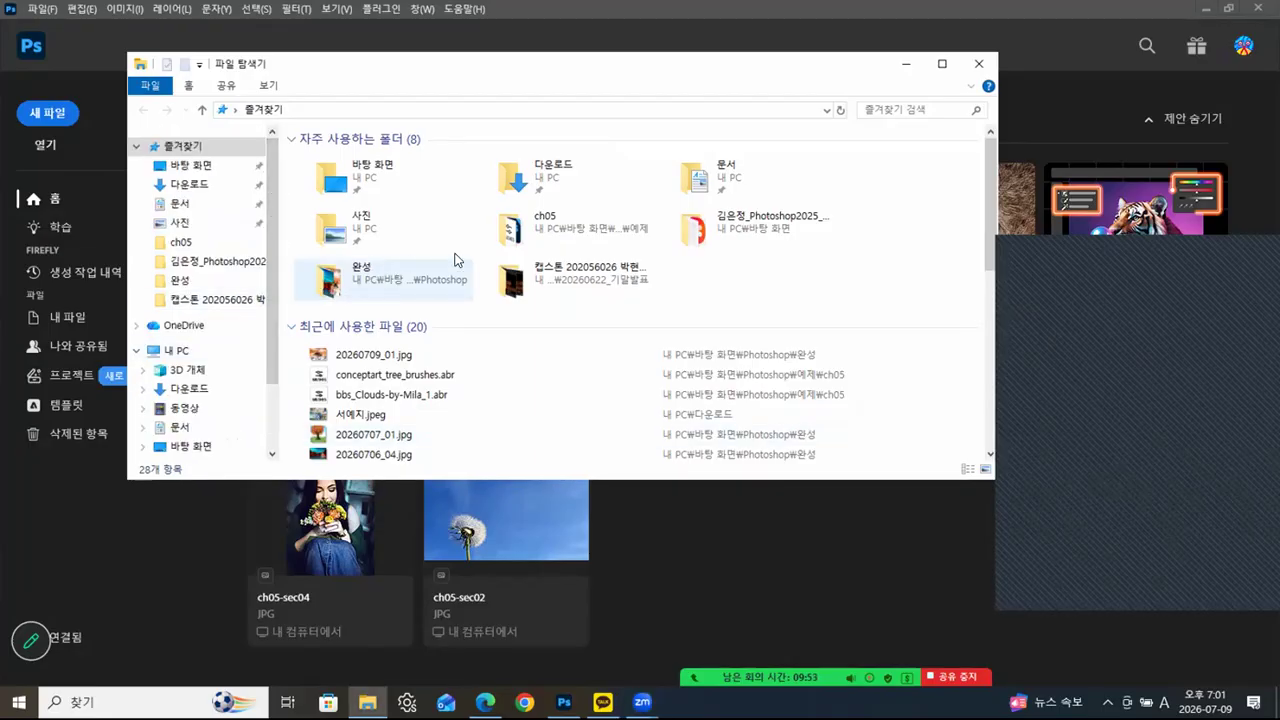
left_click(203, 168)
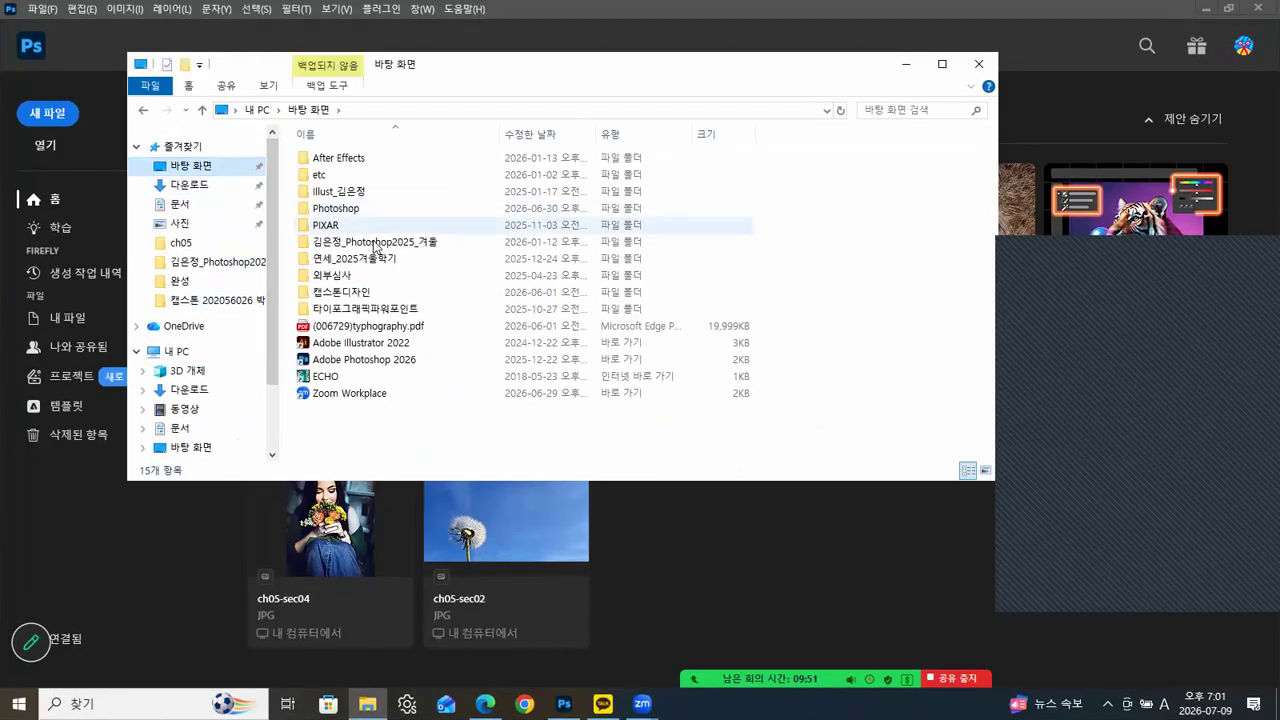
left_click(332, 210)
double_click(333, 210)
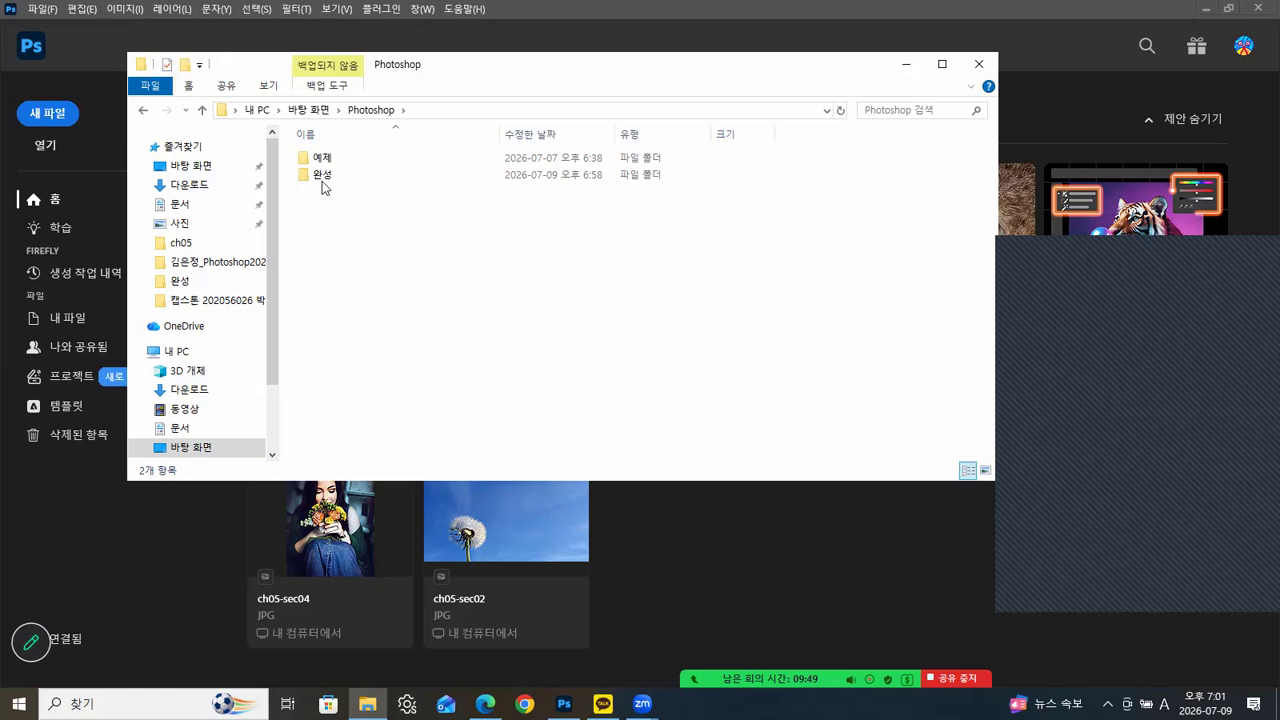
double_click(323, 160)
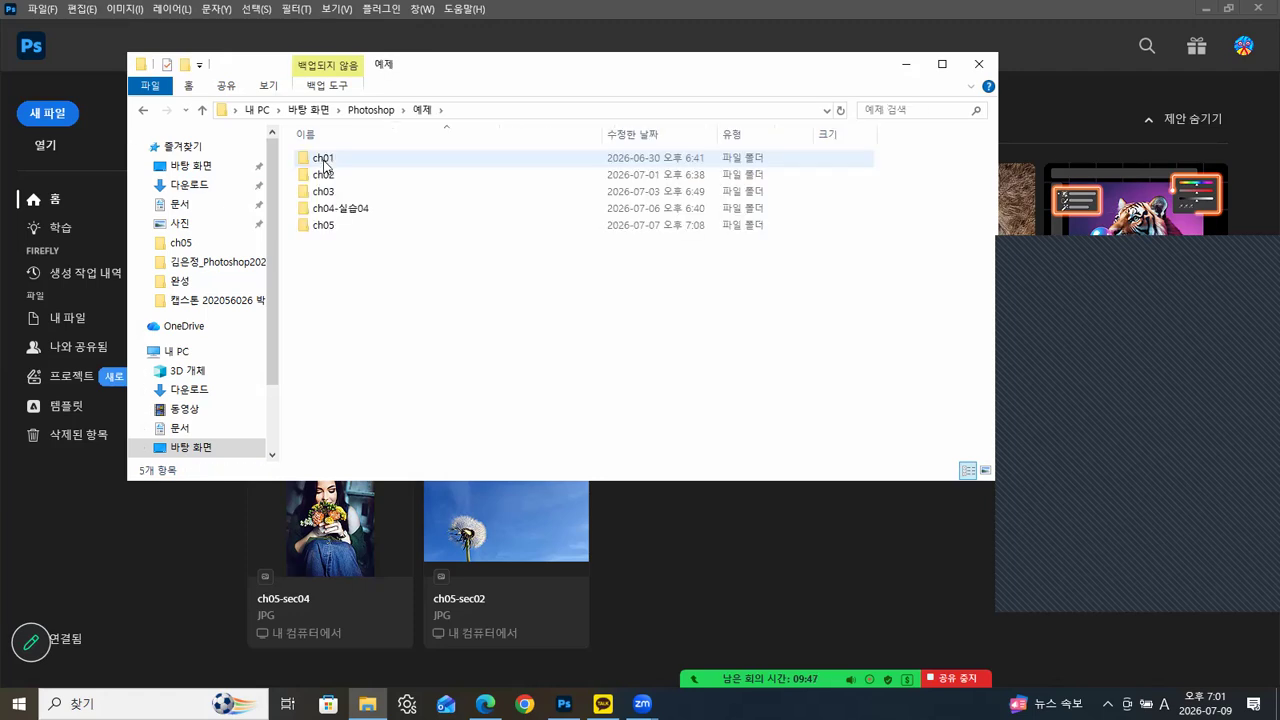
left_click(329, 226)
double_click(324, 226)
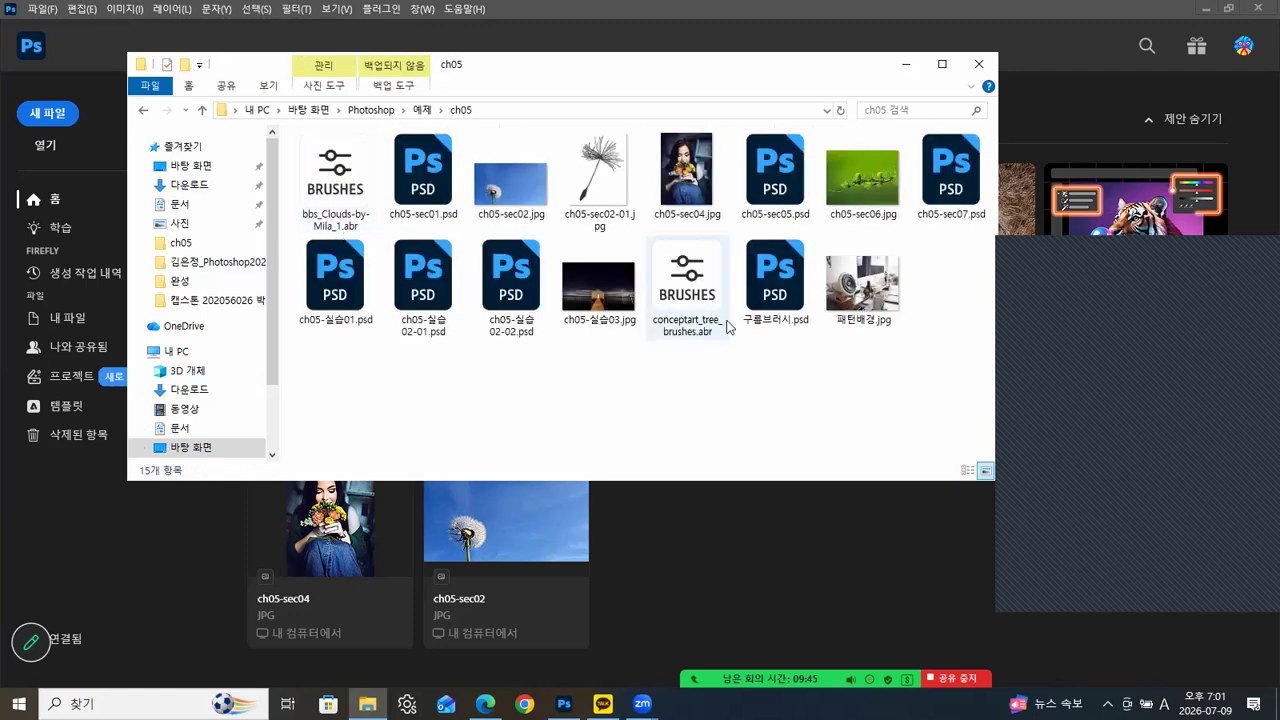
Step: Open ch05-sec05.psd from the ch05 folder in Photoshop and place it in a floating document window
left_click(785, 199)
left_click_drag(785, 199, 760, 583)
left_click_drag(140, 58, 146, 99)
left_click_drag(322, 113, 385, 64)
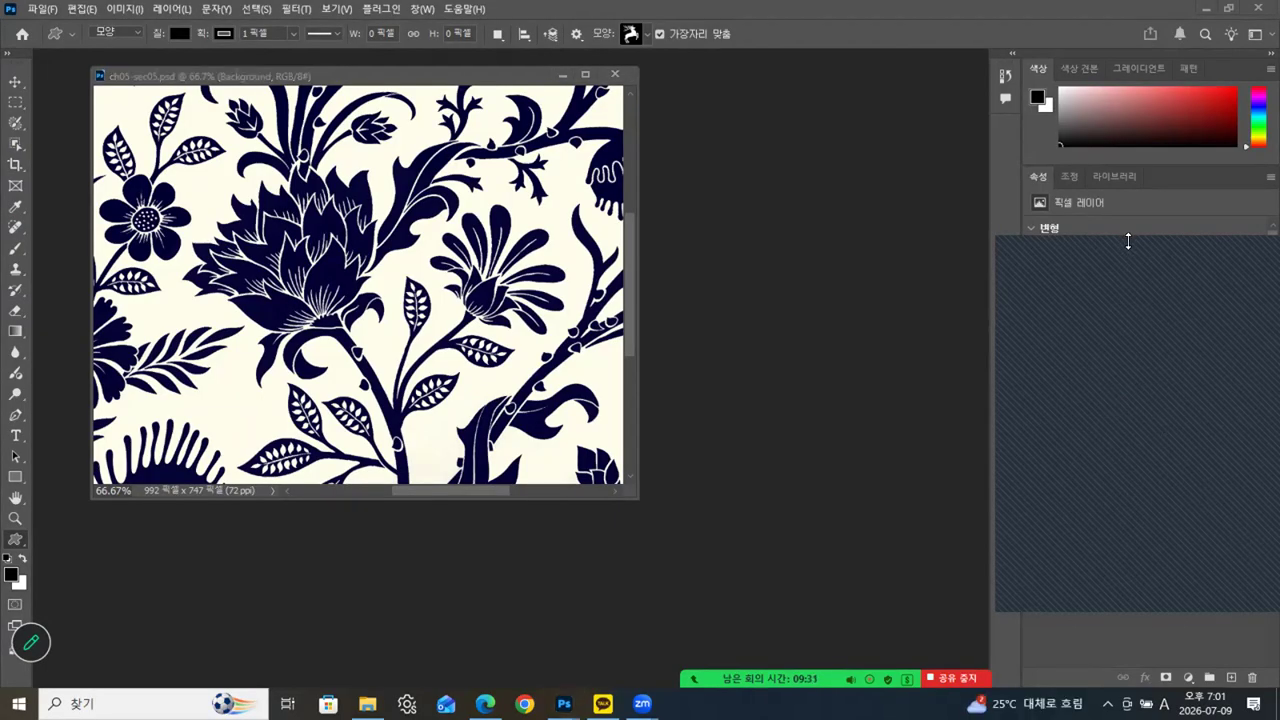
left_click_drag(1130, 238, 1115, 112)
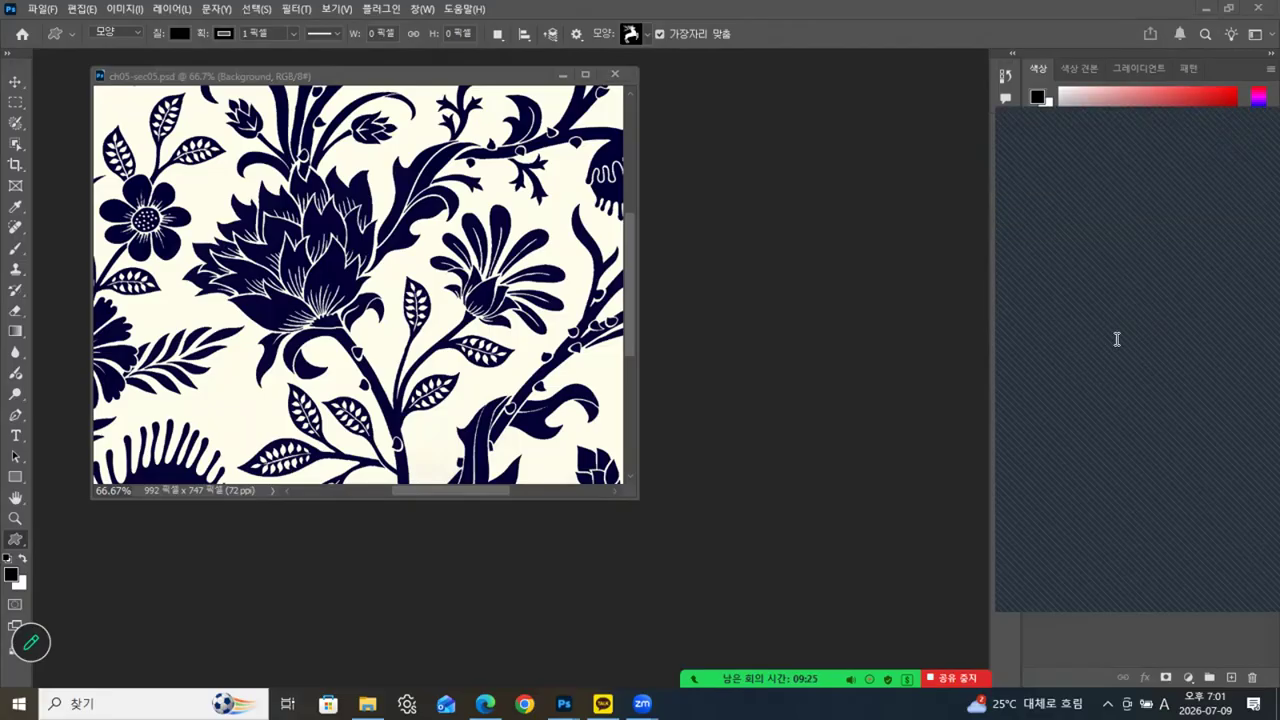
Step: Switch to Edge, open brusheezy.com from the 구름 브러쉬 cafe post, and translate the page into Korean
left_click(485, 703)
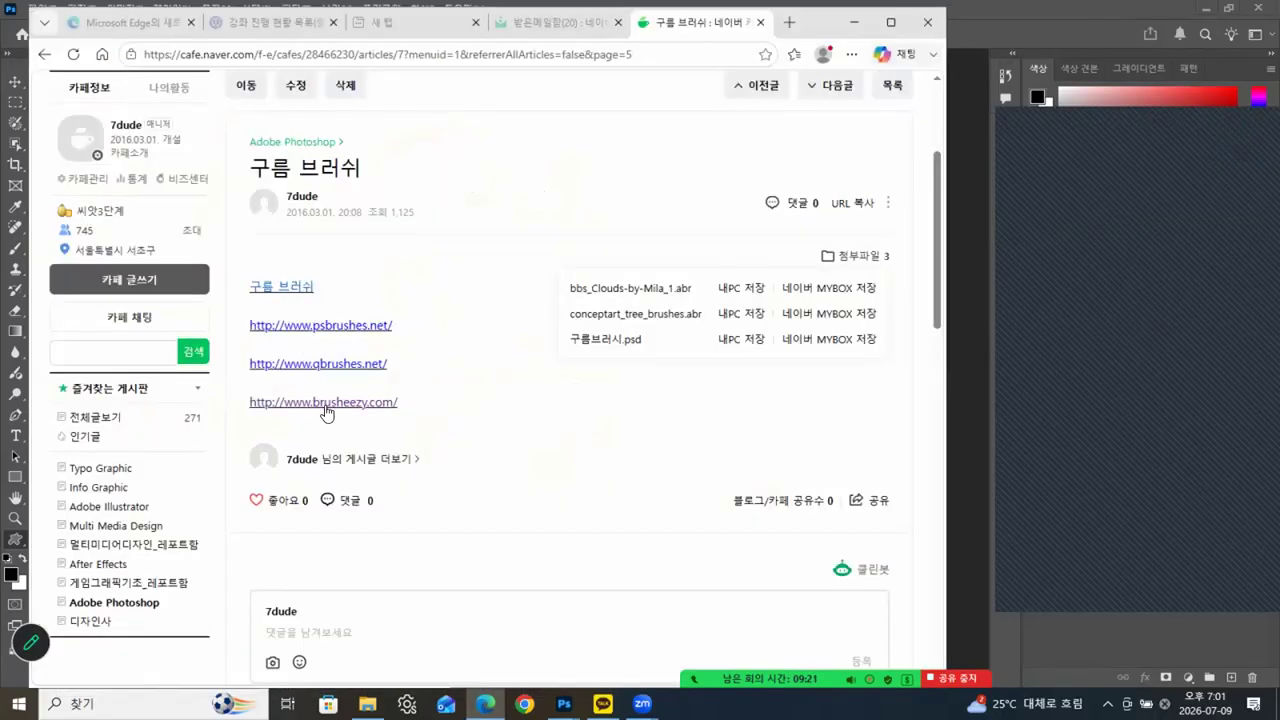
left_click(329, 405)
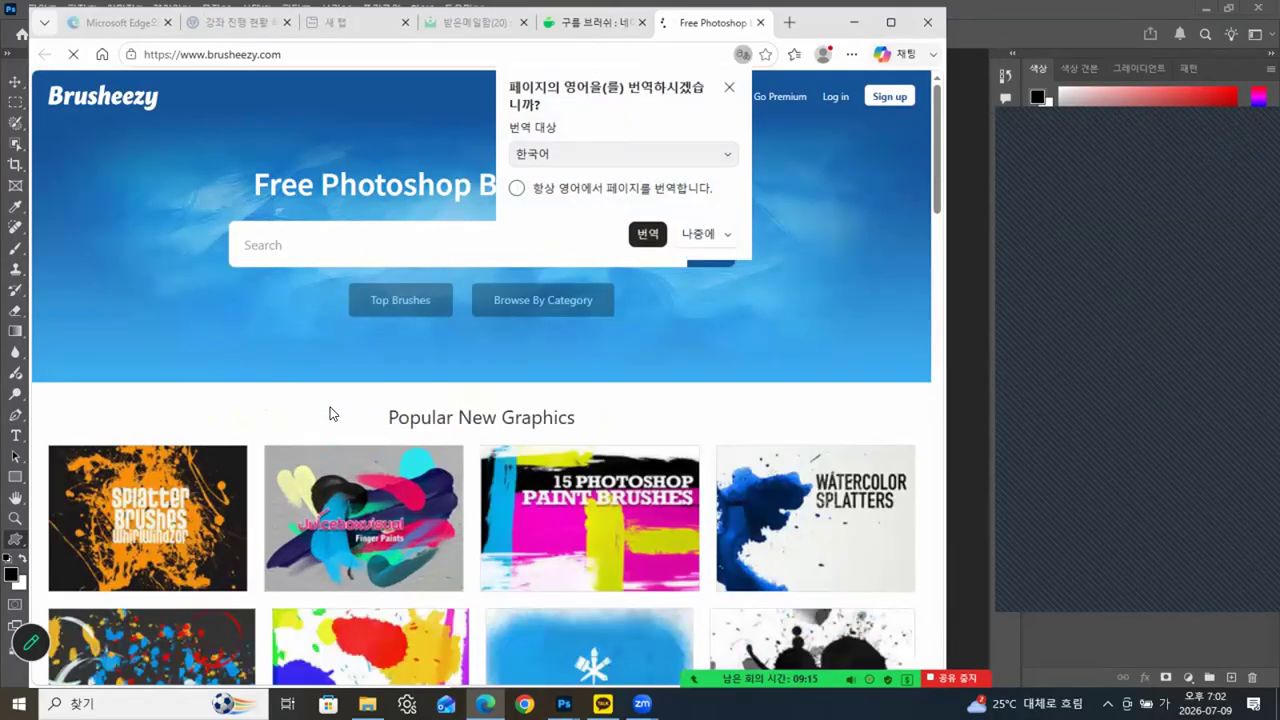
left_click(647, 235)
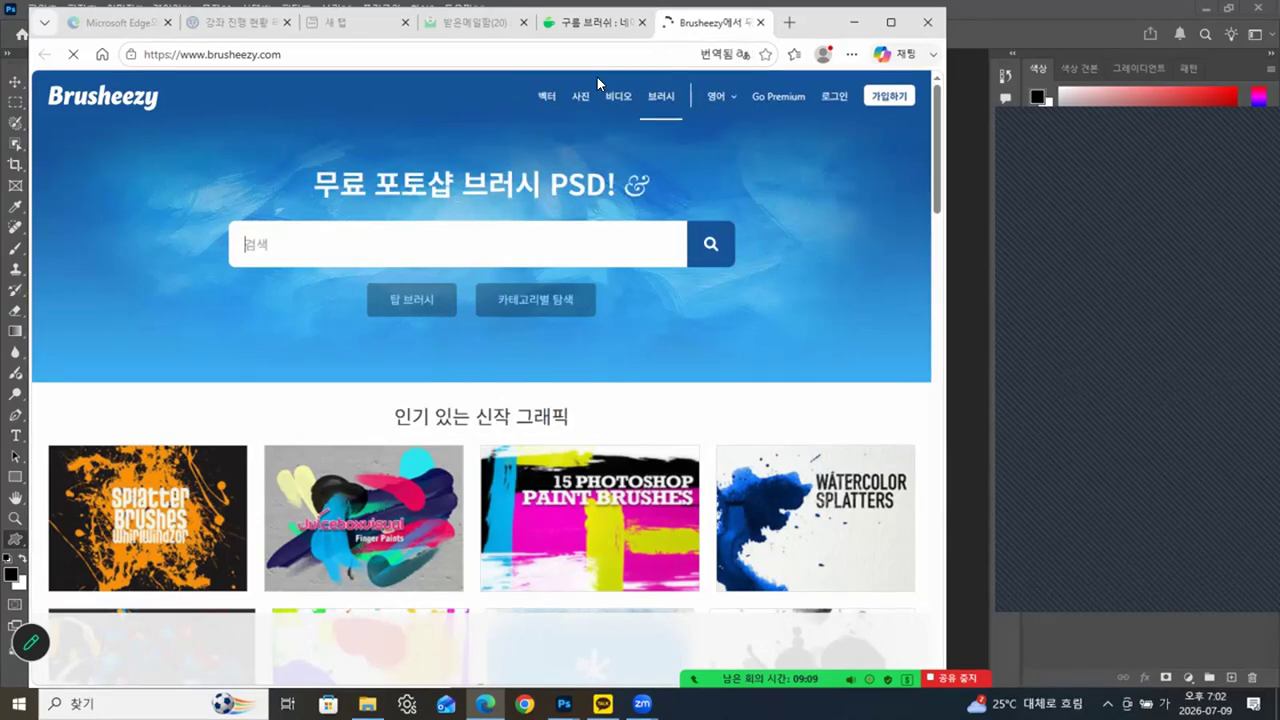
Step: Examine the attached brush files in the 구름 브러쉬 cafe post and return to the Brusheezy page
left_click(590, 22)
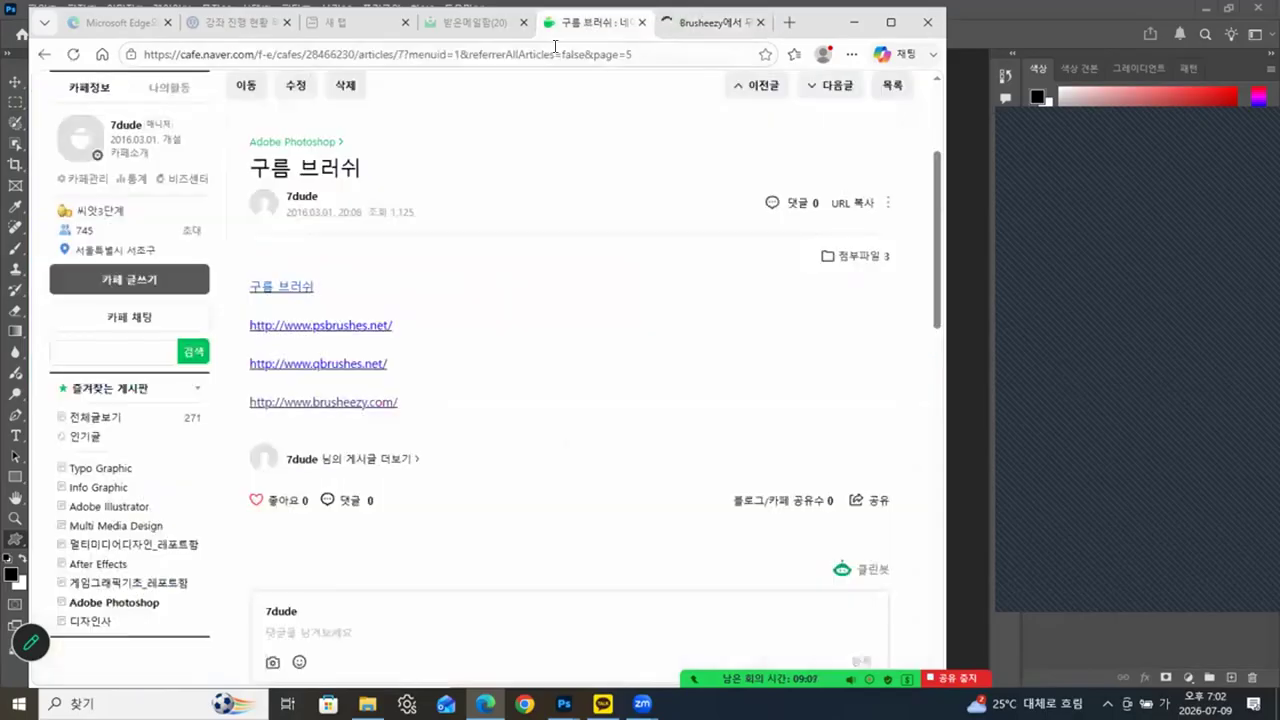
left_click(856, 256)
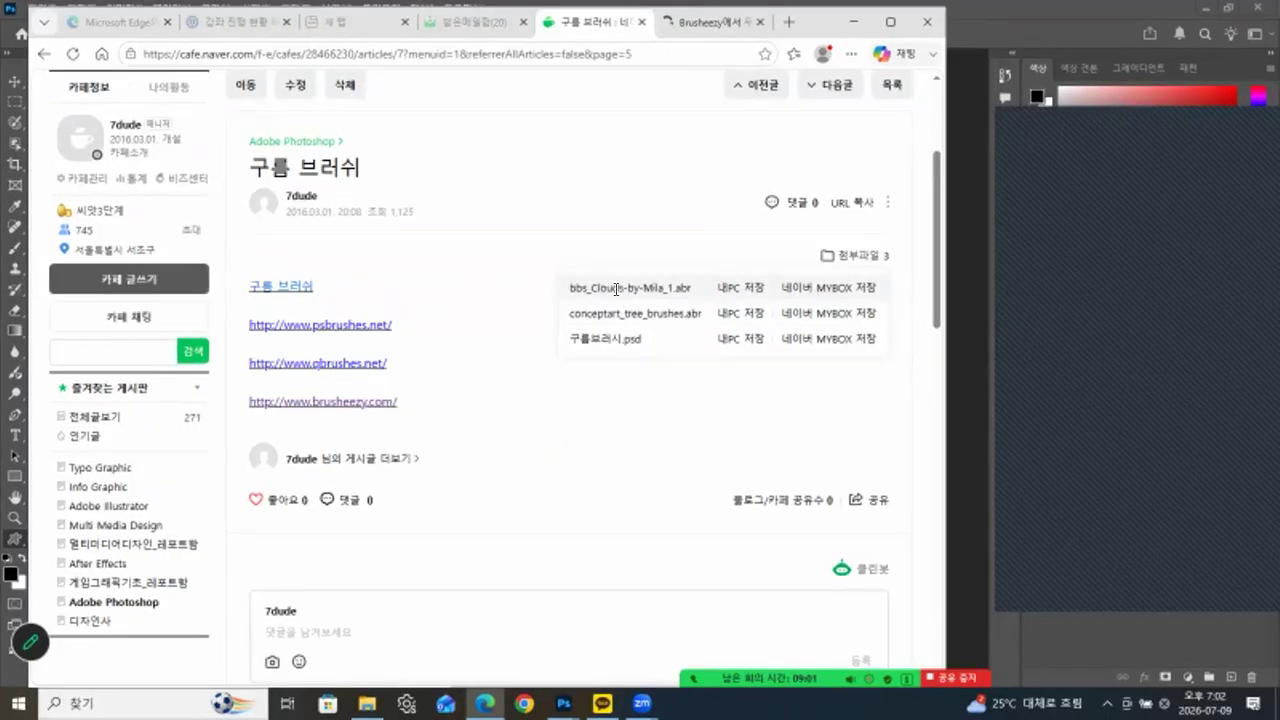
left_click(716, 22)
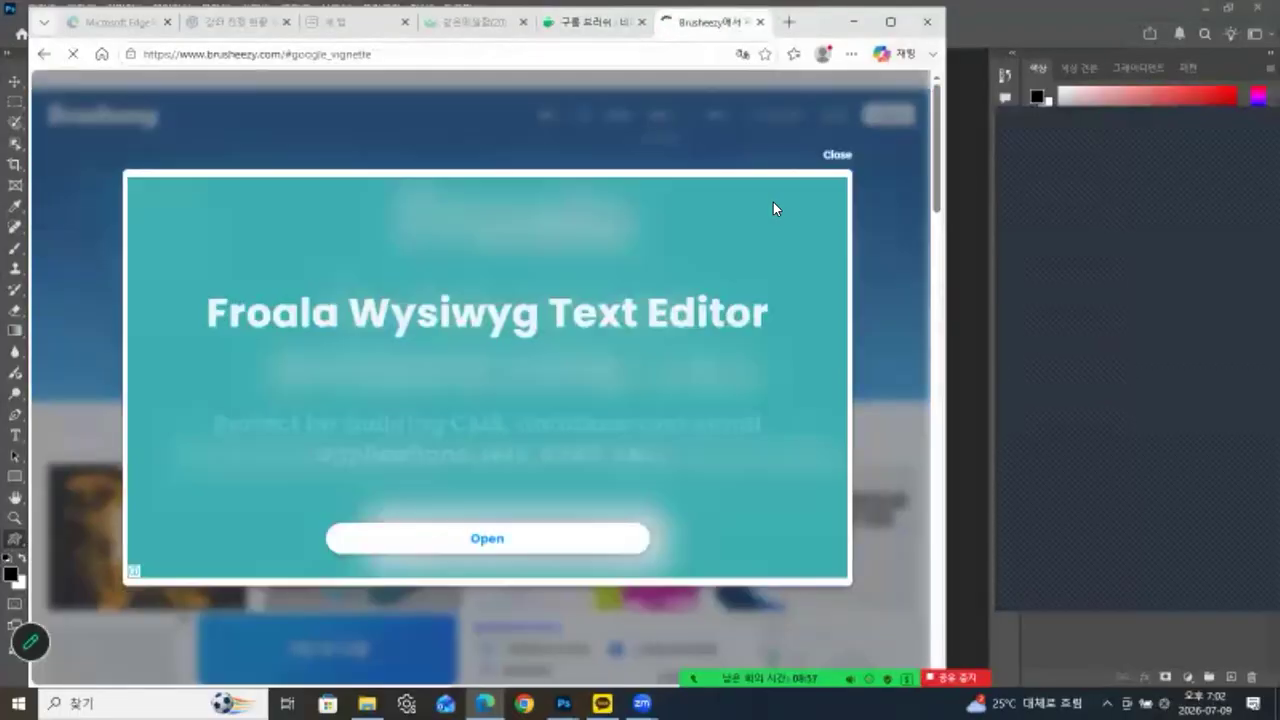
Step: Dismiss the advertisement on Brusheezy and examine its popular, new and team-favorite graphics down to the community members section
left_click(837, 155)
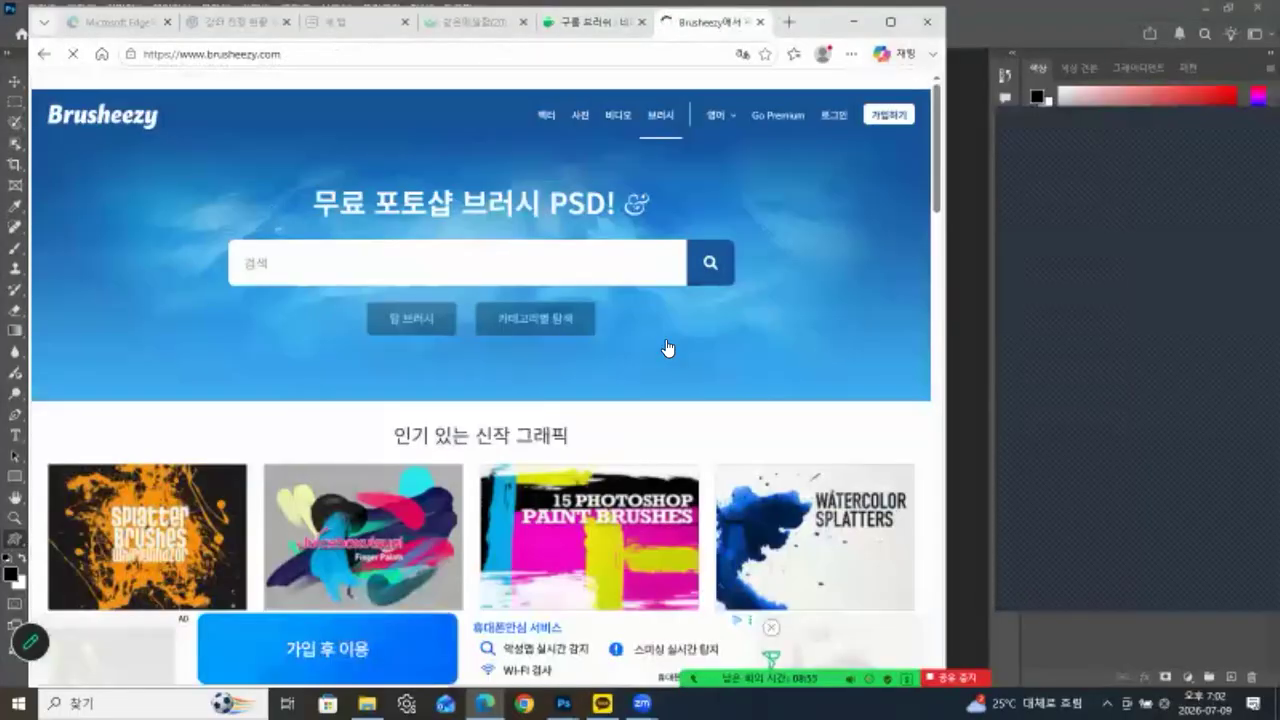
scroll(668, 347, "down", 4)
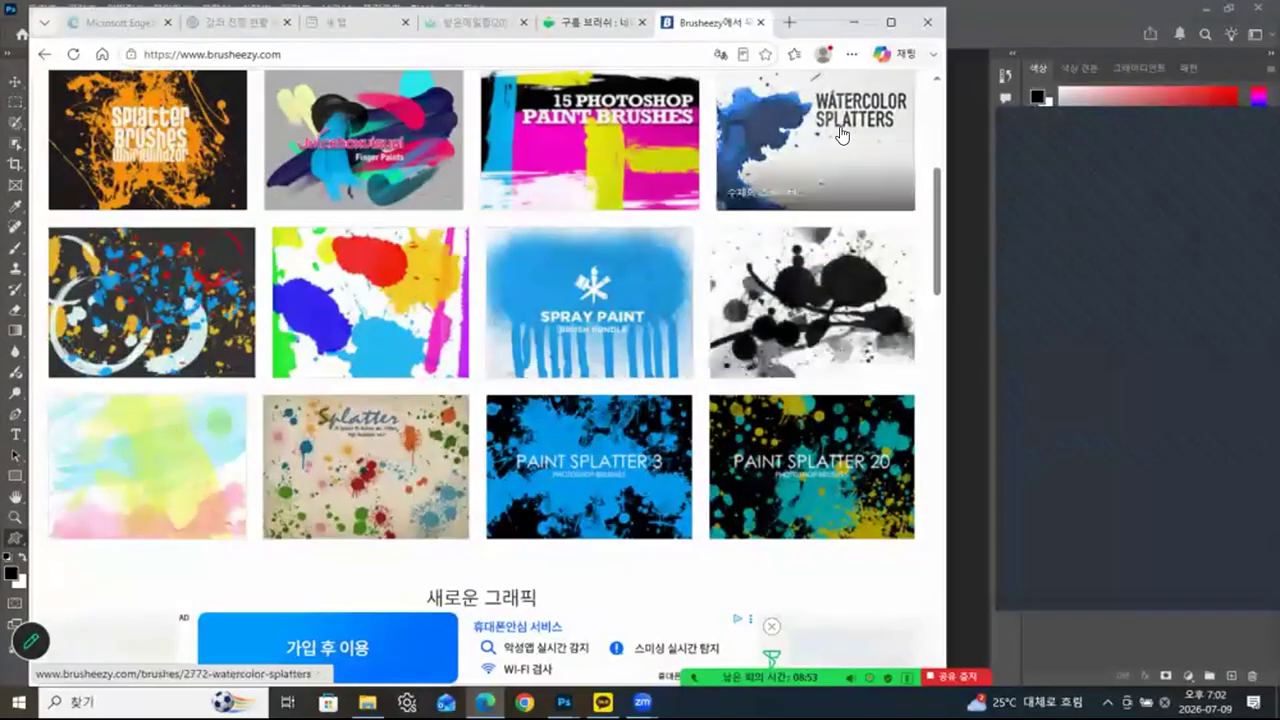
left_click(590, 22)
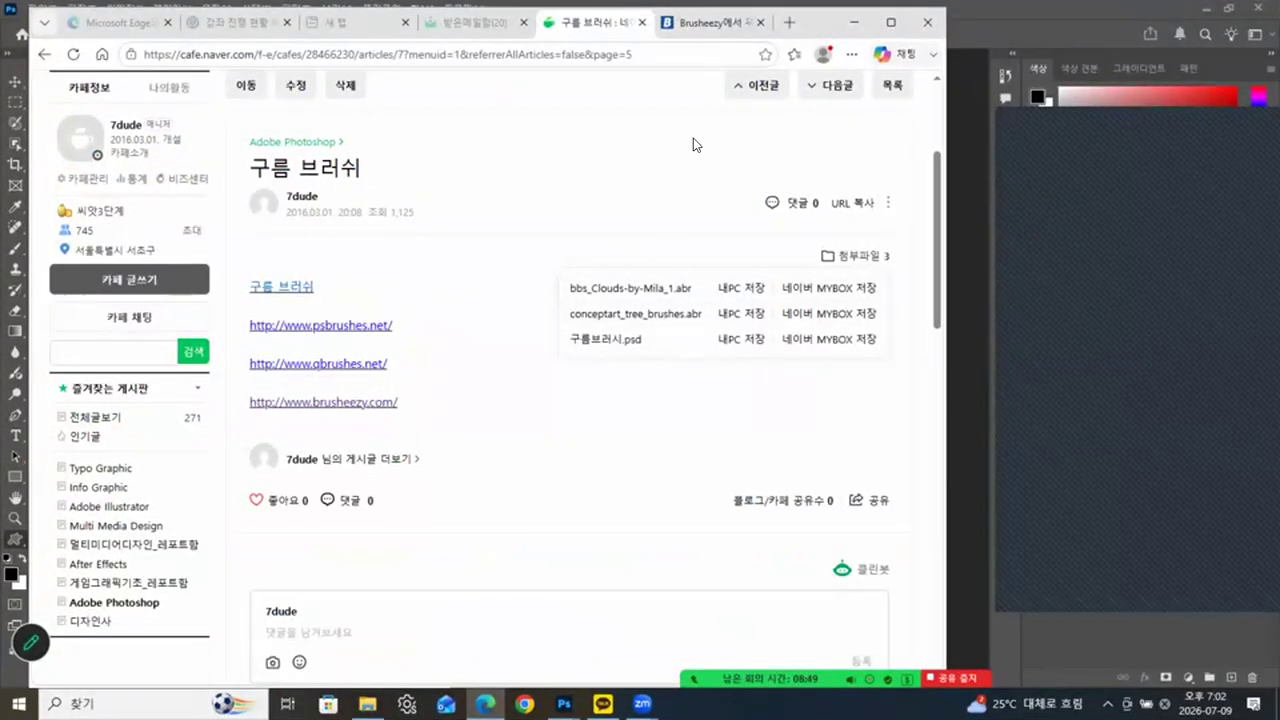
left_click(715, 22)
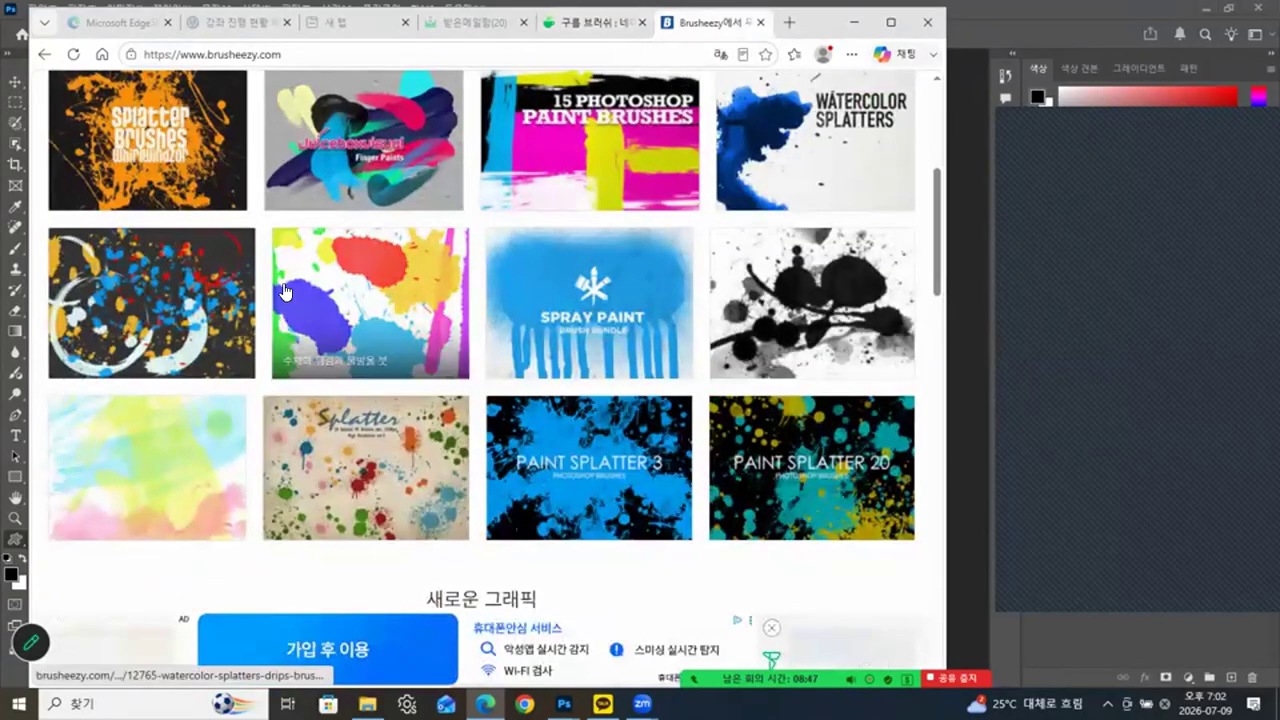
scroll(697, 388, "down", 2)
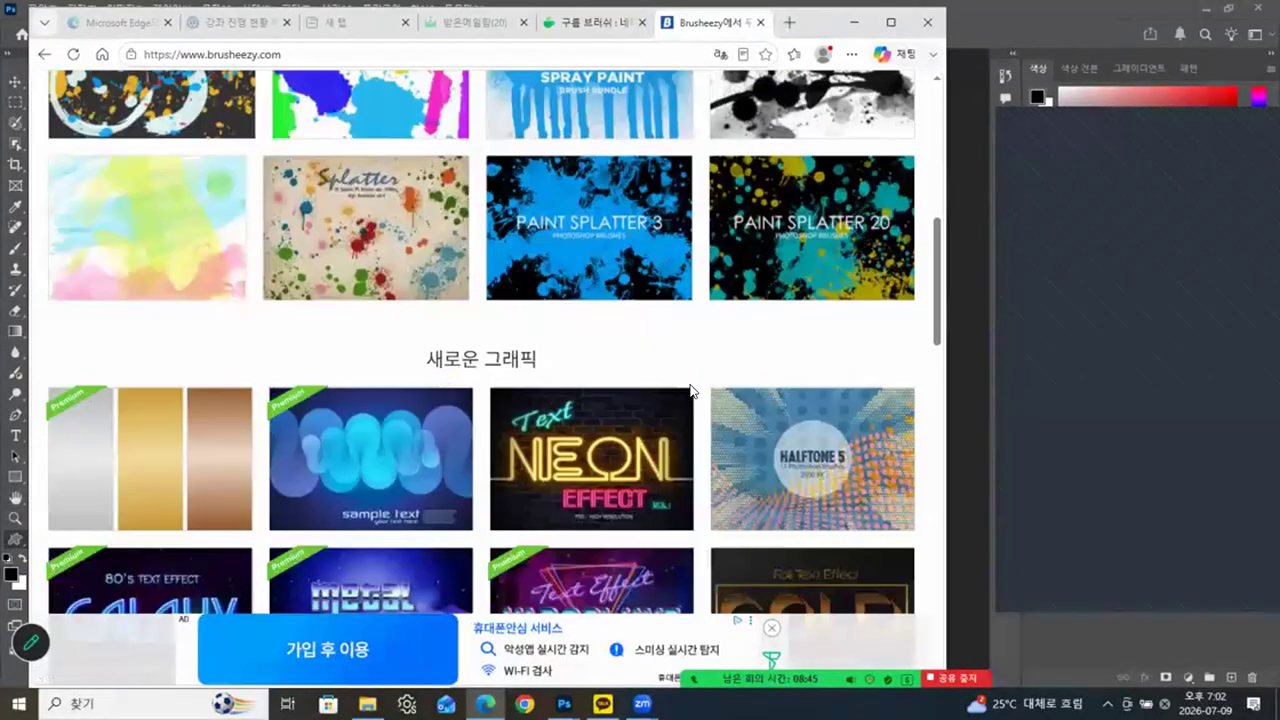
scroll(700, 395, "down", 3)
scroll(326, 411, "down", 1)
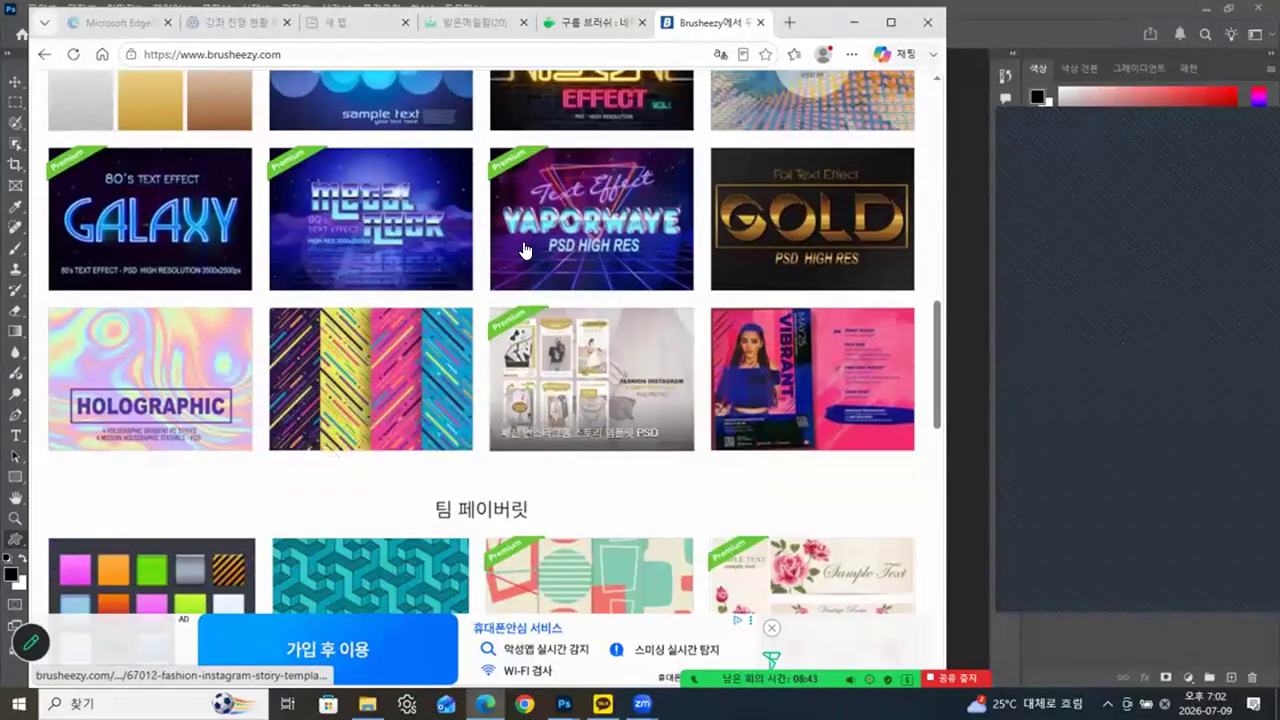
scroll(525, 250, "down", 4)
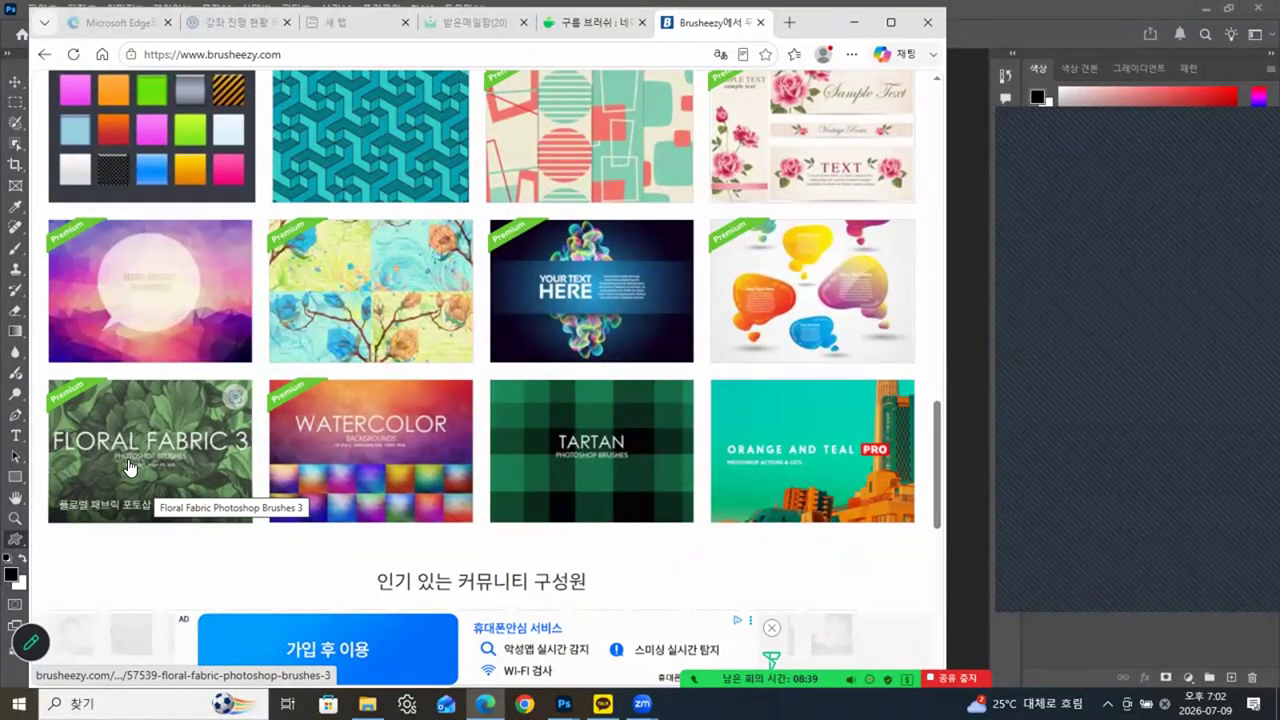
scroll(128, 467, "down", 2)
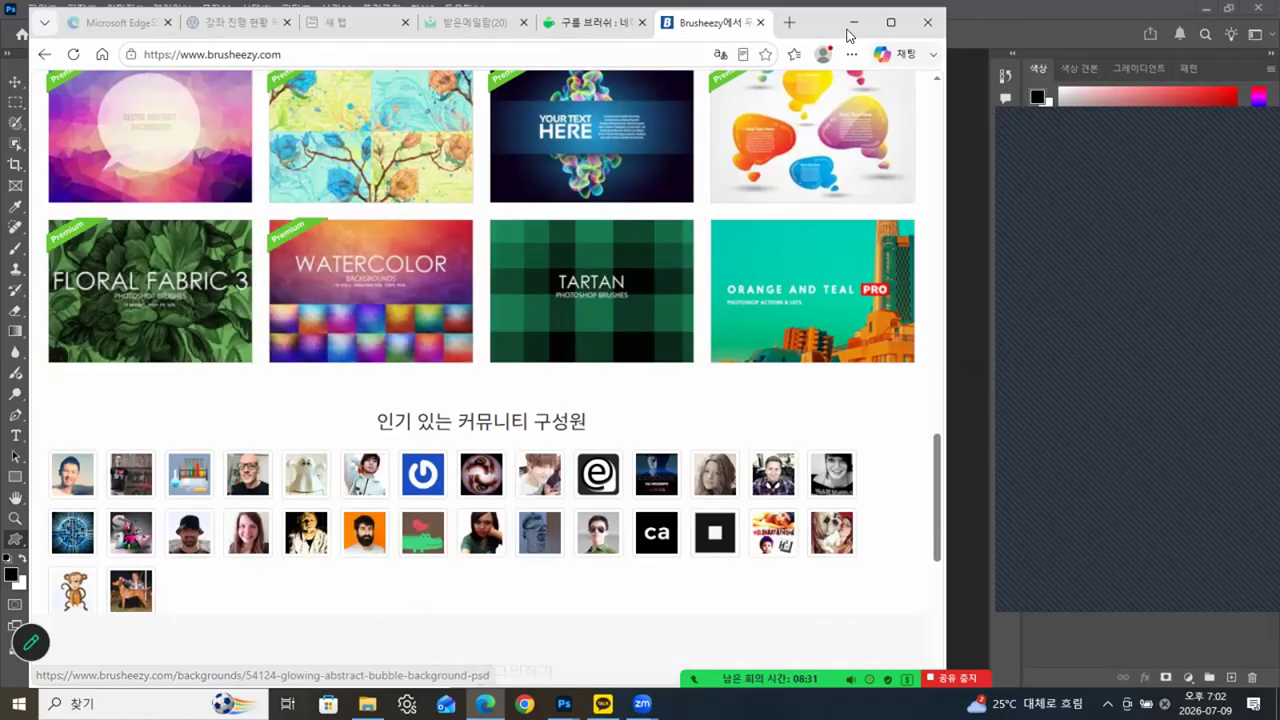
Step: Return Edge to the 구름 브러쉬 post, switch to Photoshop, and reposition the ch05-sec05.psd window with the side panels uncovered
left_click(596, 25)
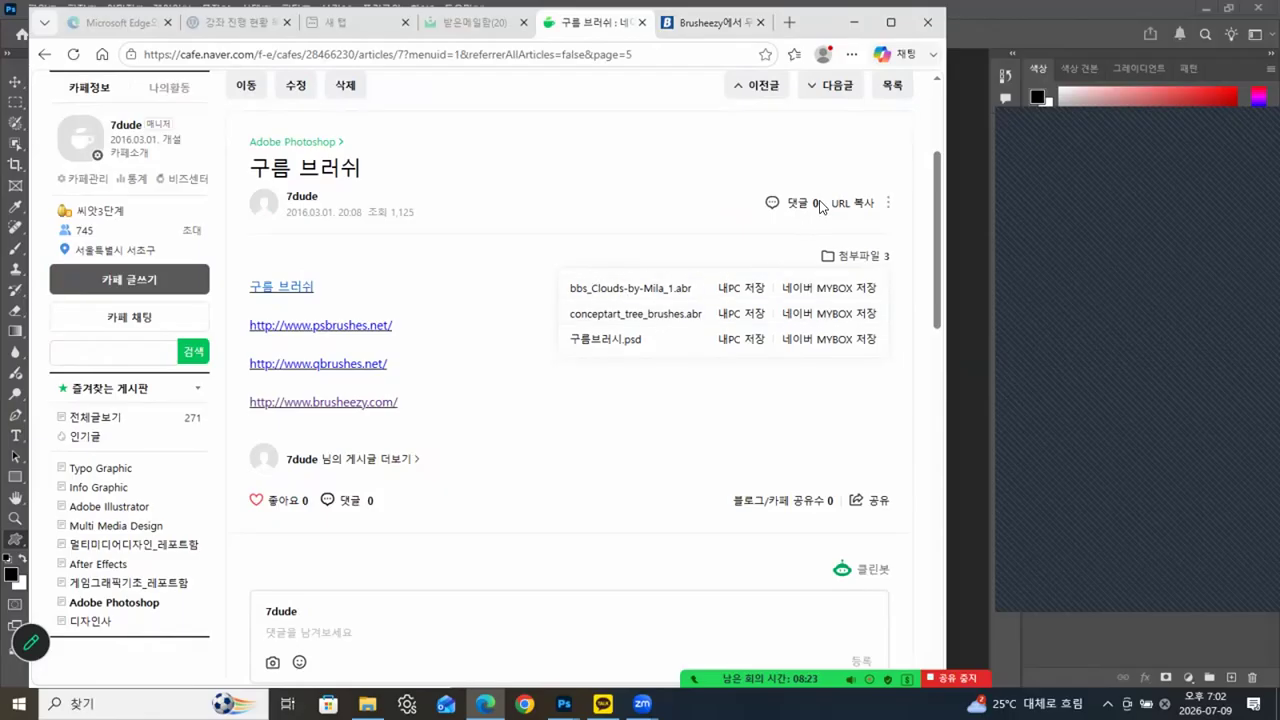
left_click(857, 23)
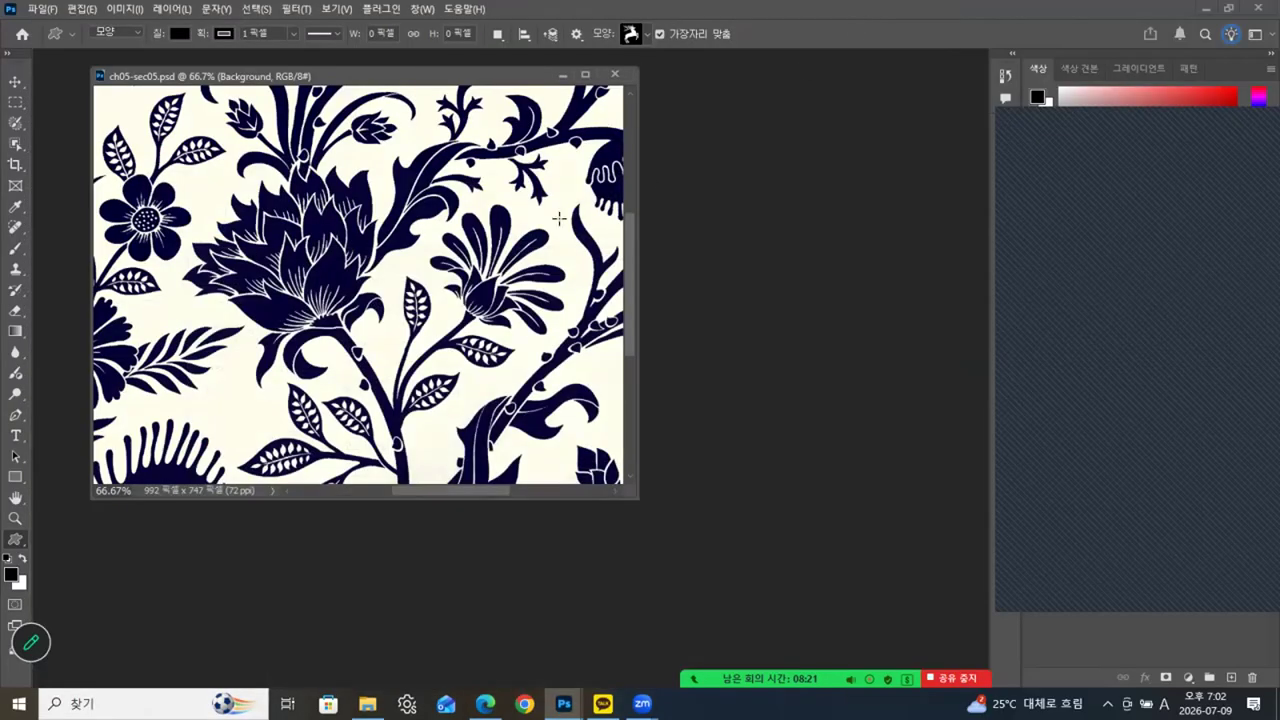
left_click_drag(462, 80, 504, 111)
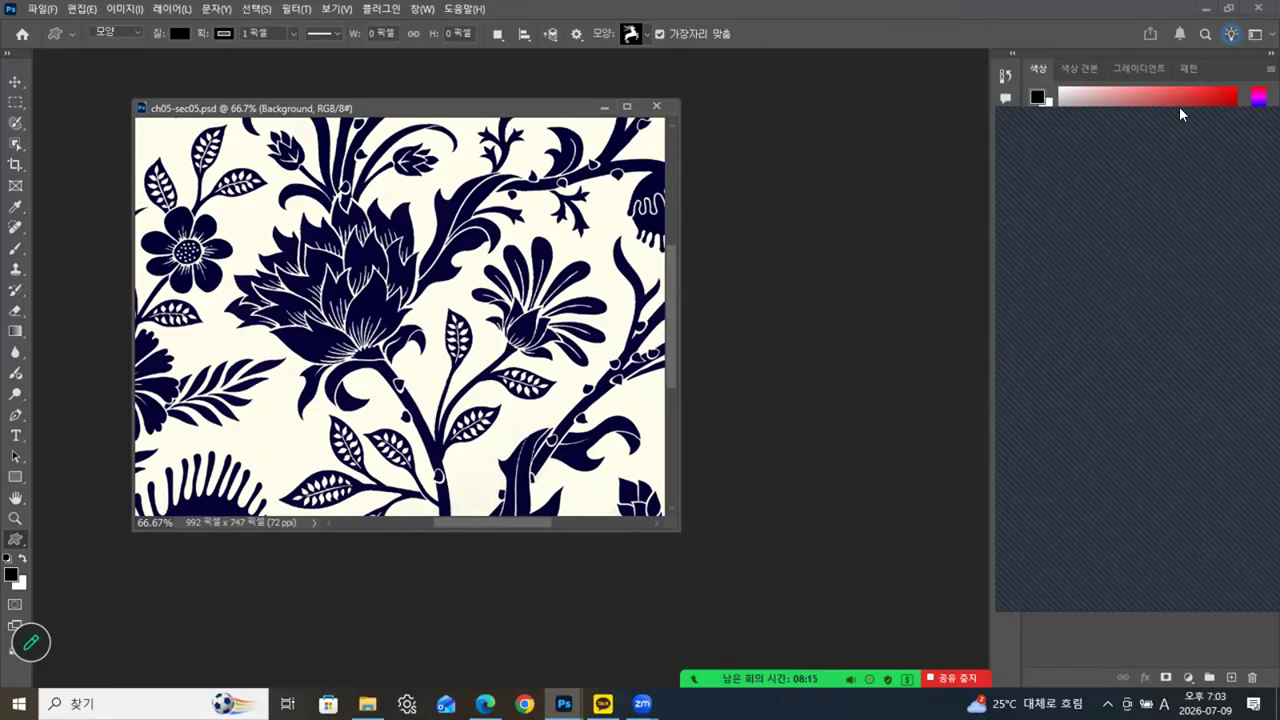
left_click(1038, 143)
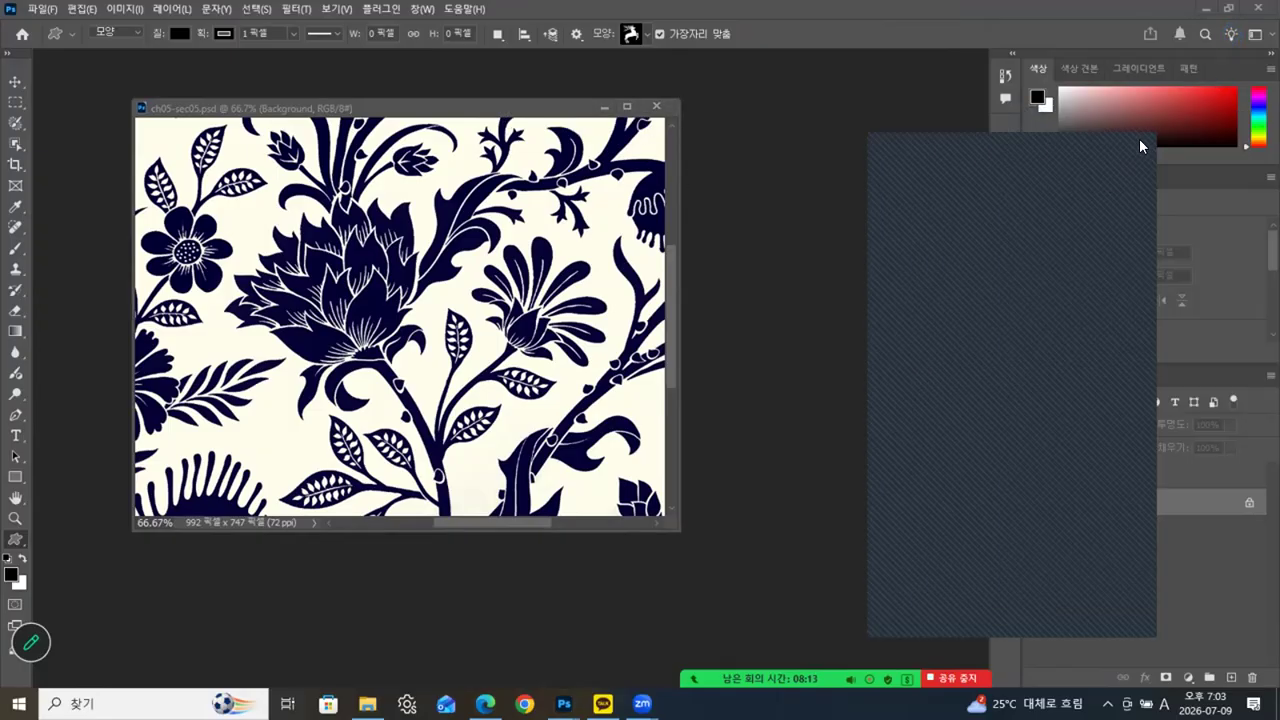
left_click_drag(412, 107, 437, 104)
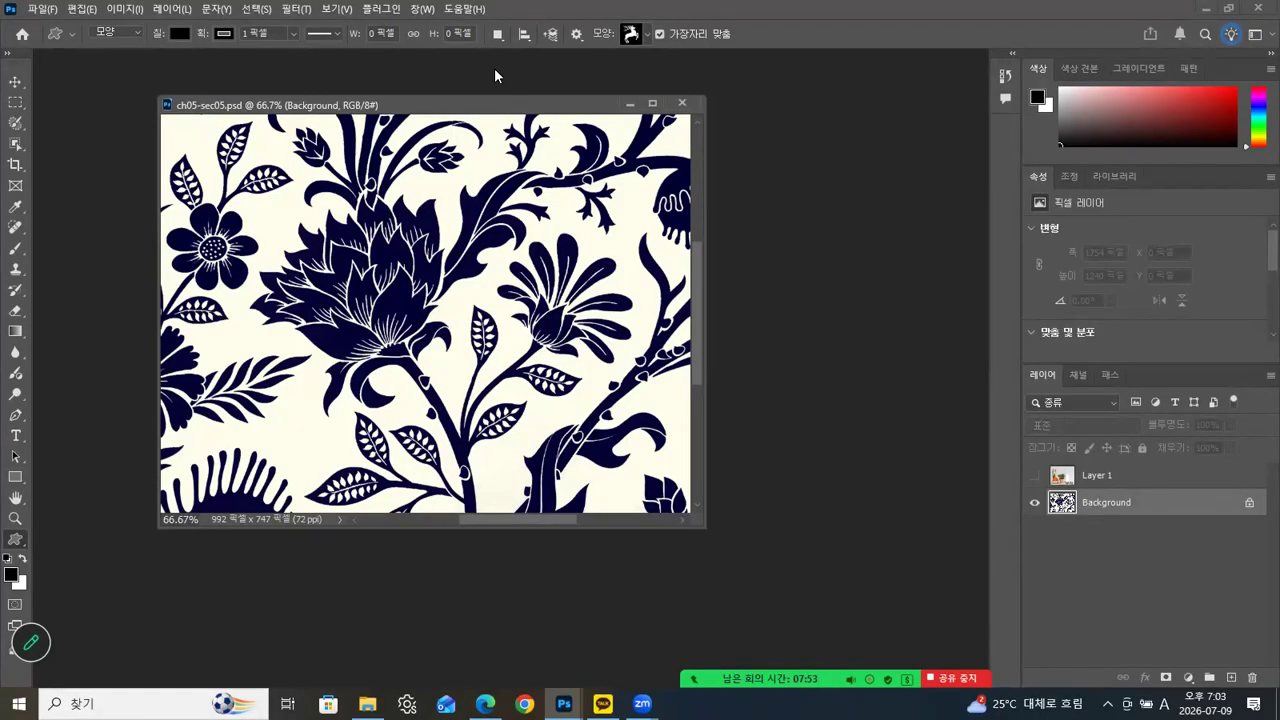
mouse_move(477, 102)
left_mouse_down()
mouse_move(483, 114)
mouse_move(501, 96)
left_mouse_up()
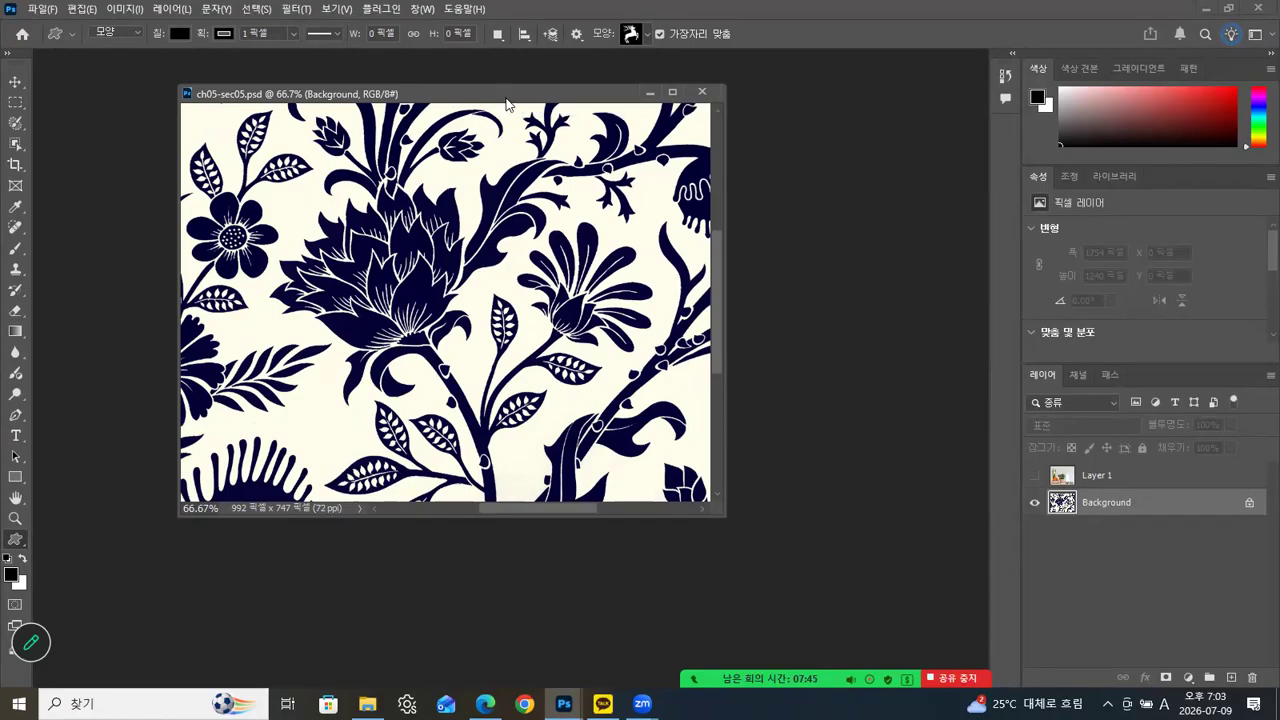
left_click_drag(503, 97, 506, 106)
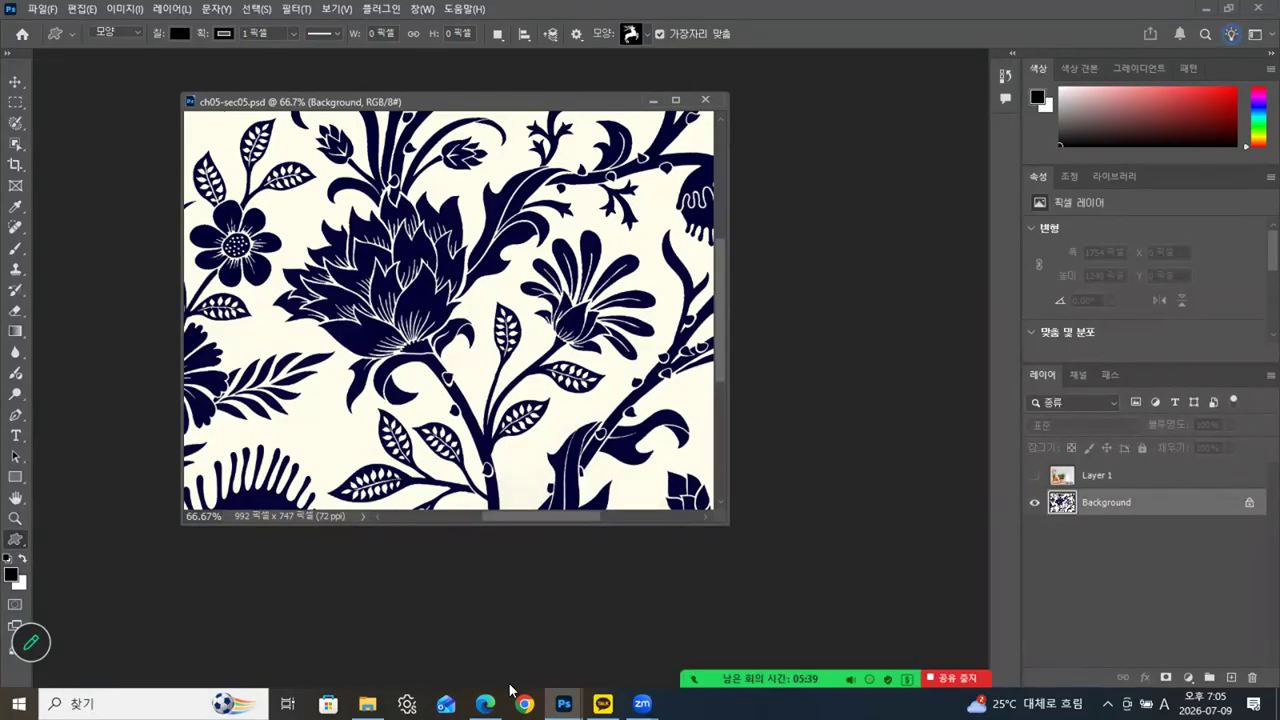
Step: Switch to Edge and search Naver for 이미지클릭 from its home page
left_click(485, 703)
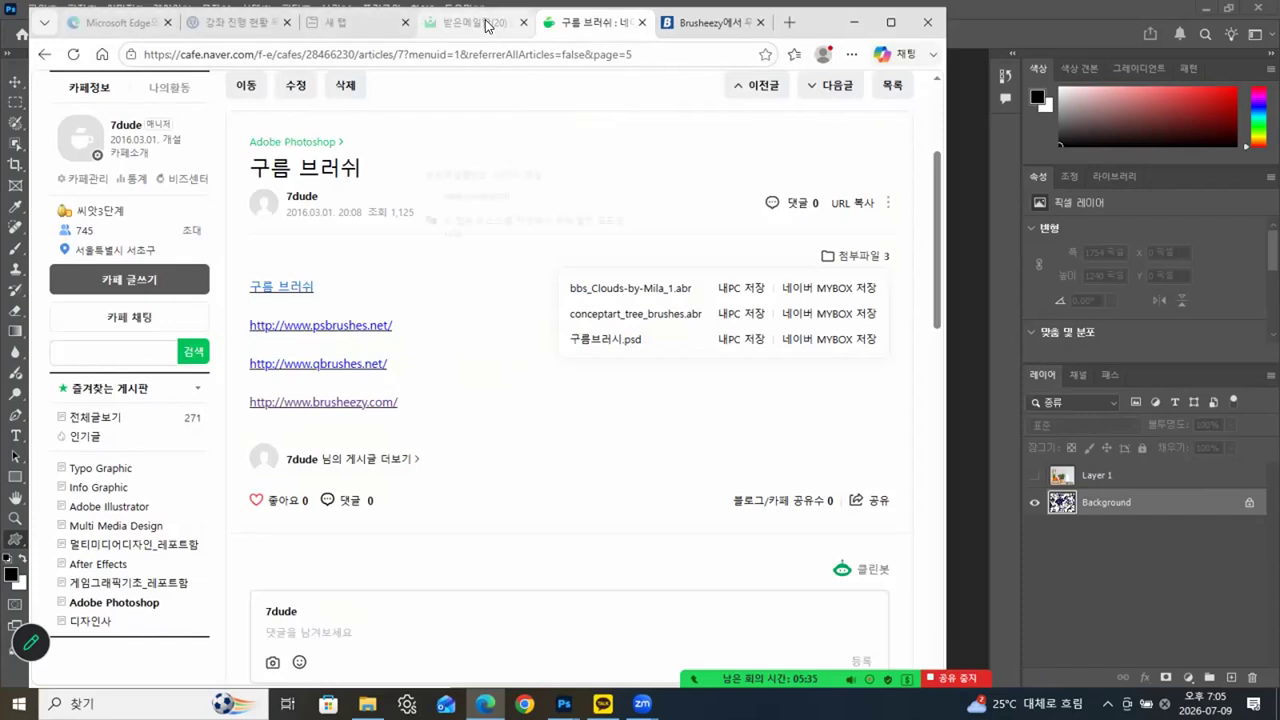
scroll(163, 149, "up", 3)
left_click(66, 88)
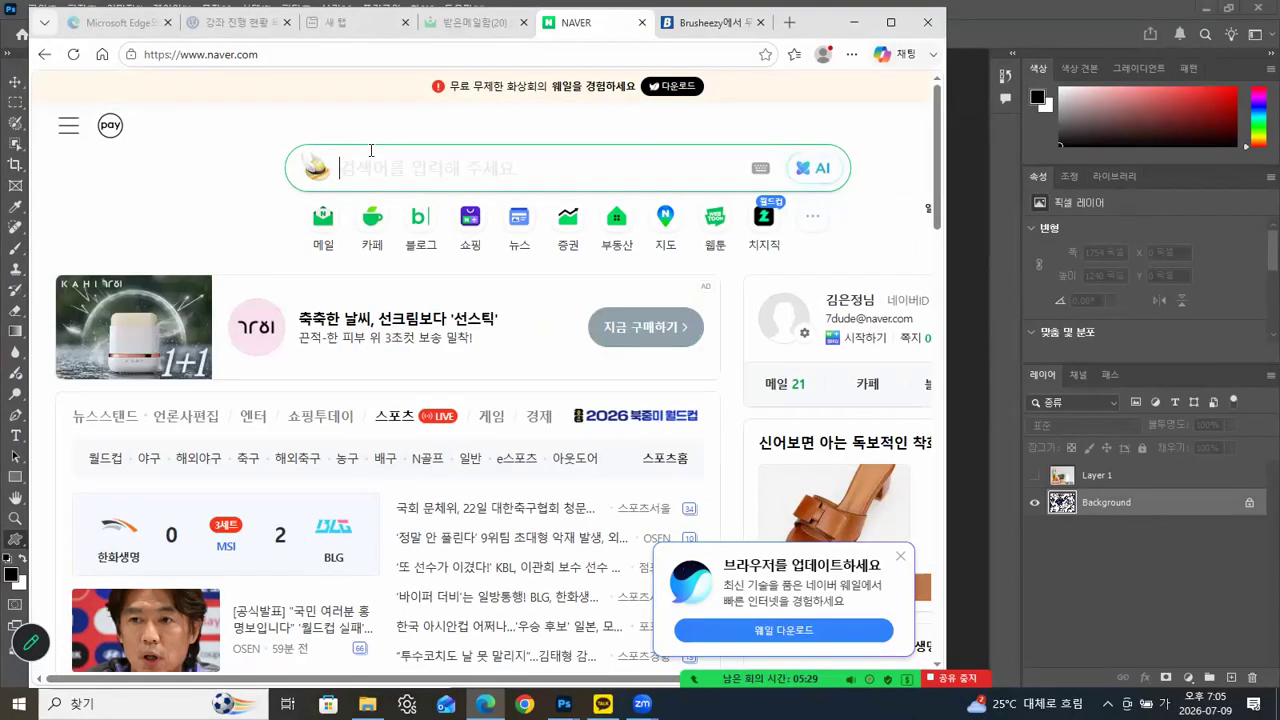
type("이미지크")
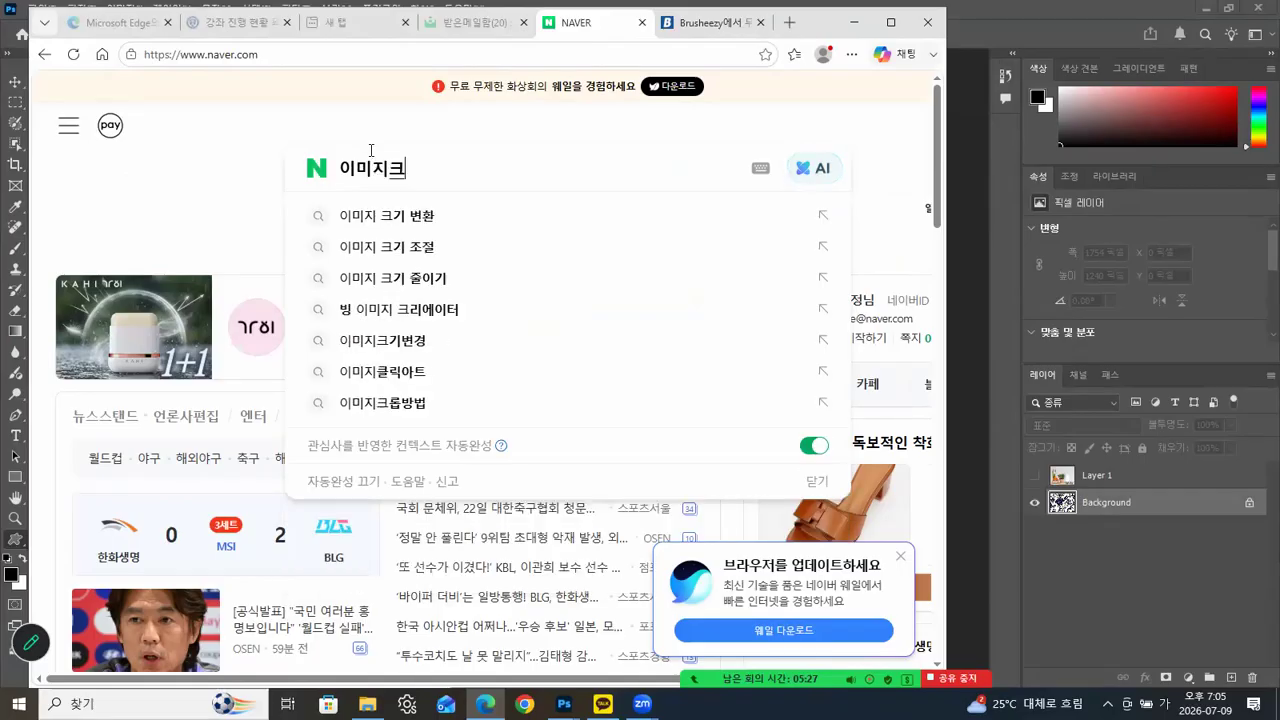
type("ㄹㅣㄱ")
key("Return")
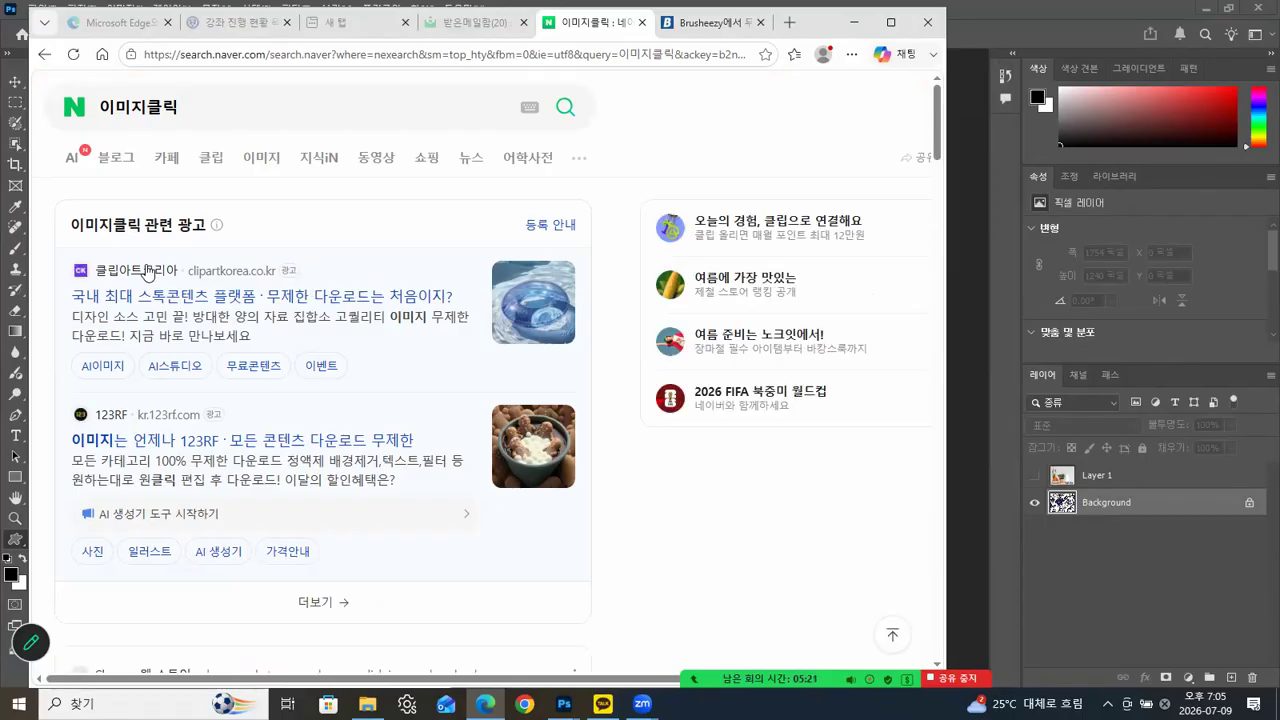
Step: Open the 이미지 클릭 다운로드 result in the Chrome Web Store, dismiss the dark mode notice, and examine the extension's overview and details
scroll(268, 344, "down", 3)
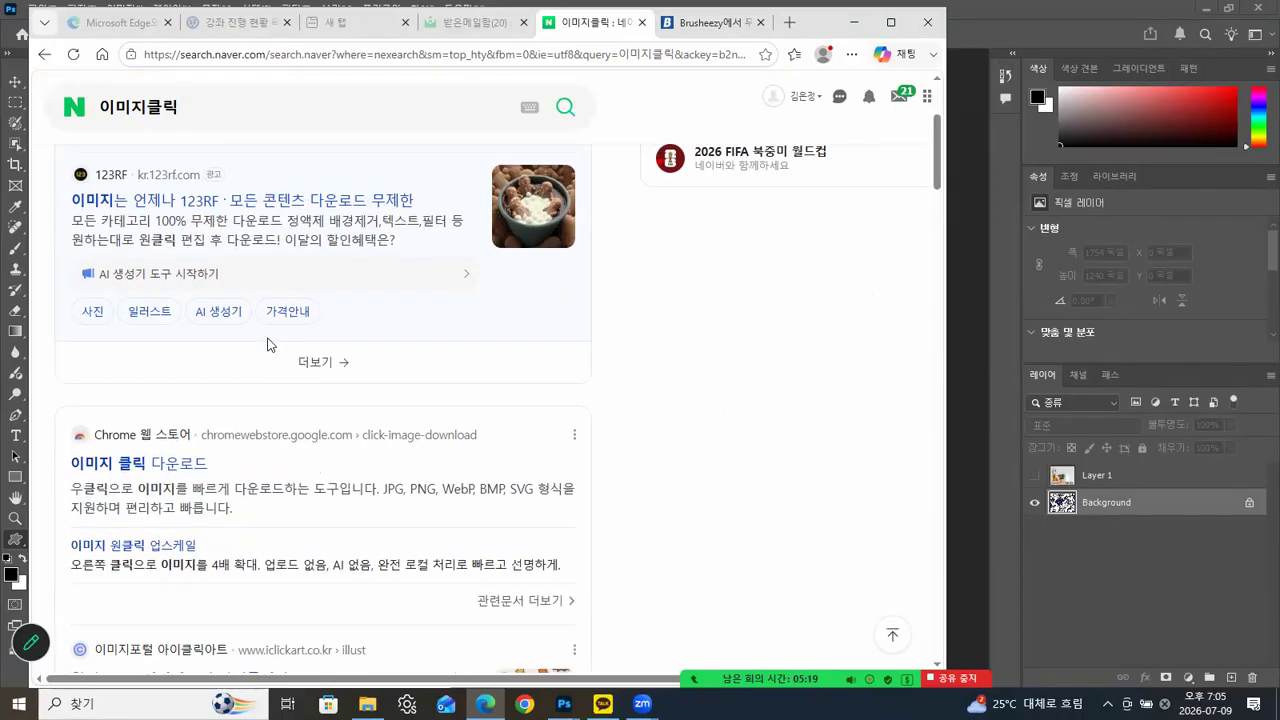
left_click(134, 463)
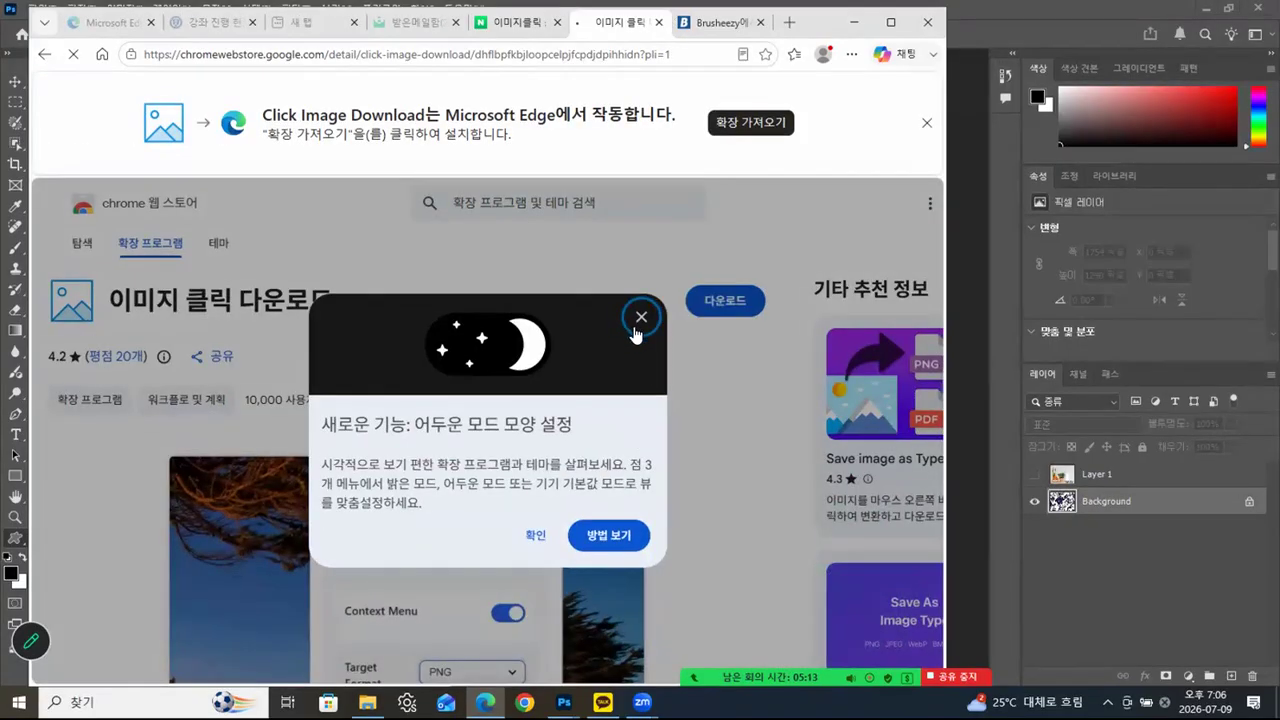
left_click(637, 328)
scroll(654, 330, "down", 2)
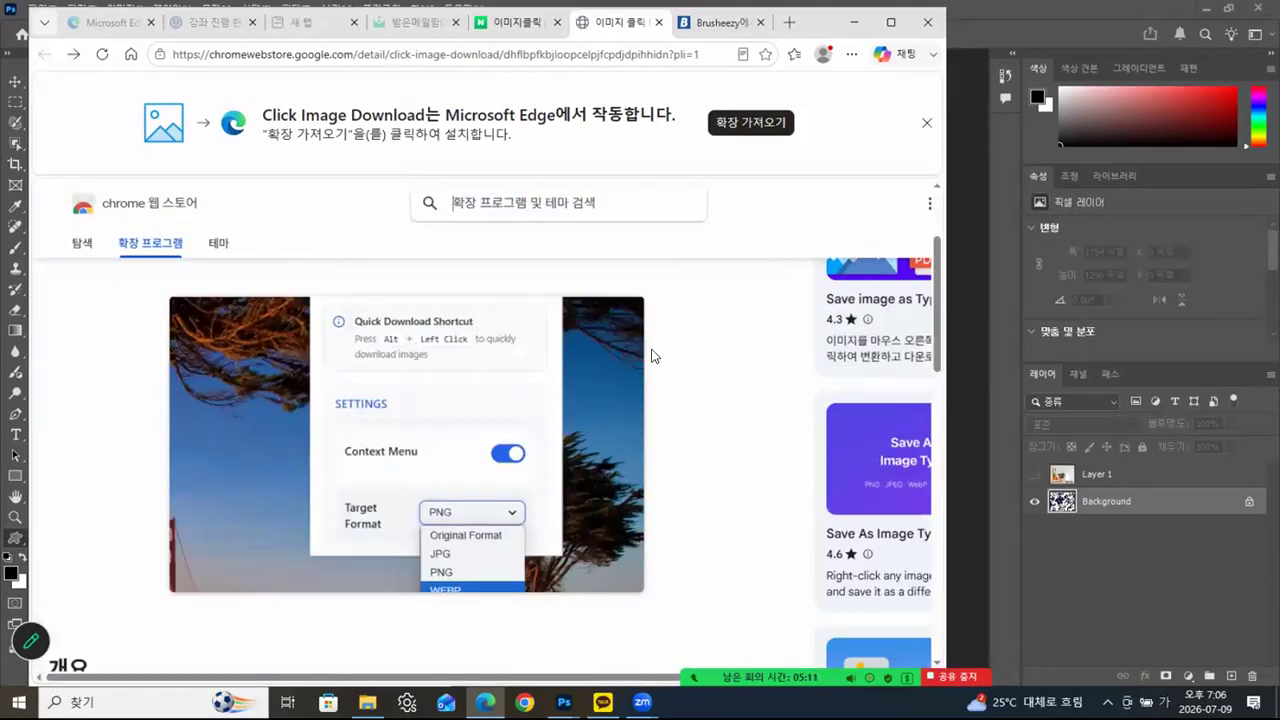
scroll(736, 397, "down", 1)
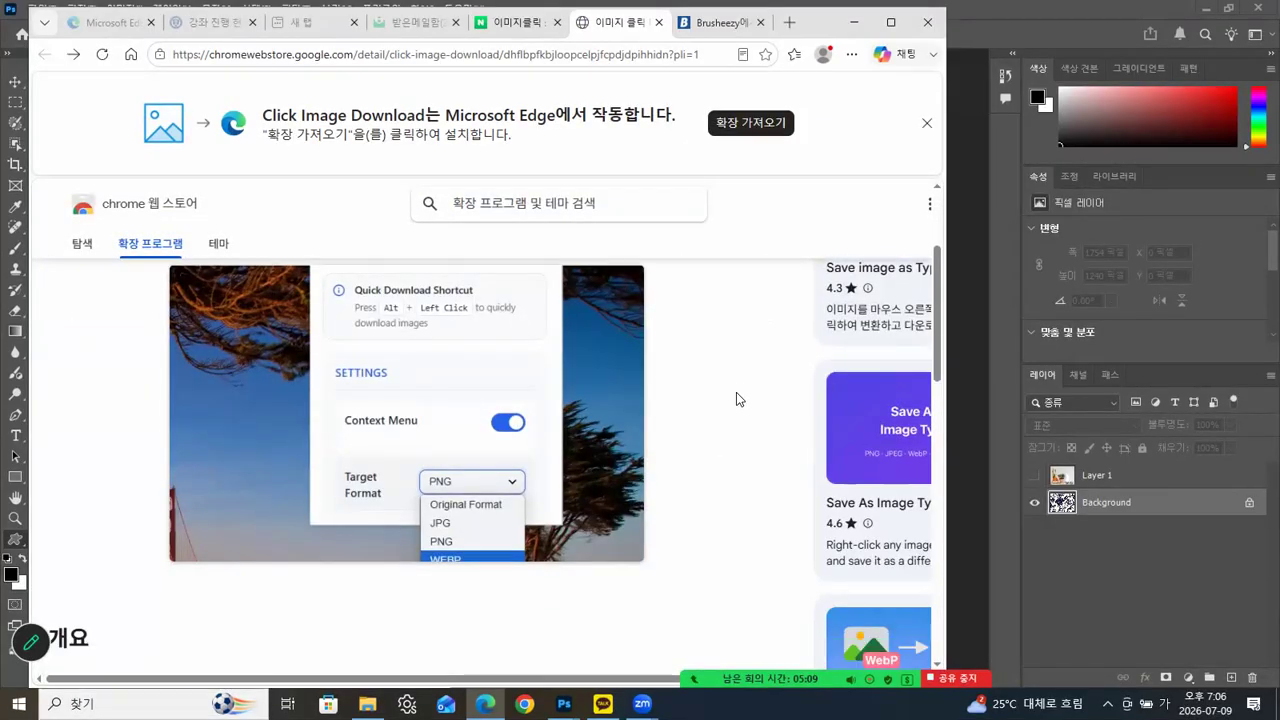
scroll(736, 399, "down", 5)
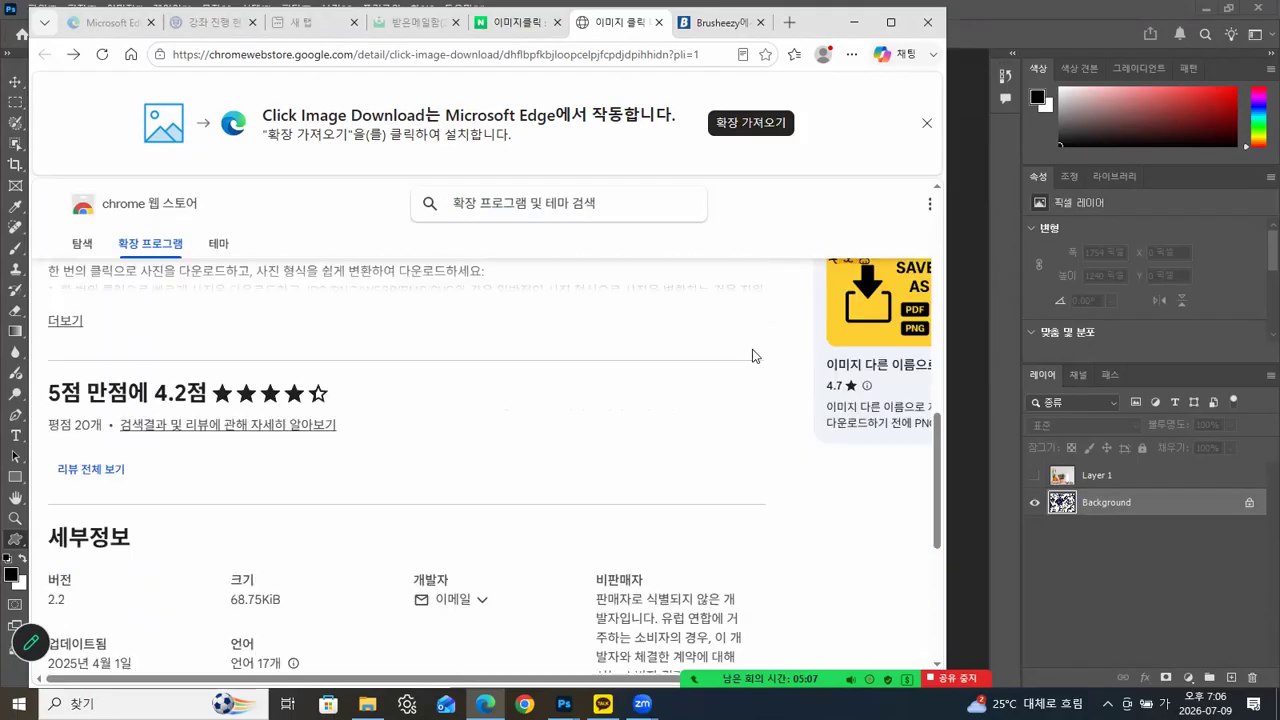
scroll(754, 356, "down", 3)
scroll(755, 350, "up", 6)
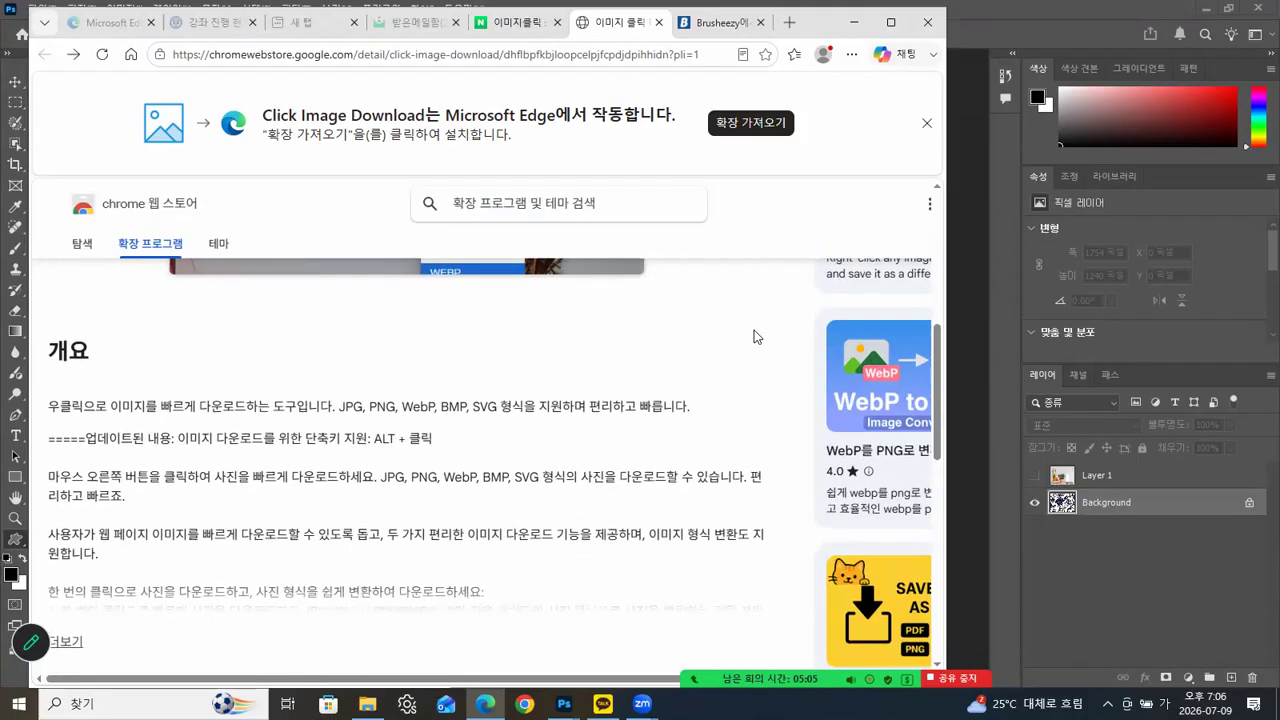
scroll(755, 337, "up", 4)
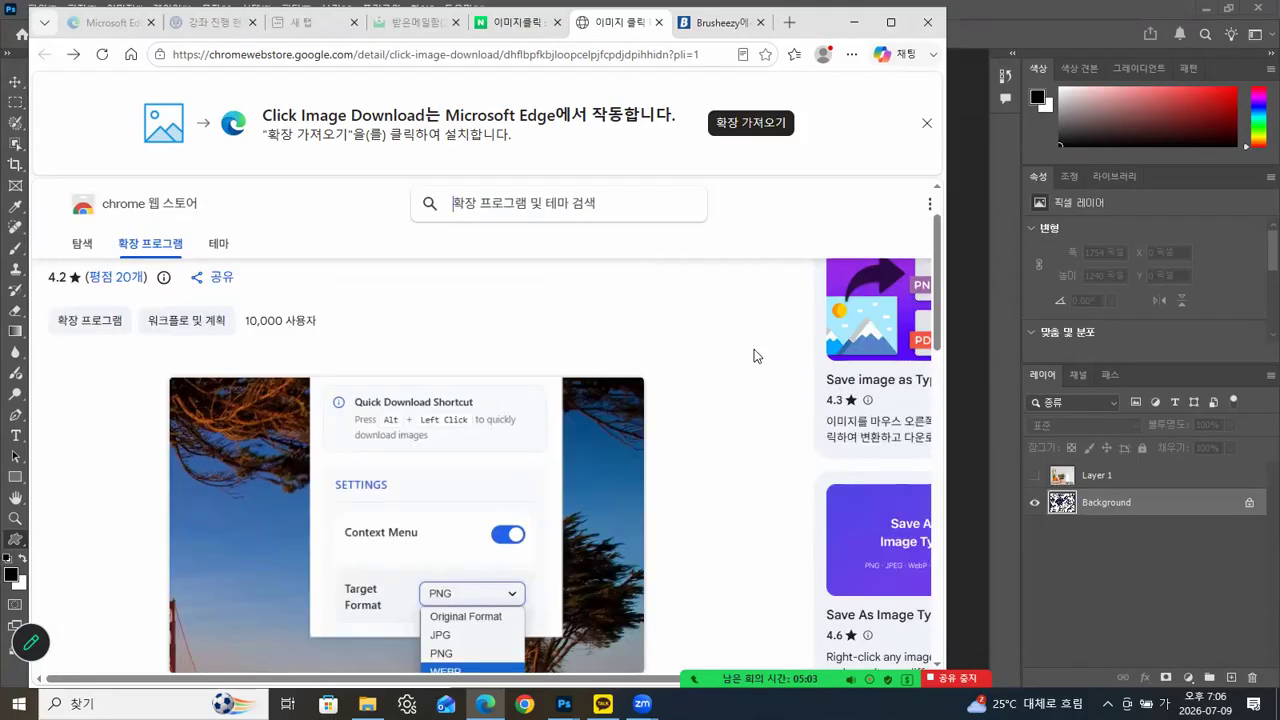
scroll(754, 349, "down", 2)
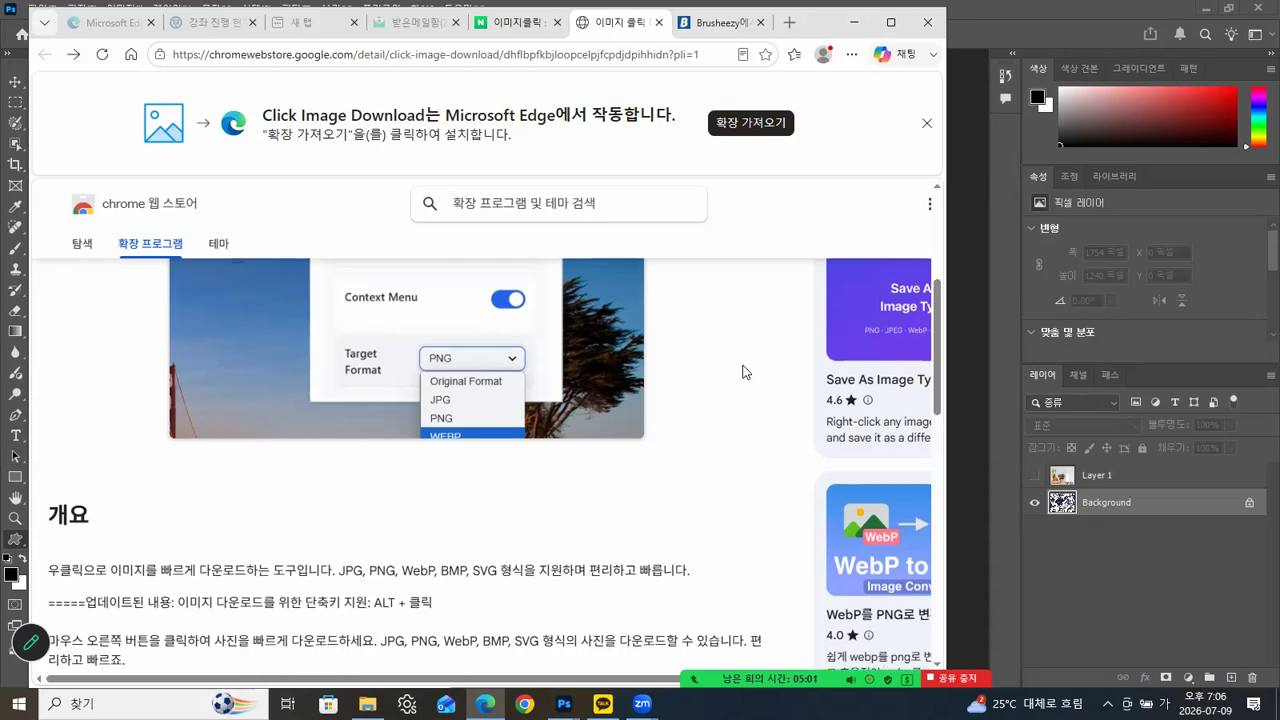
scroll(742, 372, "up", 1)
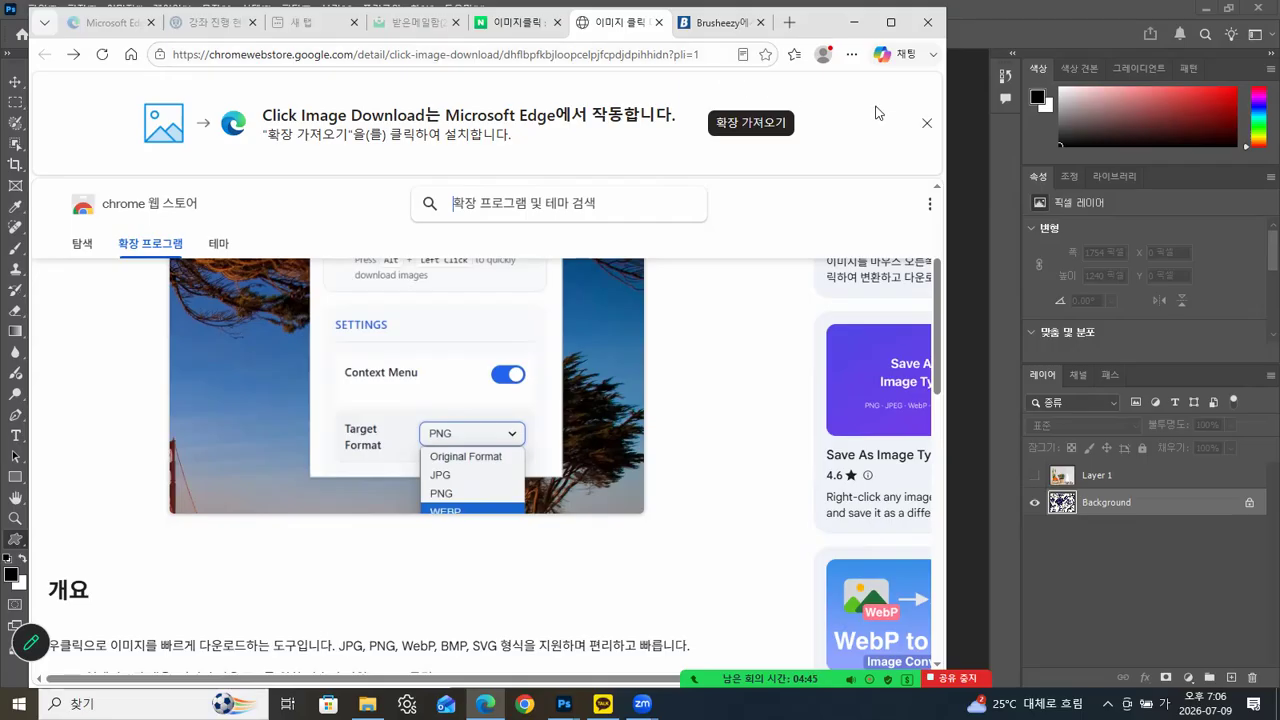
Step: Switch back to Photoshop and shift the floating ch05-sec05.psd window within the empty workspace
left_click(973, 24)
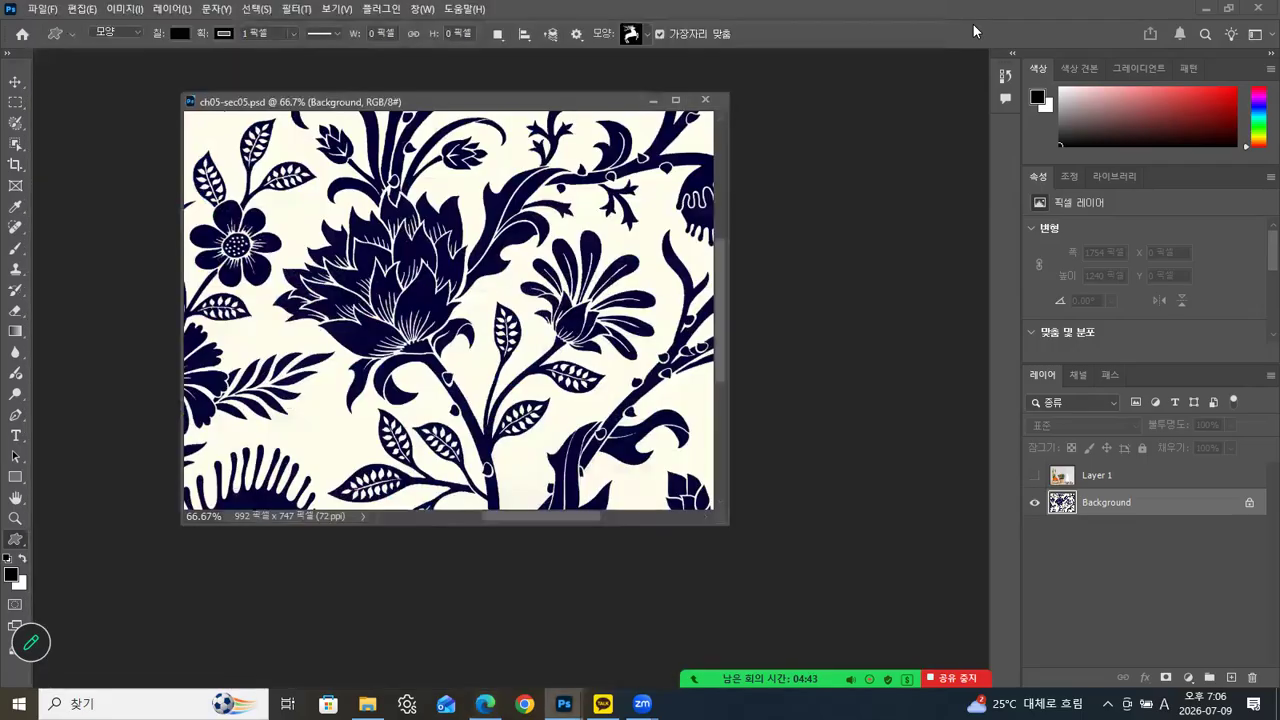
left_click_drag(553, 104, 510, 115)
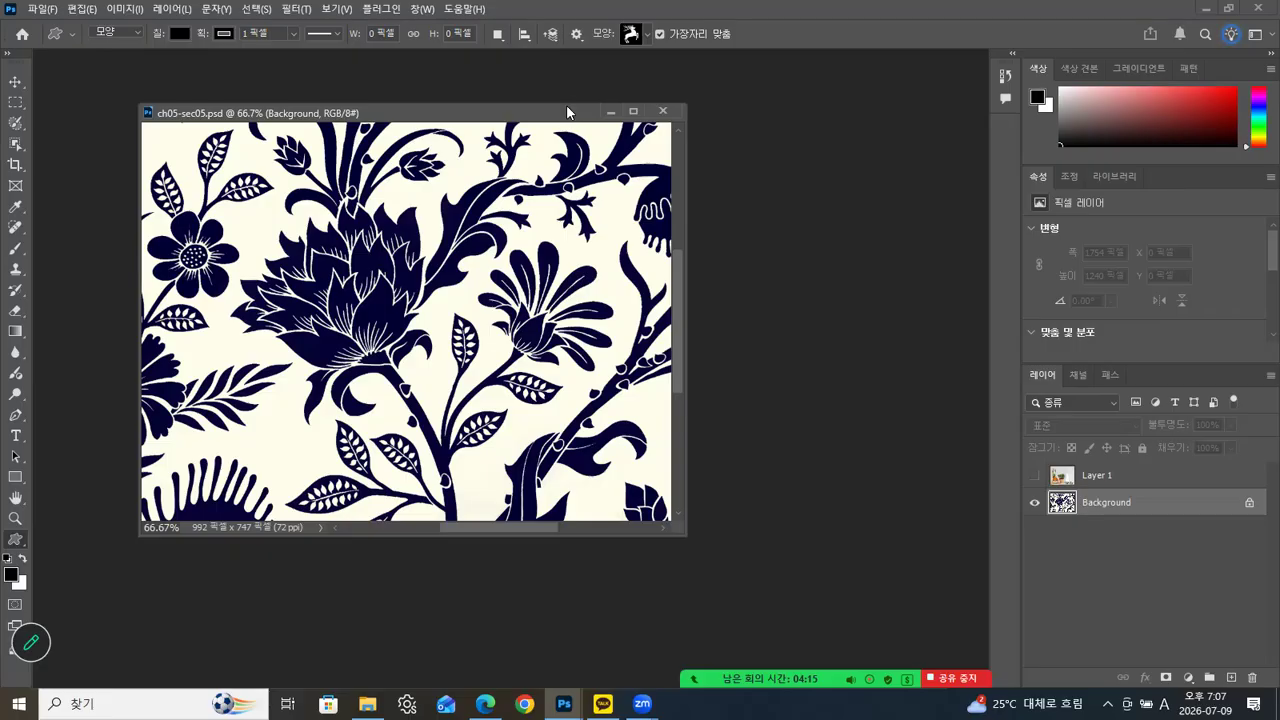
left_click_drag(567, 117, 608, 113)
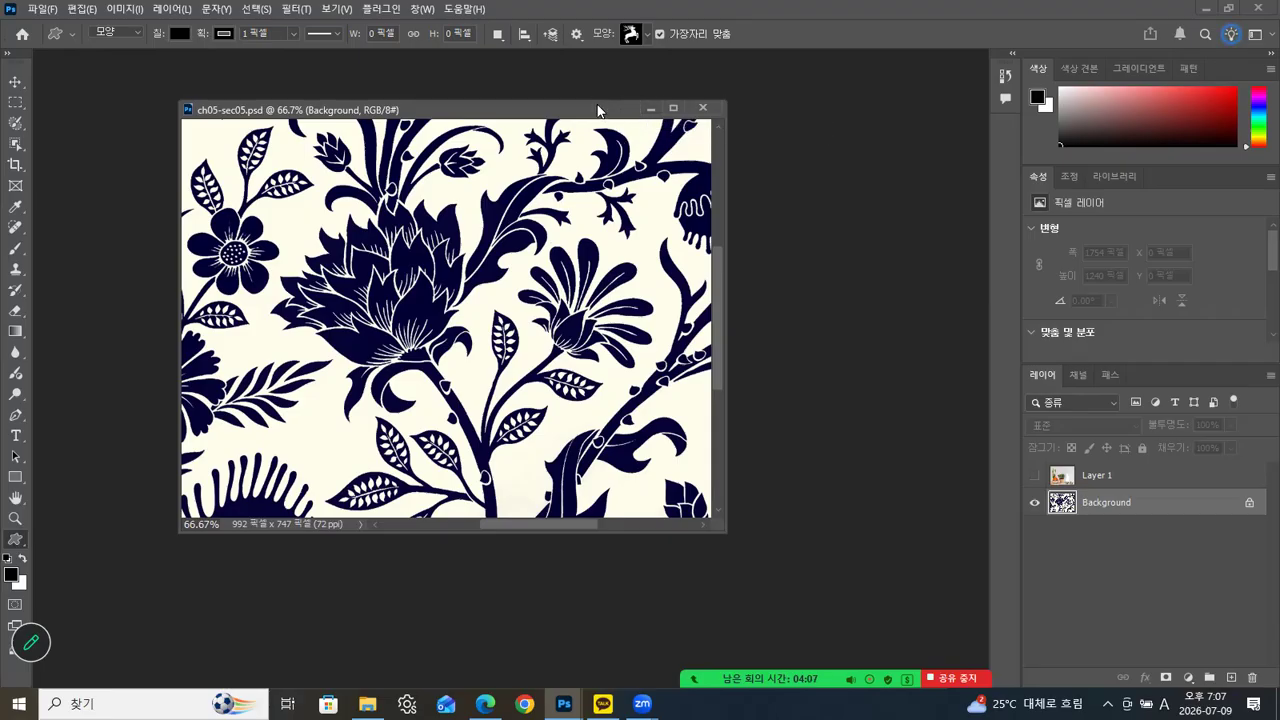
left_click_drag(599, 112, 591, 117)
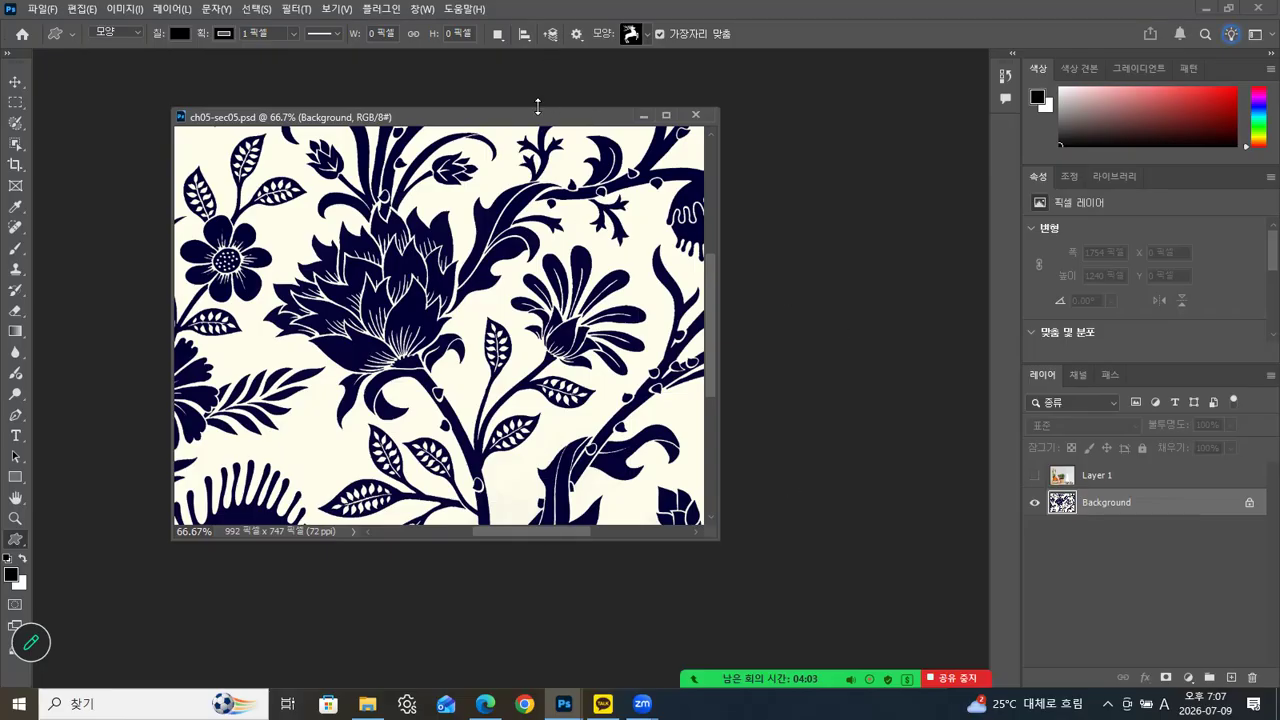
left_click_drag(537, 119, 526, 116)
Step: Switch to Edge, close the Chrome Web Store page, and go back from the Naver search to the 구름 브러쉬 cafe post
left_click(485, 704)
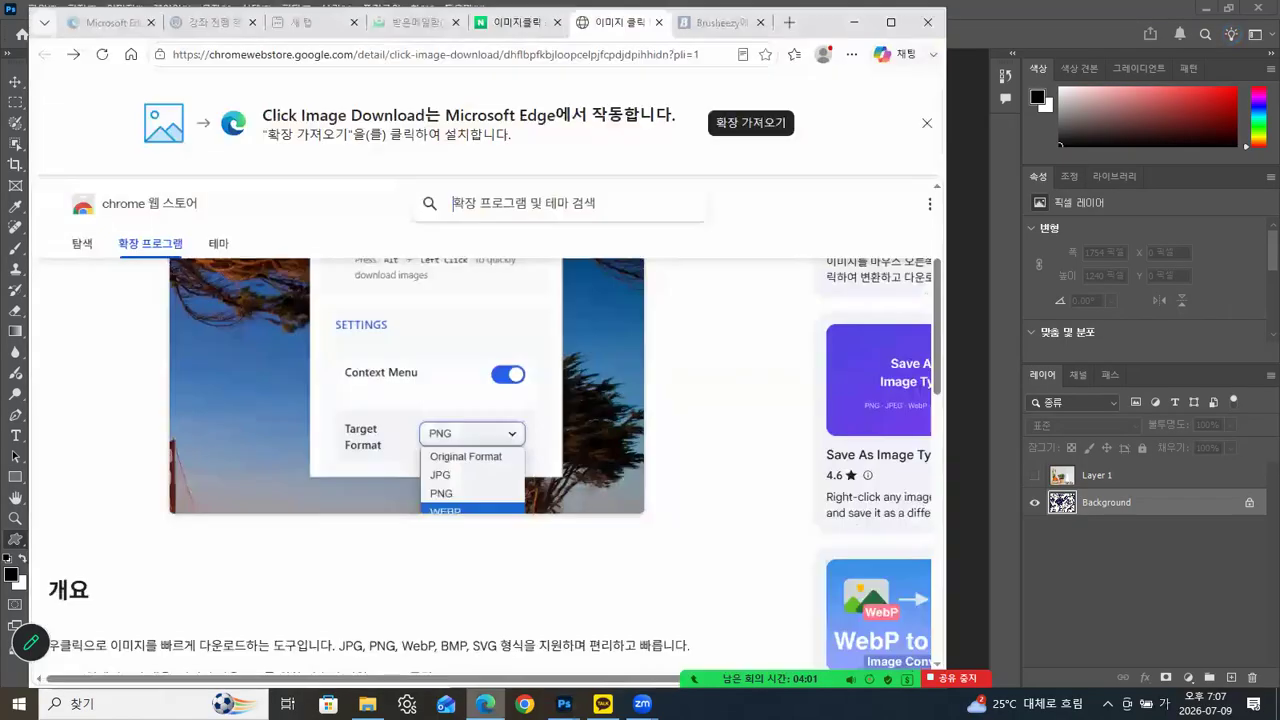
left_click(659, 28)
left_click(47, 55)
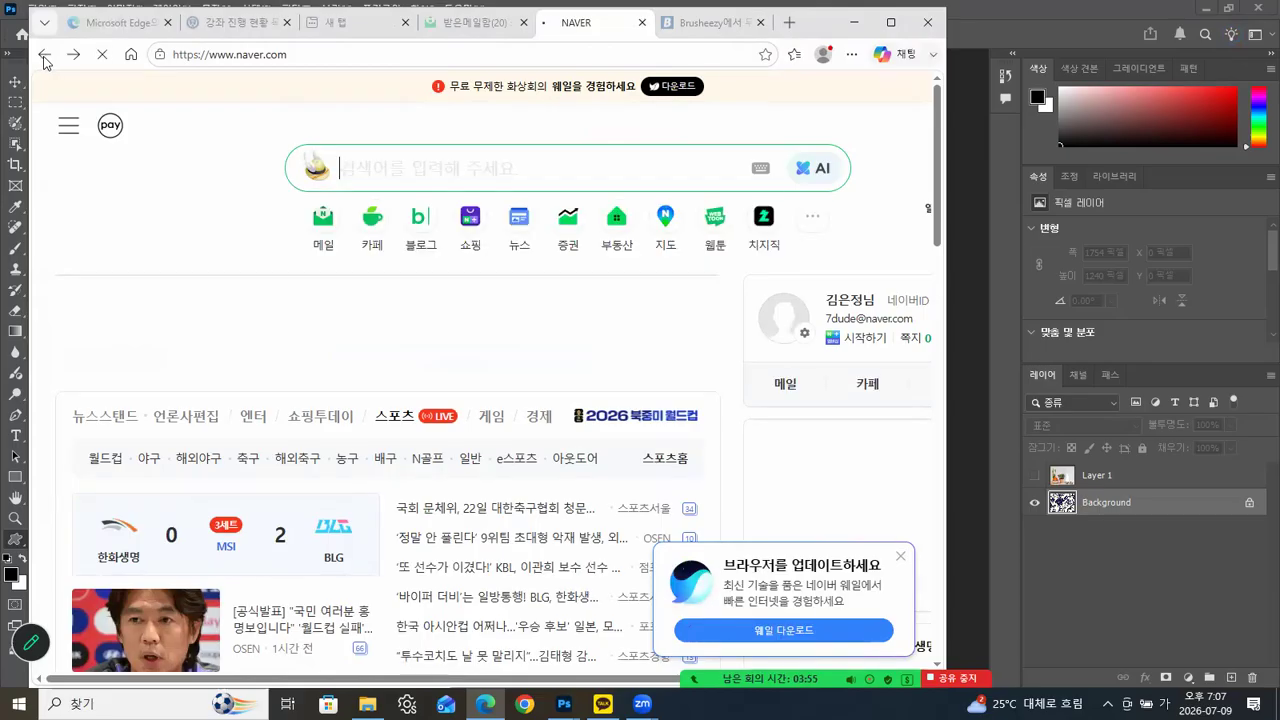
left_click(43, 58)
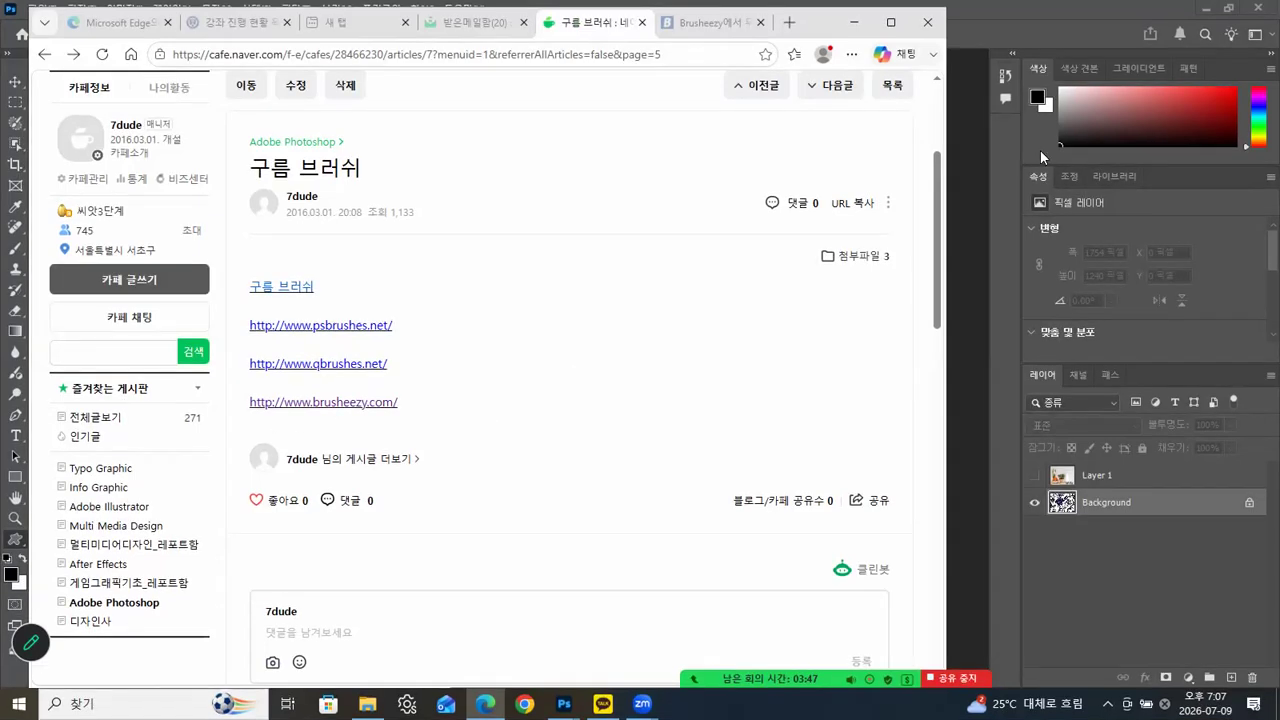
Step: Switch back to Photoshop and make Layer 1 of ch05-sec05.psd the visible, active layer
left_click(855, 22)
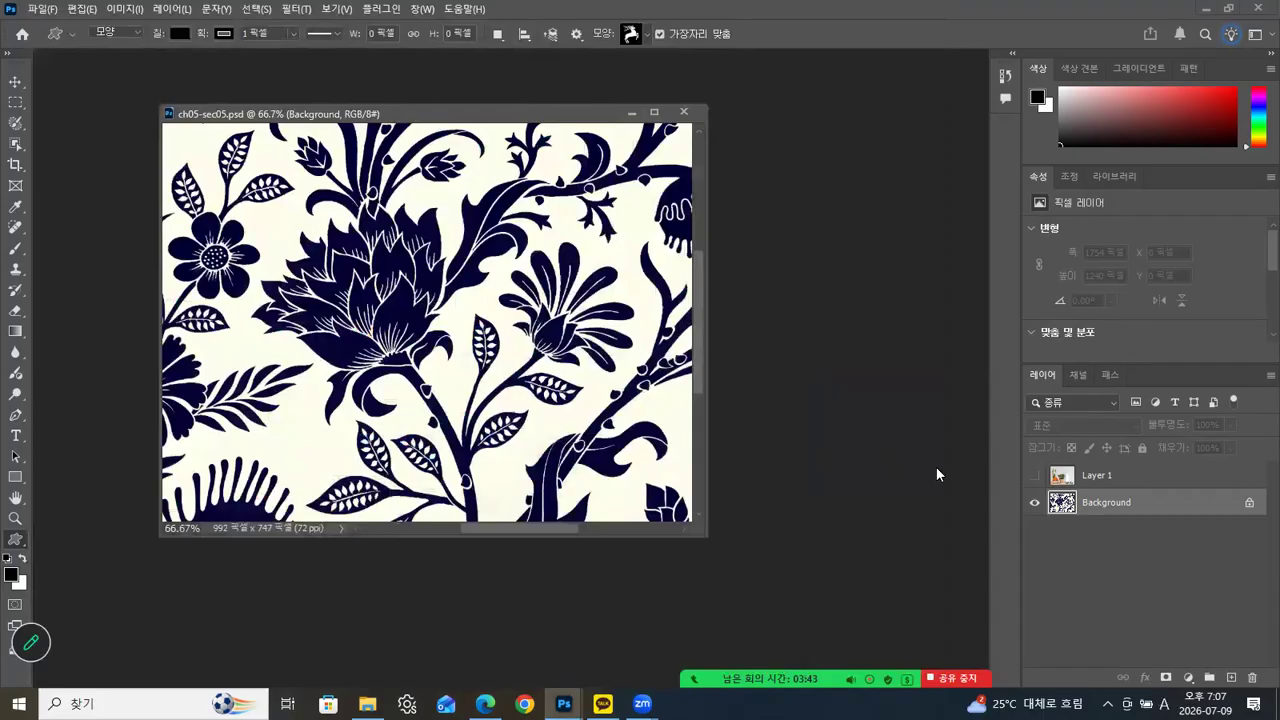
left_click(1035, 477)
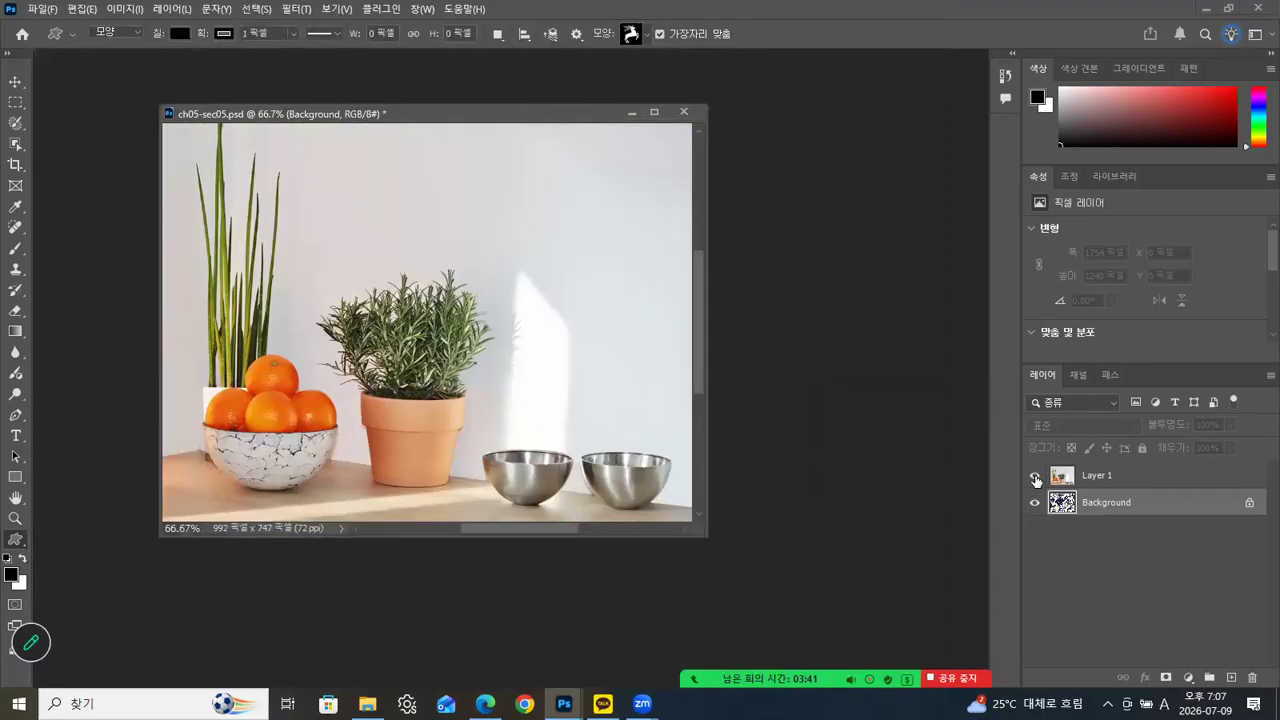
left_click(1115, 476)
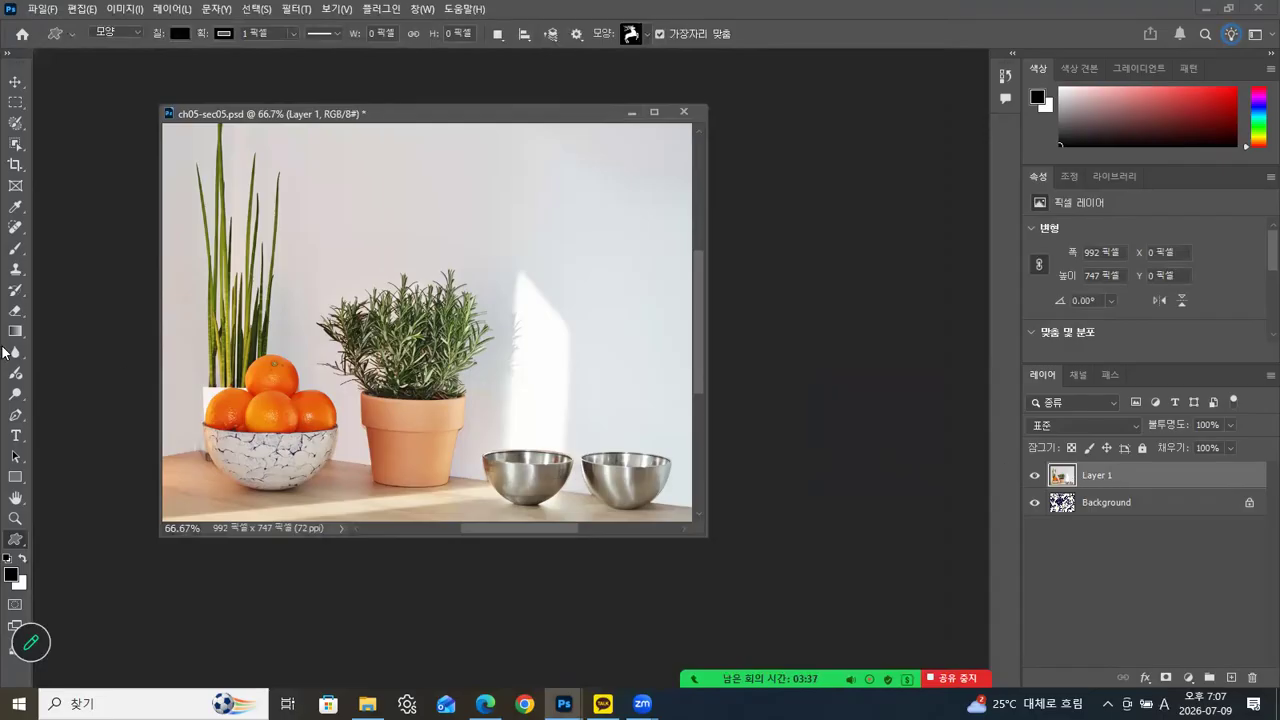
Step: Erase the wall areas and the white light patch from Layer 1 with the Magic Eraser at tolerance 32, hiding the Background layer
left_click(13, 313)
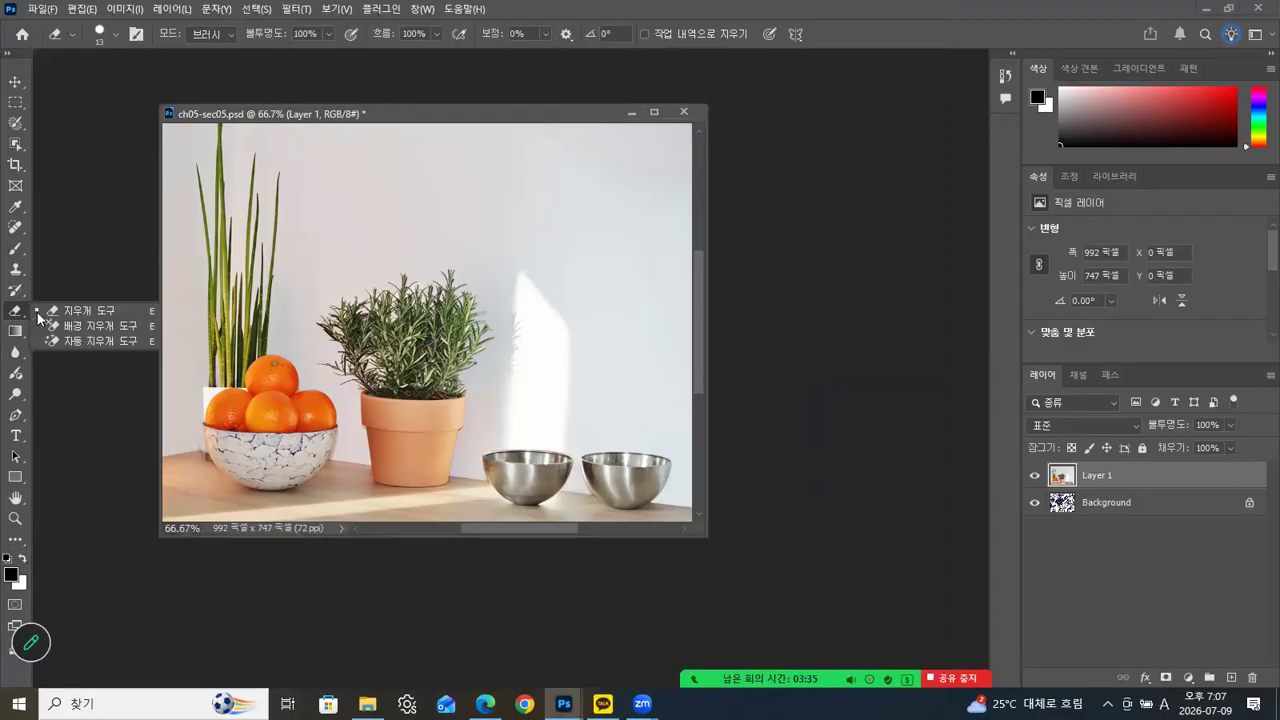
left_click(81, 340)
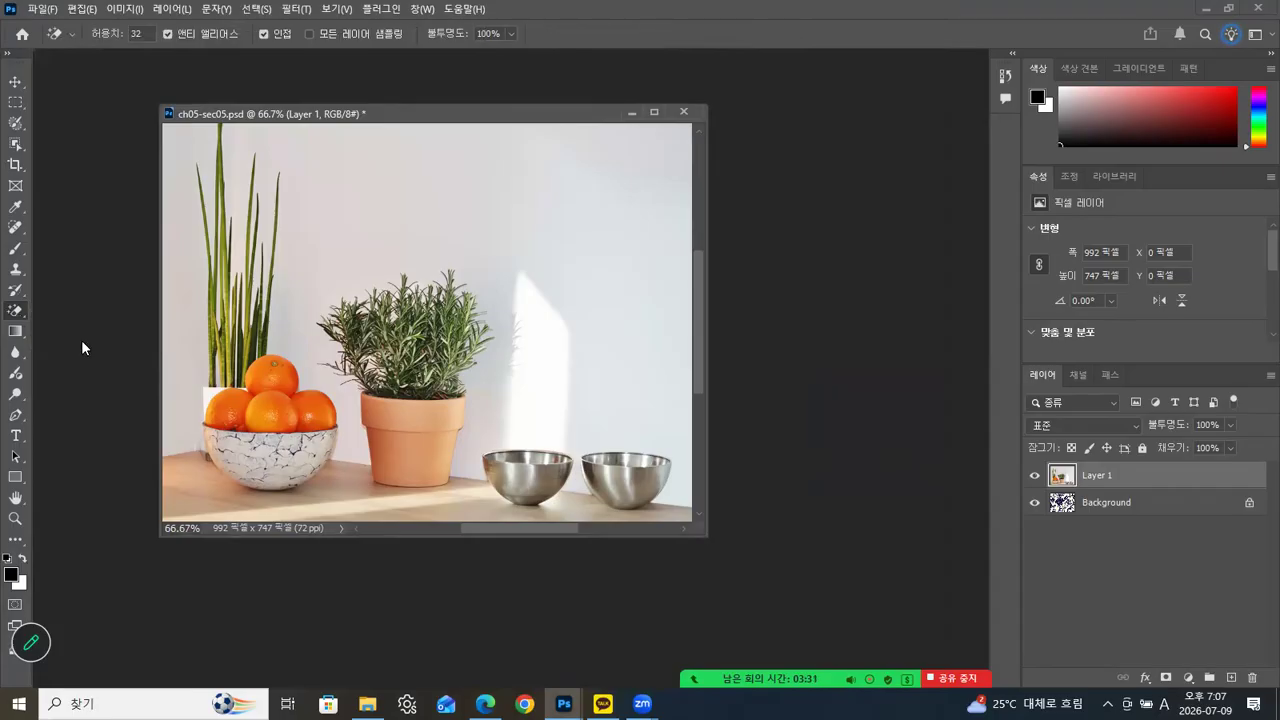
left_click(585, 204)
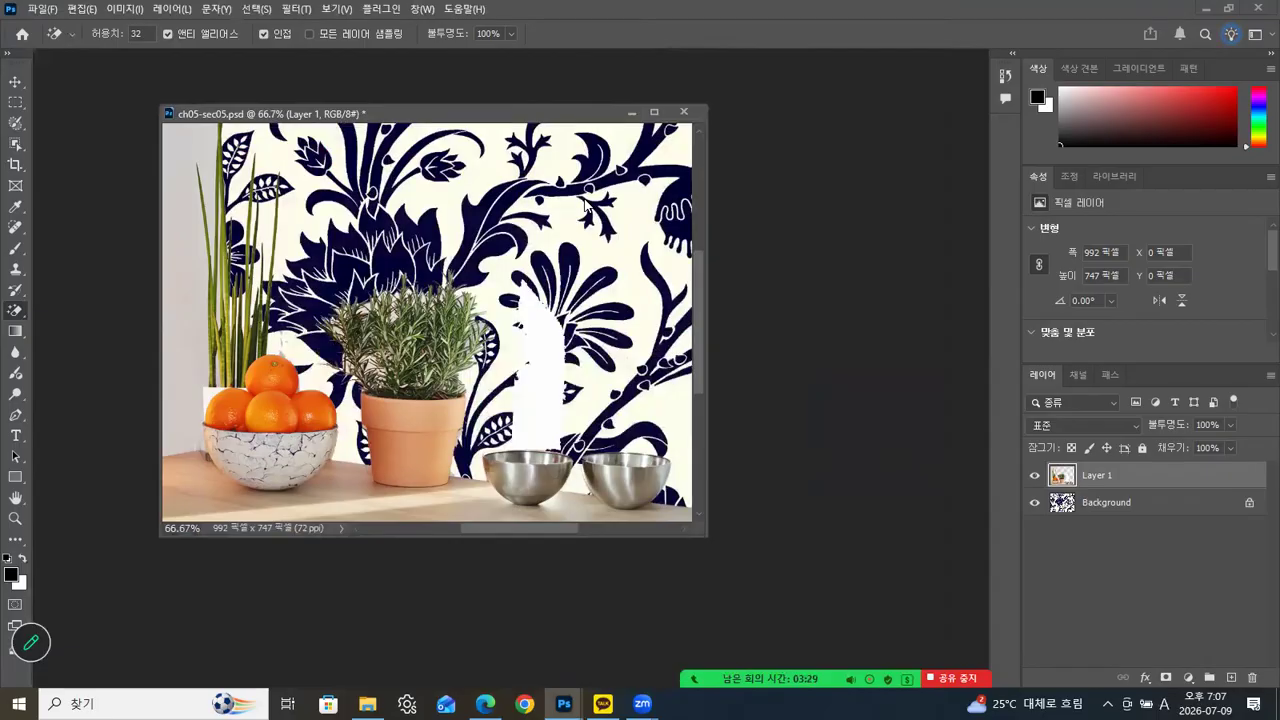
left_click(1034, 502)
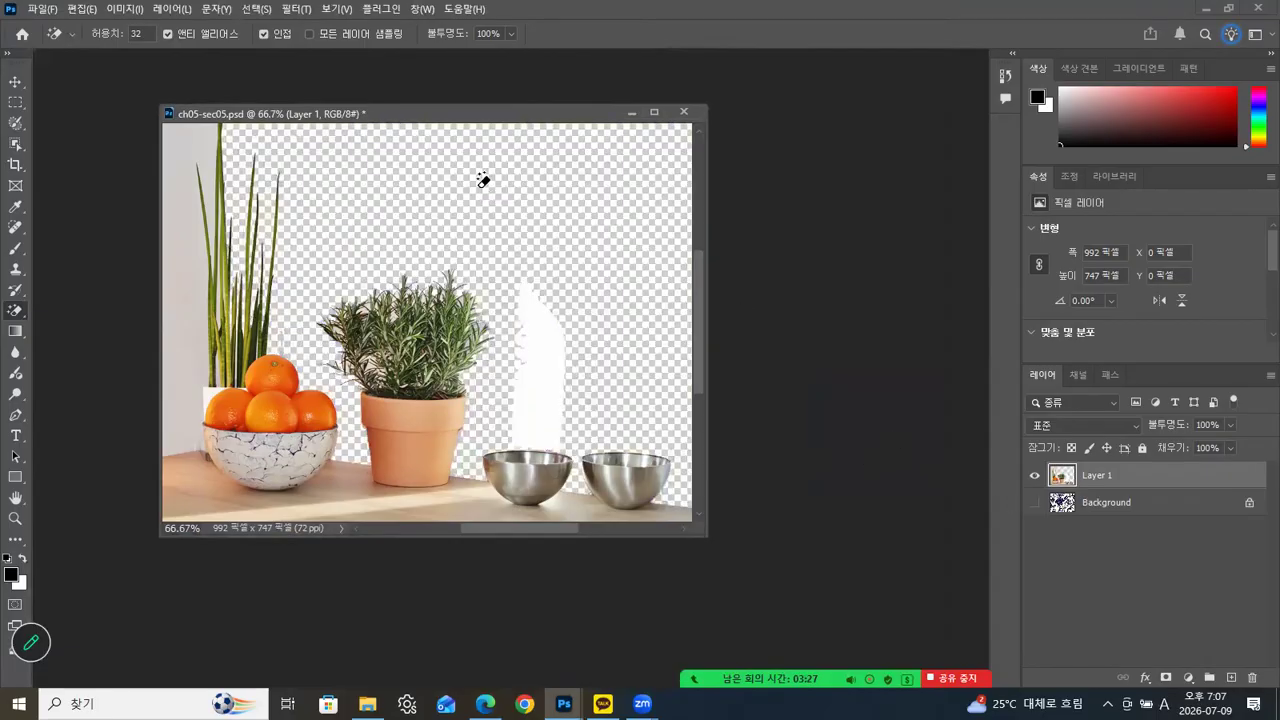
left_click(185, 255)
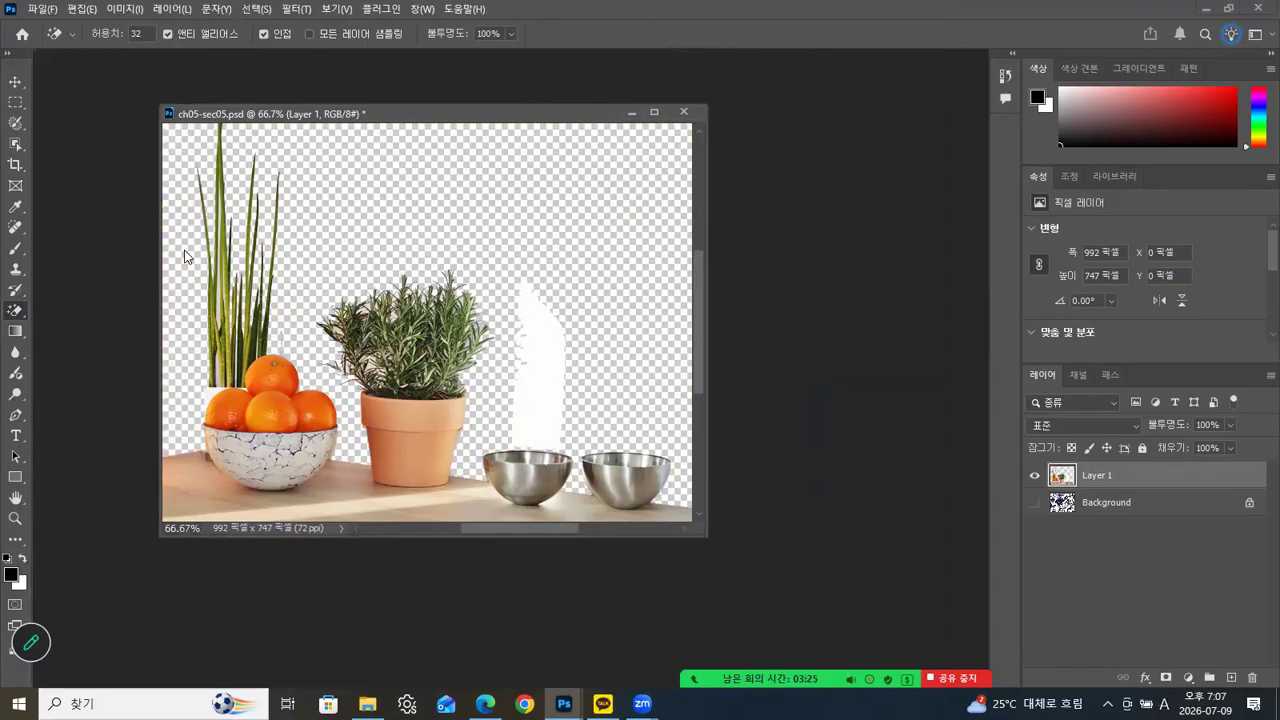
left_click(541, 372)
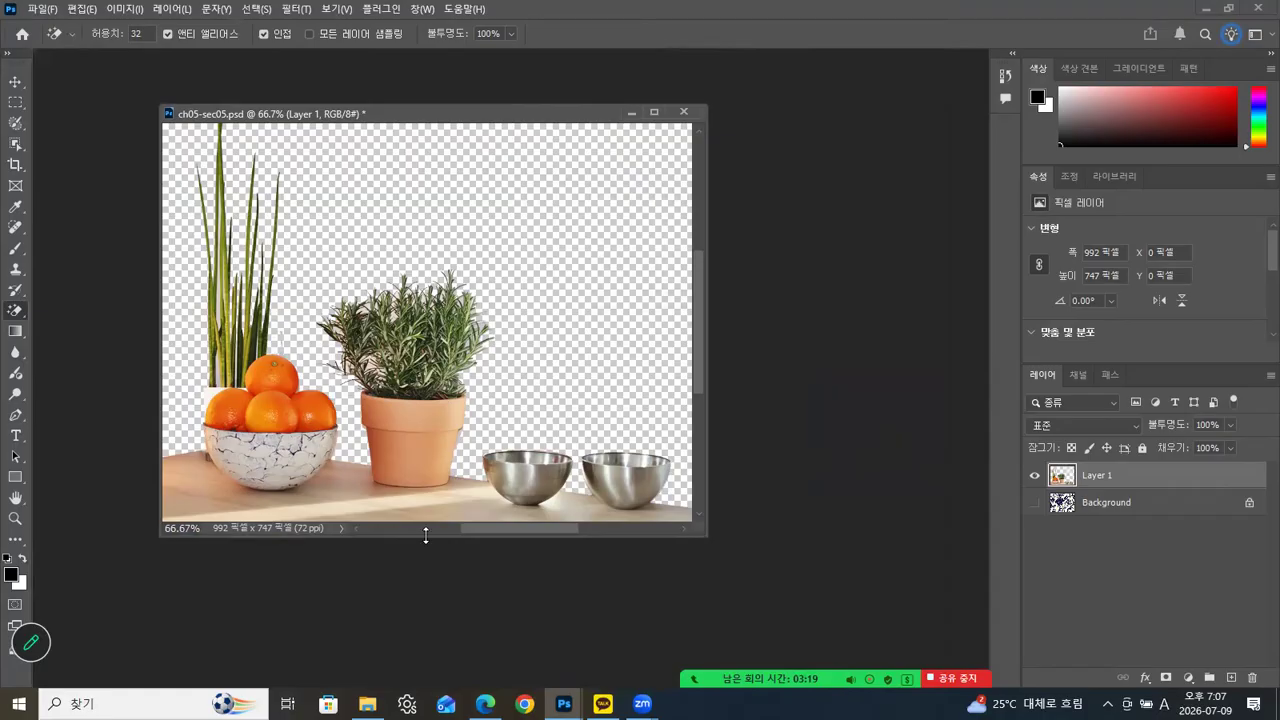
Step: Enlarge the document window and draw a Lasso selection around the rosemary foliage above the terracotta pot at 200% zoom
left_click(15, 518)
left_click(443, 396)
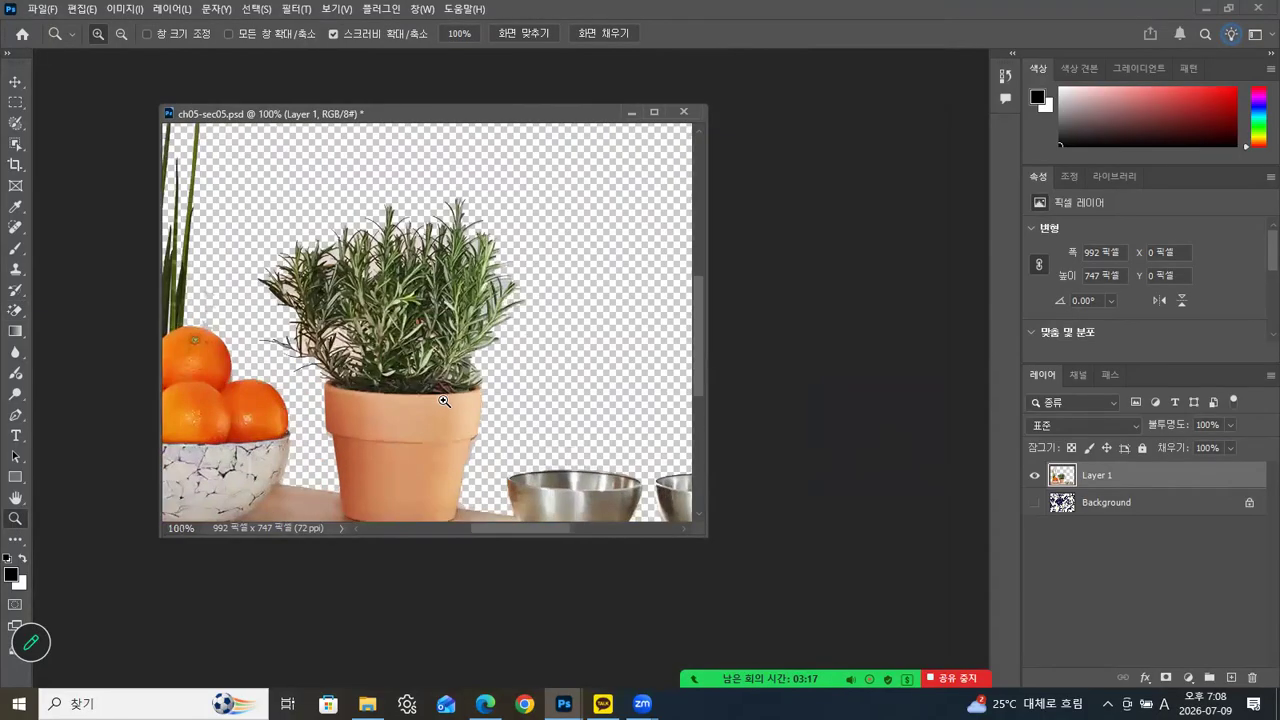
left_click(443, 396)
left_click_drag(704, 538, 879, 609)
left_click_drag(407, 293, 557, 443)
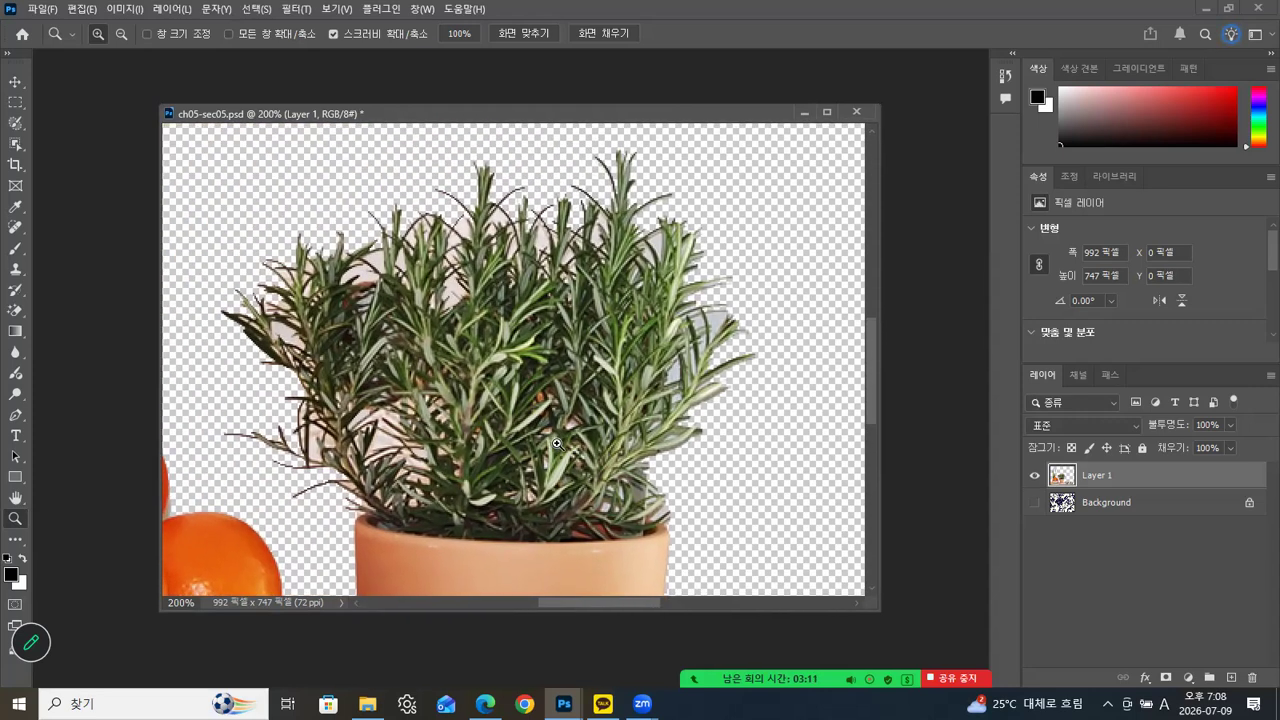
right_click(20, 126)
left_click(80, 140)
mouse_move(333, 521)
left_mouse_down()
mouse_move(240, 500)
mouse_move(219, 468)
mouse_move(195, 282)
mouse_move(260, 228)
mouse_move(387, 173)
left_mouse_up()
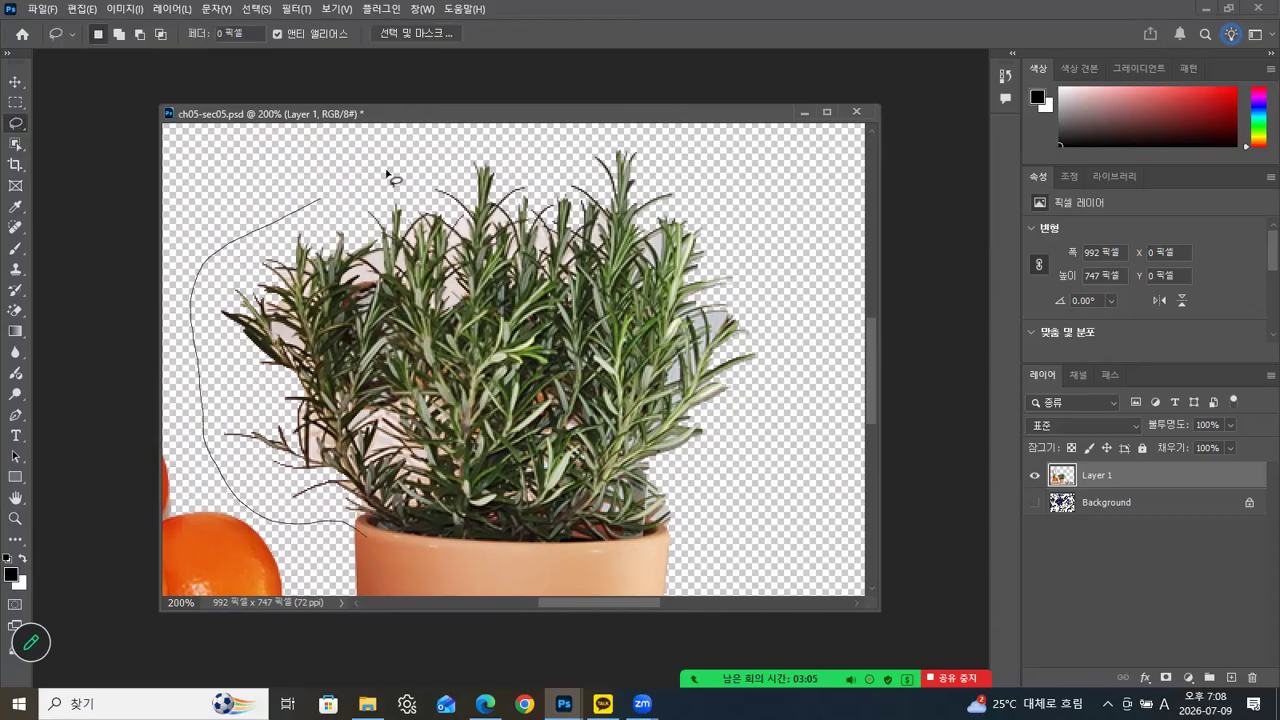
mouse_move(612, 138)
left_mouse_down()
mouse_move(814, 263)
mouse_move(729, 537)
mouse_move(571, 557)
mouse_move(410, 556)
mouse_move(362, 528)
left_mouse_up()
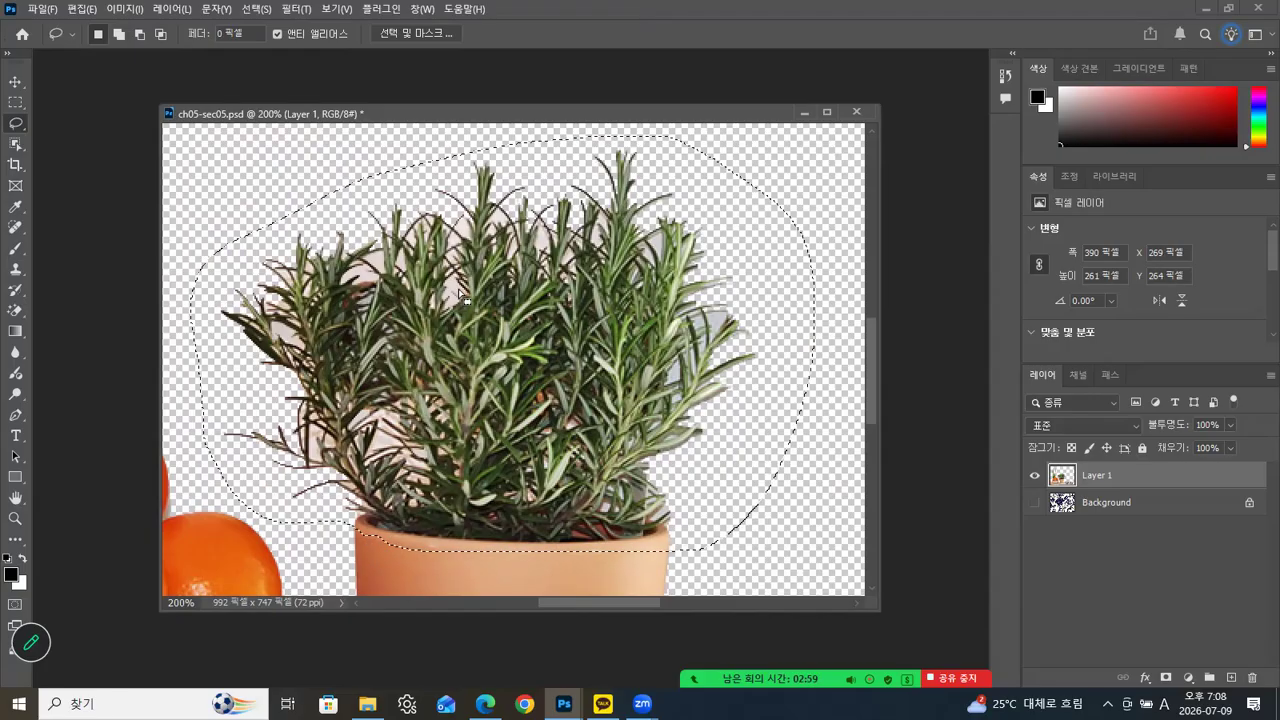
Step: Erase the wall remnants between the rosemary leaves using the Magic Eraser with Contiguous (인접) off, and deselect the area
left_click(16, 311)
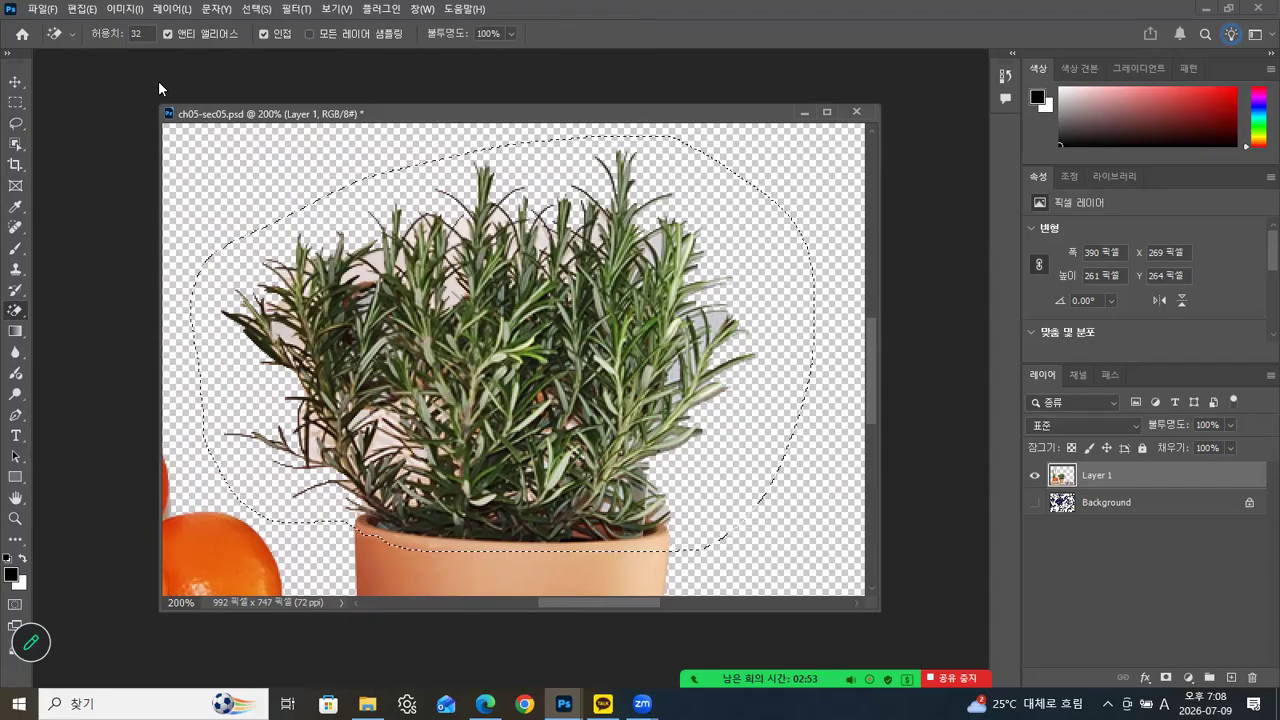
left_click(263, 34)
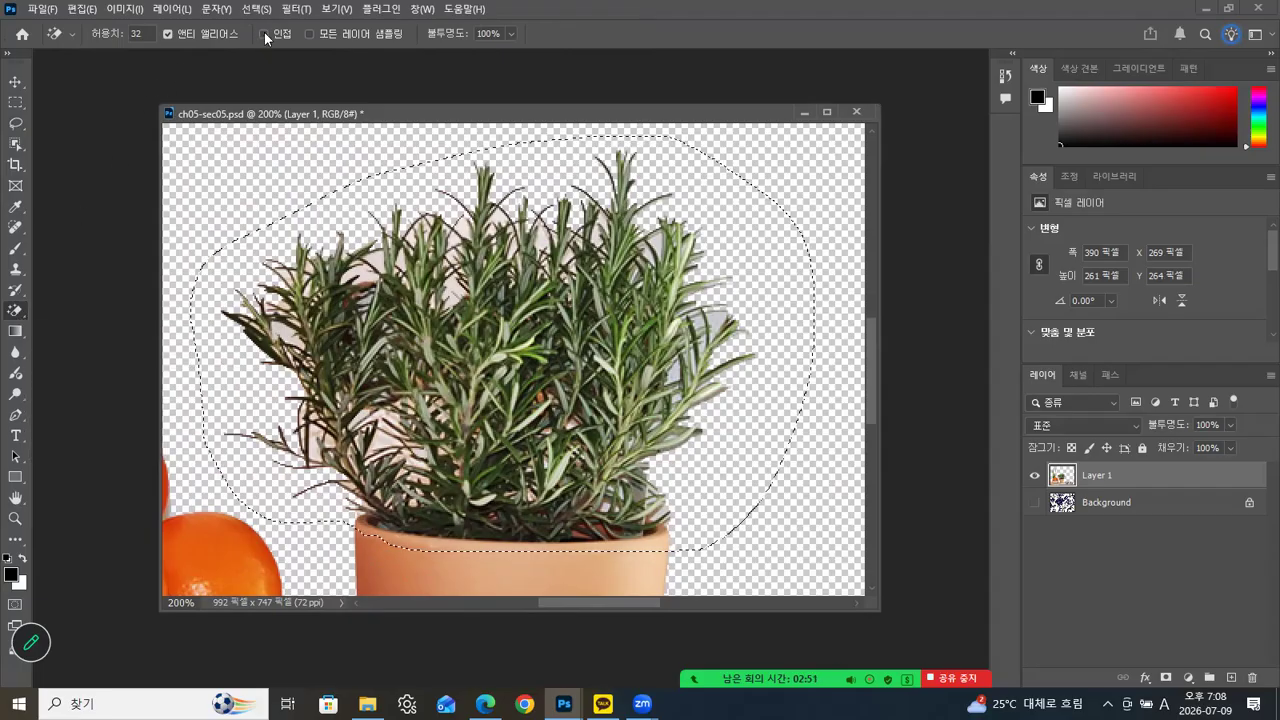
left_click(375, 264)
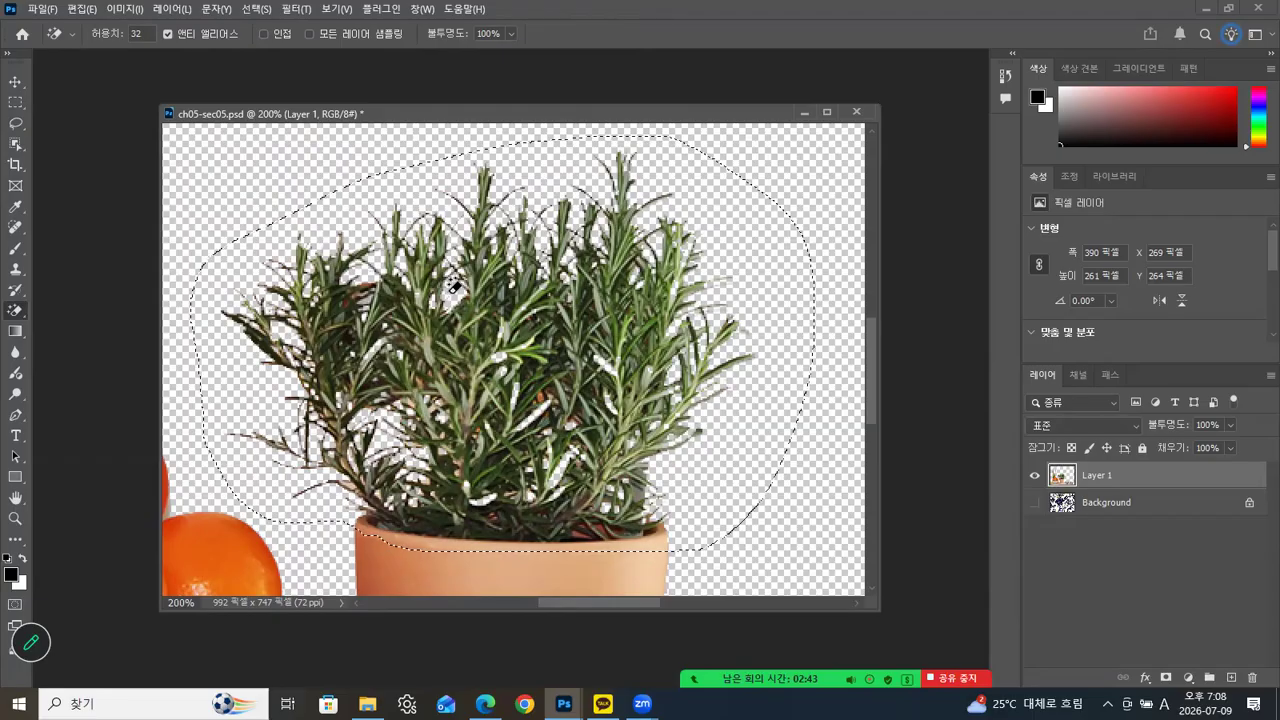
double_click(16, 518)
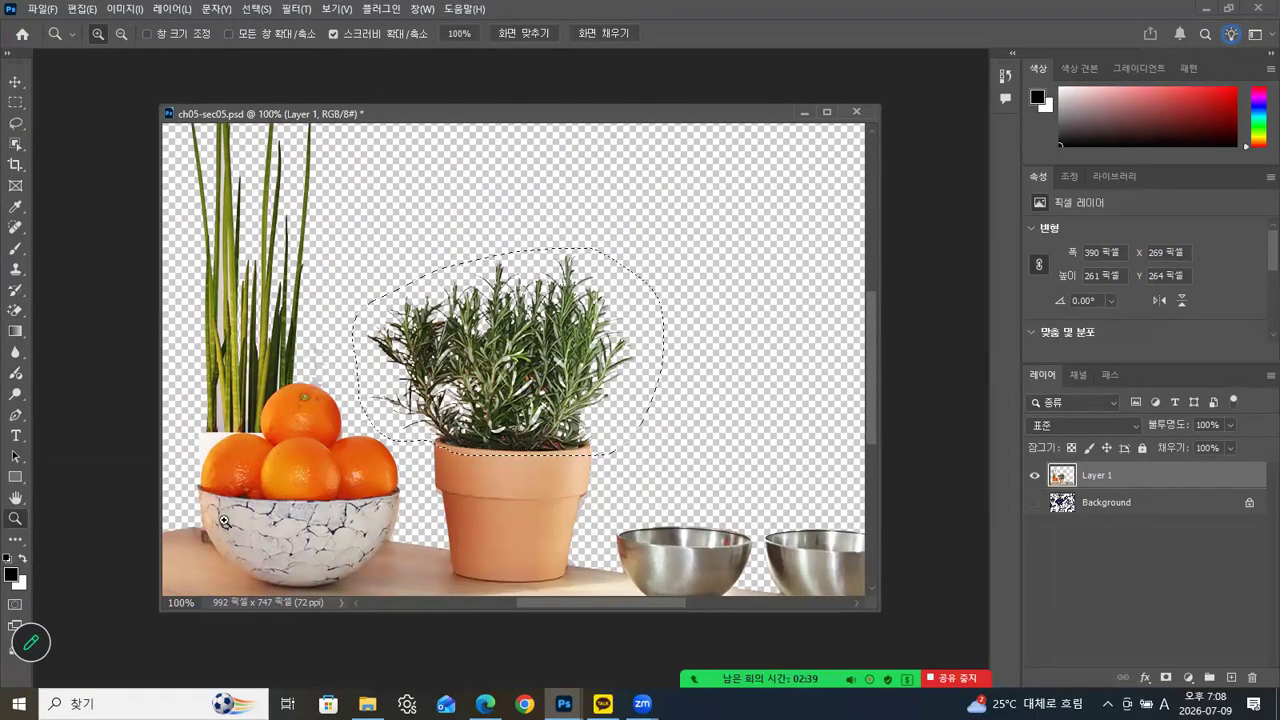
left_click(16, 103)
left_click(492, 197)
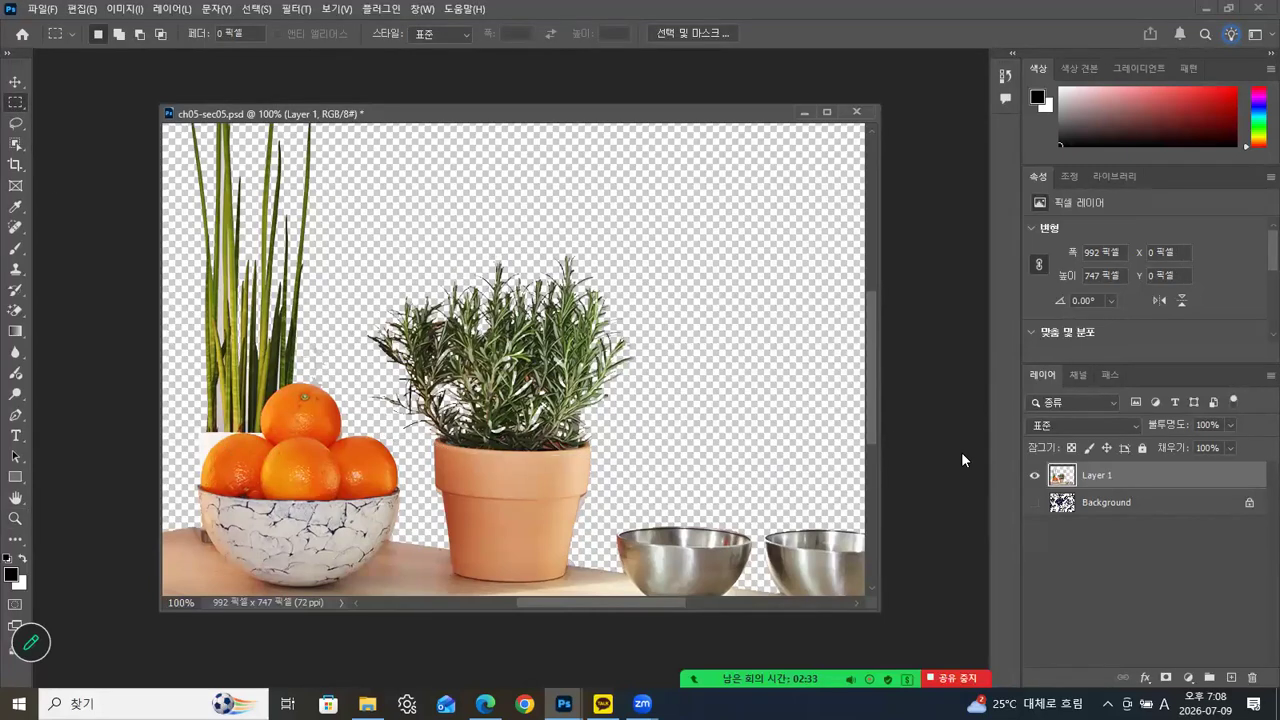
Step: Show the Background layer and apply Hue/Saturation to it with lightness about +80 and the hue shifted to its lowest value
left_click(1036, 503)
left_click(1095, 504)
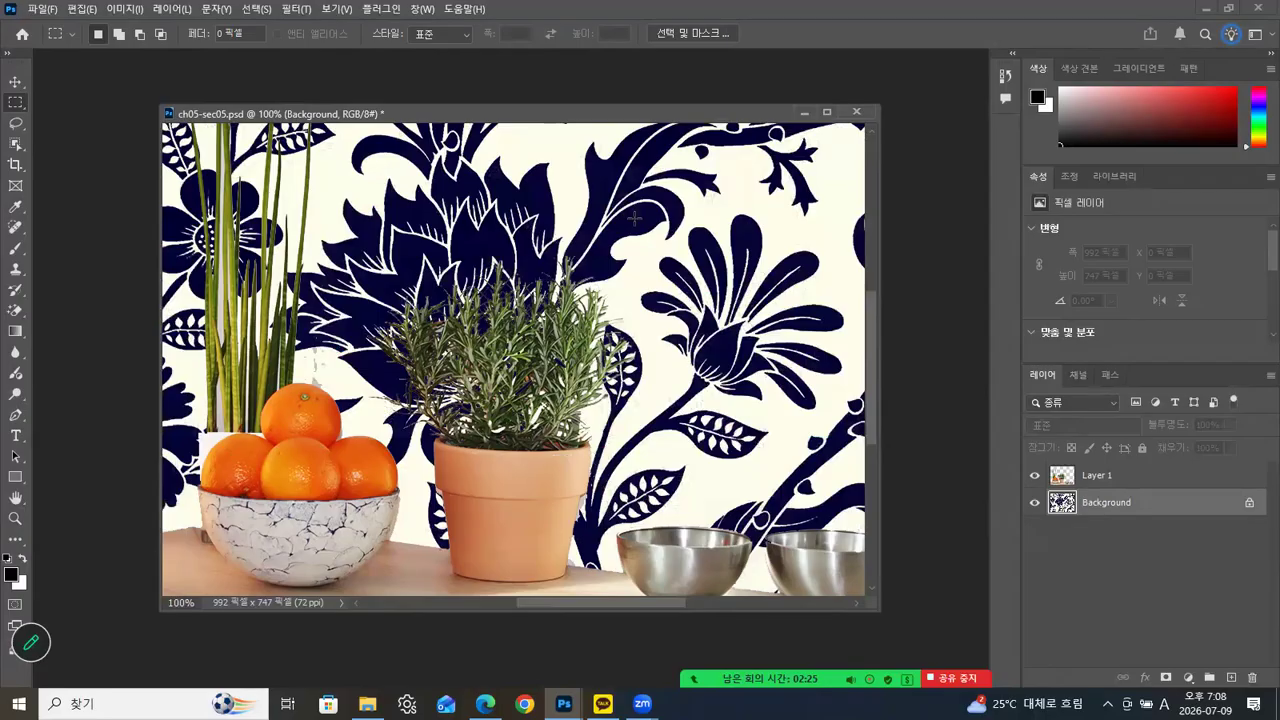
key("ctrl+u")
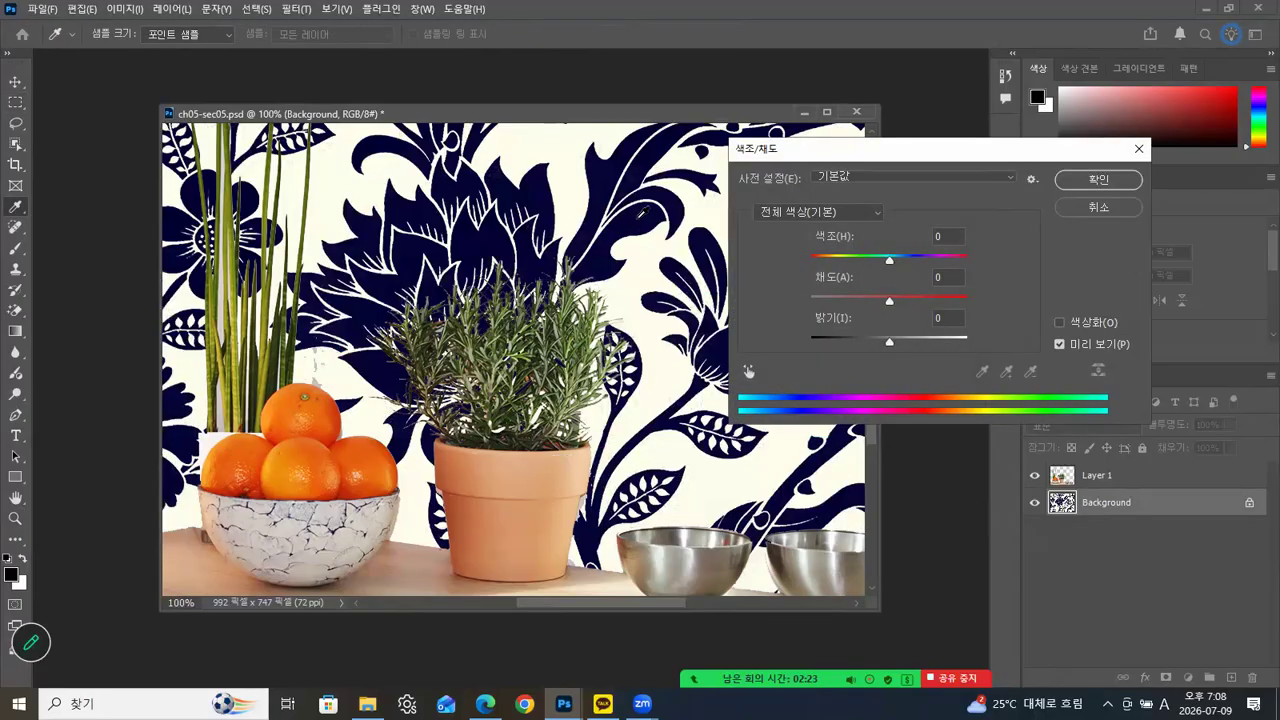
left_click_drag(890, 345, 953, 345)
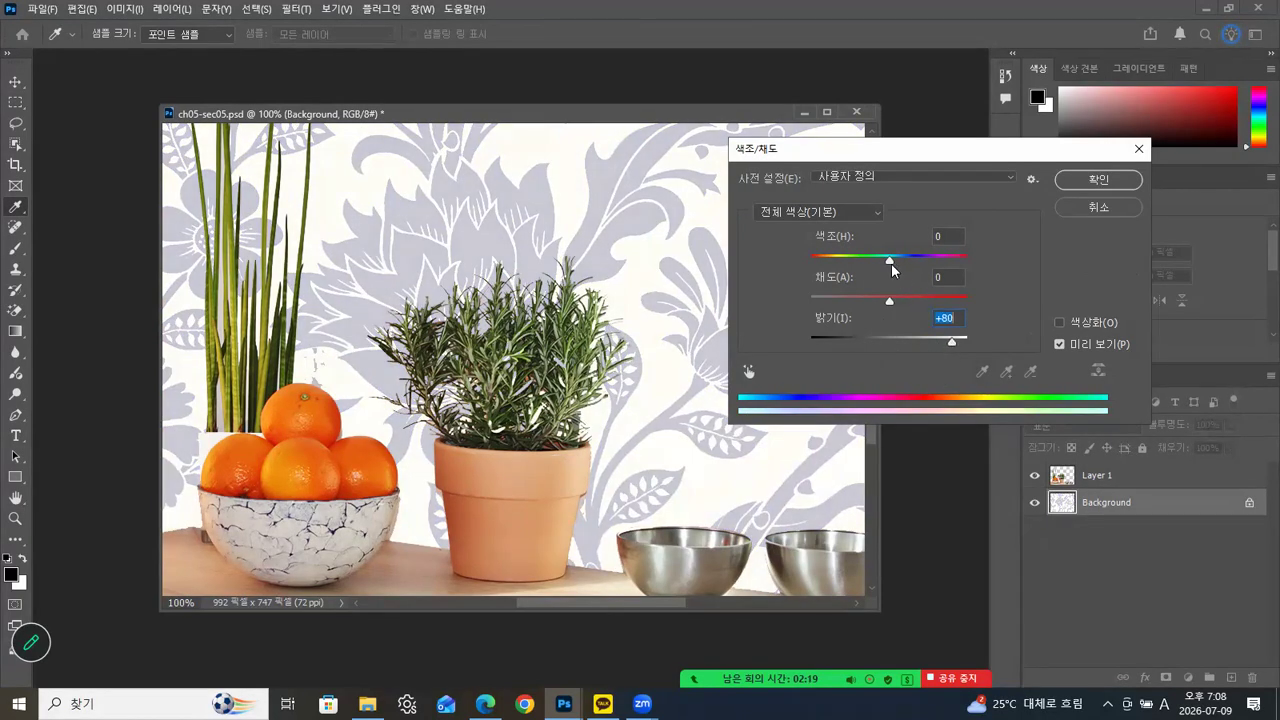
left_click_drag(886, 262, 742, 263)
left_click_drag(952, 349, 954, 347)
left_click(1077, 187)
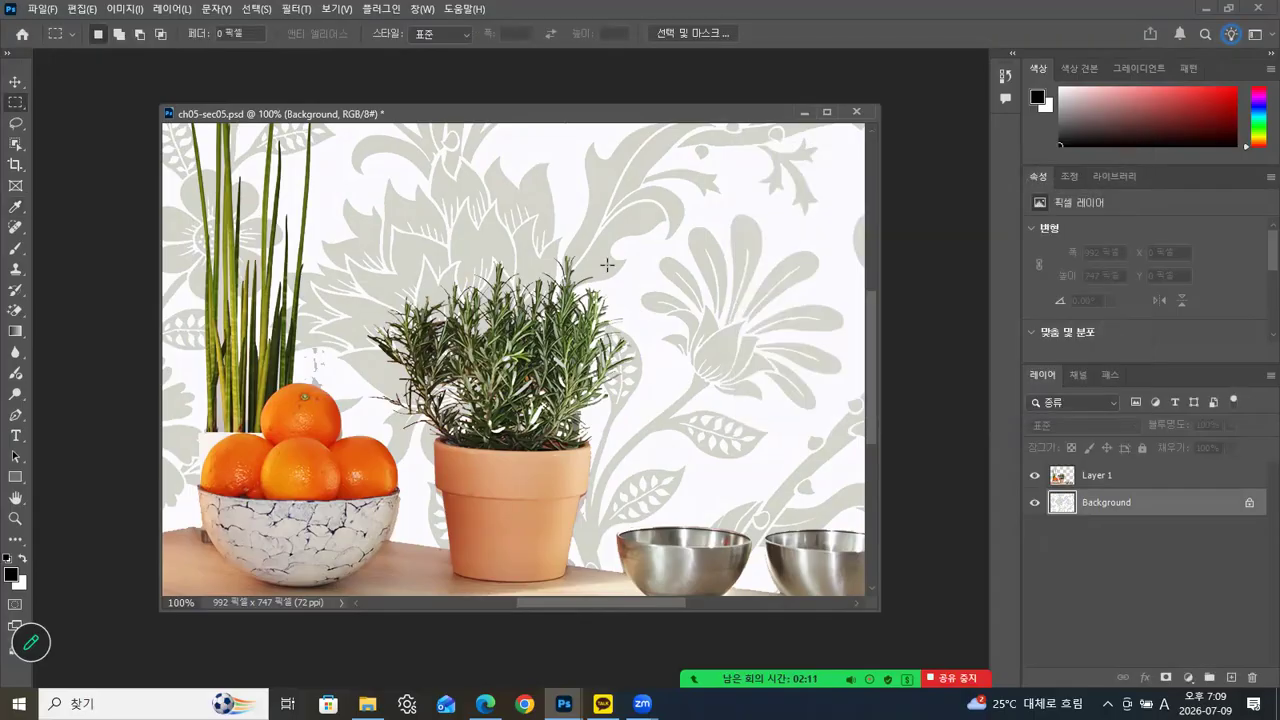
Step: Shift the floating document window slightly and reactivate the Magic Eraser tool
left_click_drag(595, 118, 609, 112)
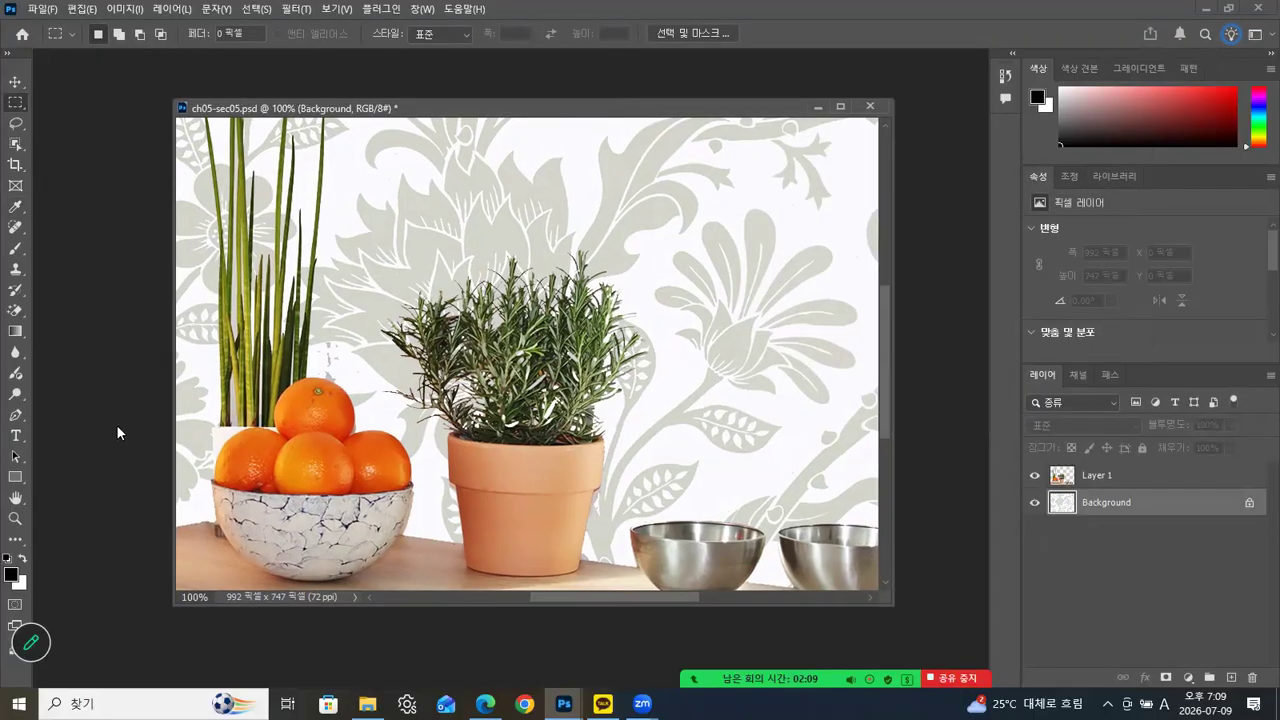
left_click(13, 313)
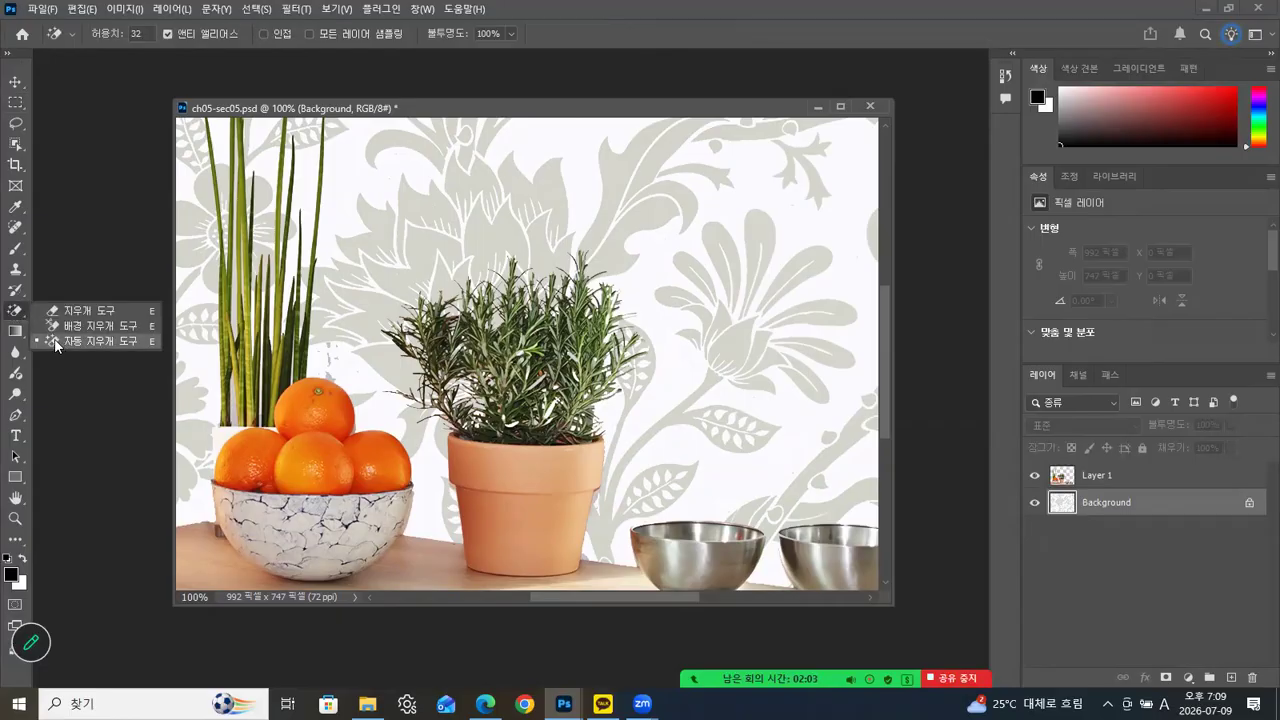
left_click(57, 343)
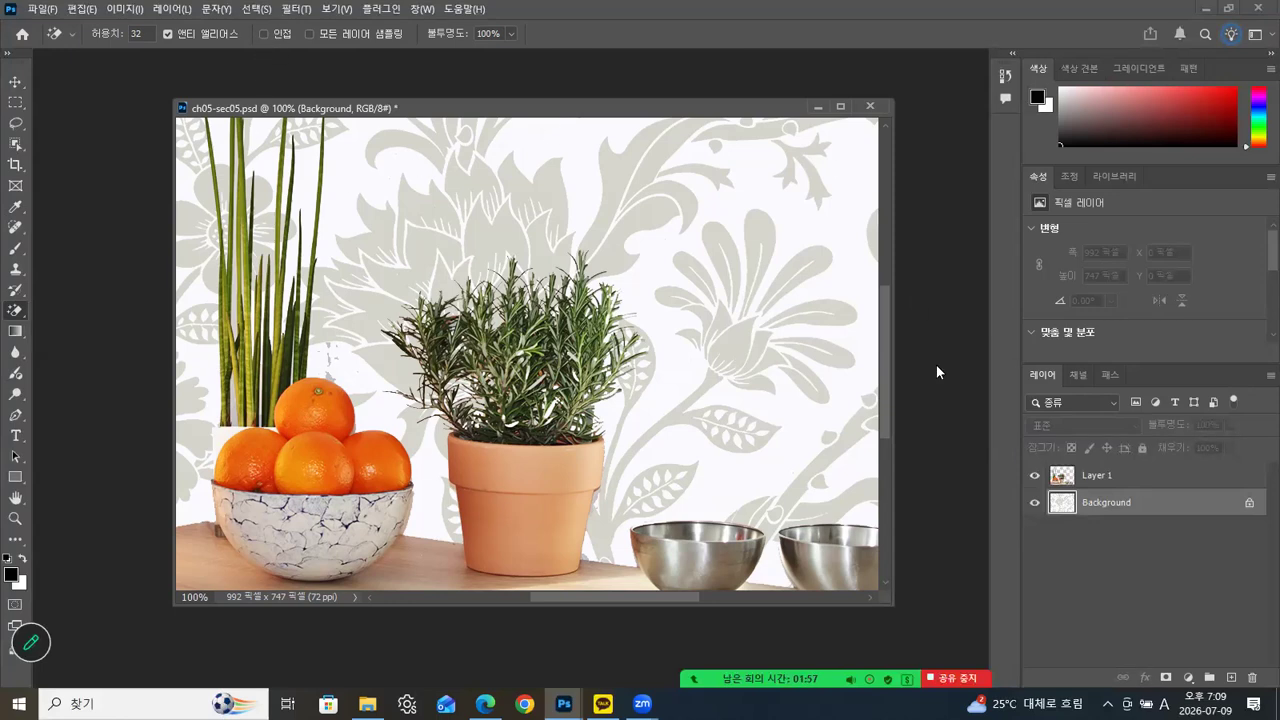
Step: Begin saving a copy of the document in JPEG format in the 완성 folder inside the Photoshop folder
left_click(42, 9)
left_click(67, 219)
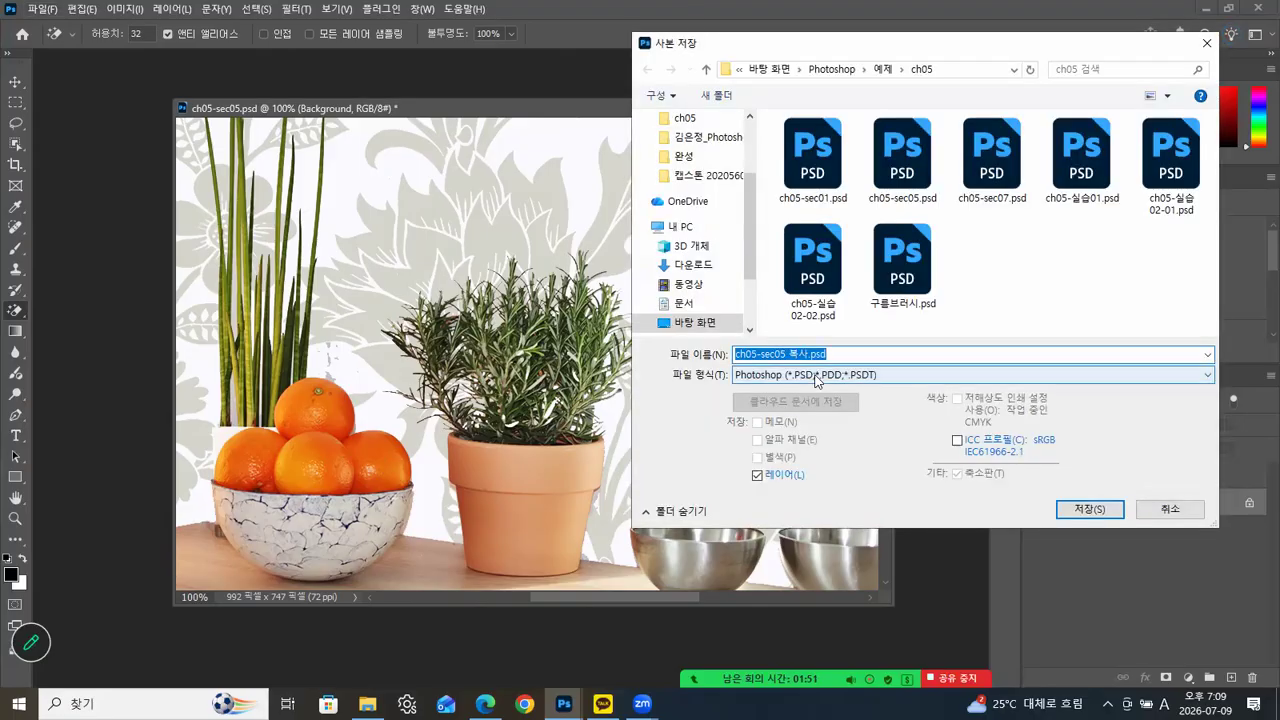
left_click(814, 375)
left_click(828, 491)
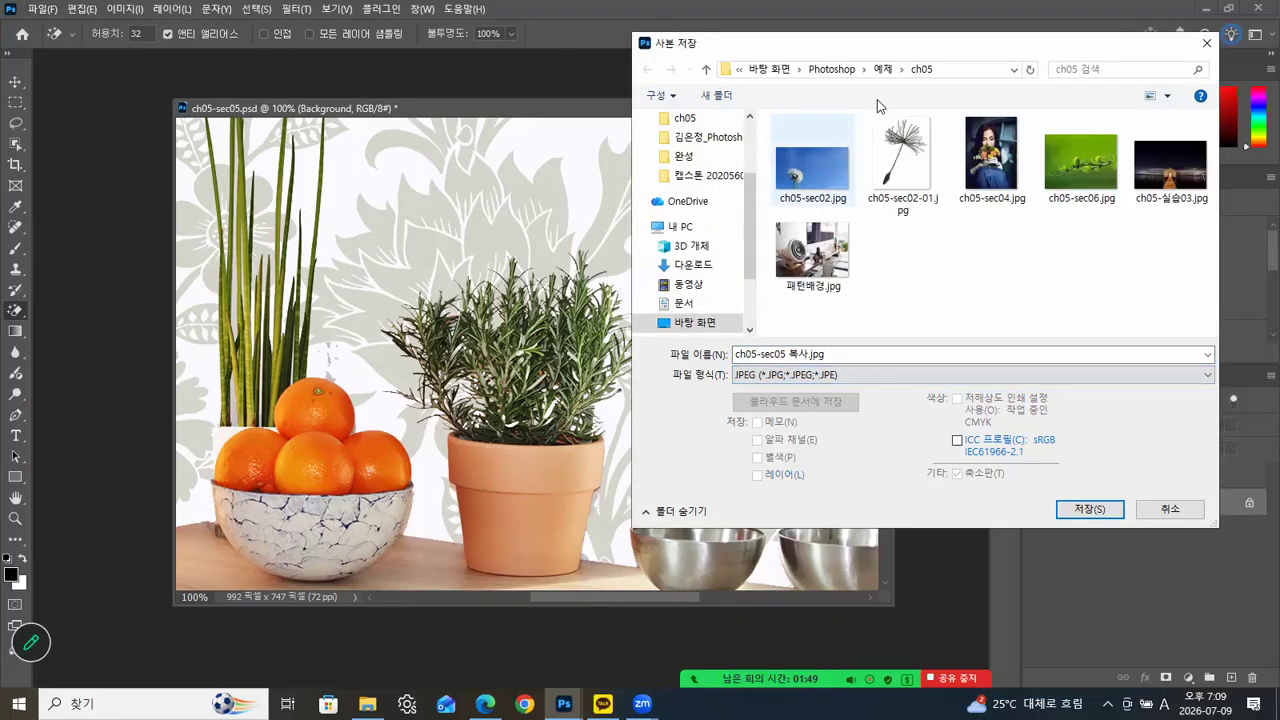
left_click(832, 69)
double_click(792, 160)
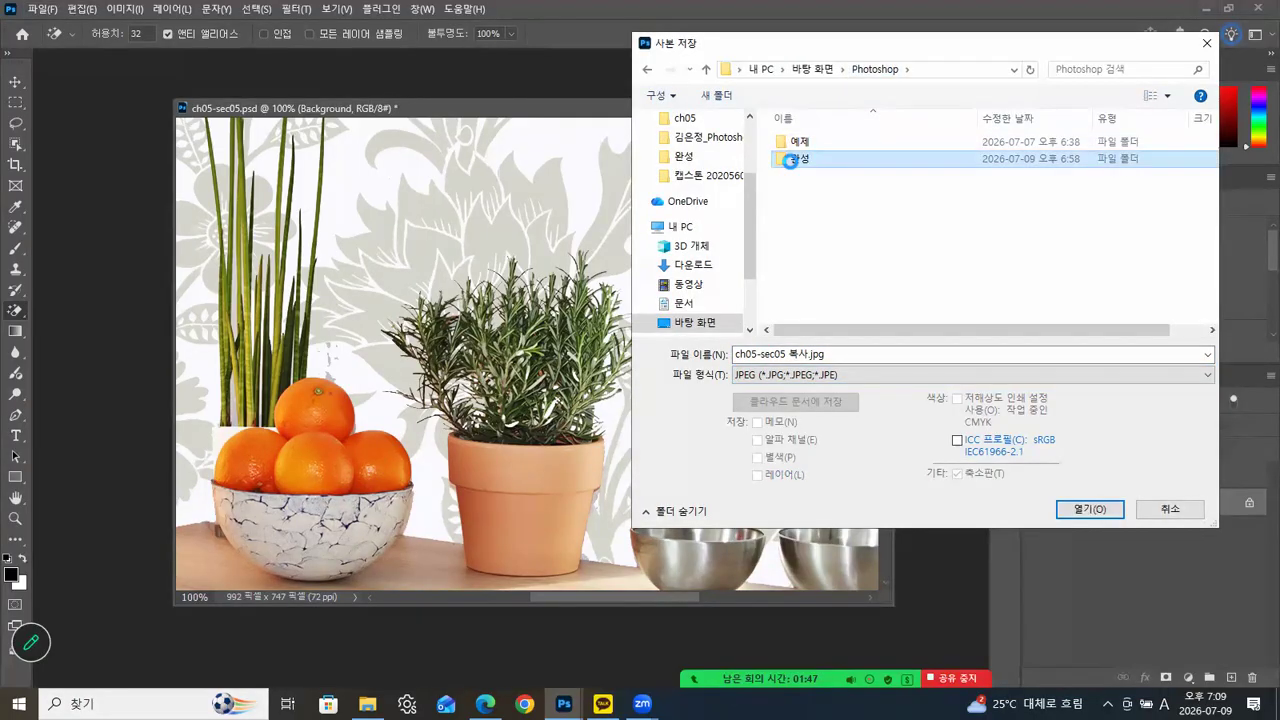
scroll(1216, 195, "down", 2)
scroll(1224, 283, "down", 3)
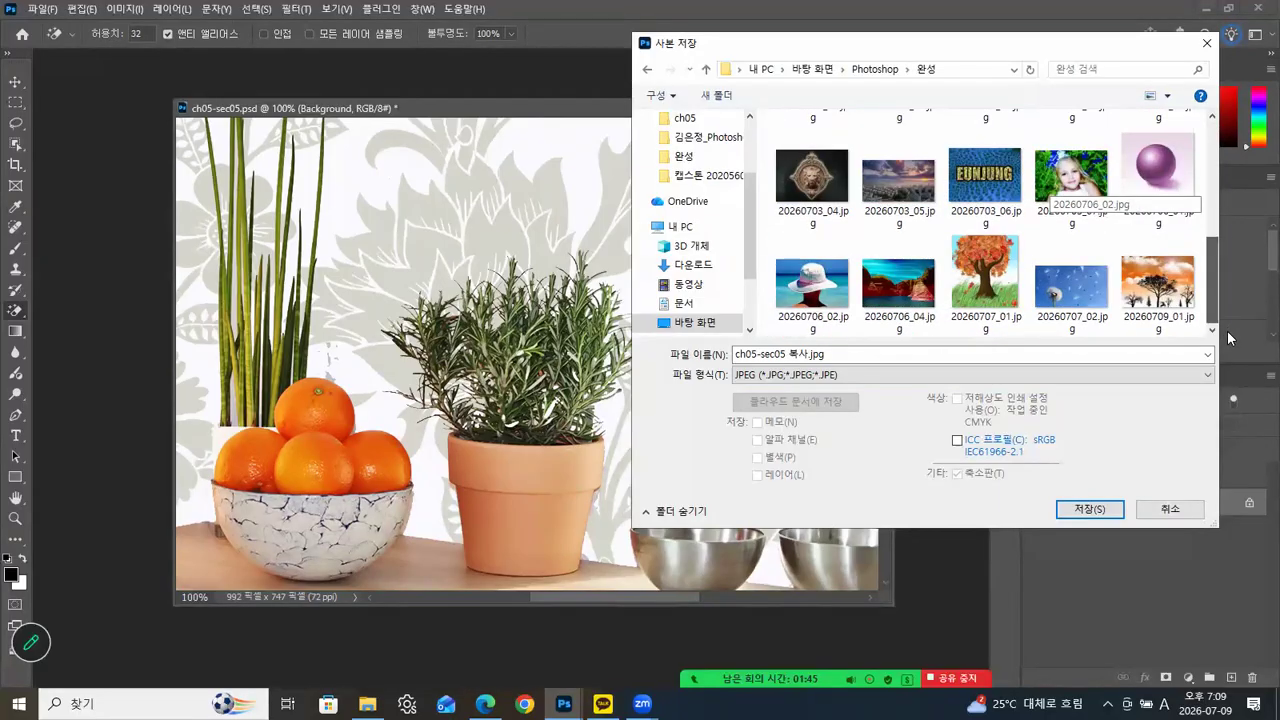
Step: Name the copy 20260709_02.jpg and save it with JPEG quality 12 and the progressive (점진) format with 3 scans
left_click(1158, 283)
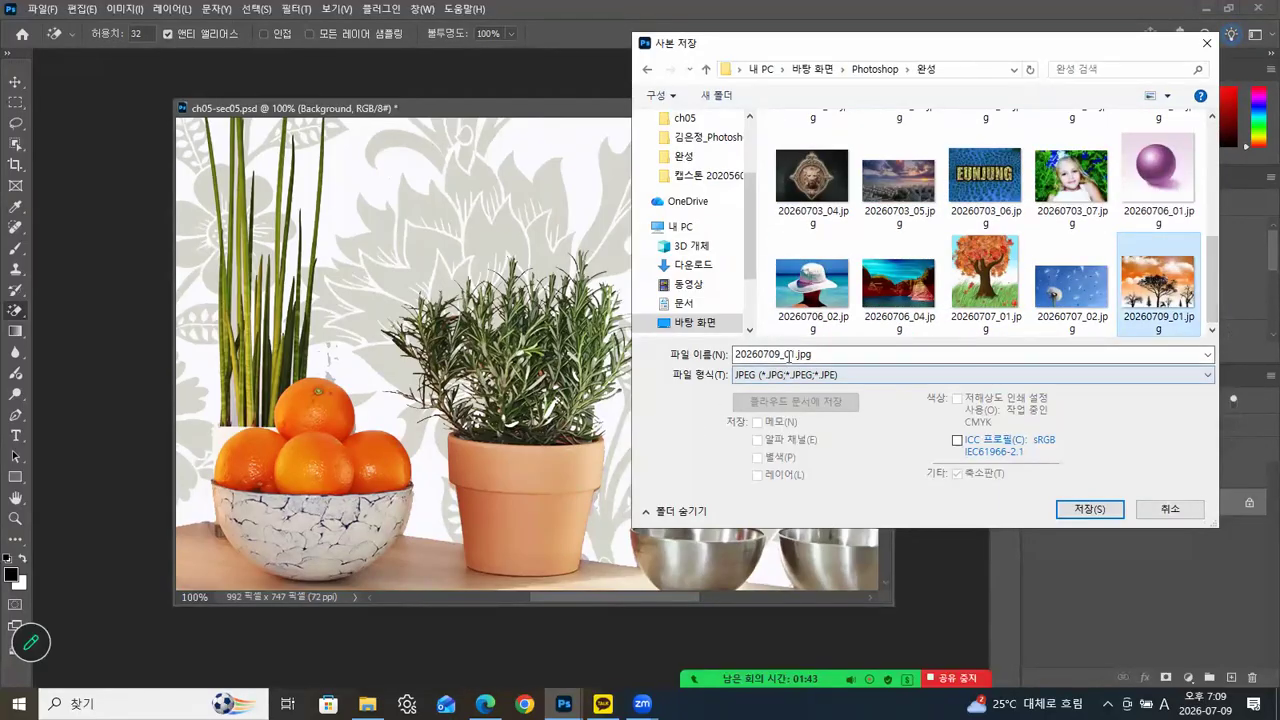
double_click(800, 354)
left_click(795, 354)
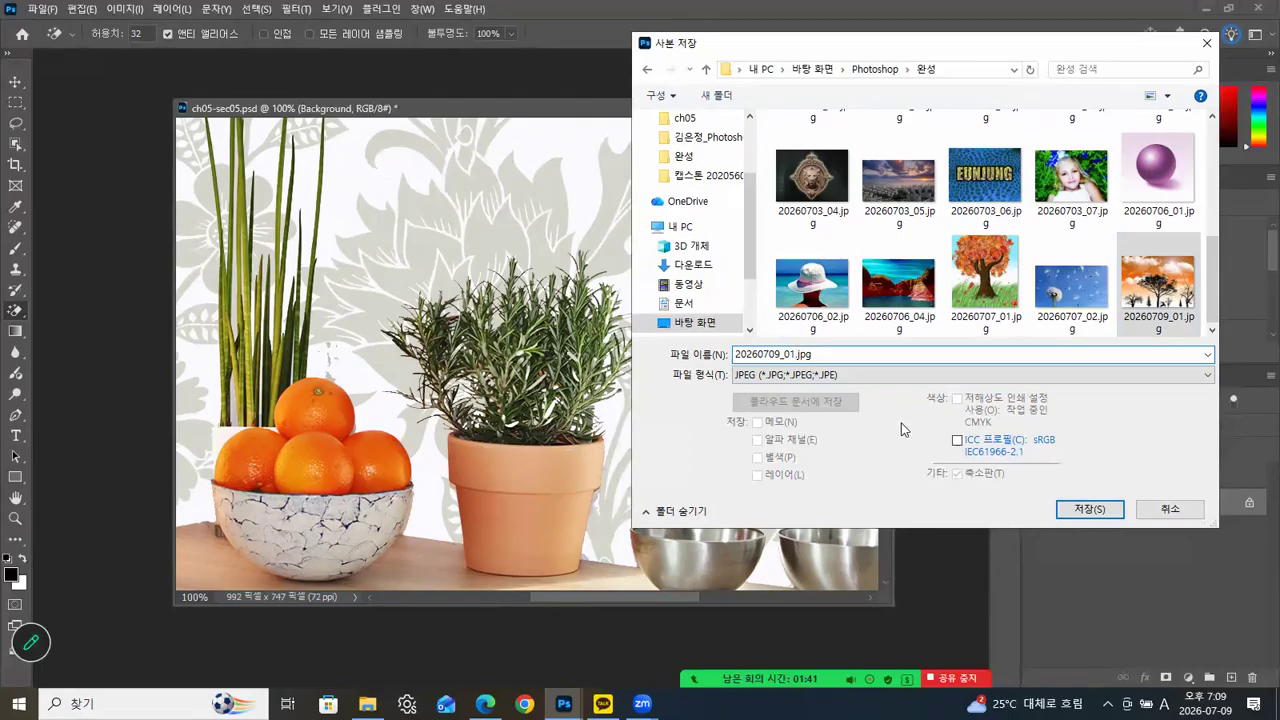
key("BackSpace")
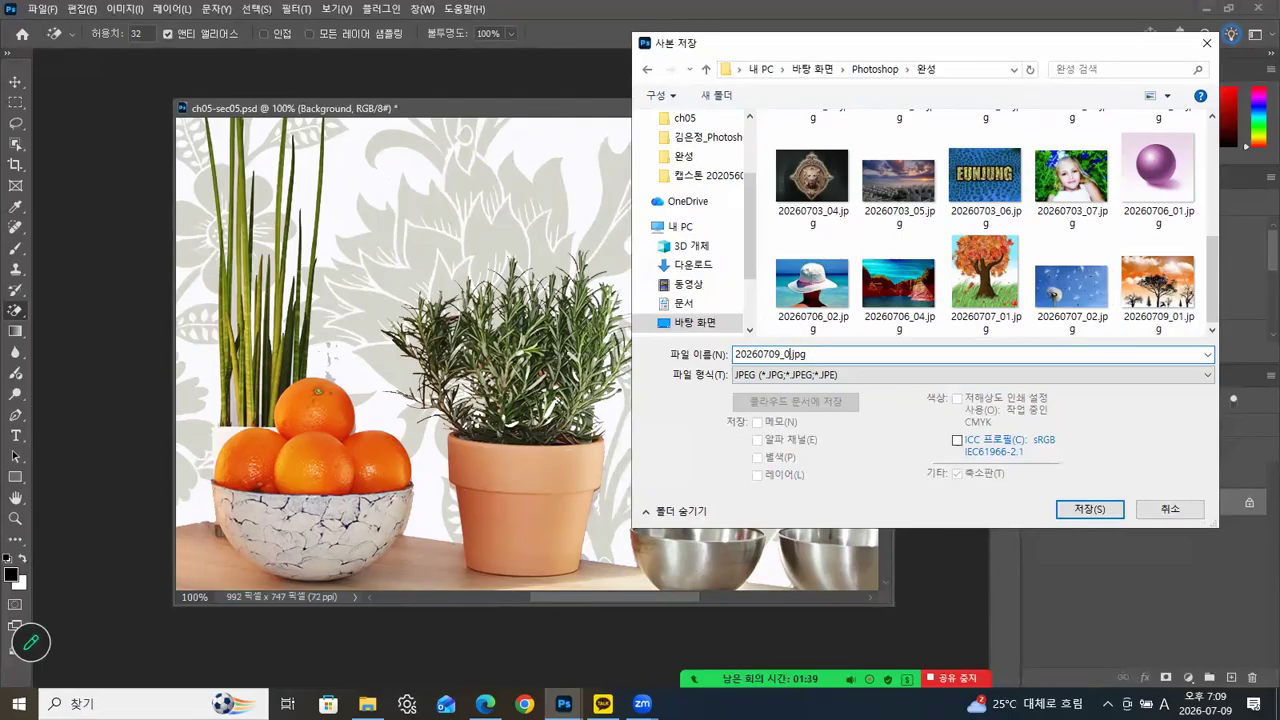
type("2")
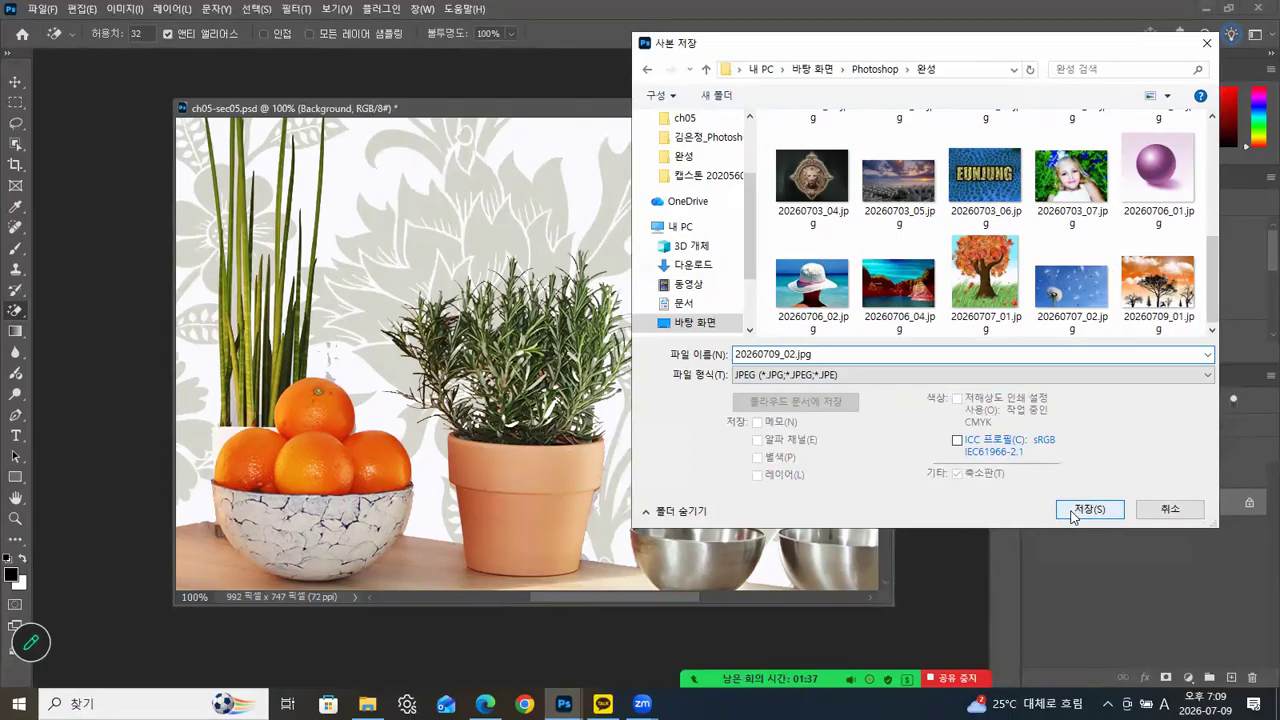
left_click(1082, 509)
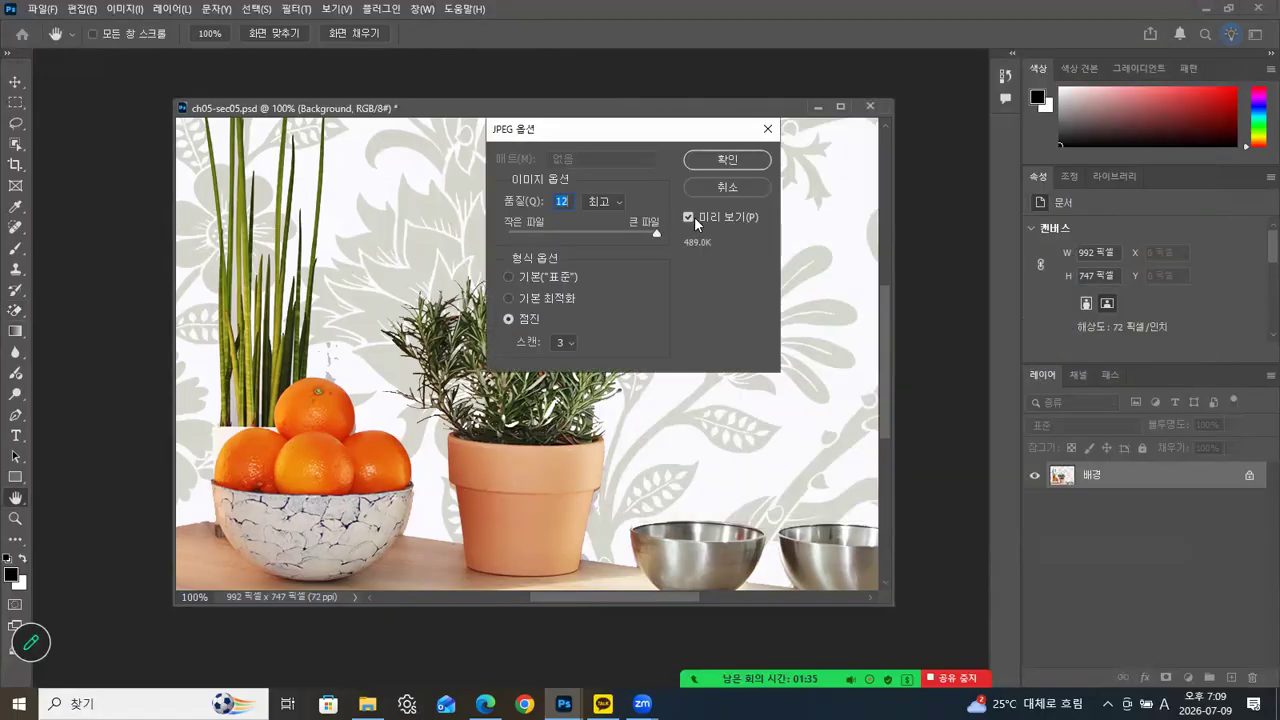
left_click(726, 160)
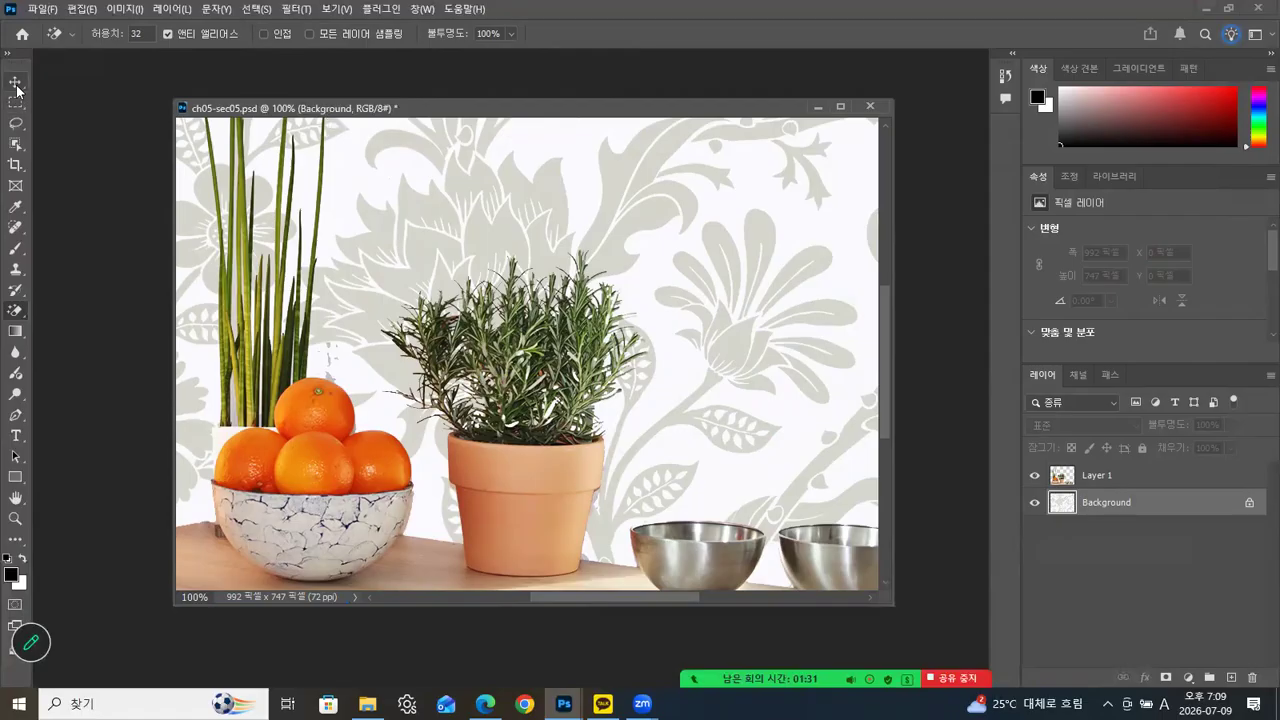
Step: Switch to the Move tool and close ch05-sec05.psd without saving its changes
key("v")
left_click_drag(686, 112, 636, 112)
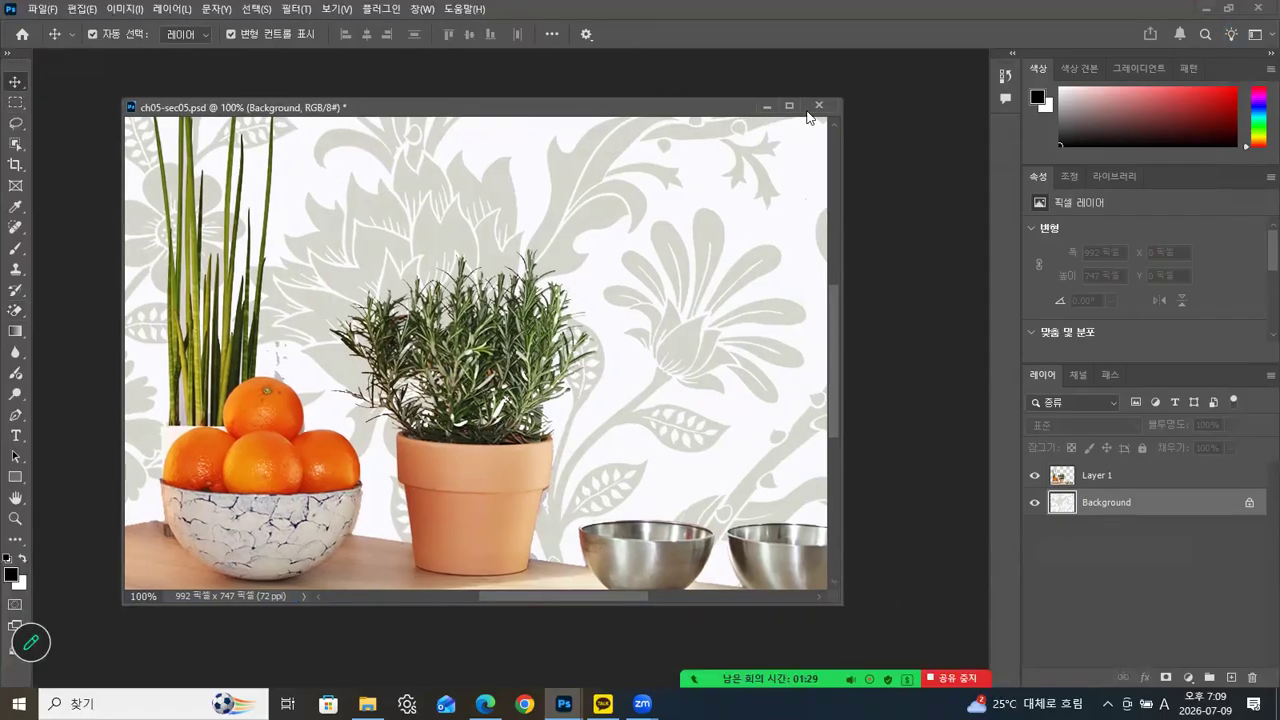
left_click(818, 105)
left_click(688, 271)
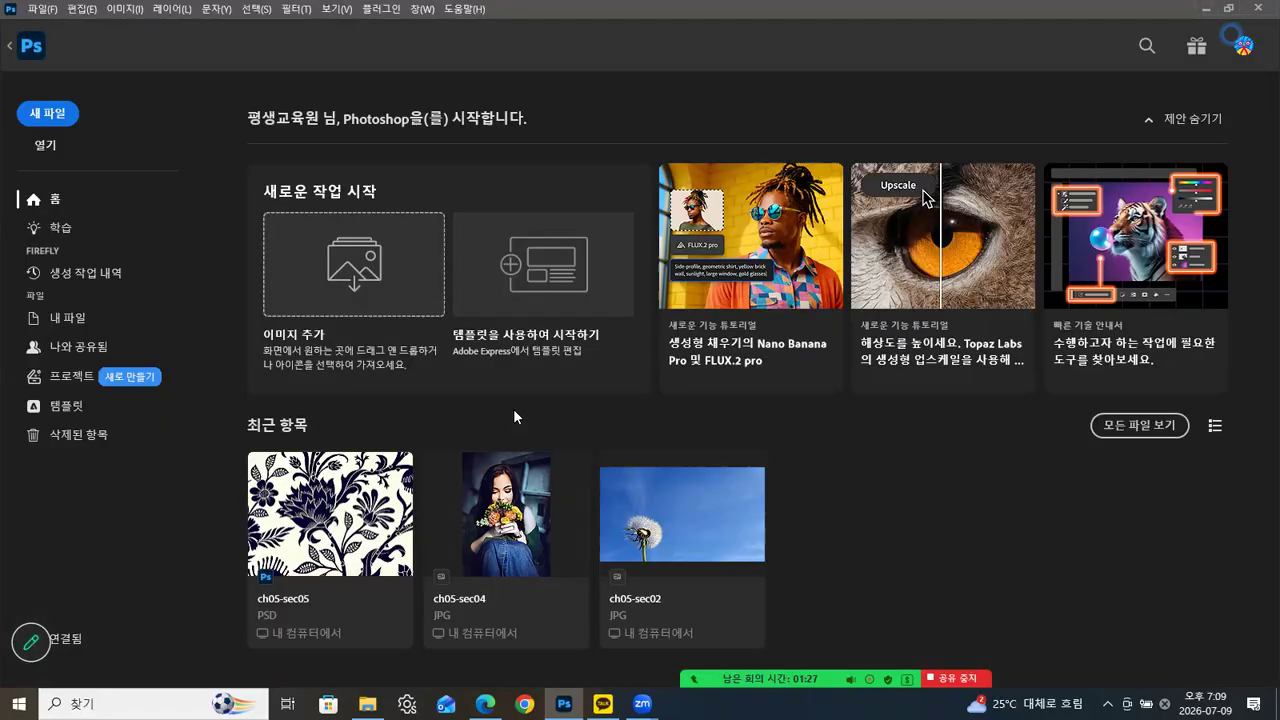
Step: Open ch05-sec06.jpg from the ch05 example folder in Photoshop and arrange its document window in the workspace
left_click(367, 704)
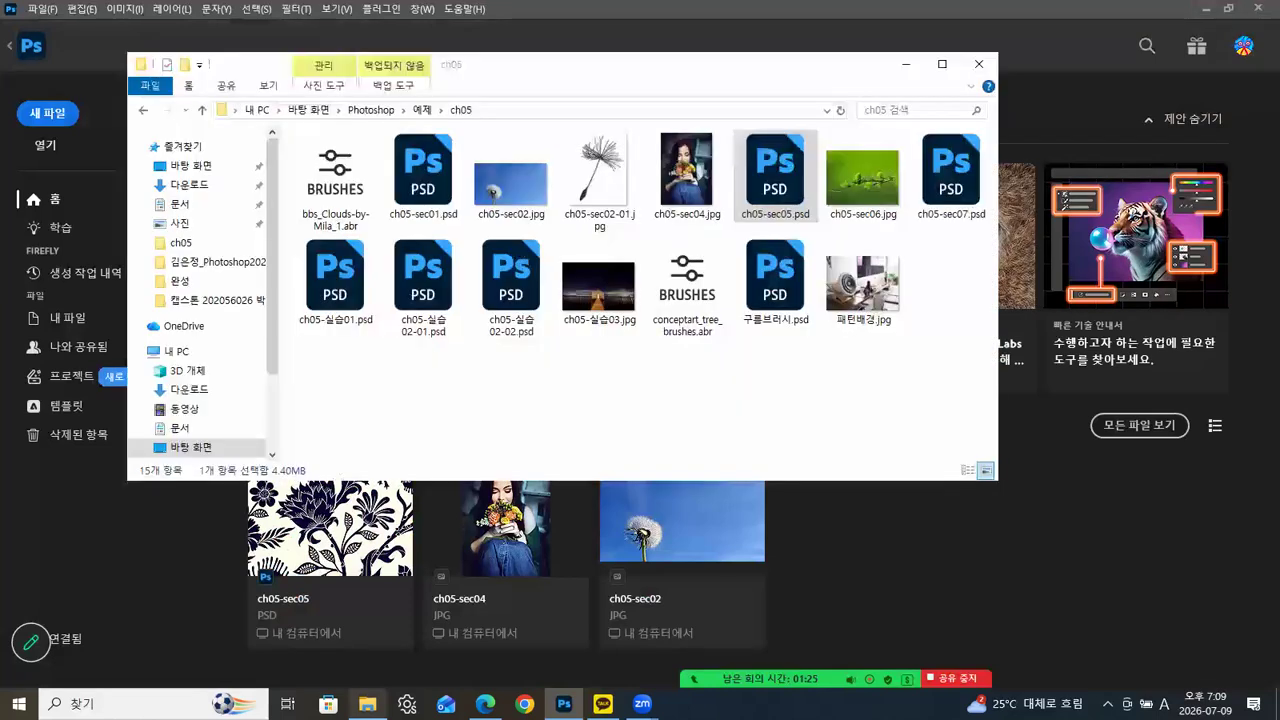
left_click(891, 436)
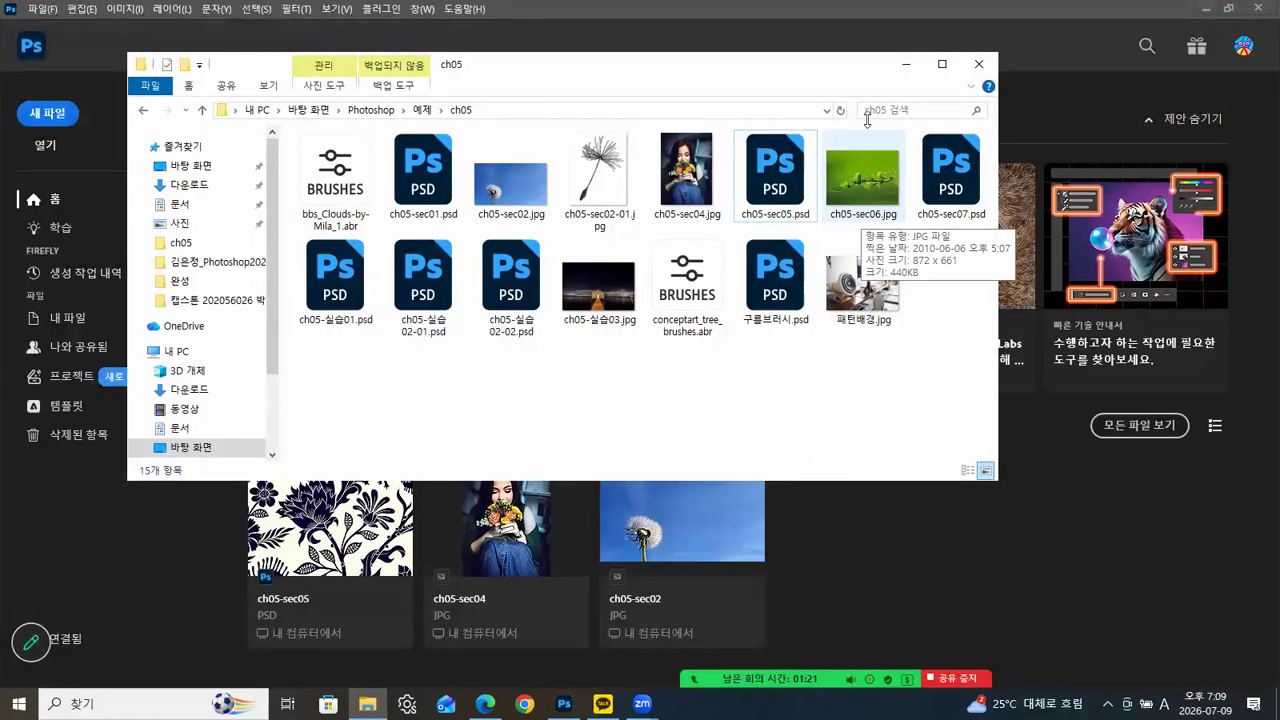
left_click_drag(817, 60, 865, 55)
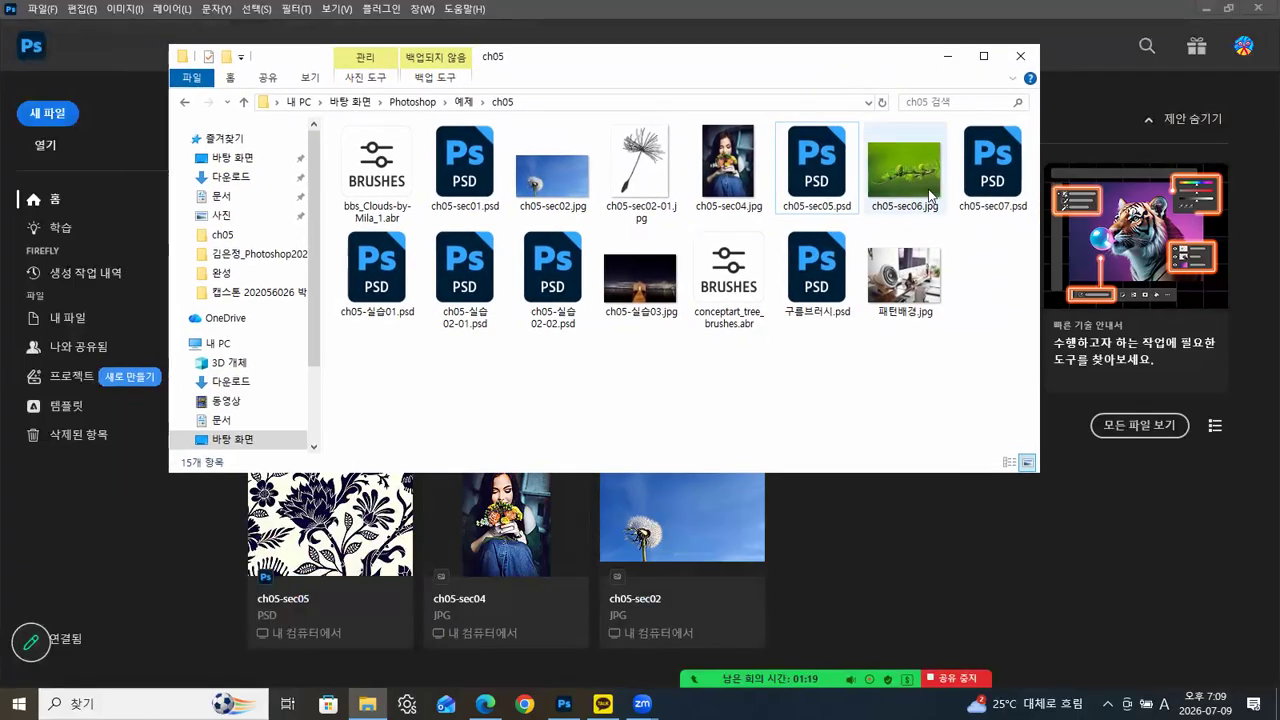
left_click_drag(903, 180, 216, 611)
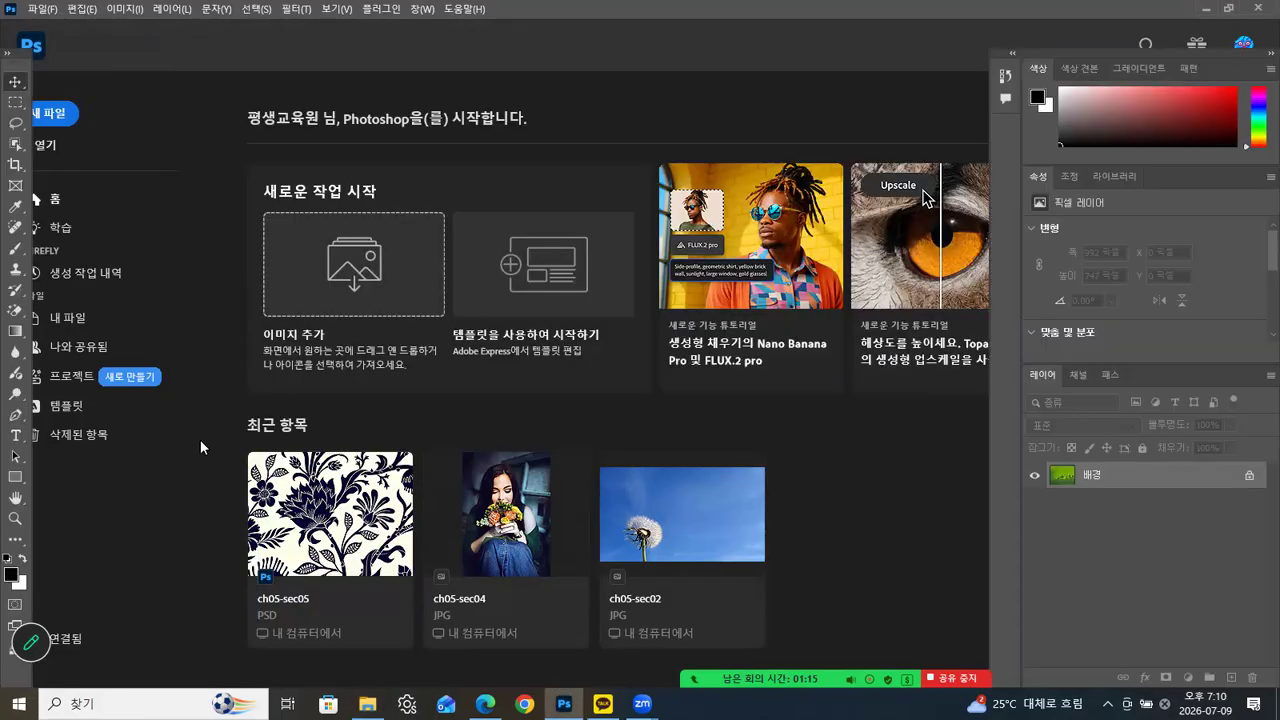
left_click_drag(178, 60, 395, 95)
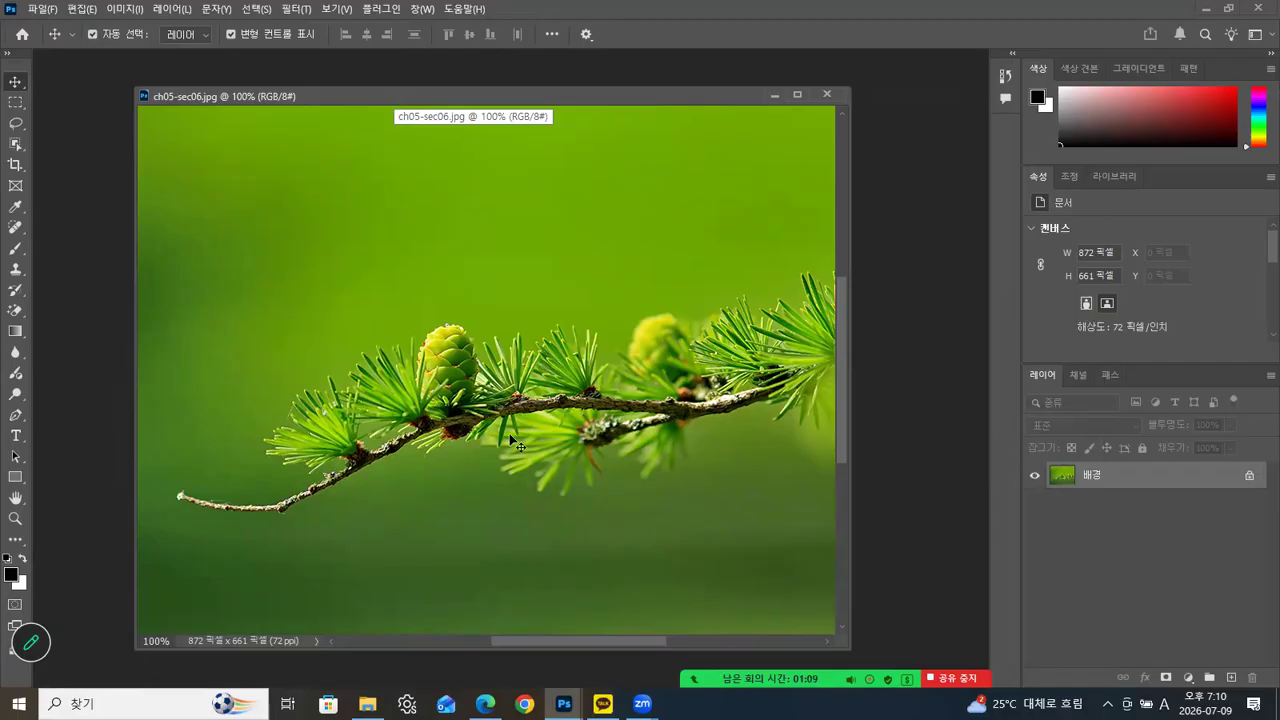
mouse_move(731, 88)
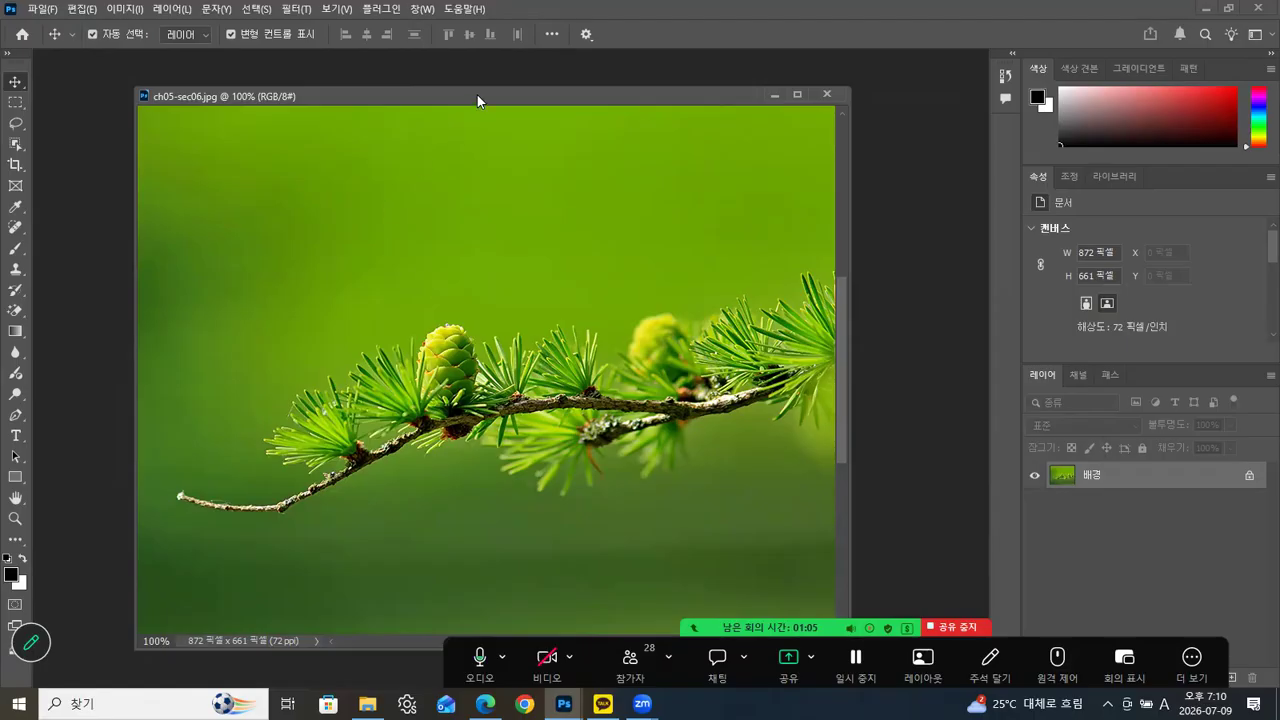
left_click_drag(477, 95, 459, 86)
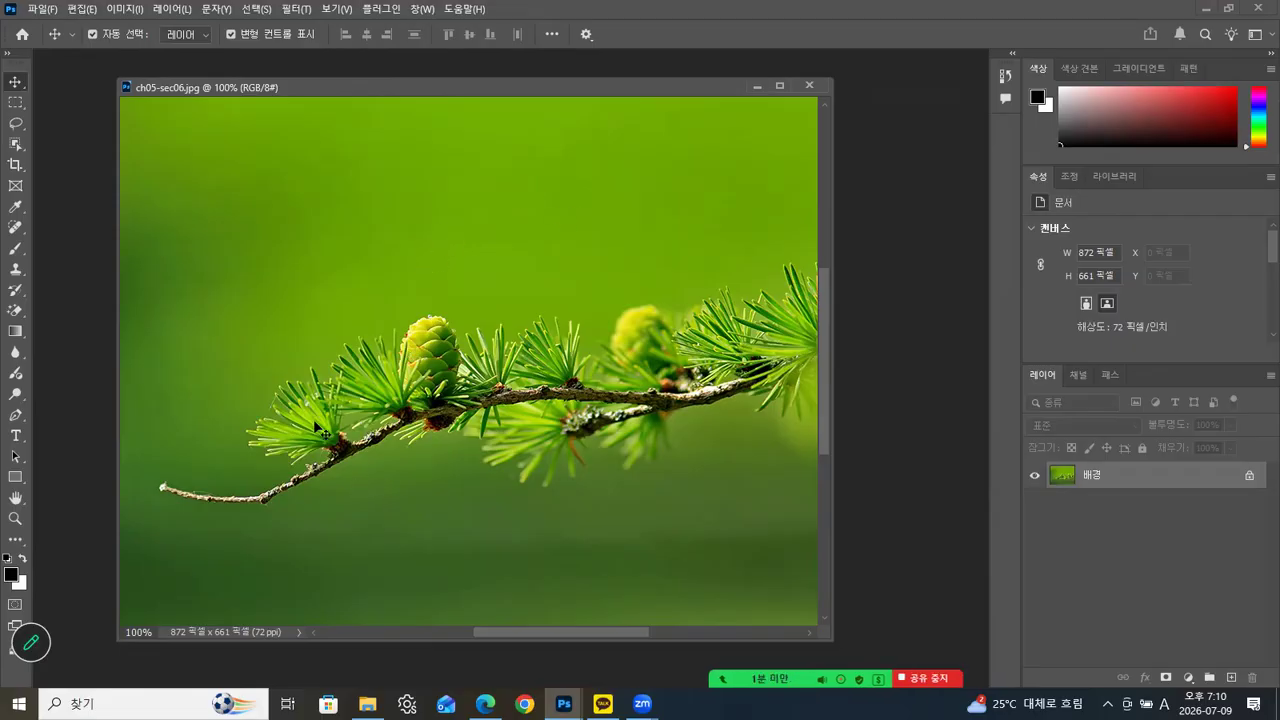
Step: Add a new empty layer above the background and sample a yellow-green foreground color from the pine needles with the Eyedropper
left_click(1233, 678)
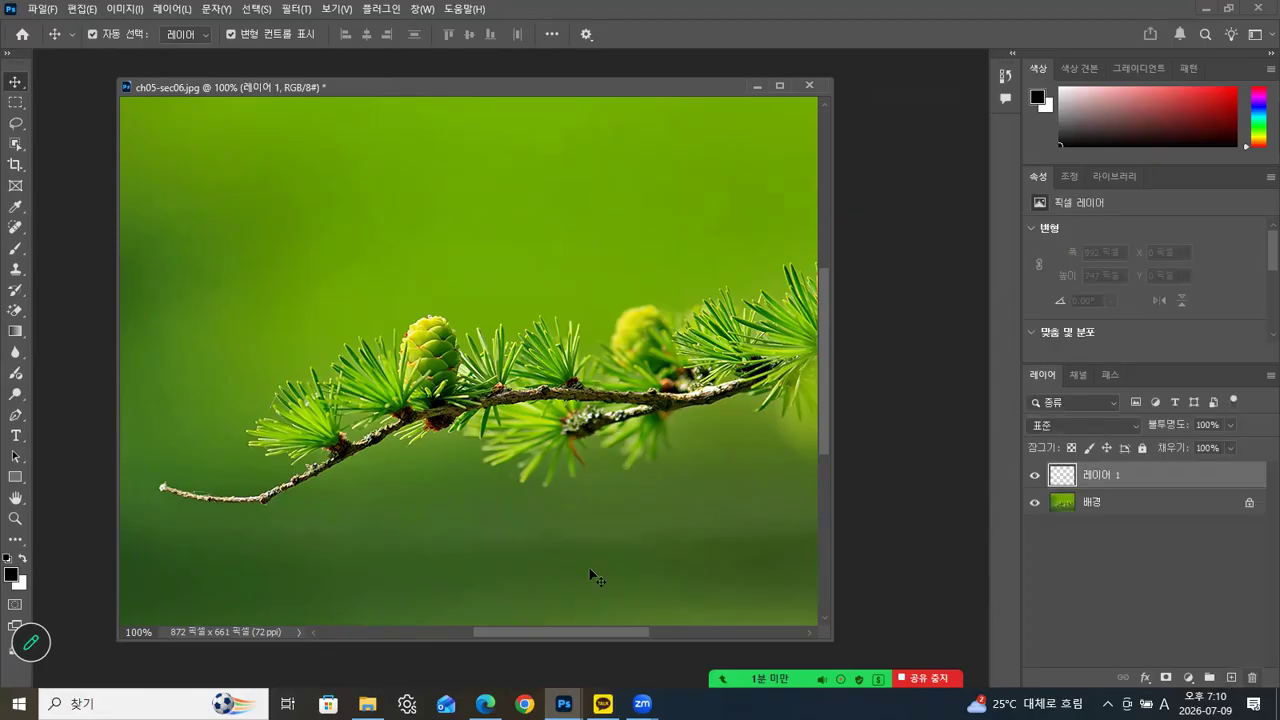
left_click(15, 207)
left_click(309, 408)
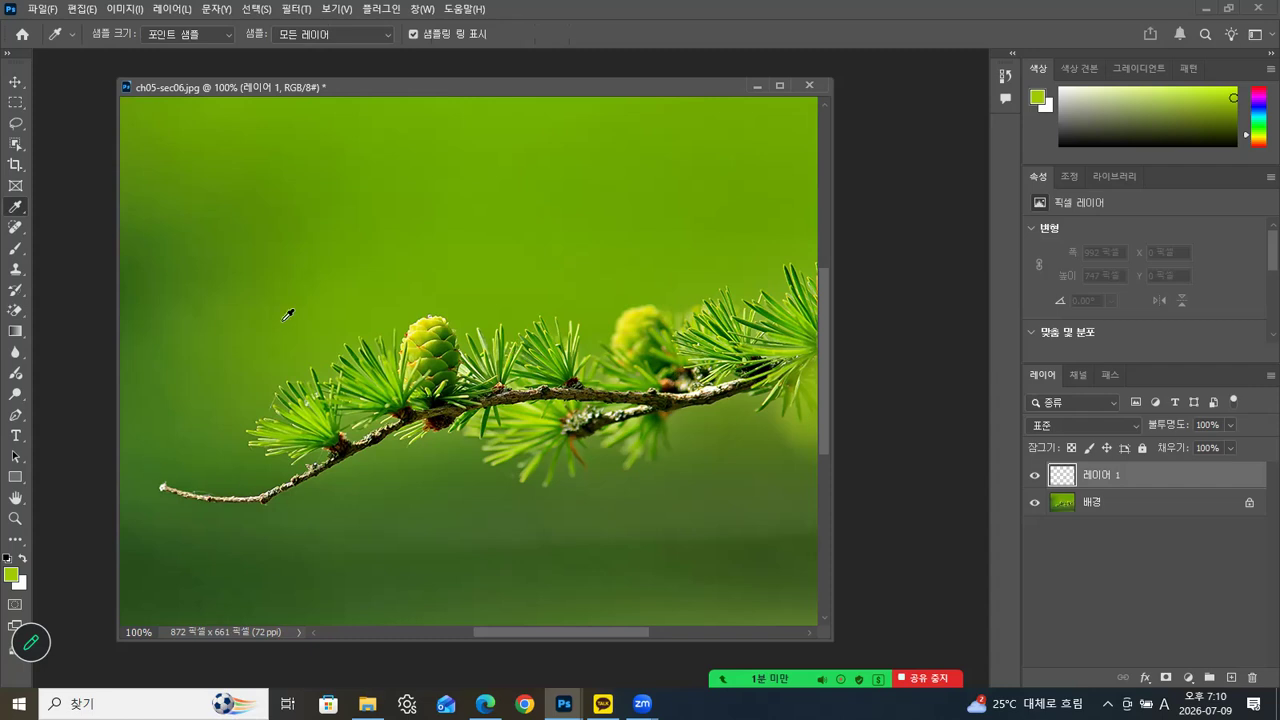
Step: Return to the Move tool and close ch05-sec06.jpg without saving its changes
left_click(15, 81)
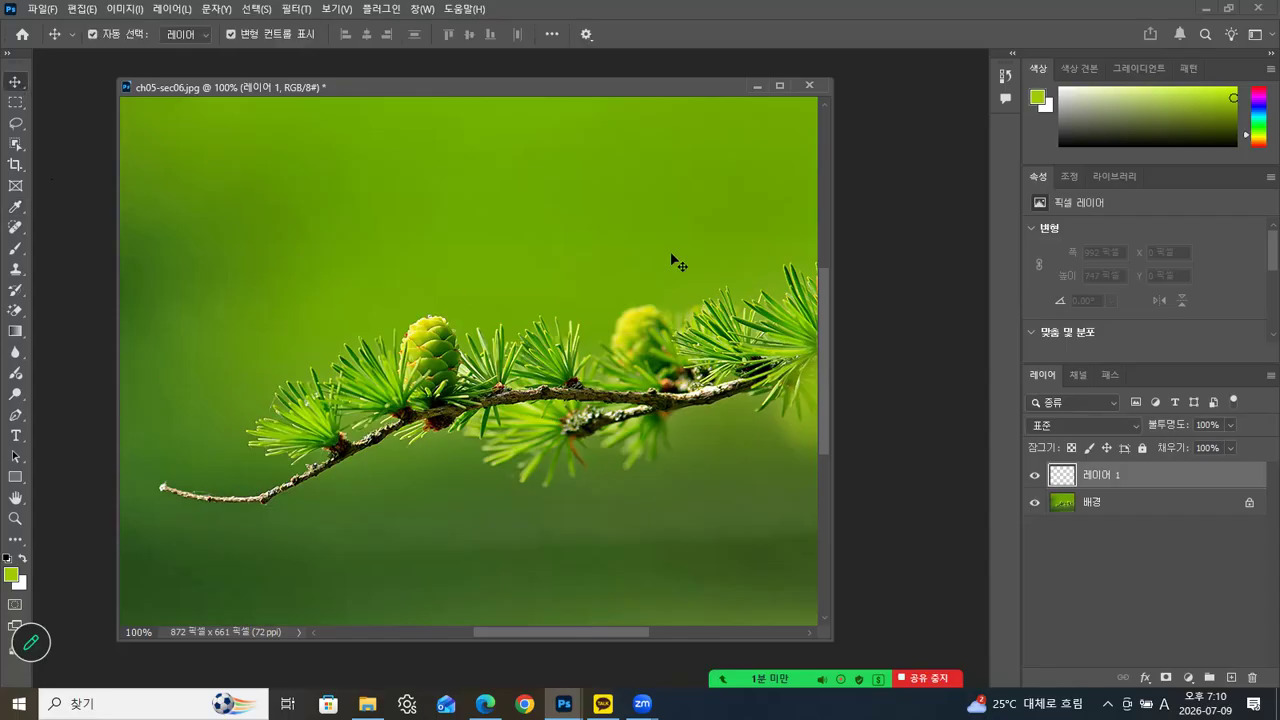
left_click_drag(530, 95, 557, 97)
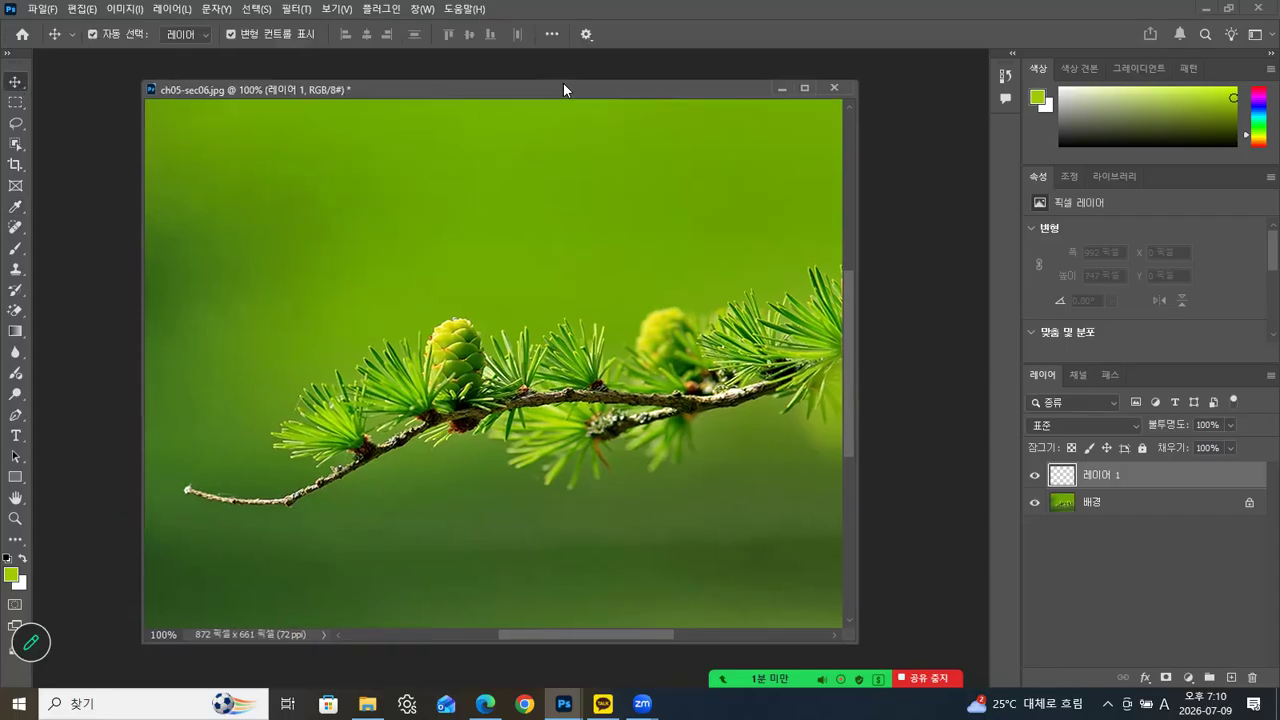
left_click(828, 88)
left_click(676, 264)
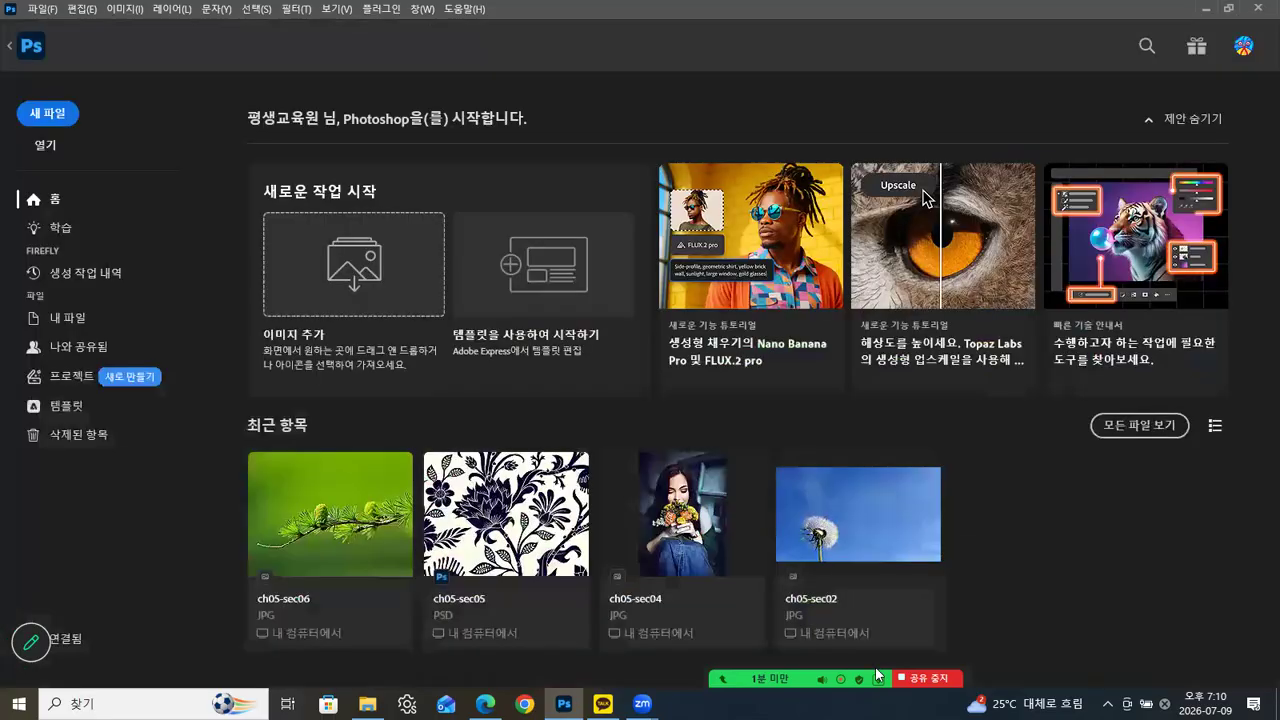